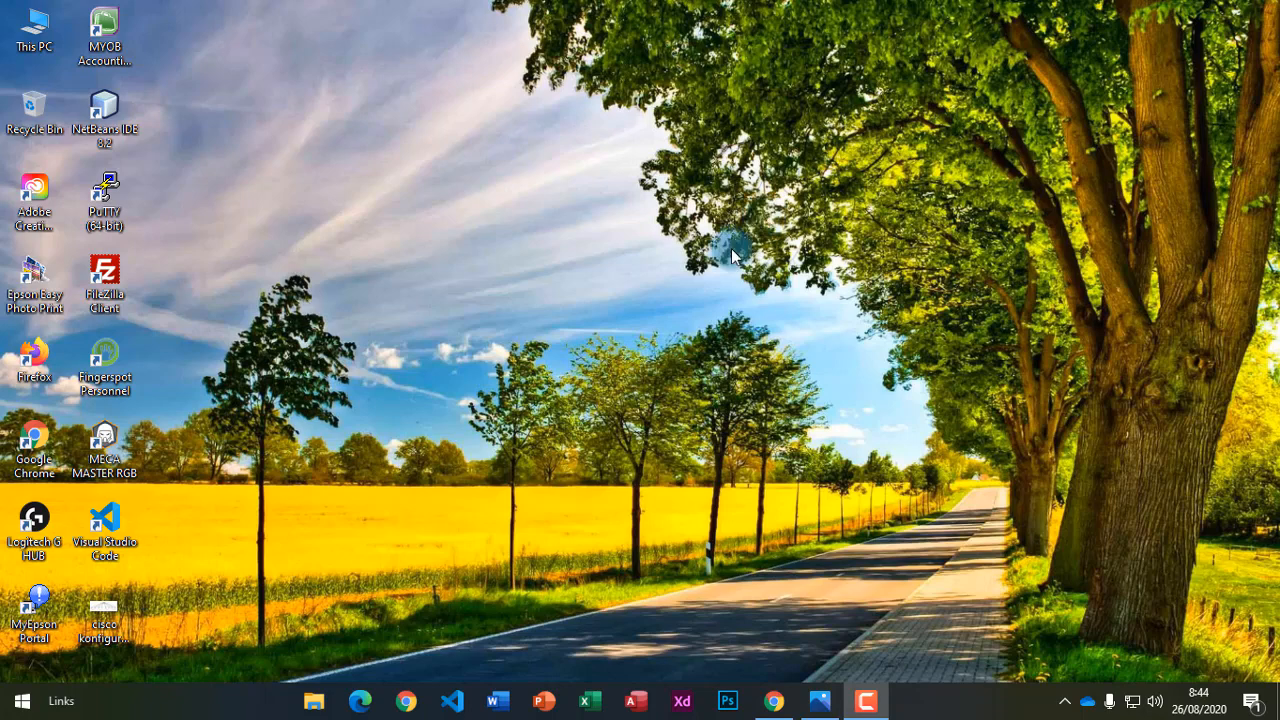
# View the VLAN diagram picture, then return to the BSI-Tips VLAN tutorial in Chrome and scroll through it.
pyautogui.click(820, 700)
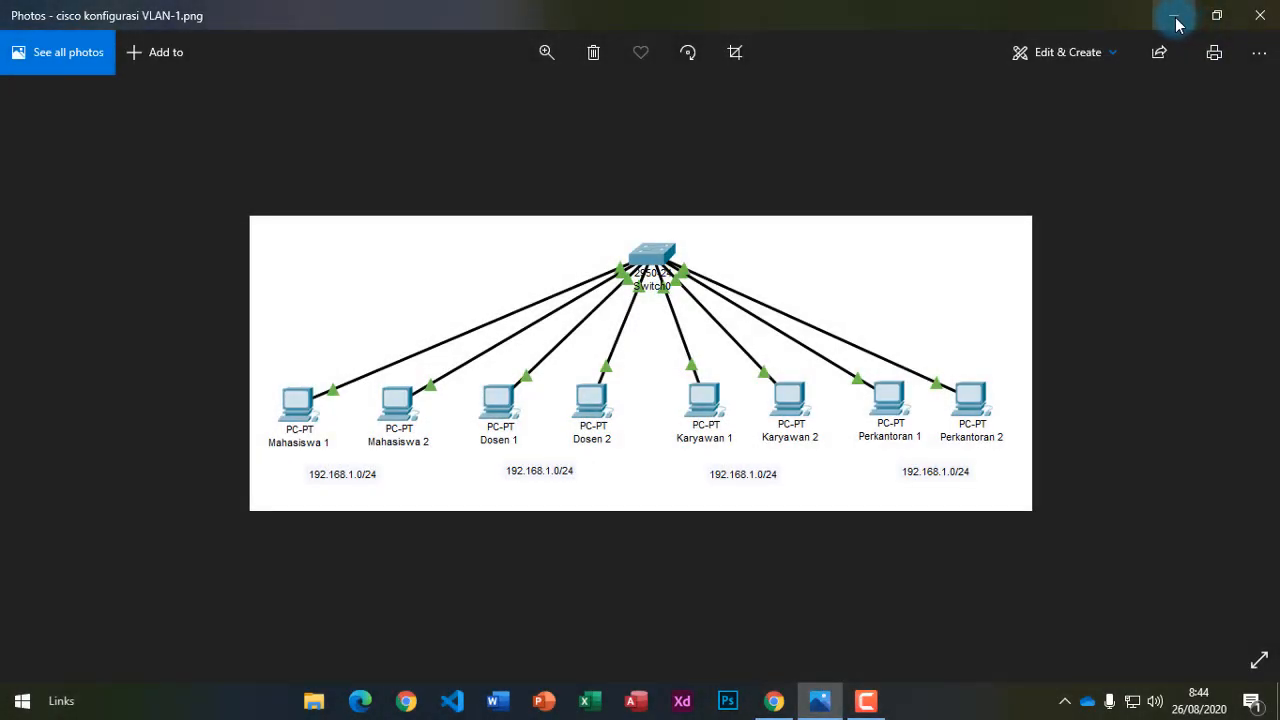
pyautogui.click(1176, 22)
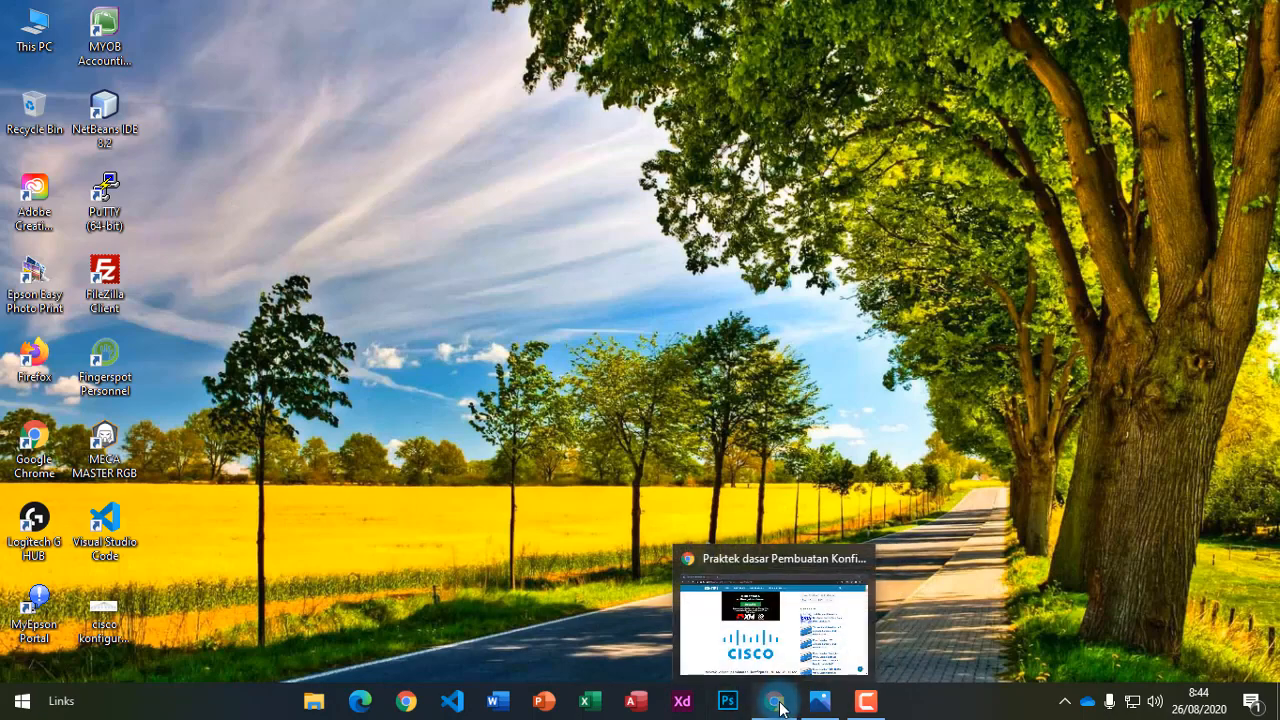
pyautogui.click(703, 552)
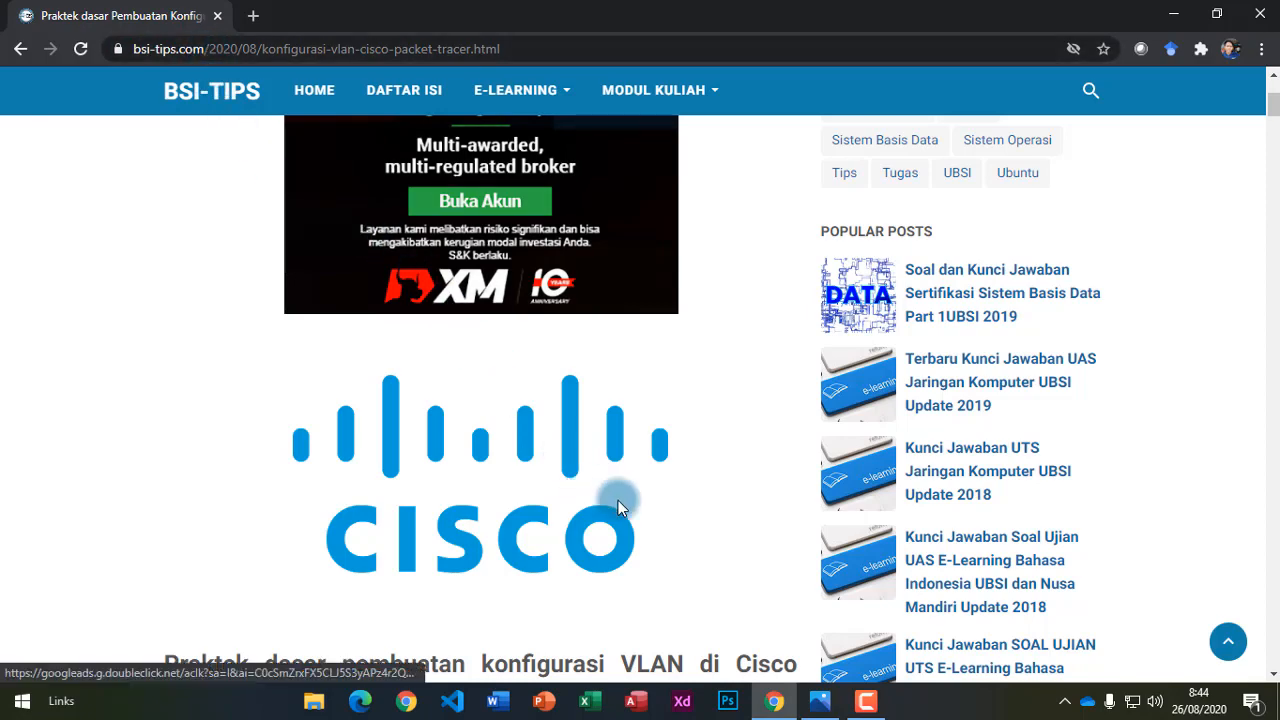
pyautogui.scroll(2, 615, 495)
pyautogui.scroll(-4, 612, 493)
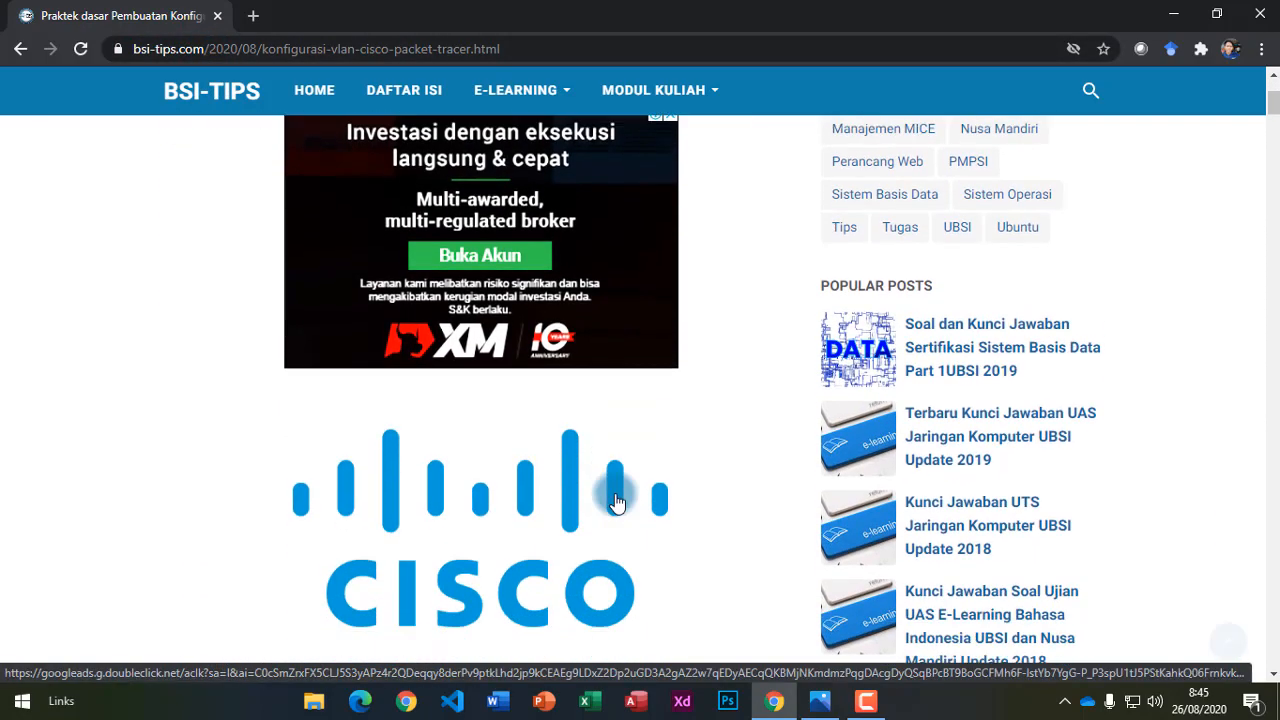
pyautogui.scroll(-3, 615, 497)
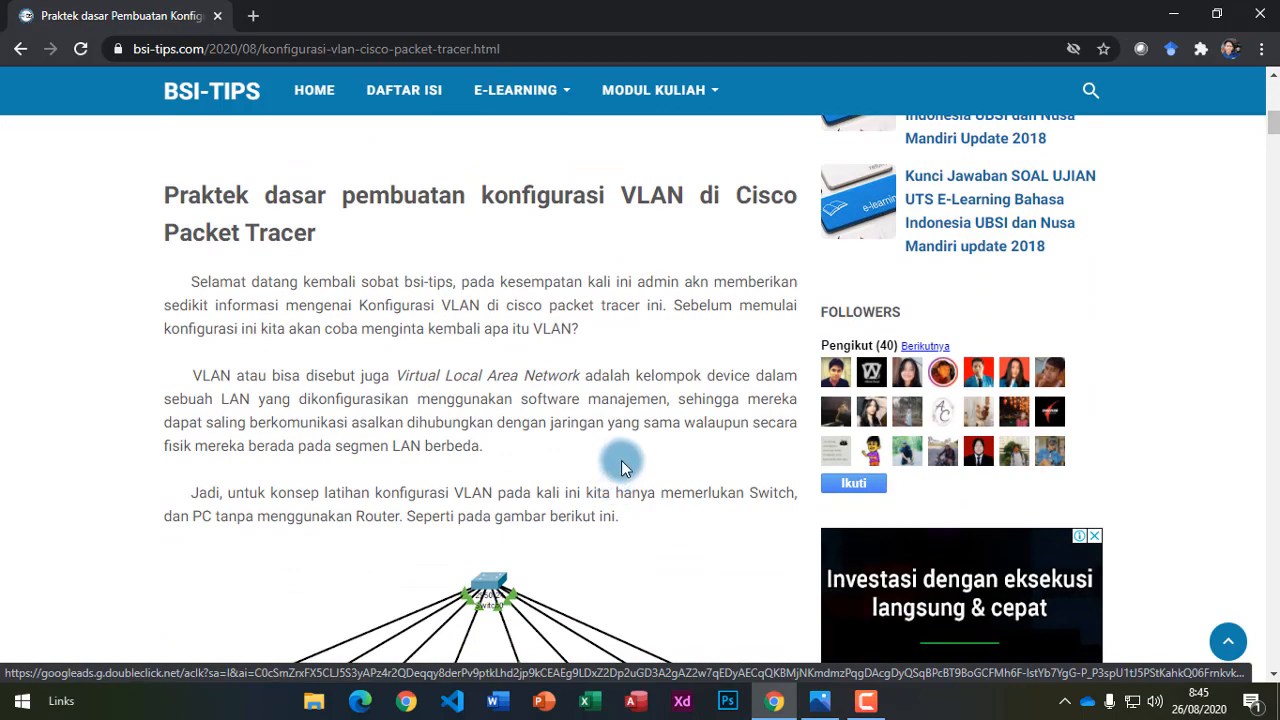
pyautogui.scroll(-3, 621, 460)
pyautogui.scroll(-1, 623, 458)
pyautogui.scroll(1, 624, 459)
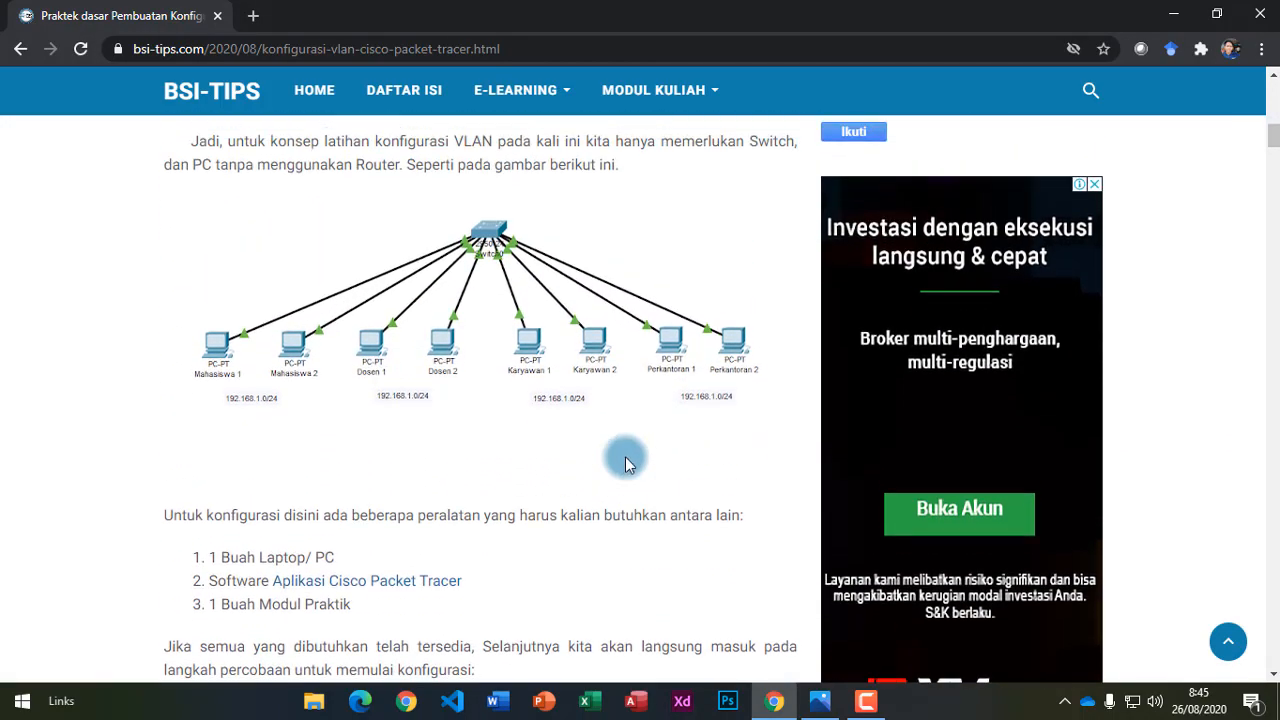
pyautogui.scroll(3, 625, 463)
pyautogui.scroll(-5, 627, 465)
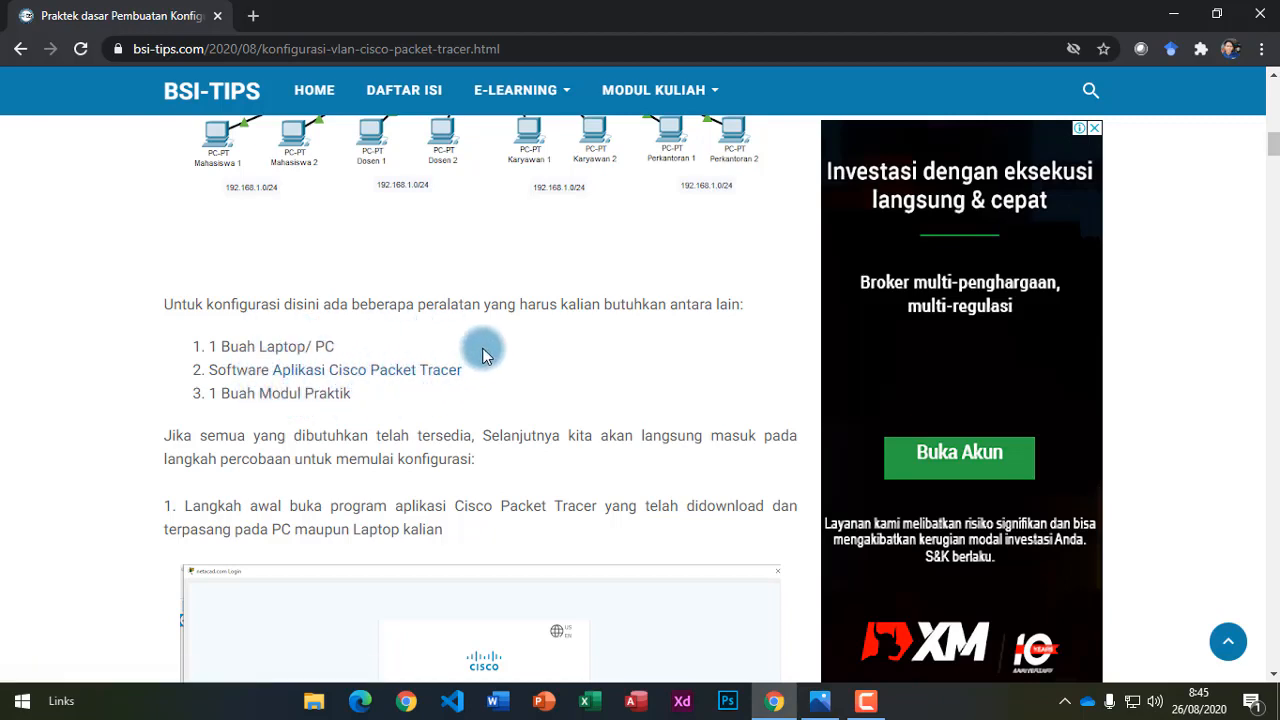
# Check the 'Aplikasi Cisco Packet Tracer' download folder, then close it and return to the tutorial's step 1.
pyautogui.click(392, 374)
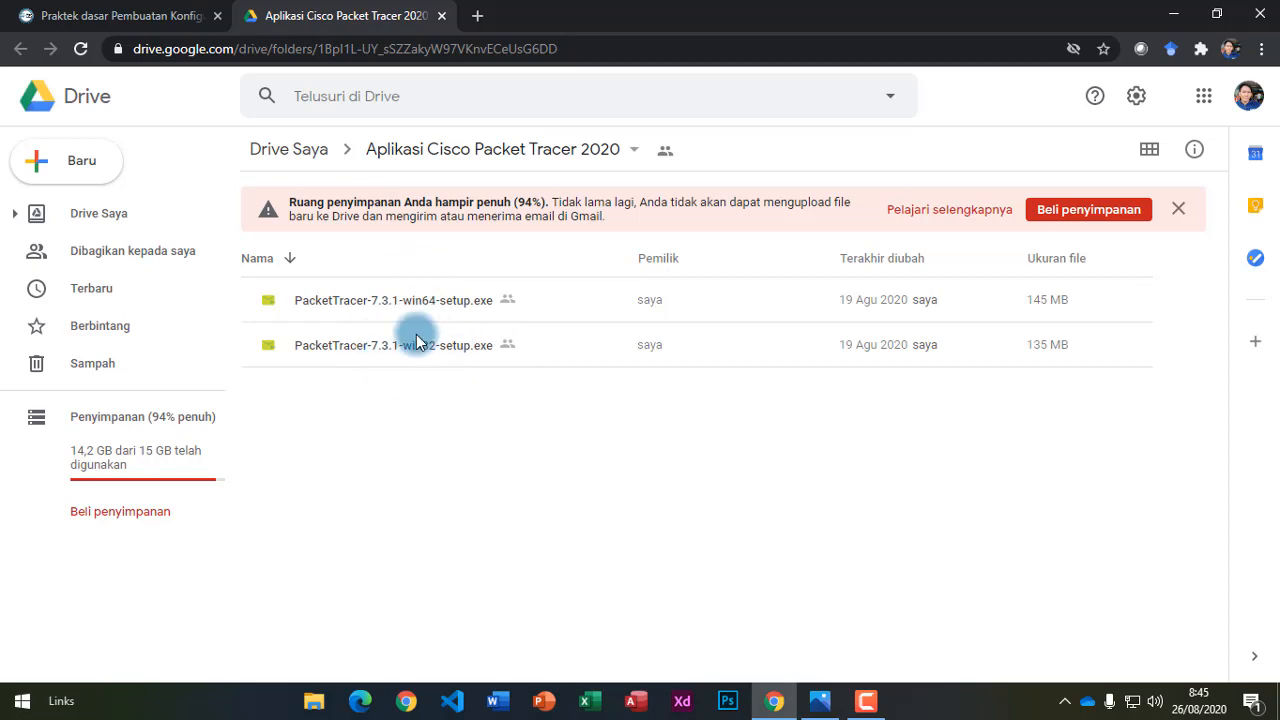
pyautogui.click(441, 16)
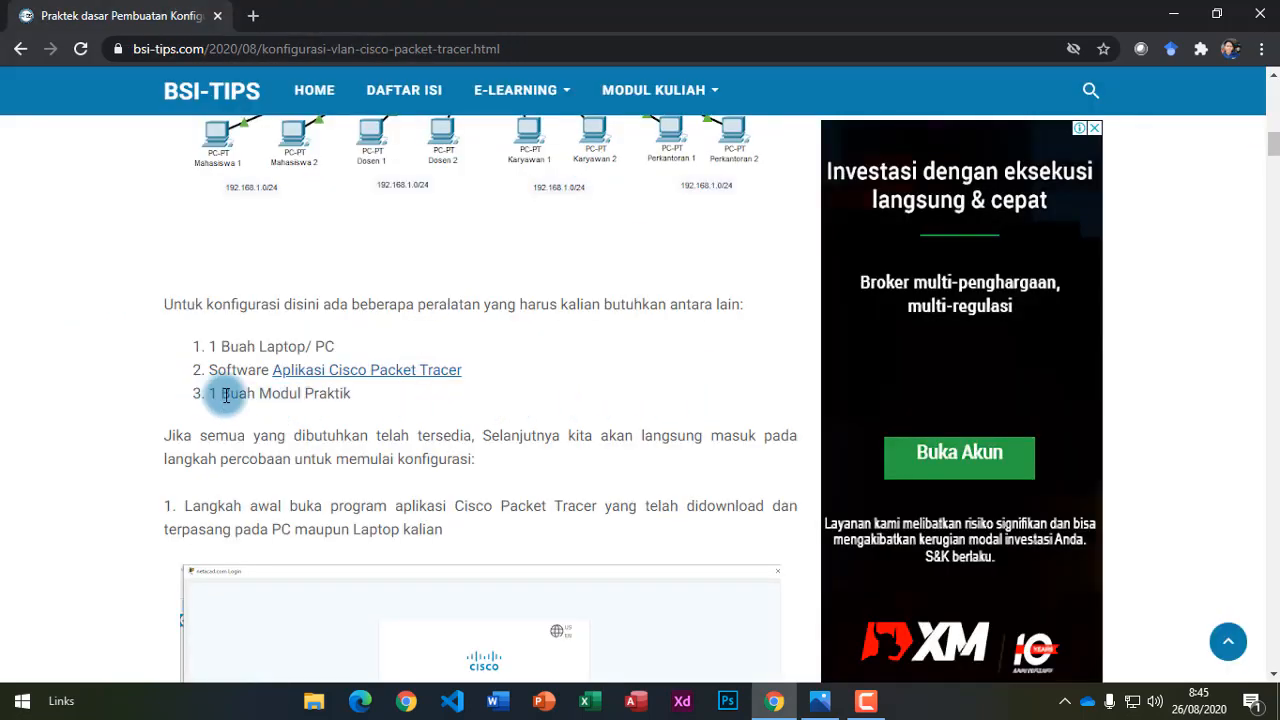
pyautogui.moveTo(222, 396); pyautogui.dragTo(343, 394)
pyautogui.click(366, 449)
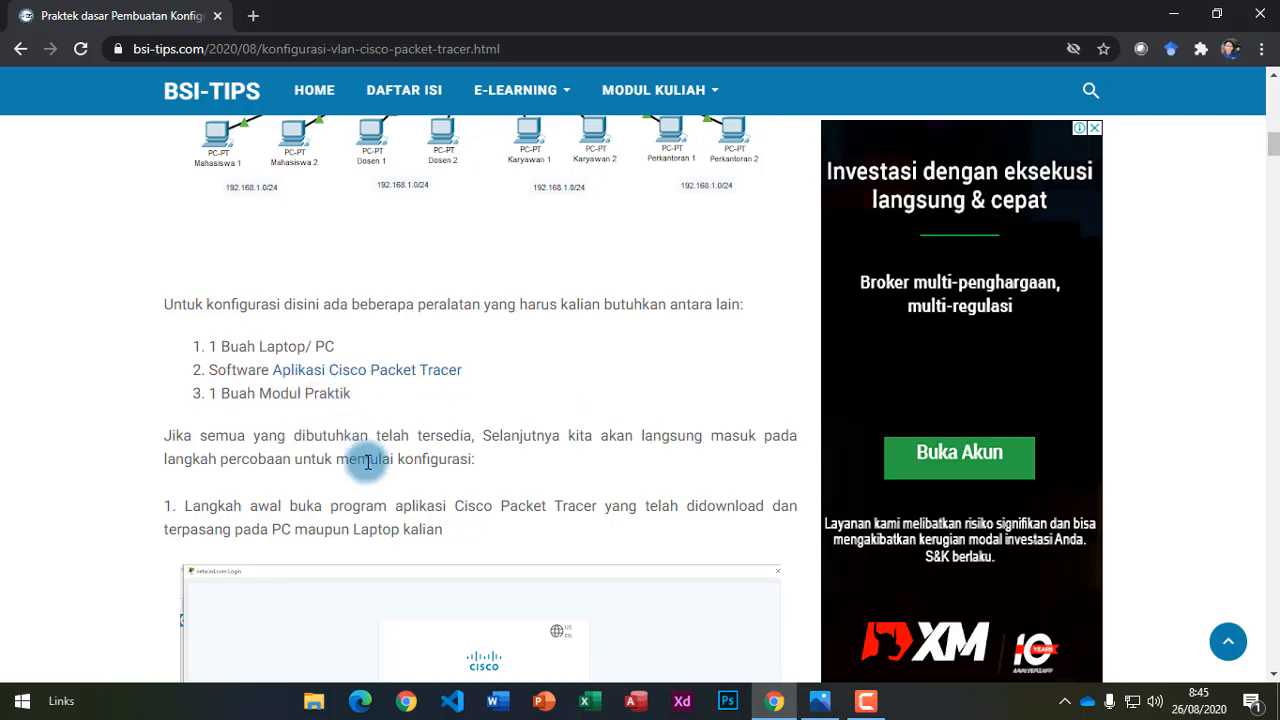
pyautogui.scroll(-3, 380, 466)
pyautogui.scroll(-1, 380, 466)
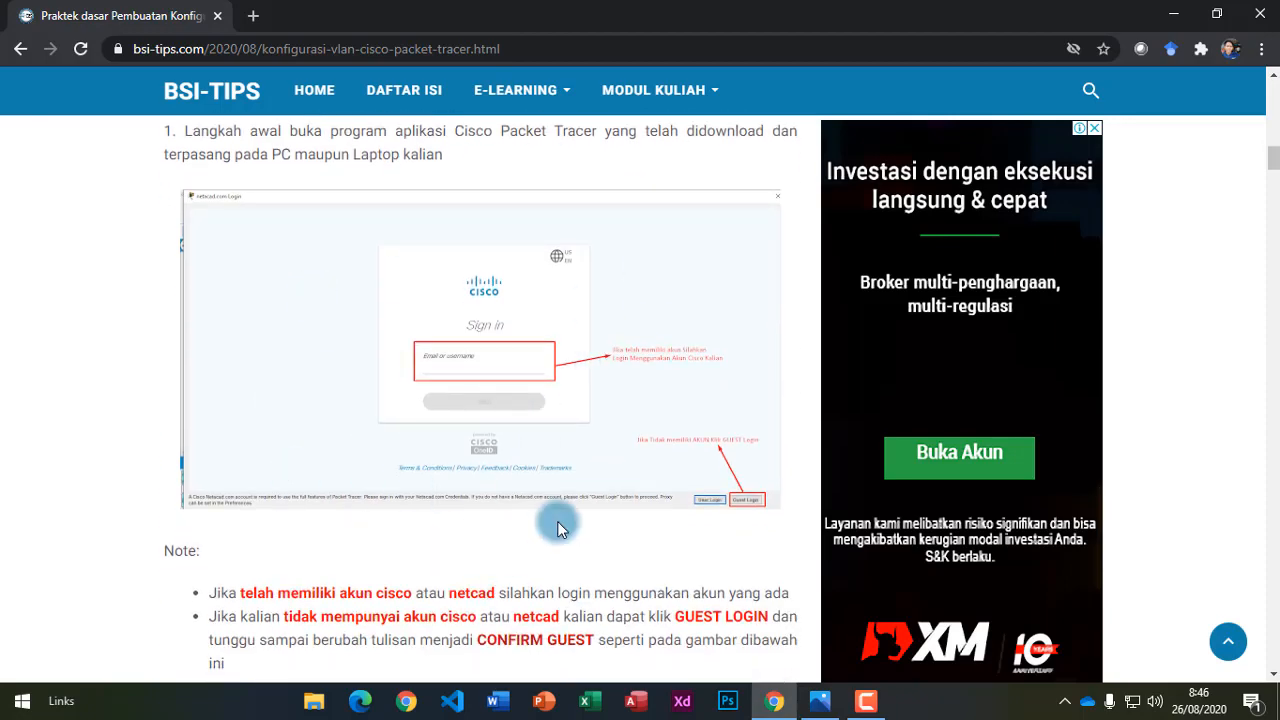
pyautogui.scroll(1, 558, 528)
pyautogui.scroll(2, 558, 530)
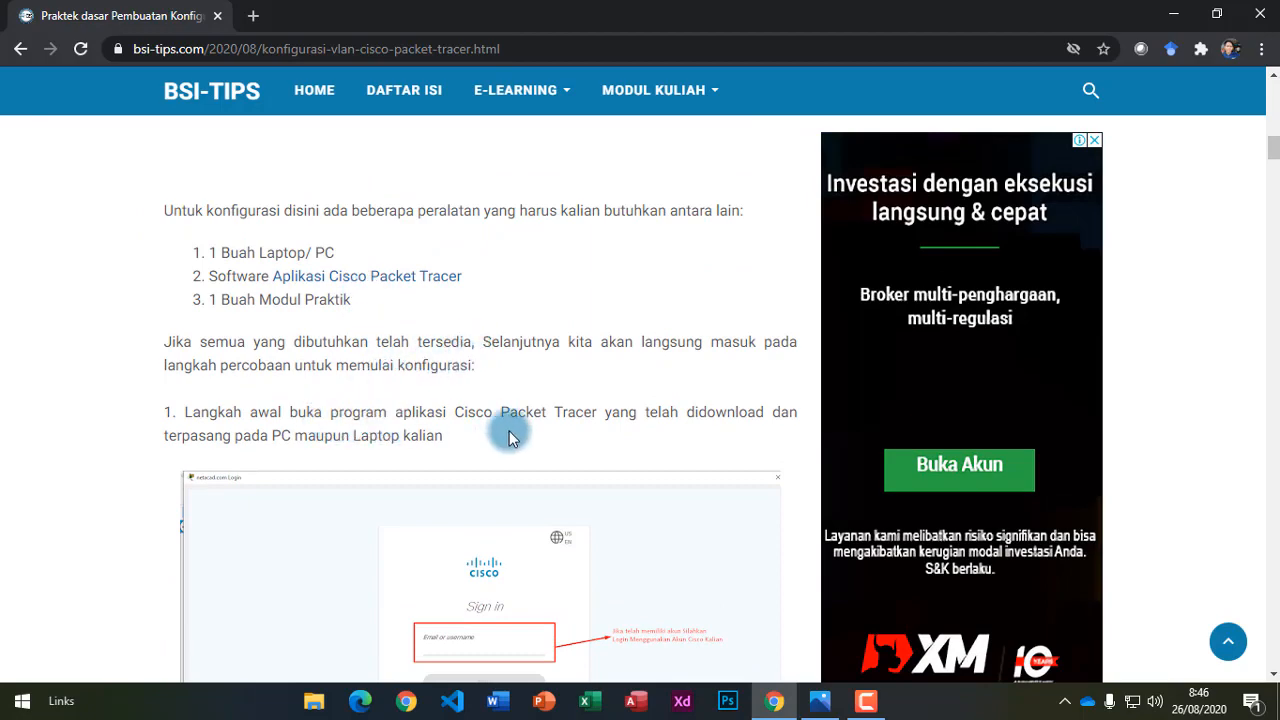
pyautogui.scroll(1, 595, 470)
pyautogui.scroll(-3, 611, 466)
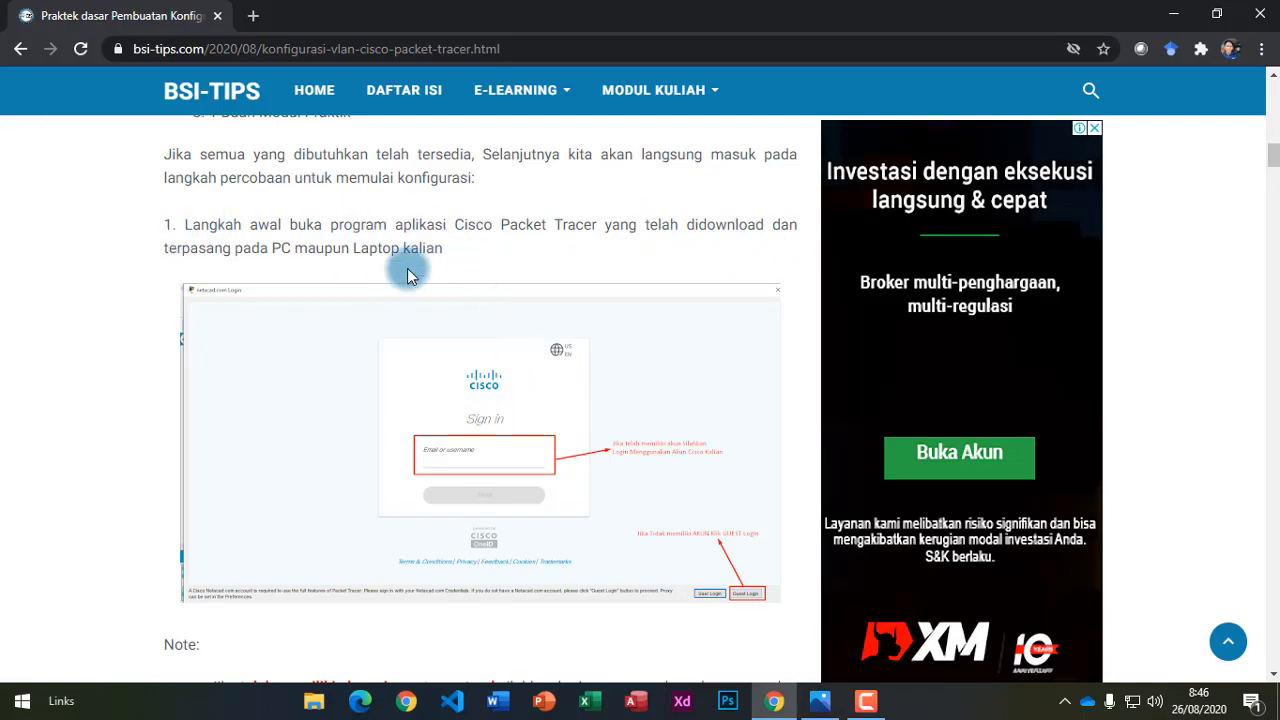
# Launch Cisco Packet Tracer by searching 'cisco' from Start.
pyautogui.click(20, 696)
pyautogui.write('cisco')
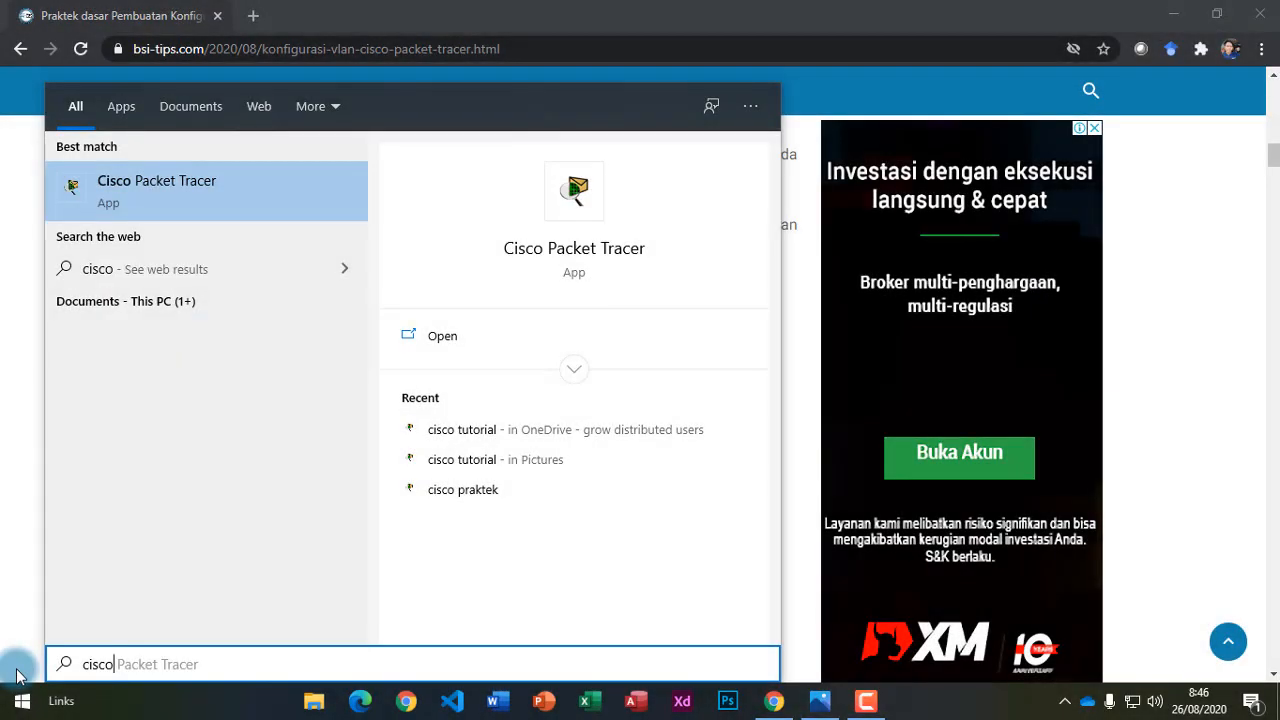
pyautogui.press('Return')
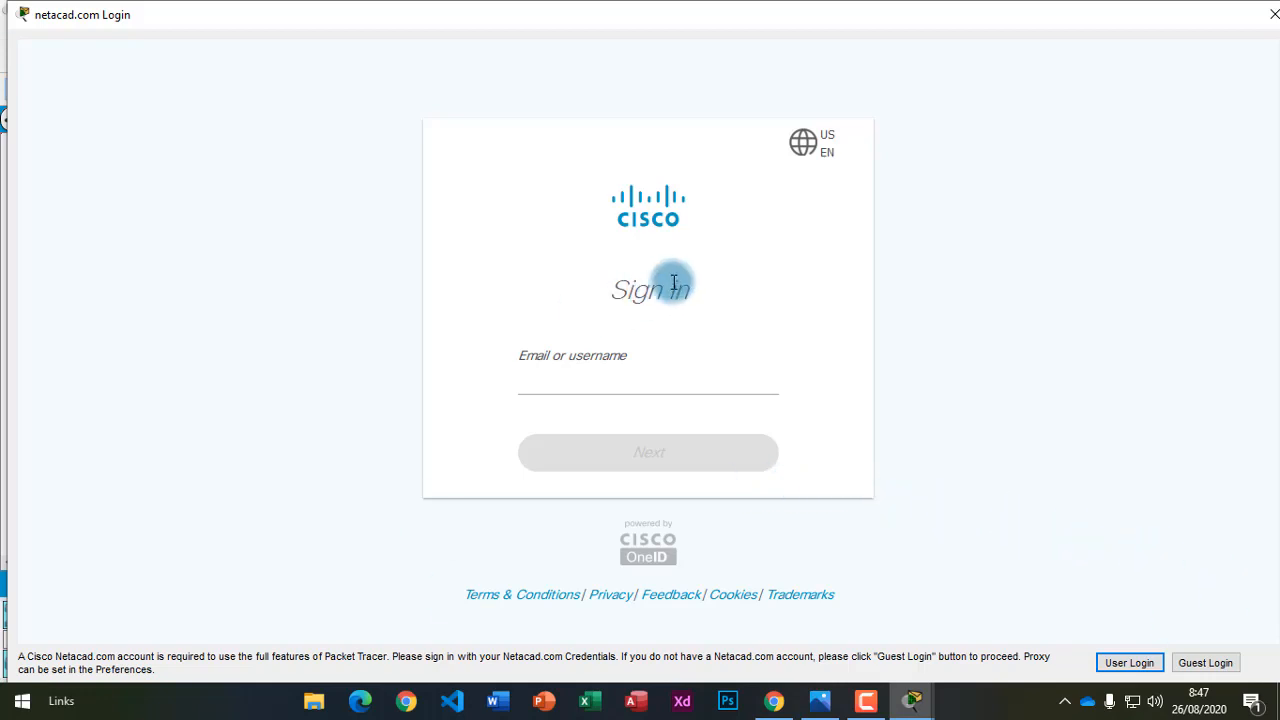
# Continue past the Packet Tracer sign-in as a guest, closing the Networking Academy page.
pyautogui.click(1212, 664)
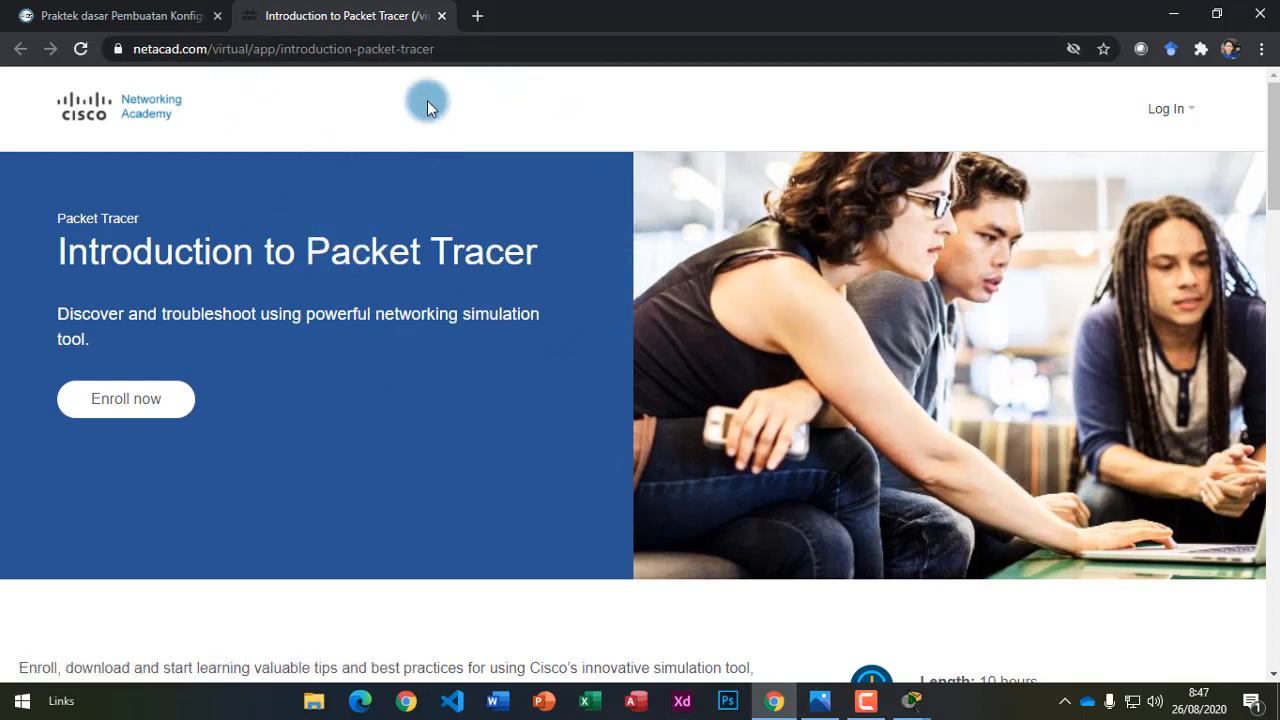
pyautogui.click(441, 16)
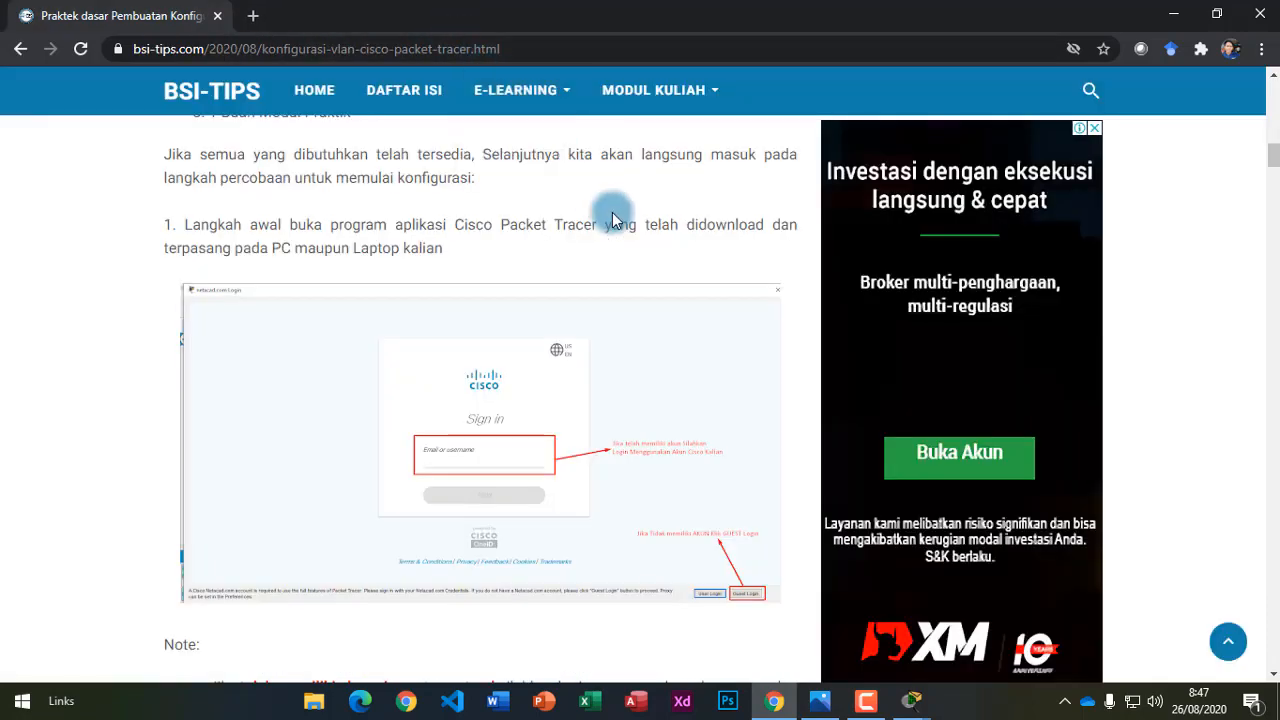
pyautogui.moveTo(912, 700)
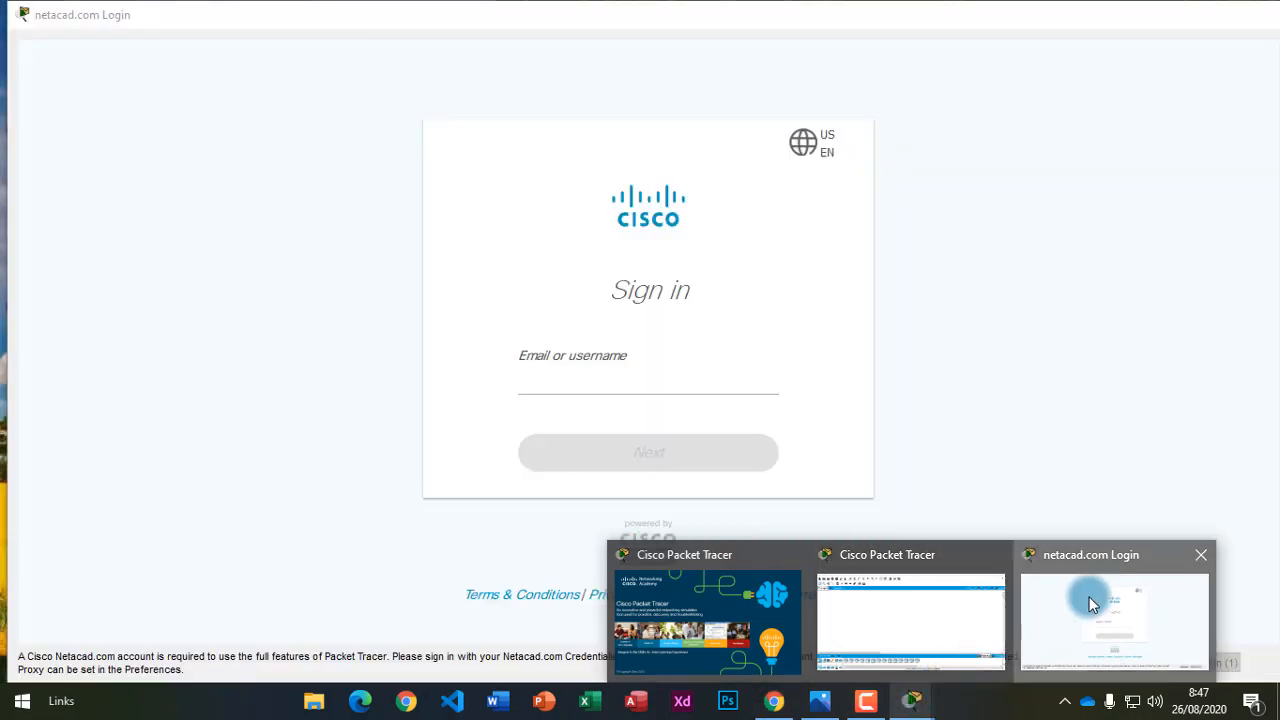
pyautogui.click(1086, 605)
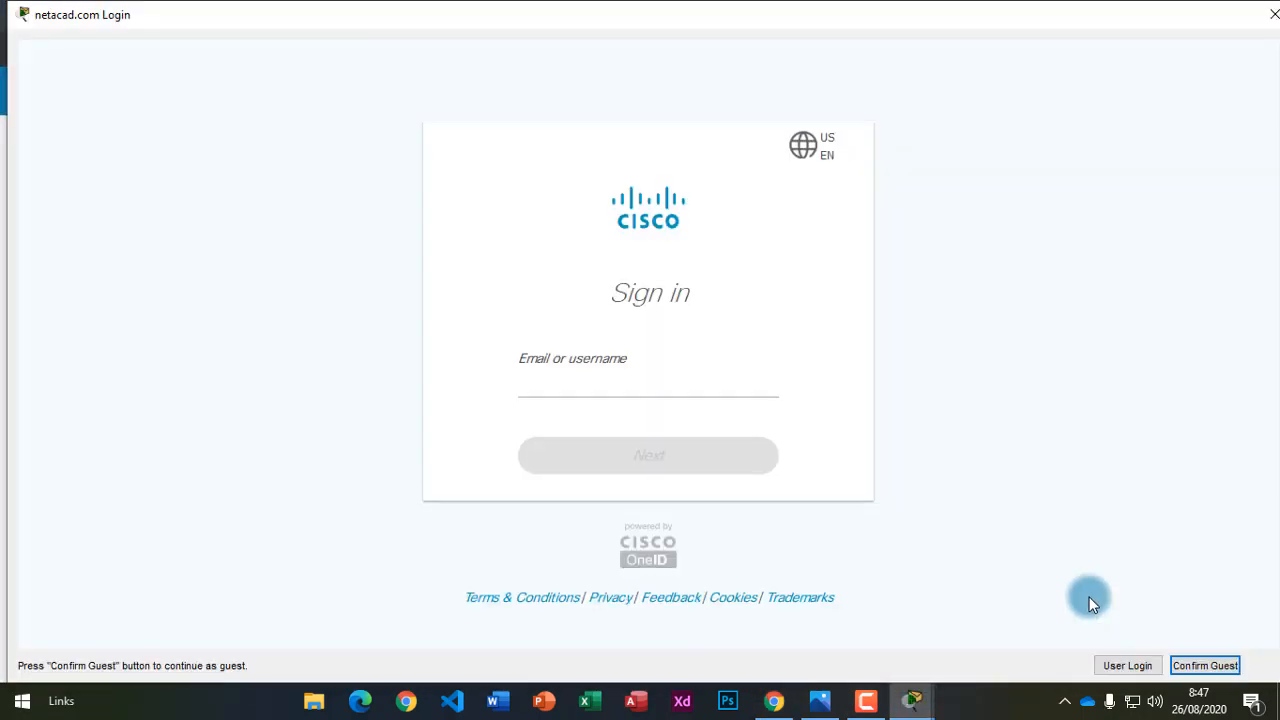
pyautogui.click(1205, 665)
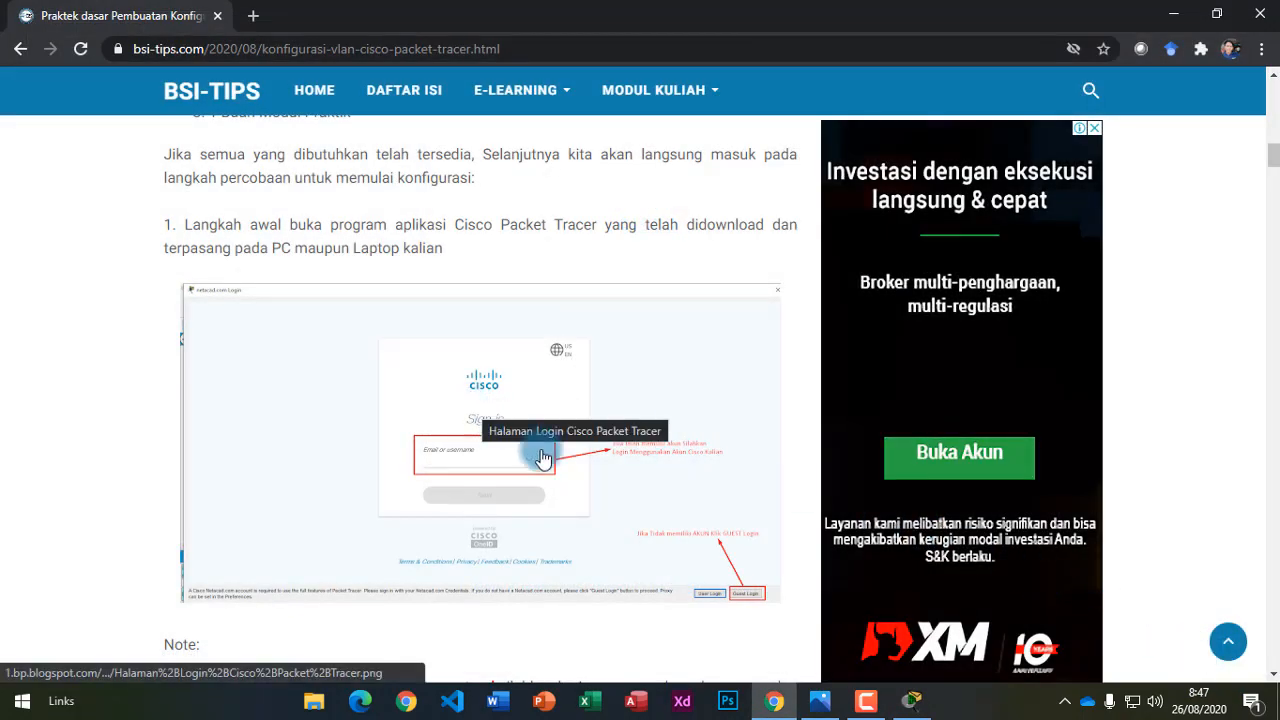
# Scroll the tutorial to step 2 on placing Switch 2950-24, then reopen the VLAN diagram in Photos.
pyautogui.click(911, 700)
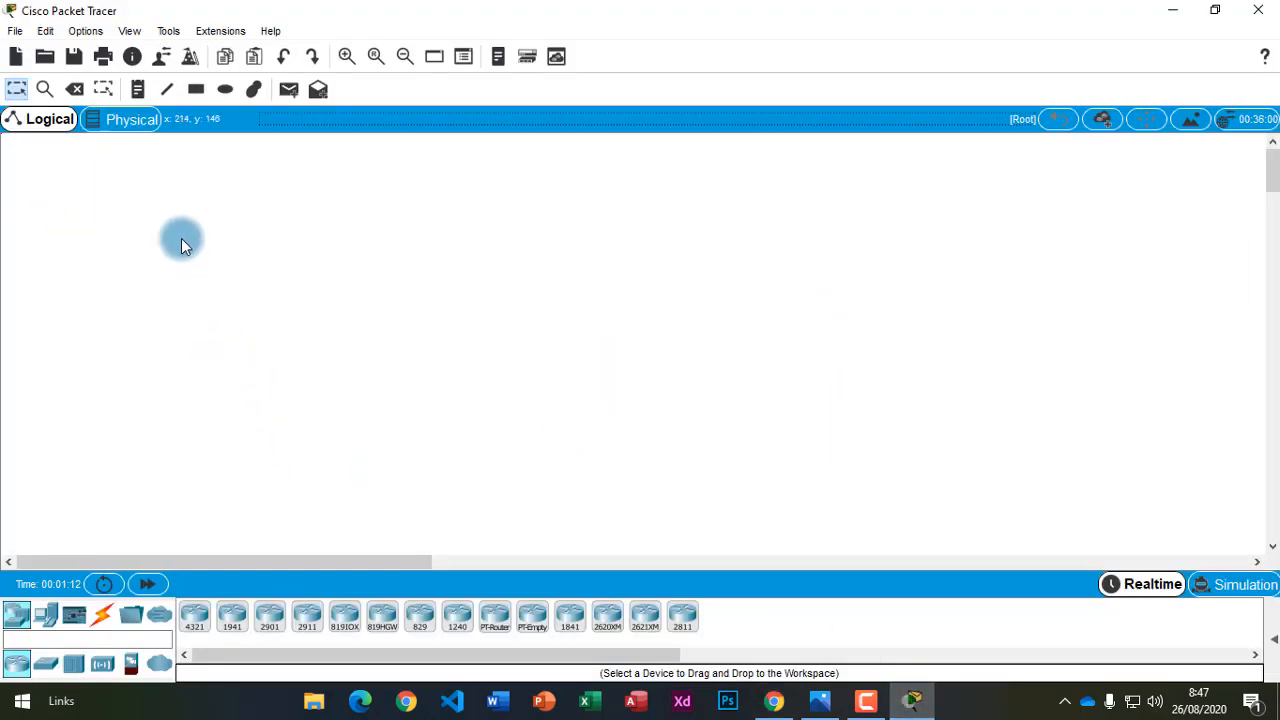
pyautogui.moveTo(142, 207); pyautogui.dragTo(1097, 500)
pyautogui.moveTo(42, 167); pyautogui.dragTo(1237, 486)
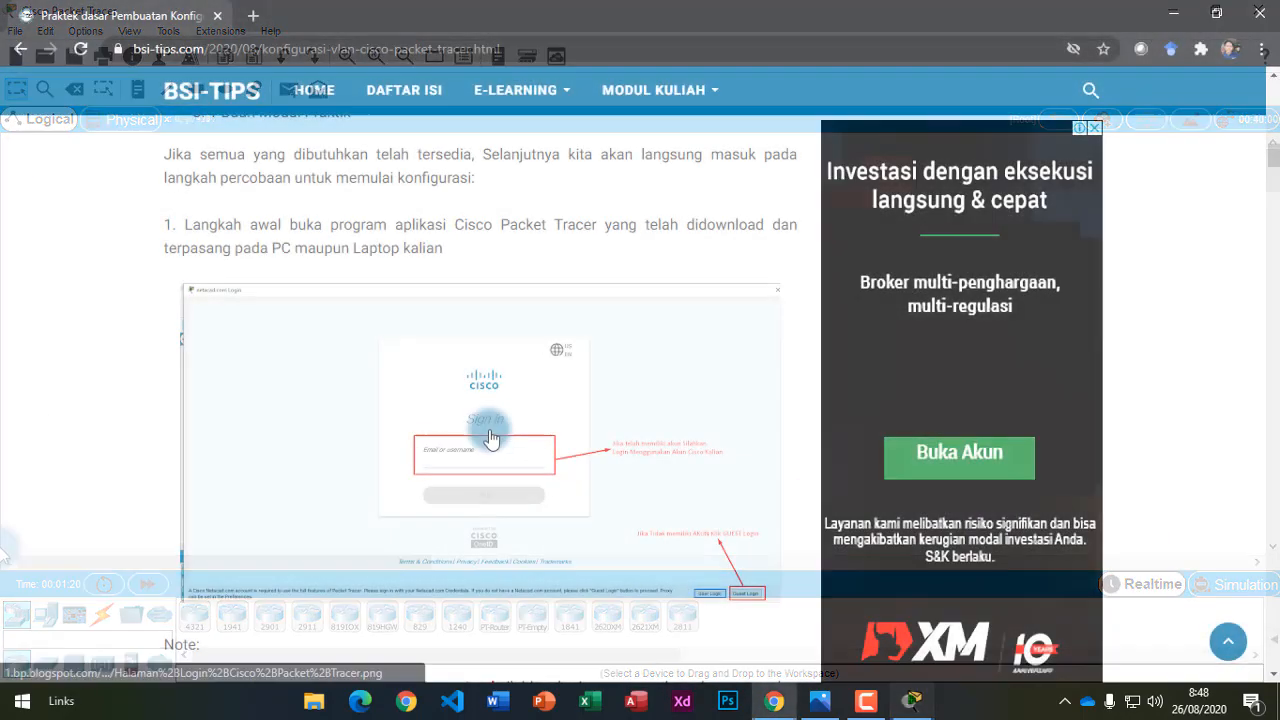
pyautogui.scroll(-3, 497, 447)
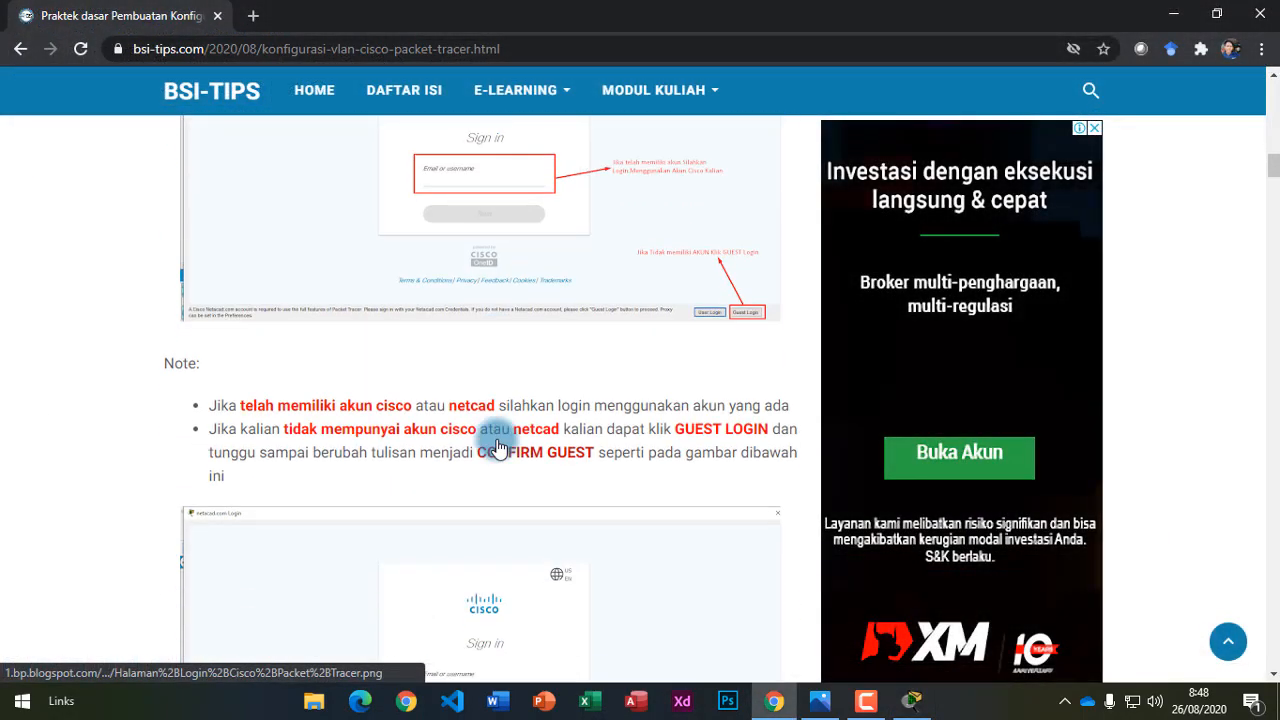
pyautogui.scroll(-6, 497, 447)
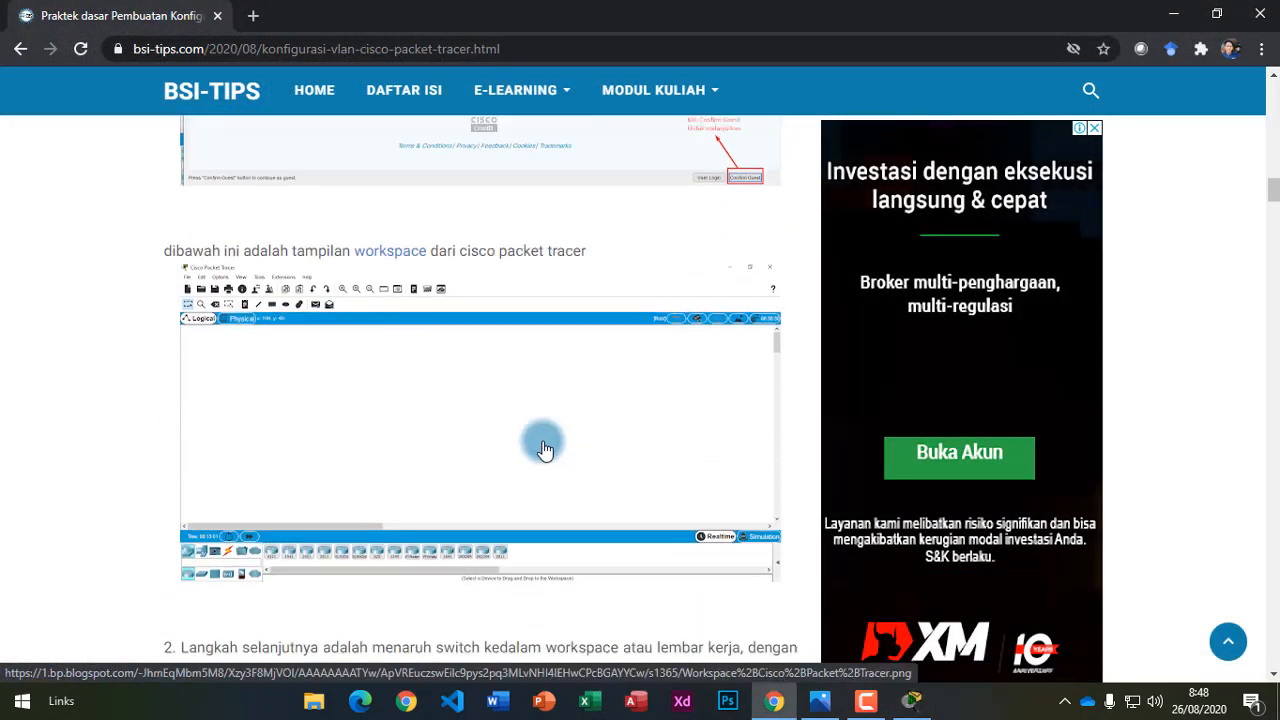
pyautogui.scroll(-5, 528, 455)
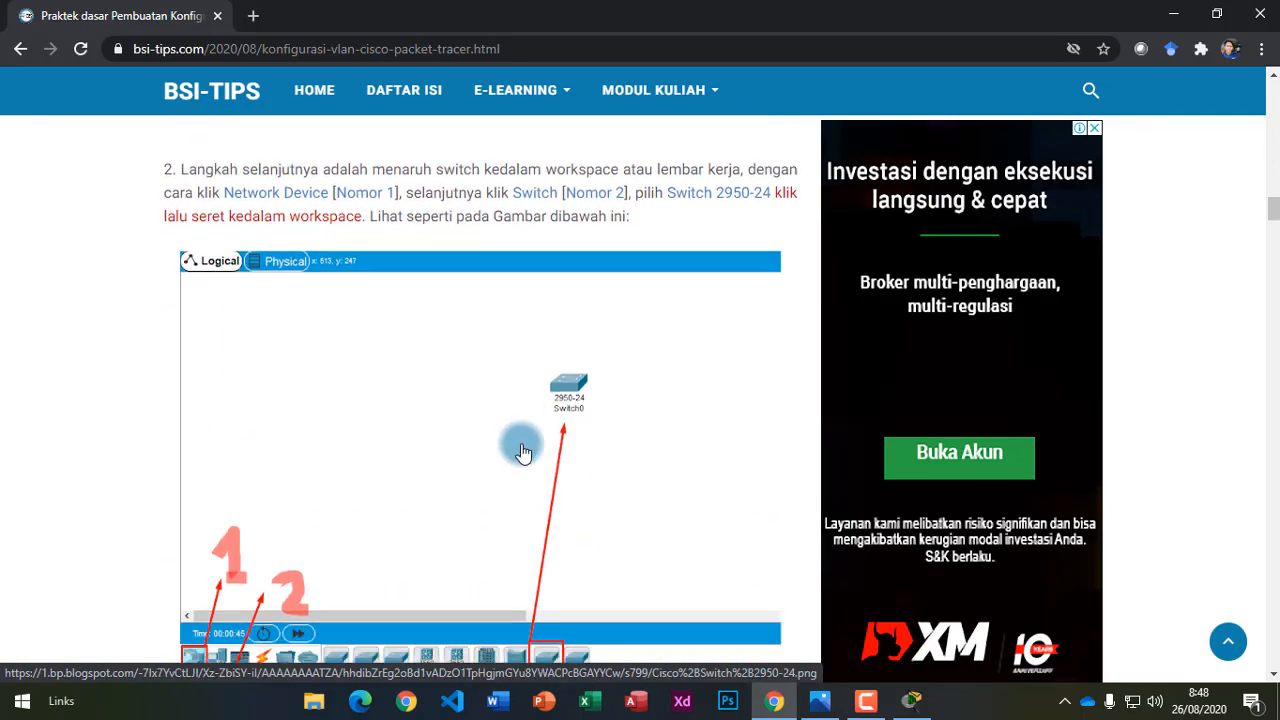
pyautogui.scroll(-2, 522, 453)
pyautogui.scroll(1, 520, 446)
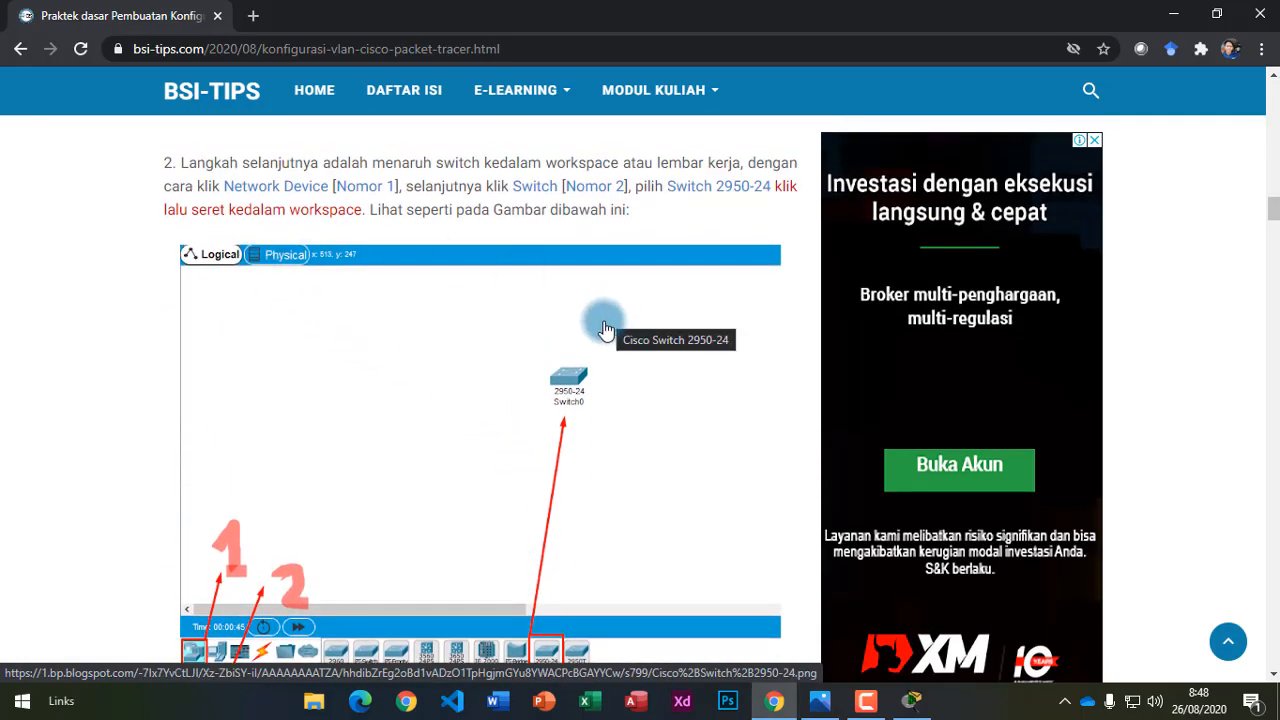
pyautogui.scroll(-2, 605, 330)
pyautogui.scroll(1, 603, 334)
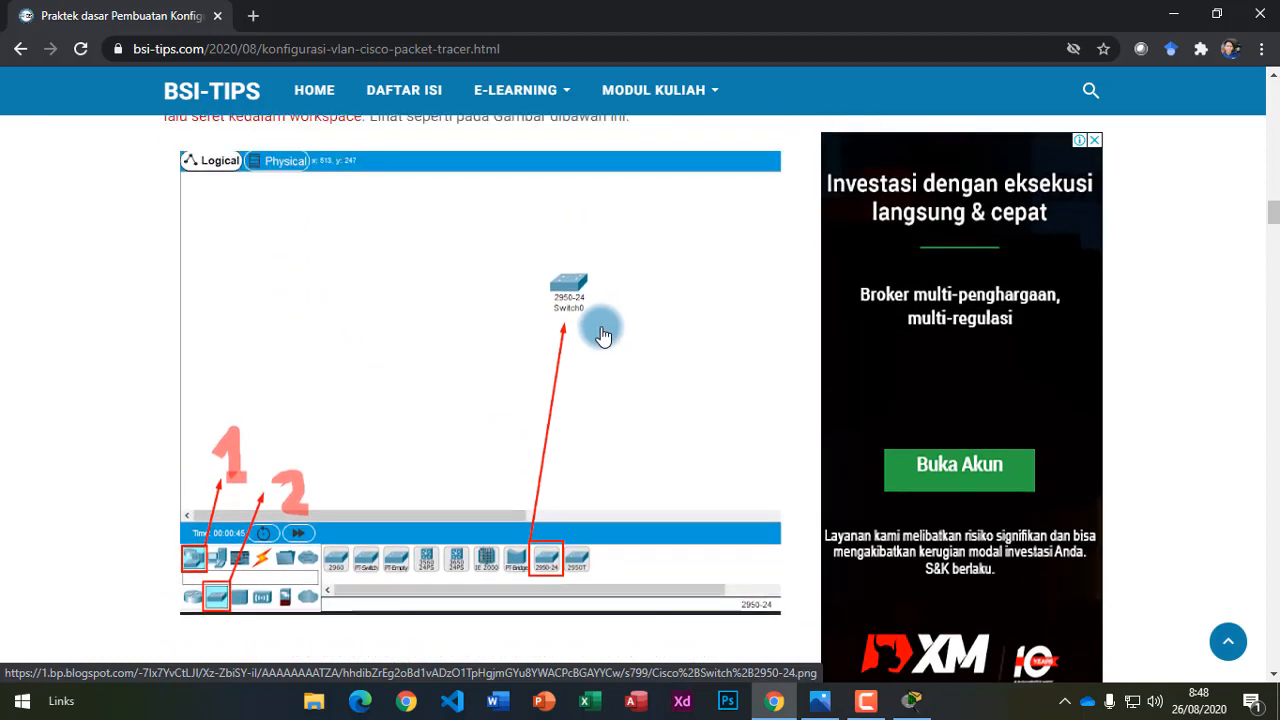
pyautogui.click(820, 700)
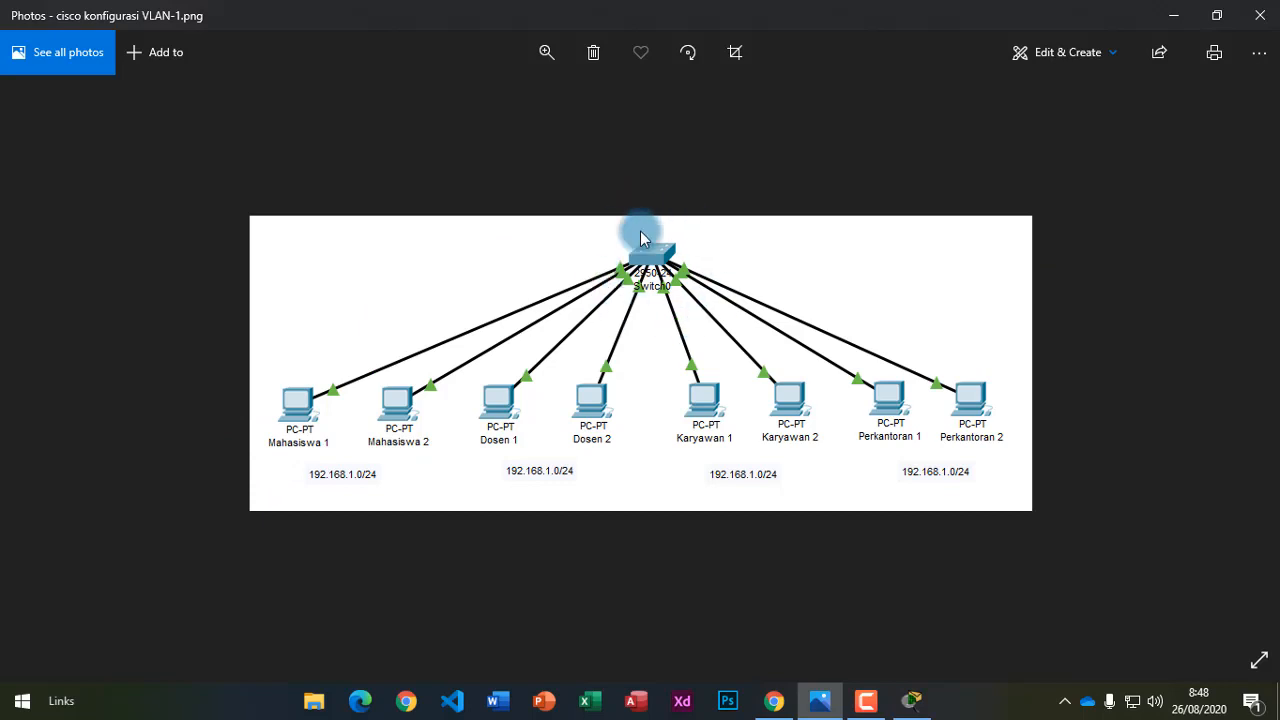
# Place a 2950-24 switch, Switch0, on the workspace, checking it against the reference diagram.
pyautogui.doubleClick(655, 257)
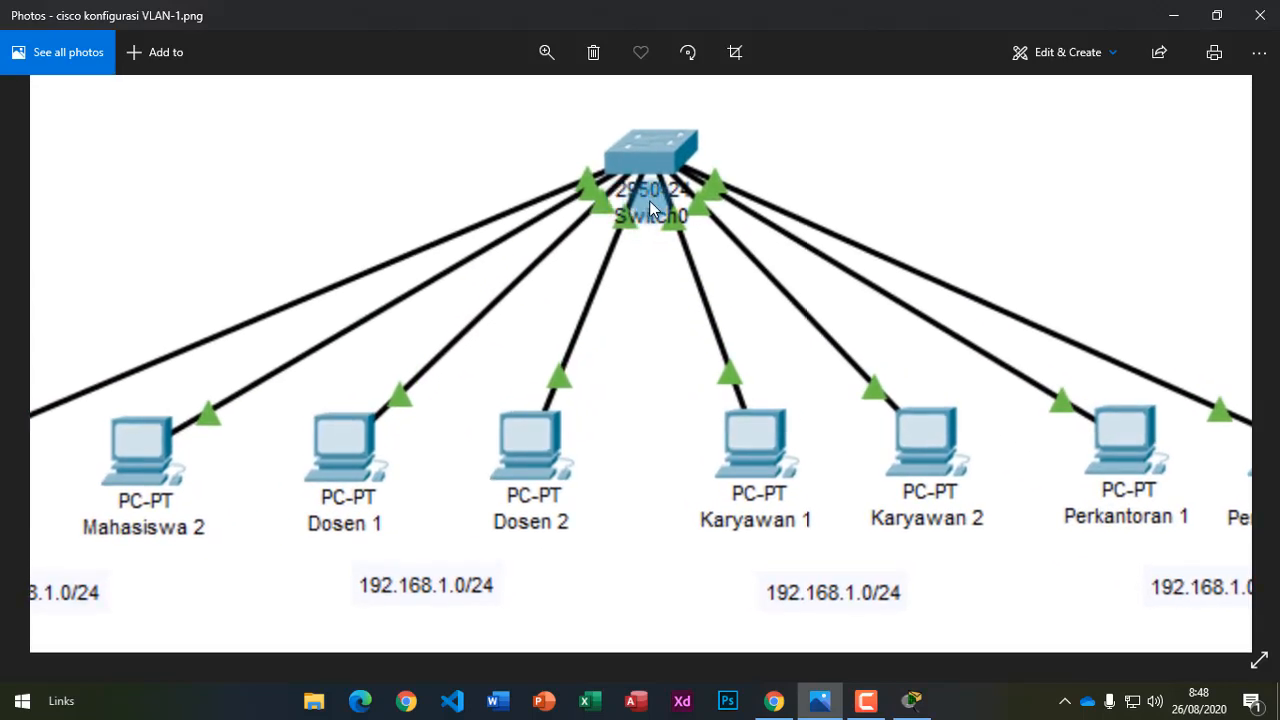
pyautogui.doubleClick(650, 210)
pyautogui.click(912, 700)
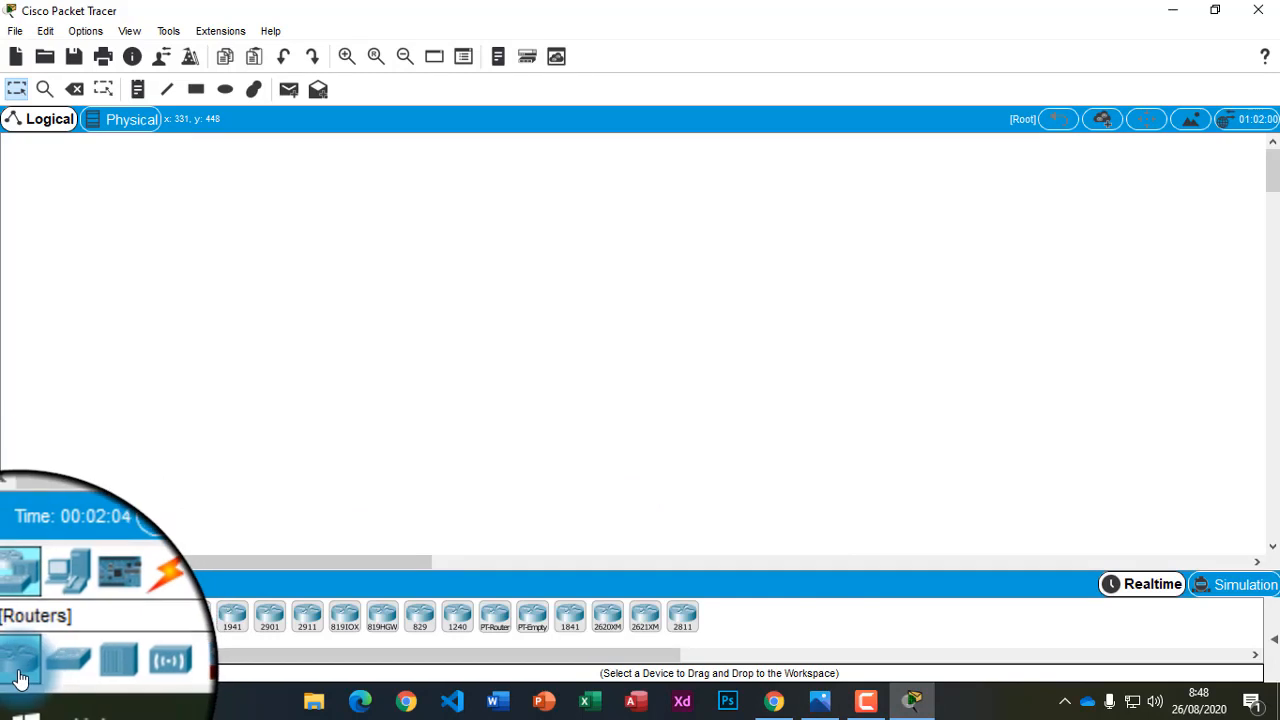
pyautogui.click(44, 670)
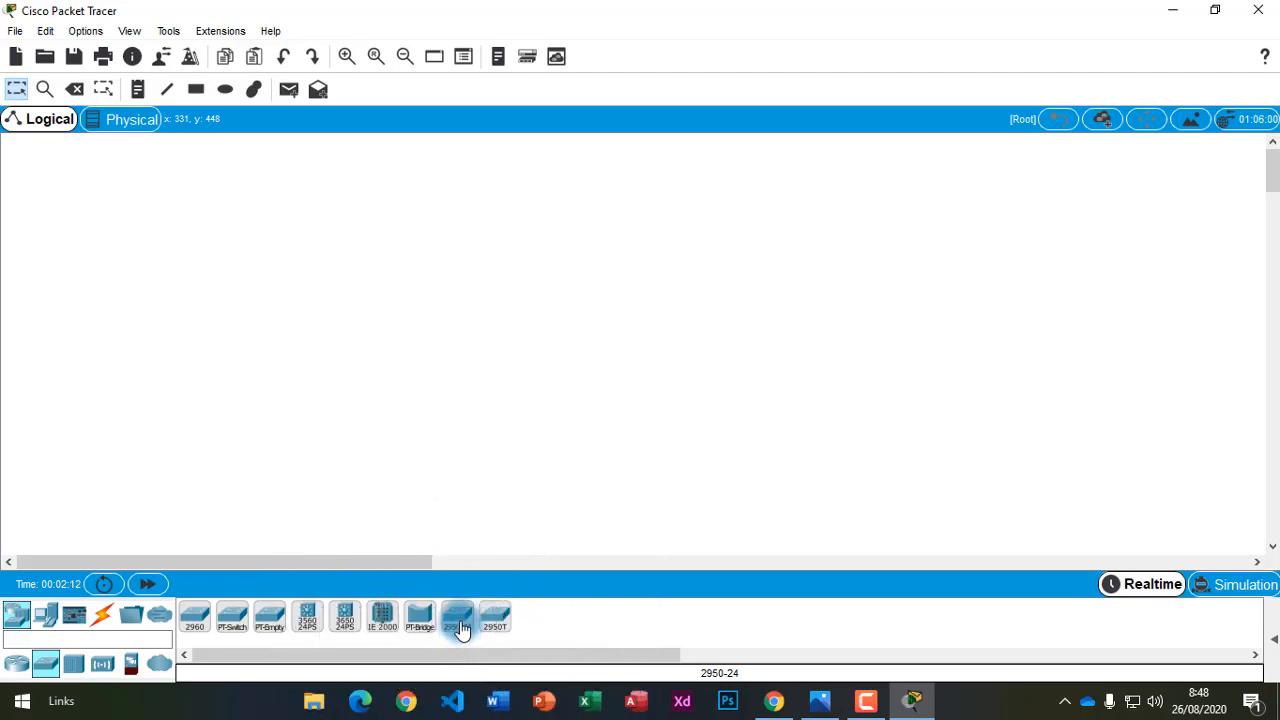
pyautogui.moveTo(458, 626); pyautogui.dragTo(493, 531)
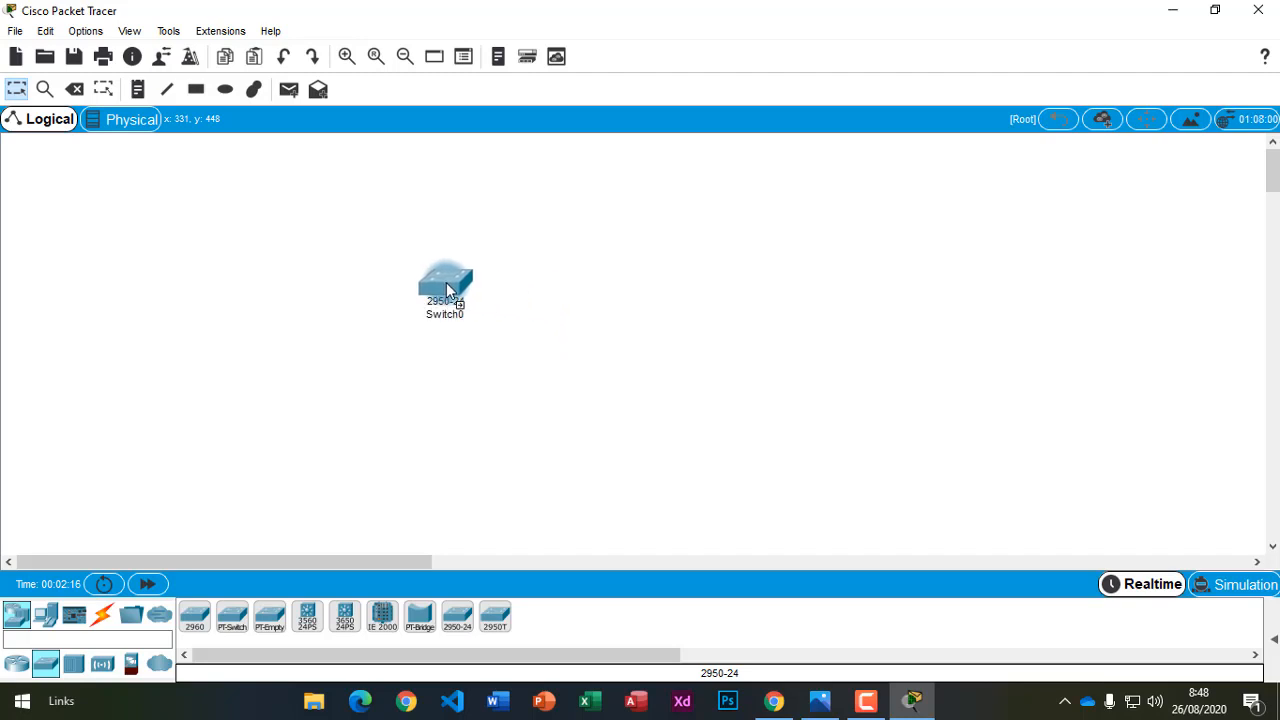
pyautogui.moveTo(447, 290); pyautogui.dragTo(447, 290)
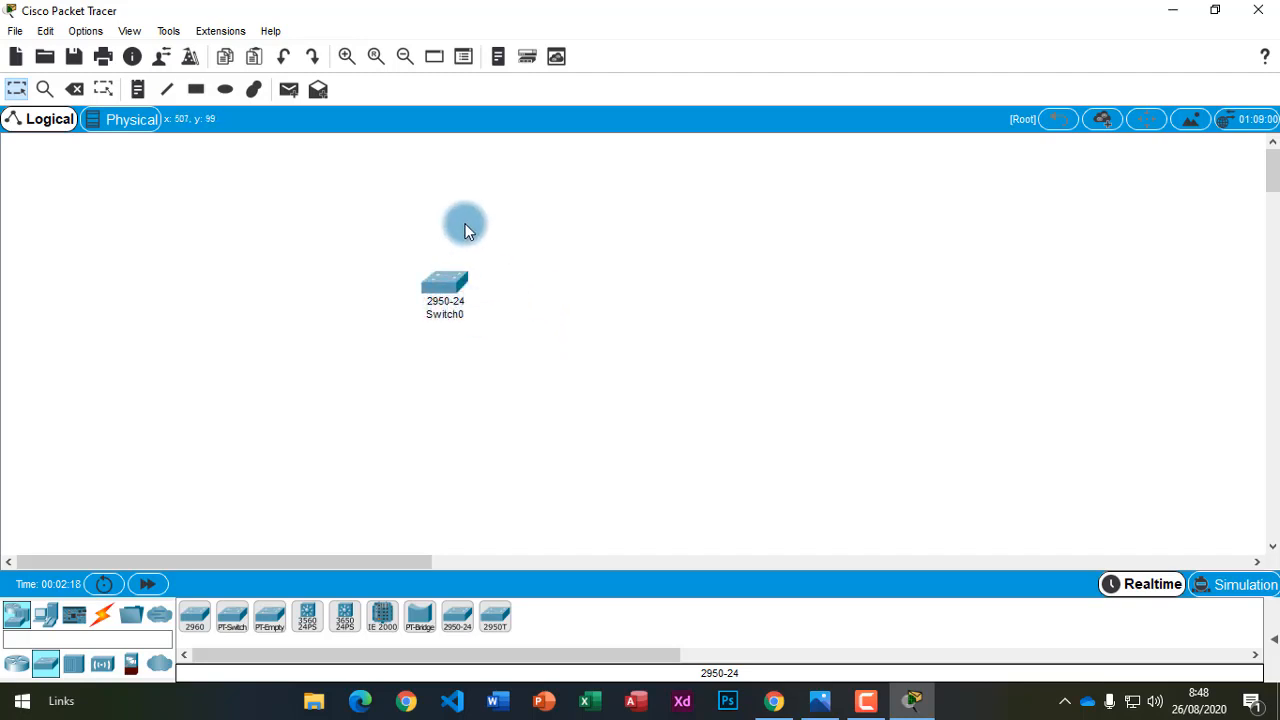
pyautogui.click(836, 708)
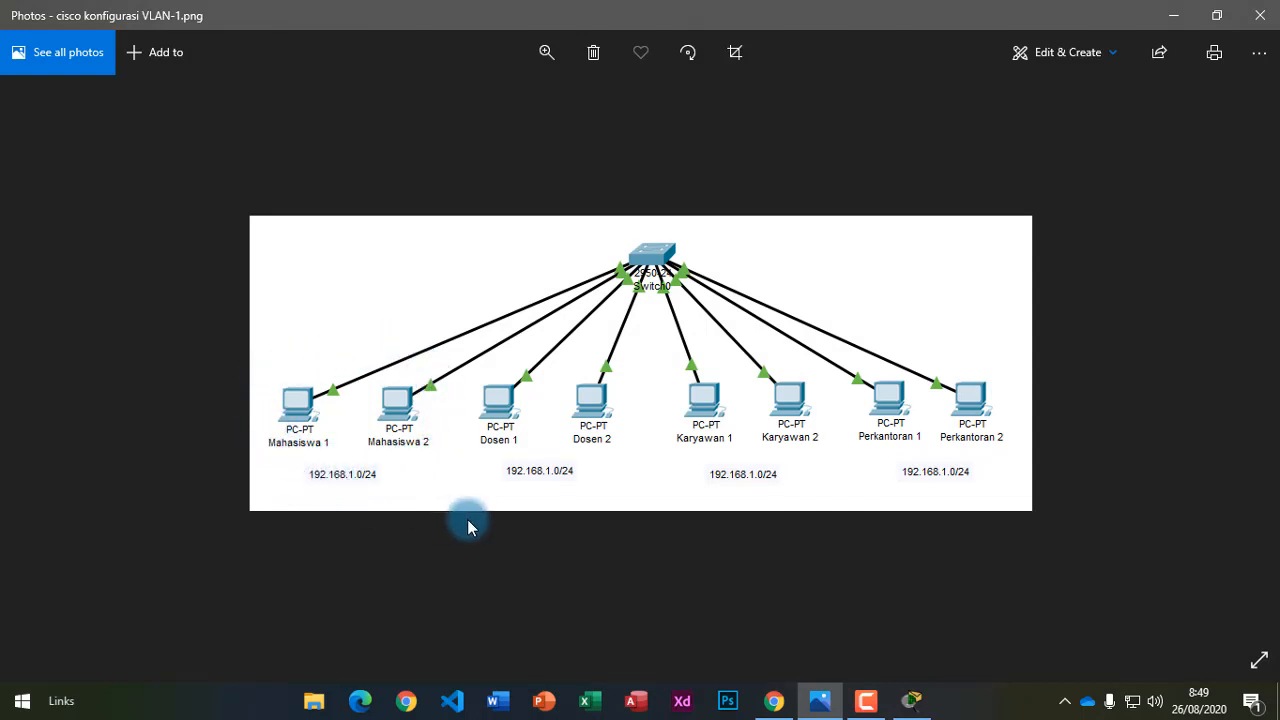
pyautogui.click(1178, 16)
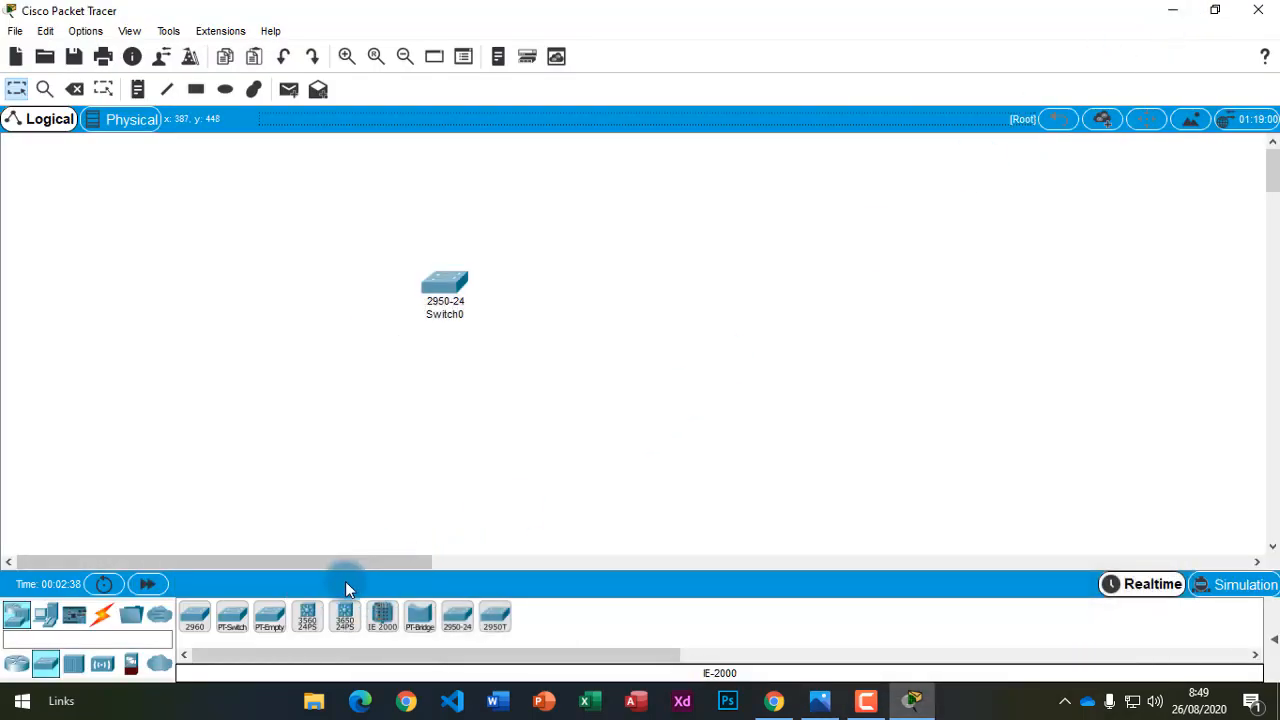
# Add a row of PC-PT end devices, starting with PC0, below Switch0.
pyautogui.click(45, 622)
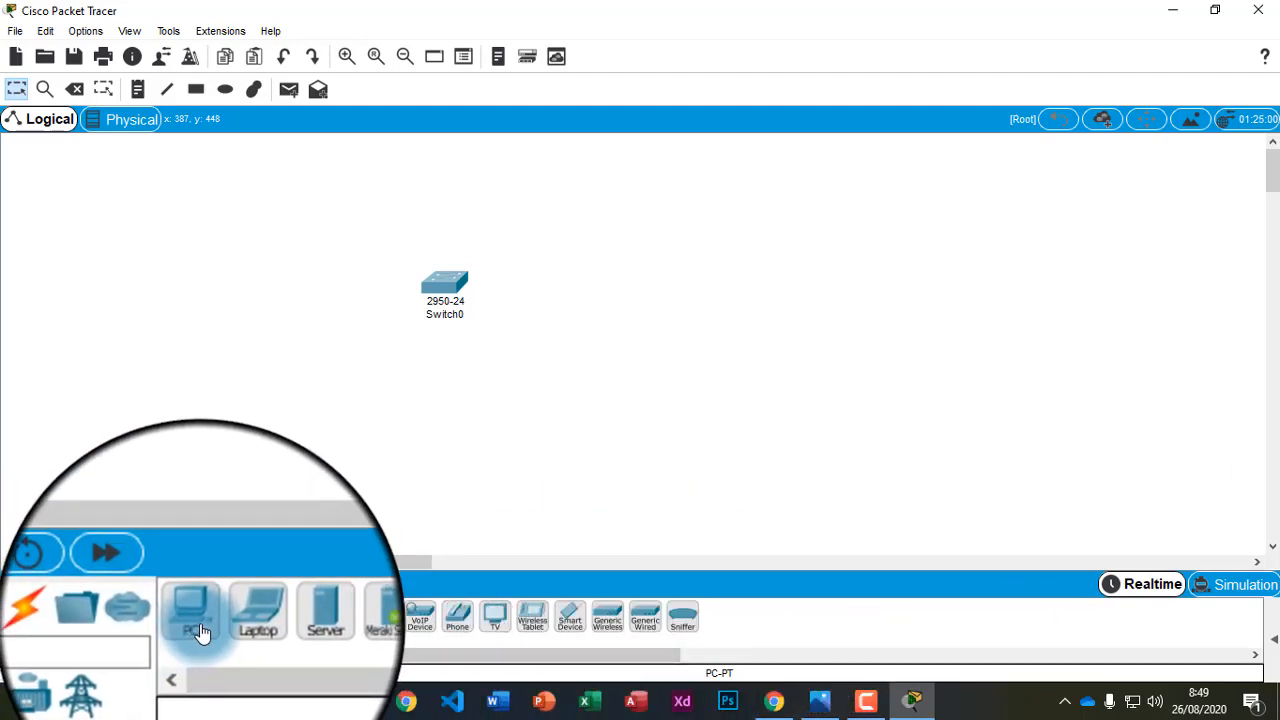
pyautogui.moveTo(190, 617); pyautogui.dragTo(190, 617)
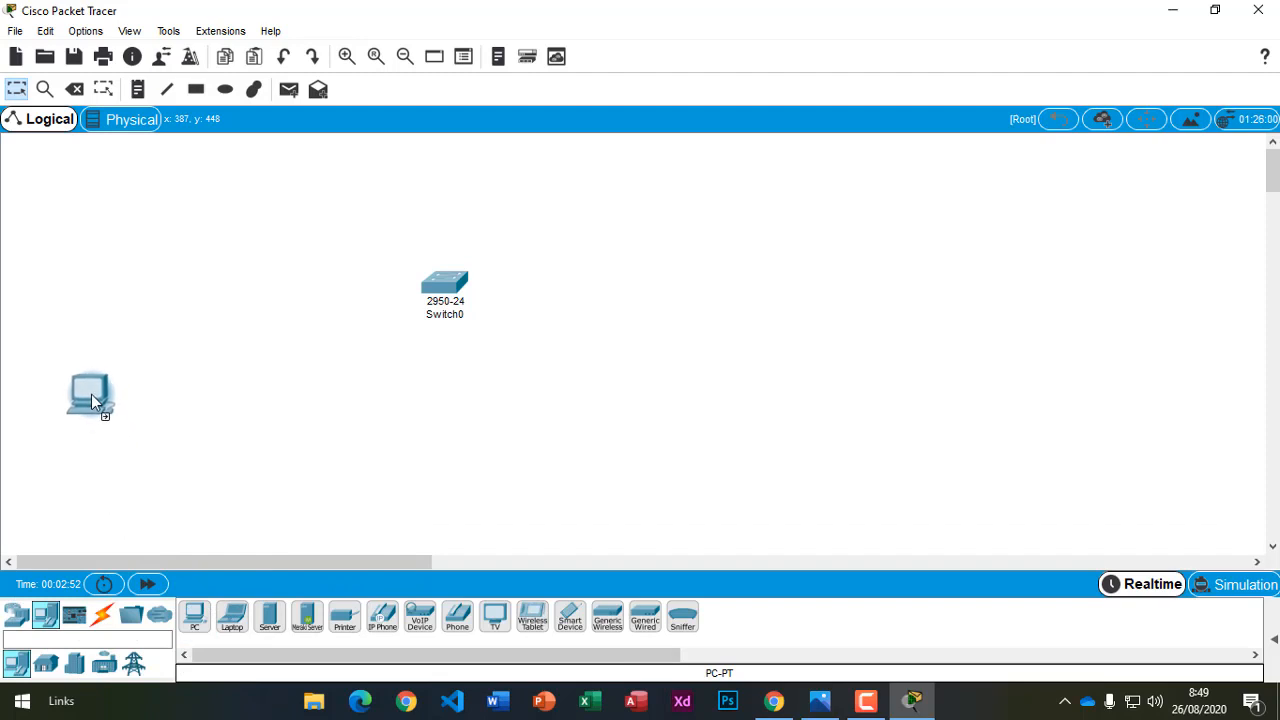
pyautogui.moveTo(81, 387); pyautogui.dragTo(81, 388)
pyautogui.moveTo(190, 617); pyautogui.dragTo(189, 448)
pyautogui.click(181, 396)
pyautogui.click(195, 617)
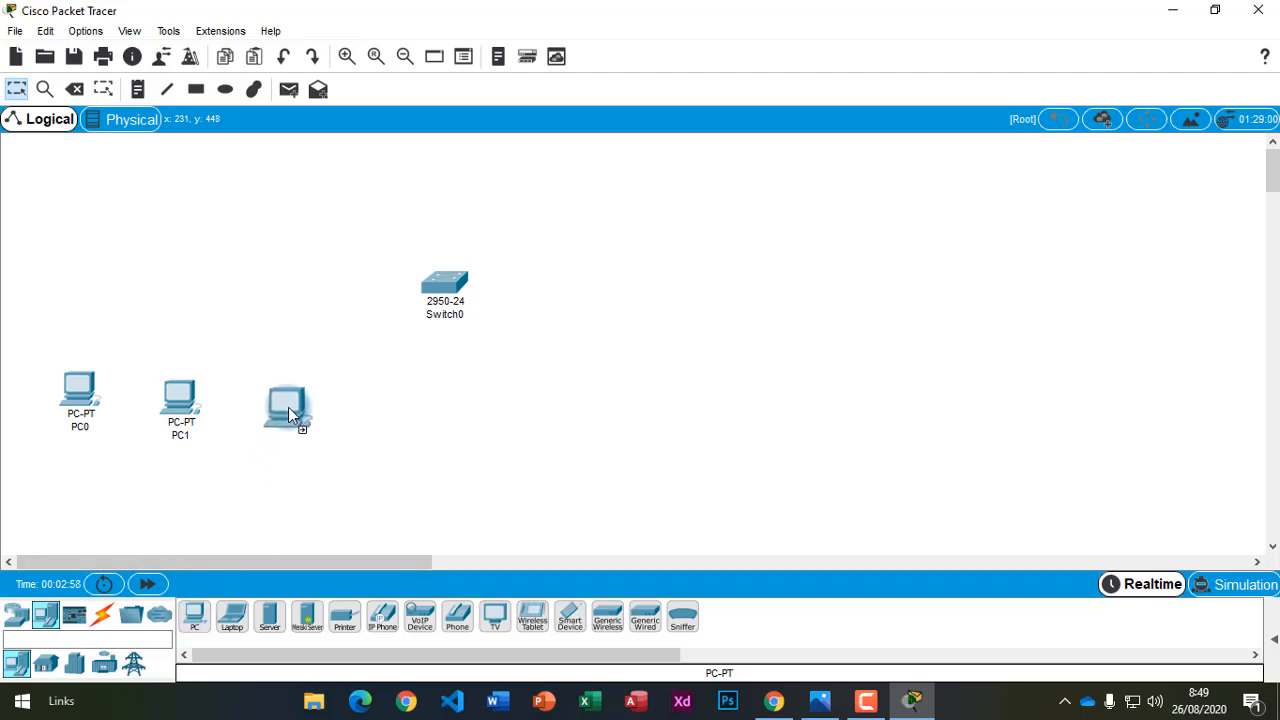
pyautogui.click(296, 420)
pyautogui.click(195, 617)
pyautogui.click(405, 393)
pyautogui.click(195, 617)
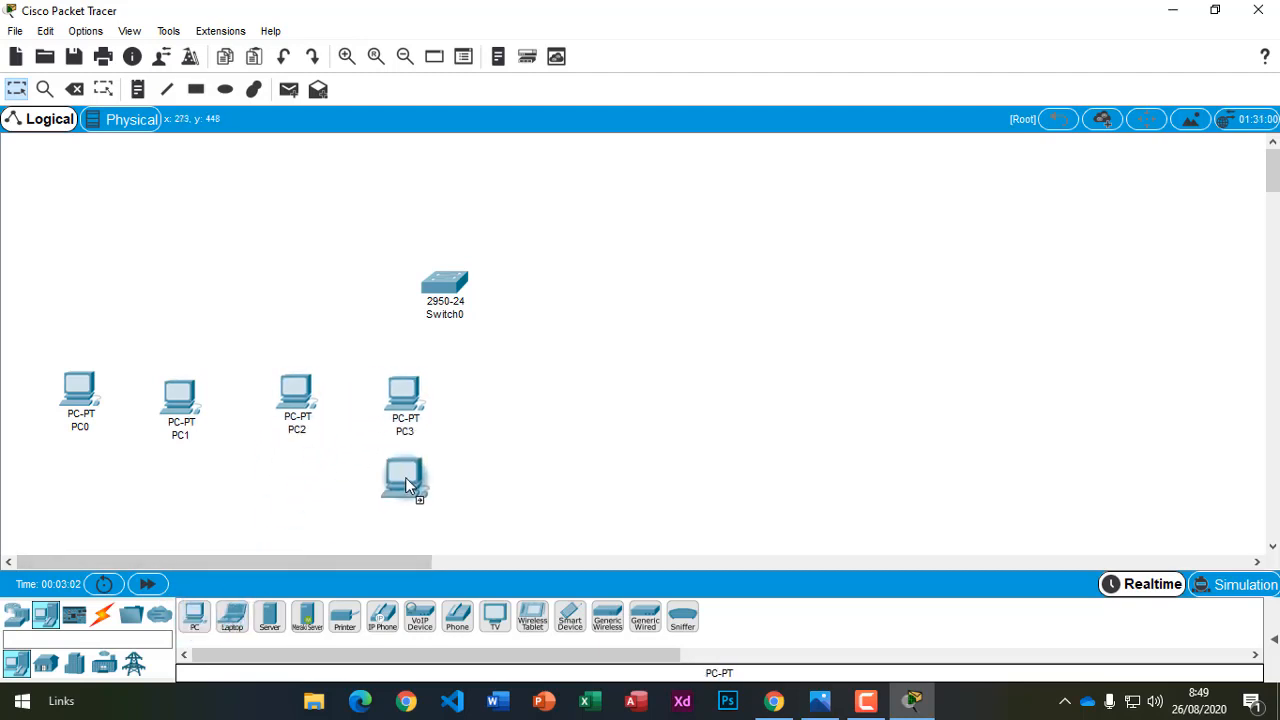
pyautogui.click(513, 395)
pyautogui.click(195, 617)
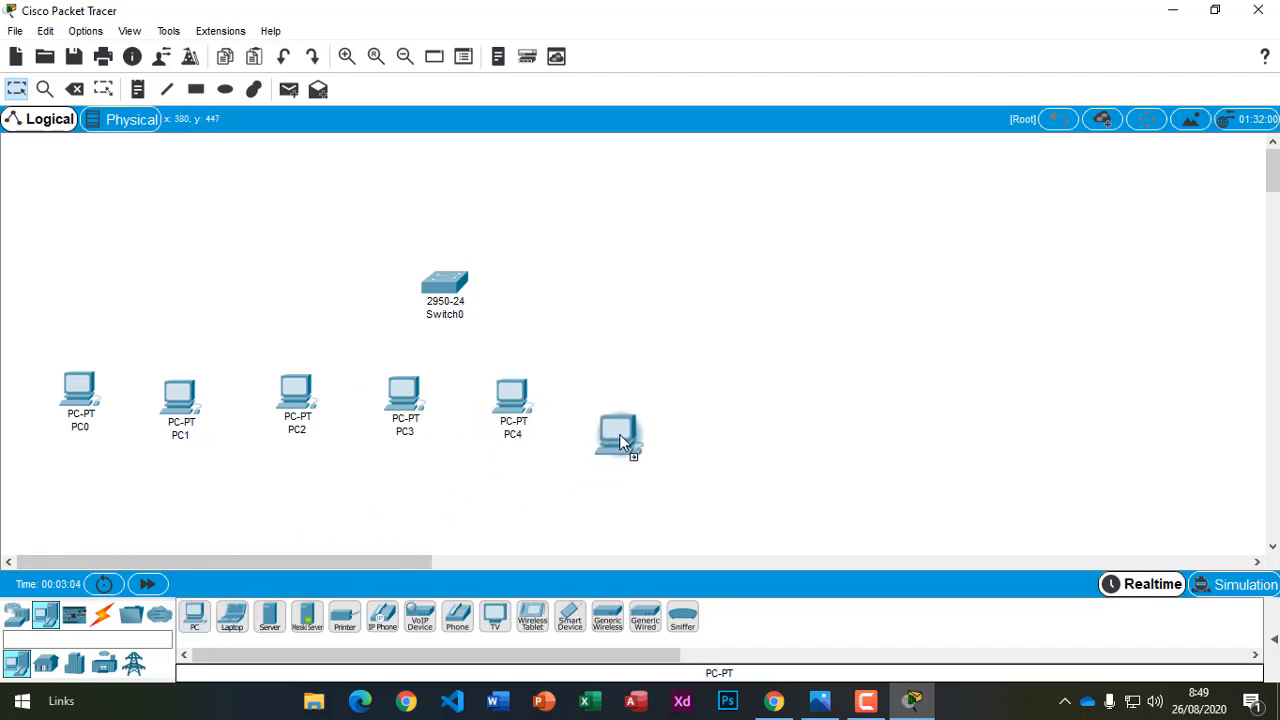
pyautogui.click(639, 400)
pyautogui.click(195, 617)
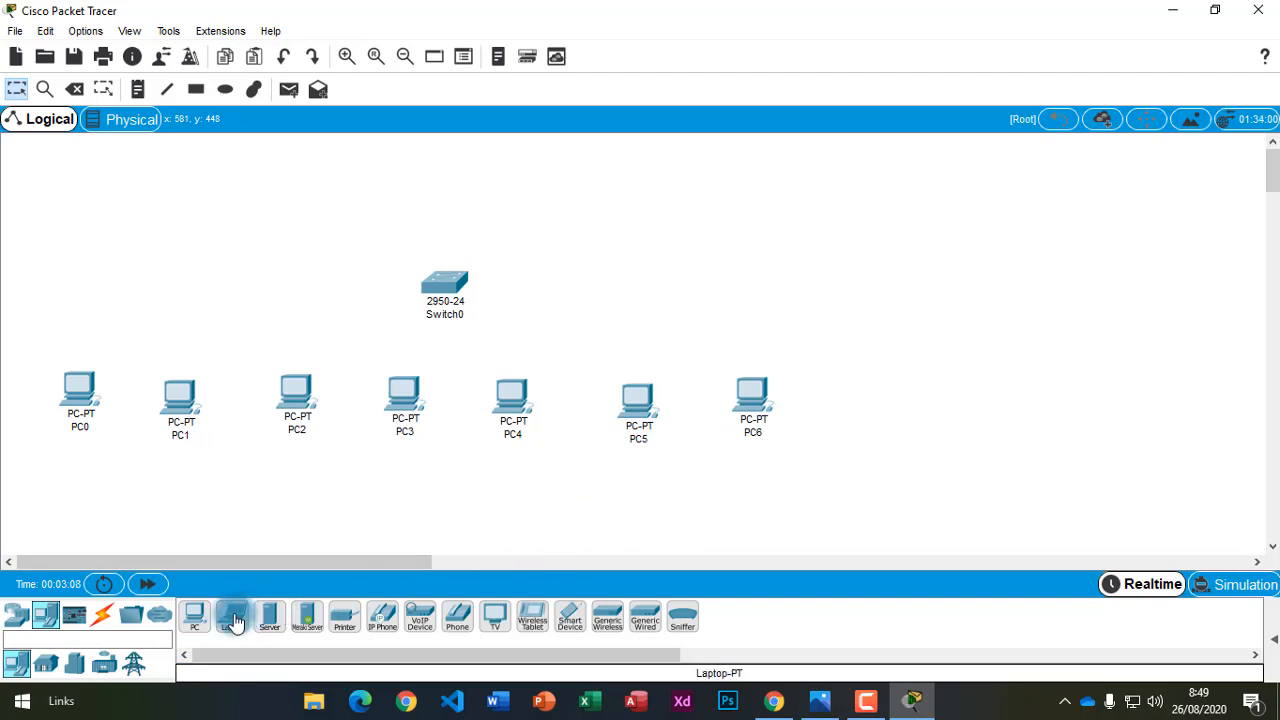
pyautogui.click(196, 618)
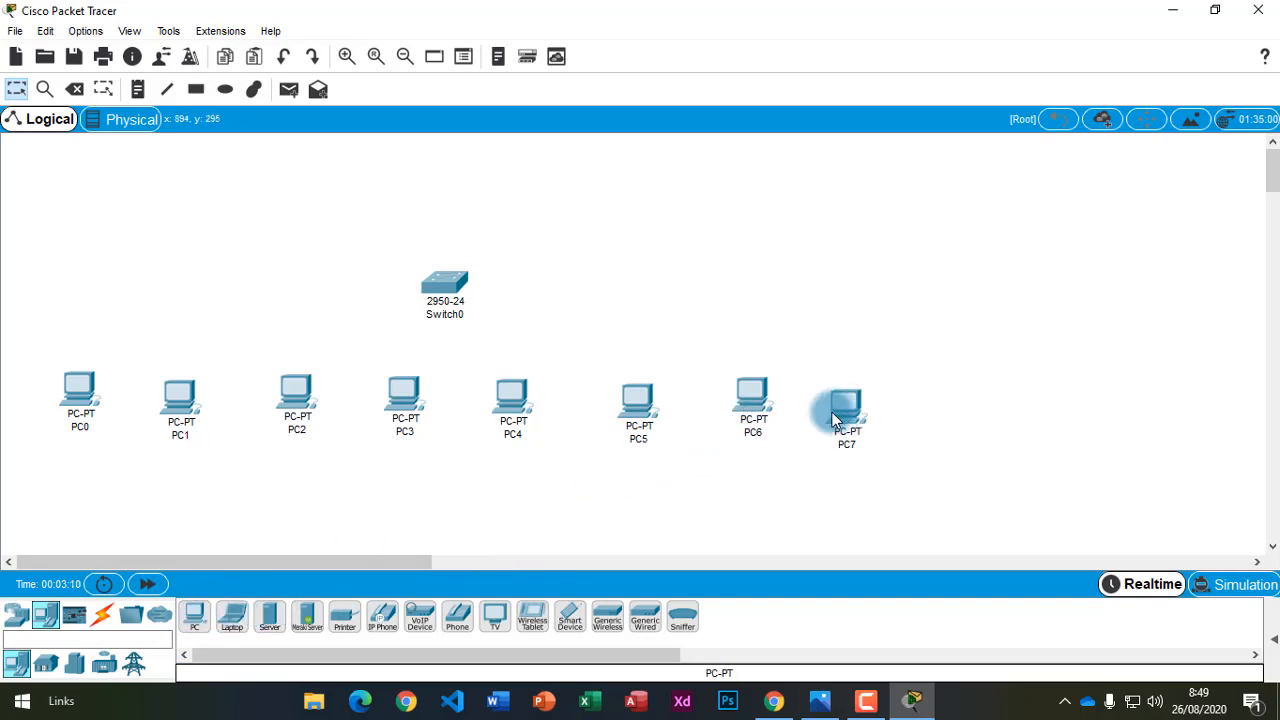
# Nudge PC1 up-left and move Switch0 slightly higher.
pyautogui.moveTo(182, 404); pyautogui.dragTo(178, 395)
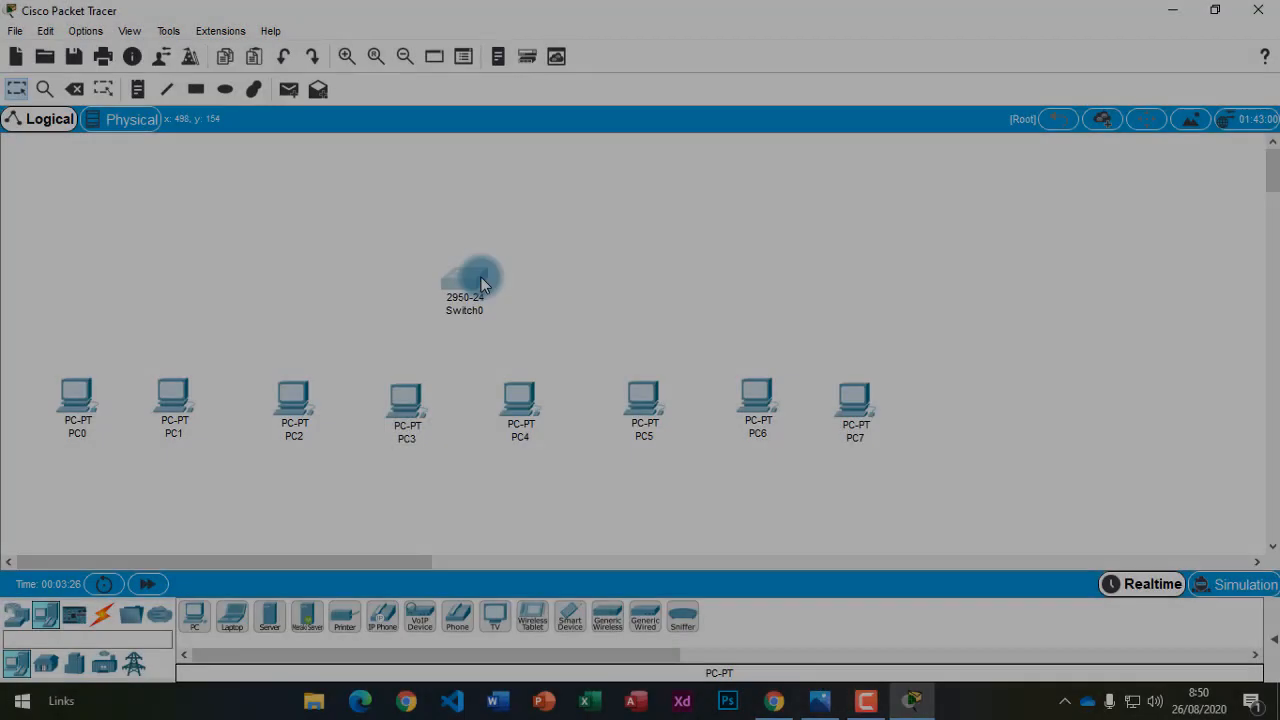
pyautogui.moveTo(481, 277); pyautogui.dragTo(466, 247)
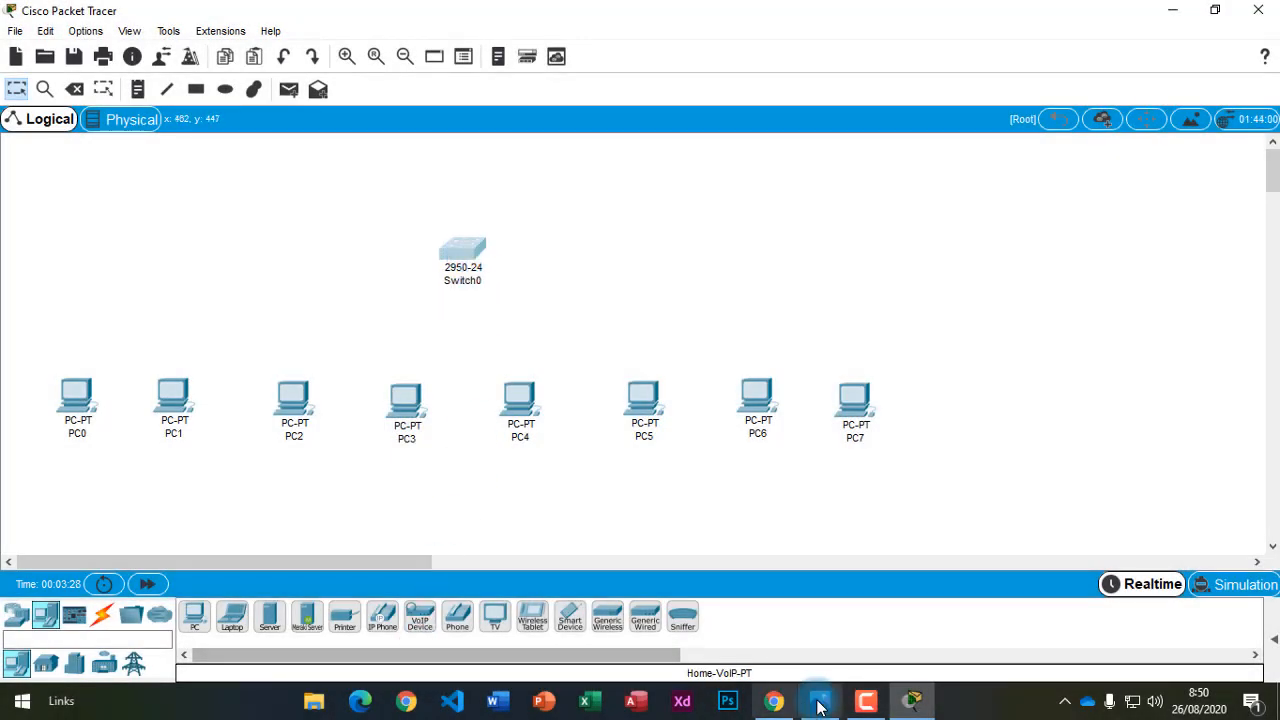
pyautogui.click(774, 701)
# Read tutorial step 4 on renaming the PCs, glance at the diagram, and return to Packet Tracer.
pyautogui.scroll(-5, 630, 600)
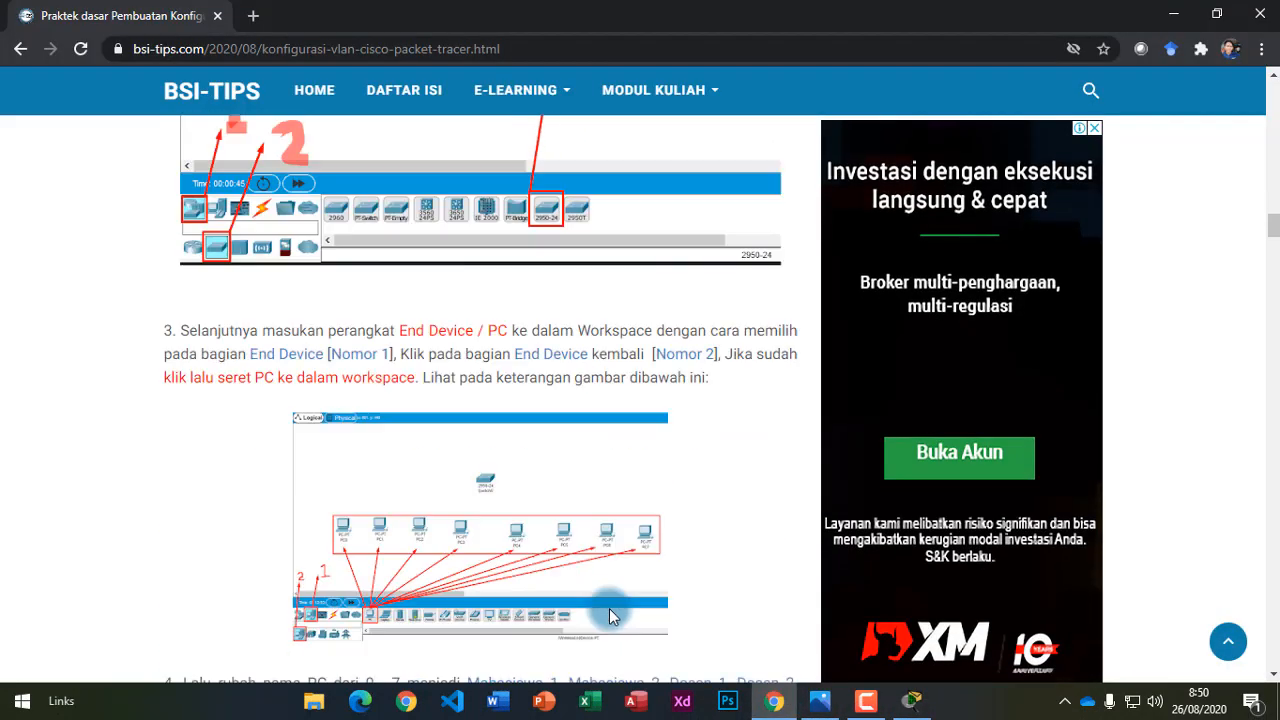
pyautogui.scroll(-3, 579, 503)
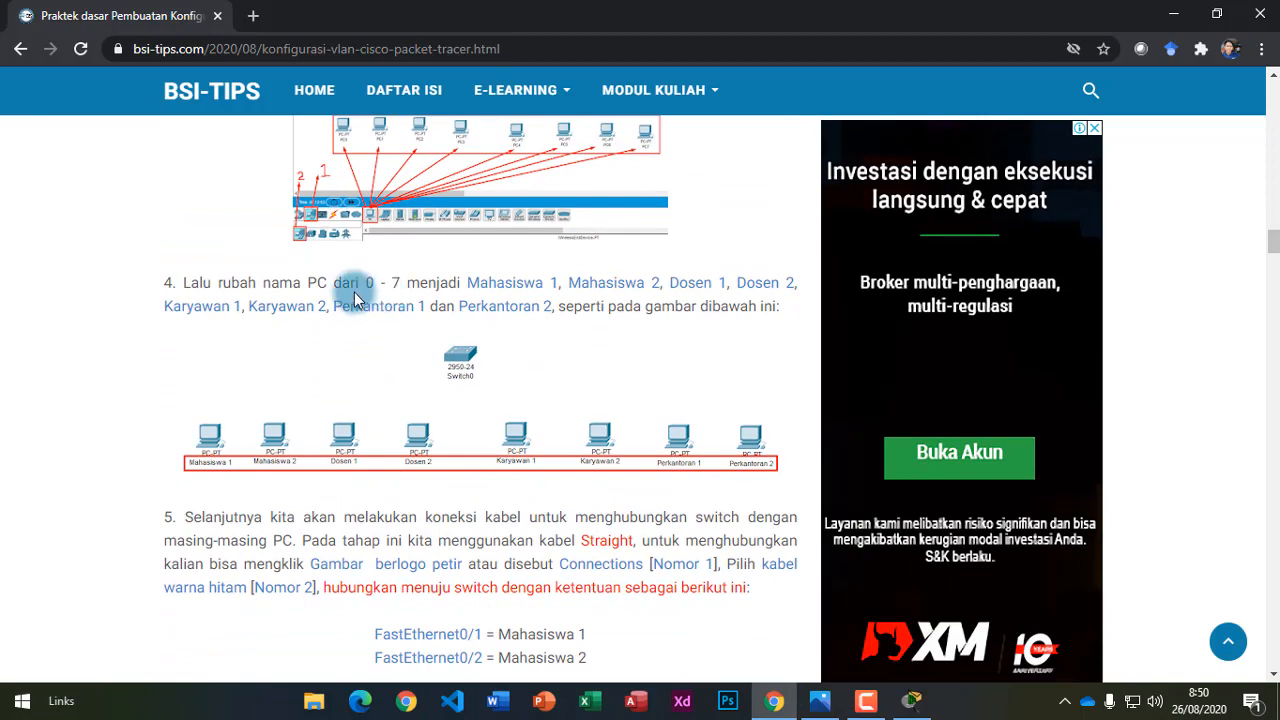
pyautogui.click(822, 703)
pyautogui.click(825, 705)
pyautogui.click(911, 700)
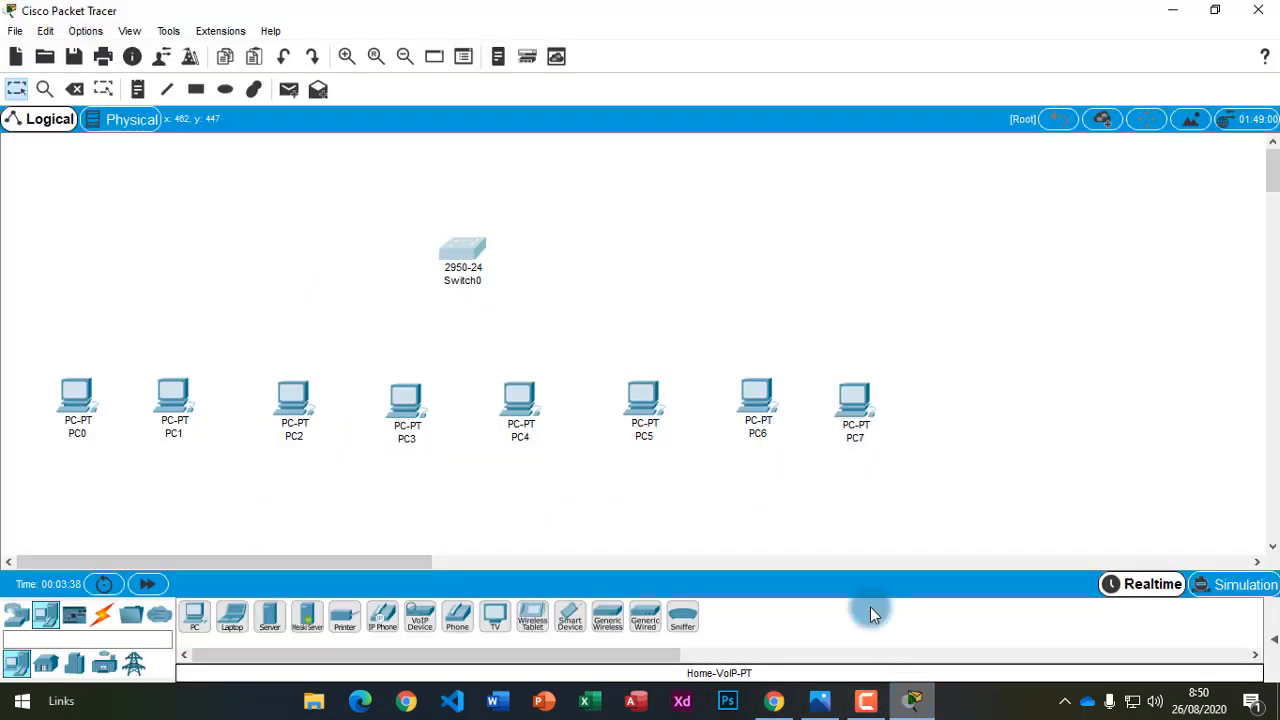
pyautogui.click(80, 432)
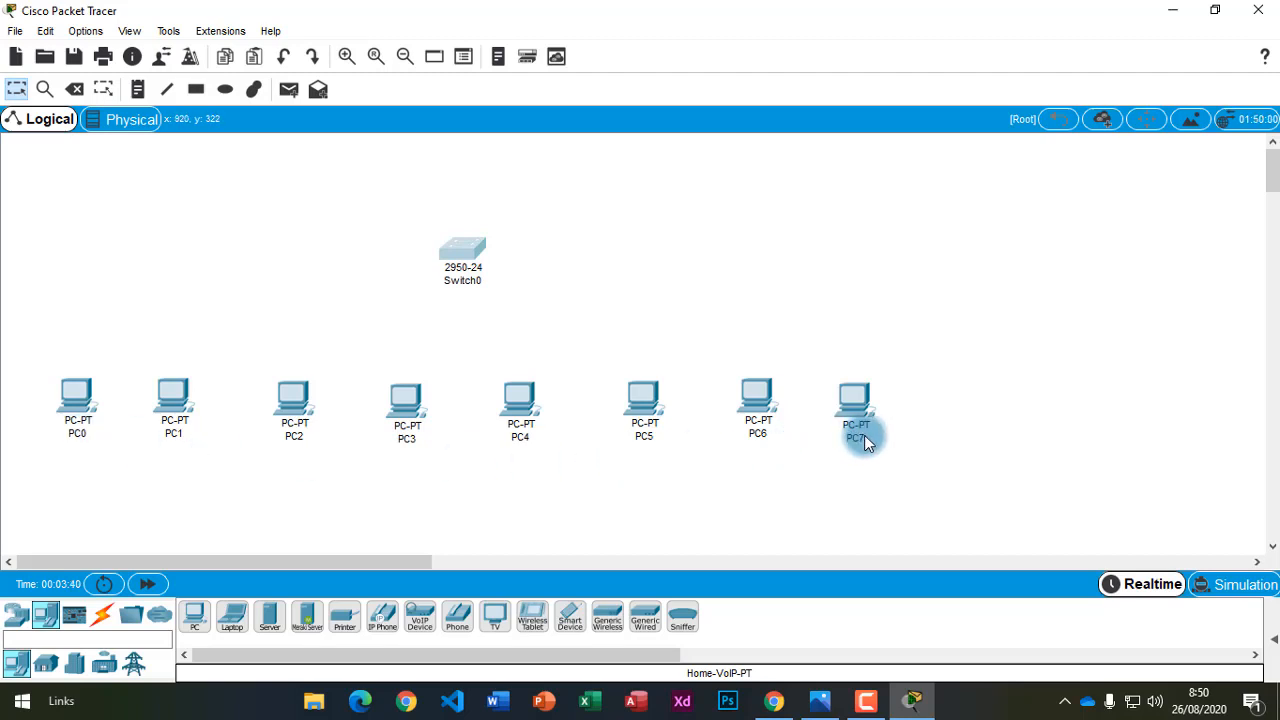
pyautogui.click(776, 703)
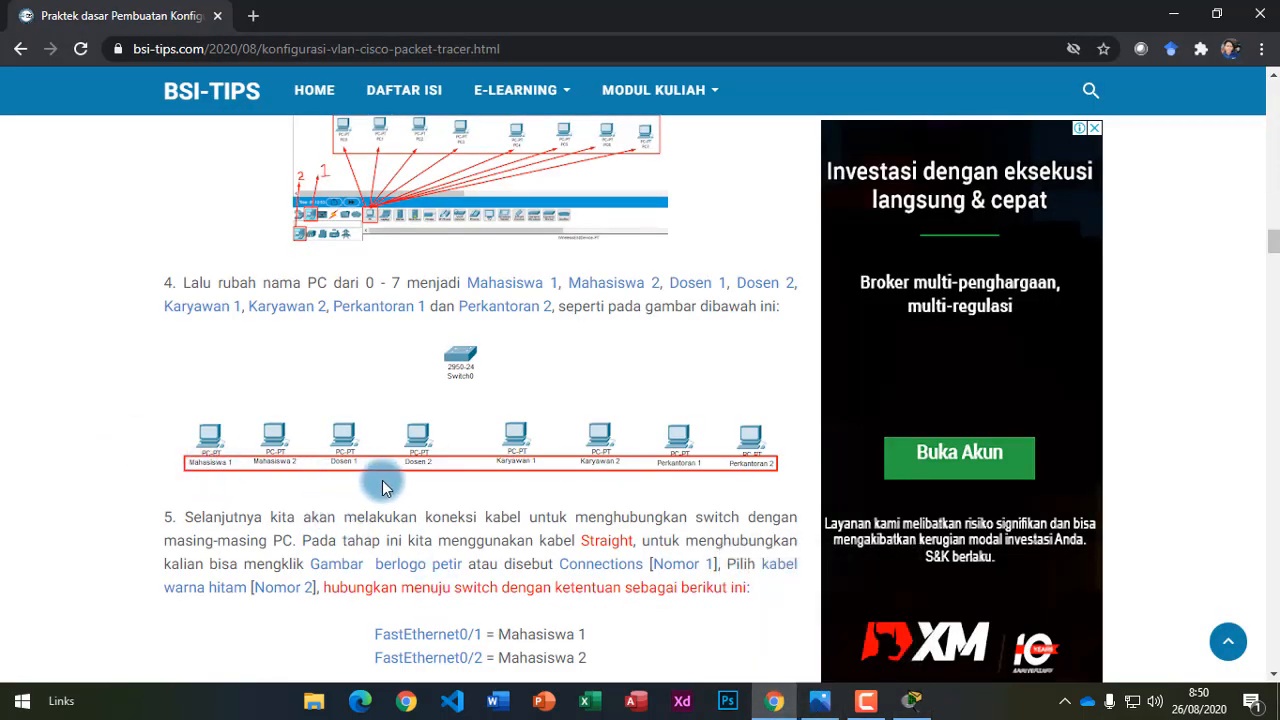
pyautogui.click(821, 702)
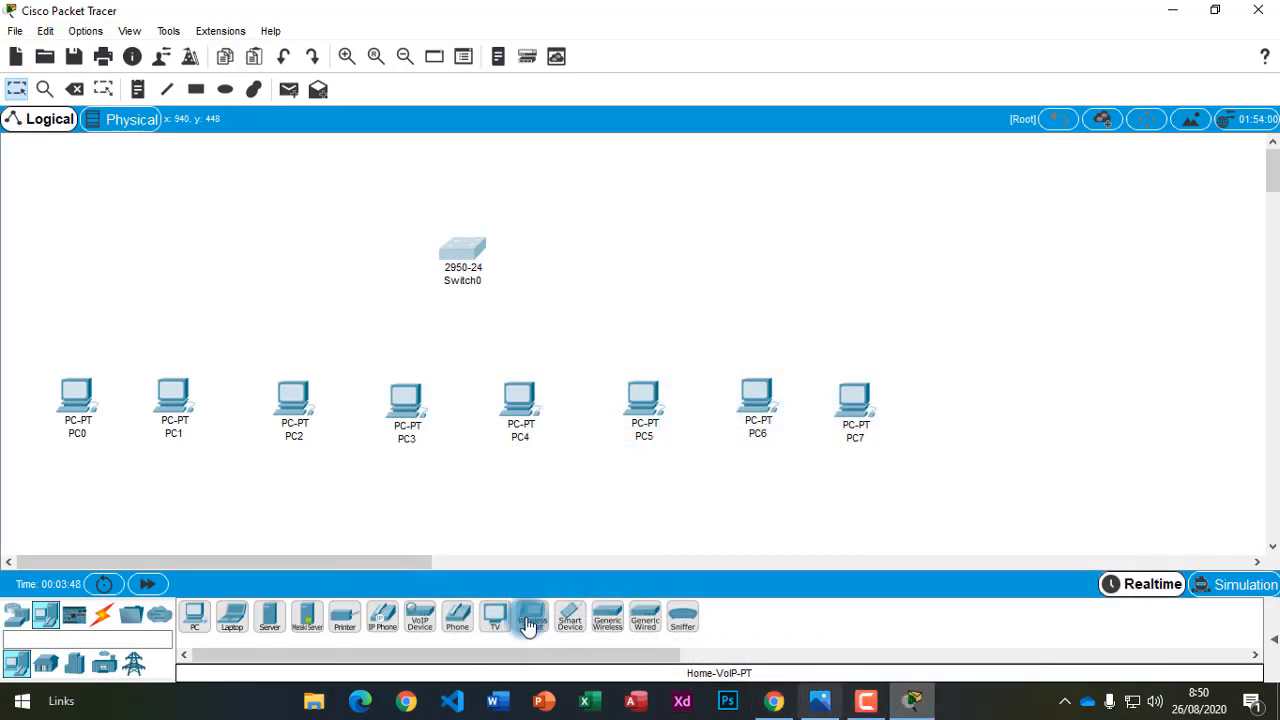
pyautogui.click(84, 437)
# Rename PC0 to 'Mahasiswa 1', PC1 to 'Mahasiswa 2' and PC2 to 'Dosen 1'.
pyautogui.moveTo(86, 435); pyautogui.dragTo(34, 431)
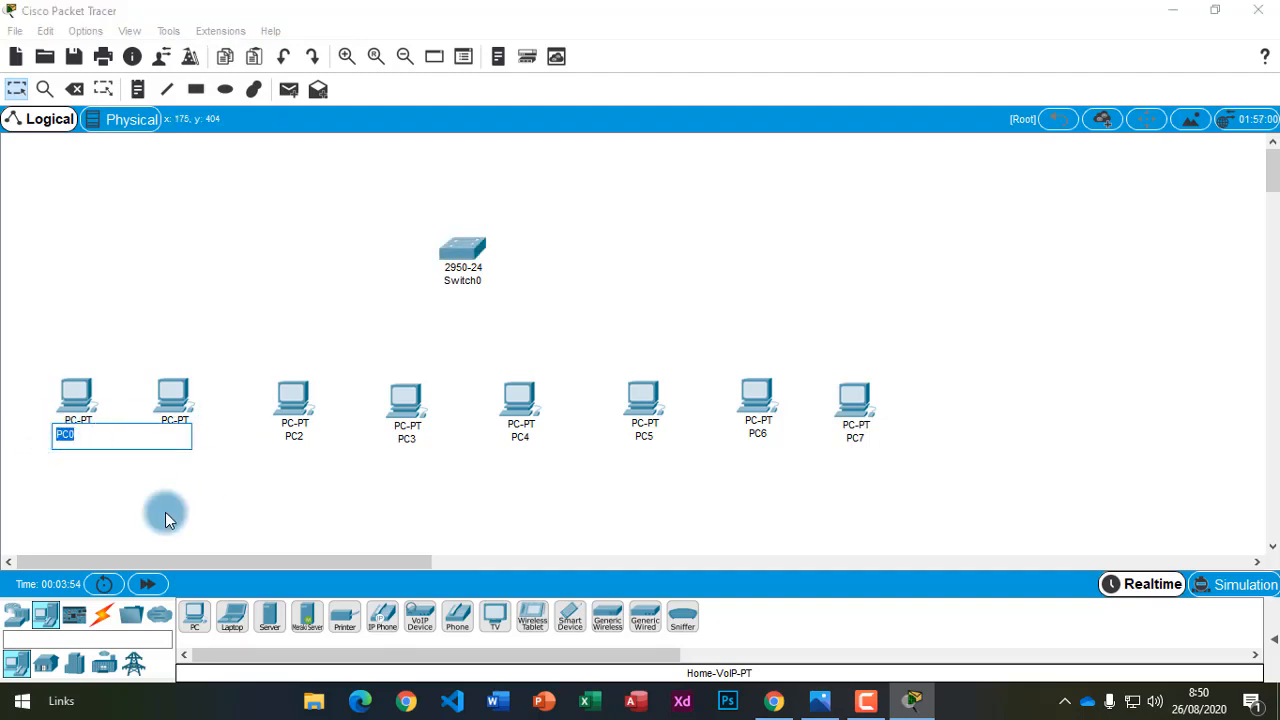
pyautogui.write('Mahasiswa 1')
pyautogui.press('Return')
pyautogui.click(181, 433)
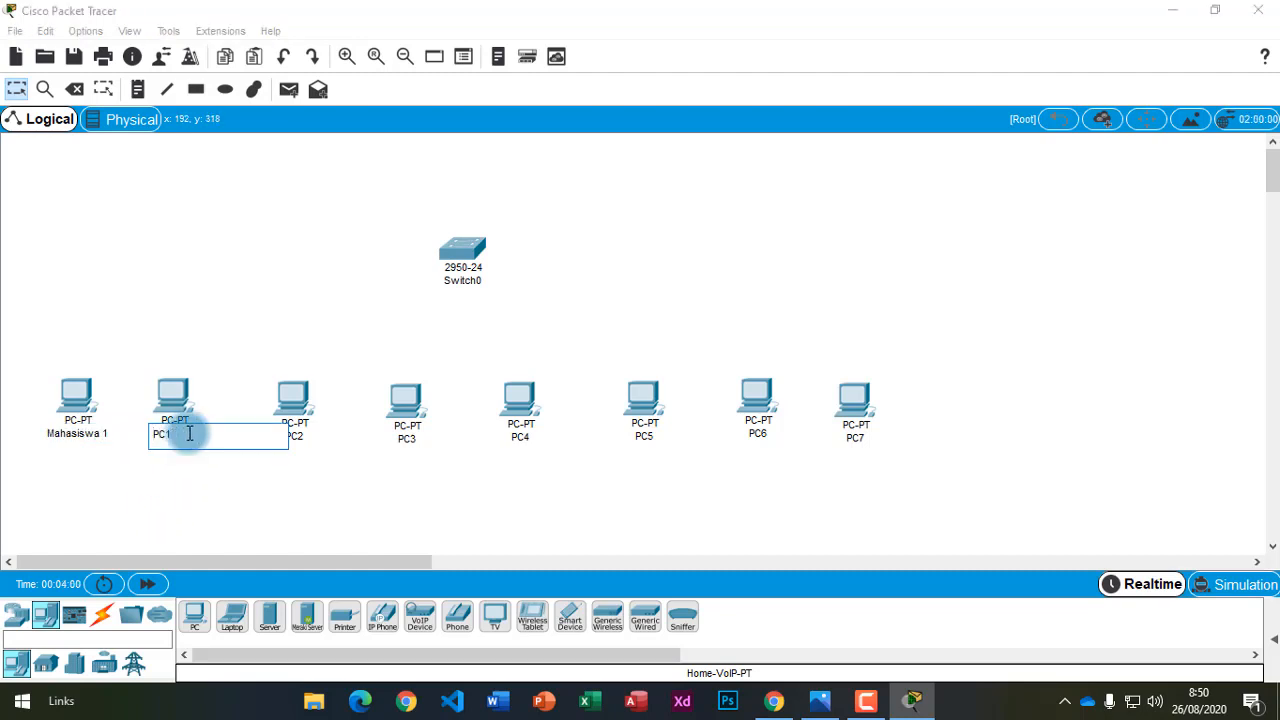
pyautogui.moveTo(191, 435); pyautogui.dragTo(107, 422)
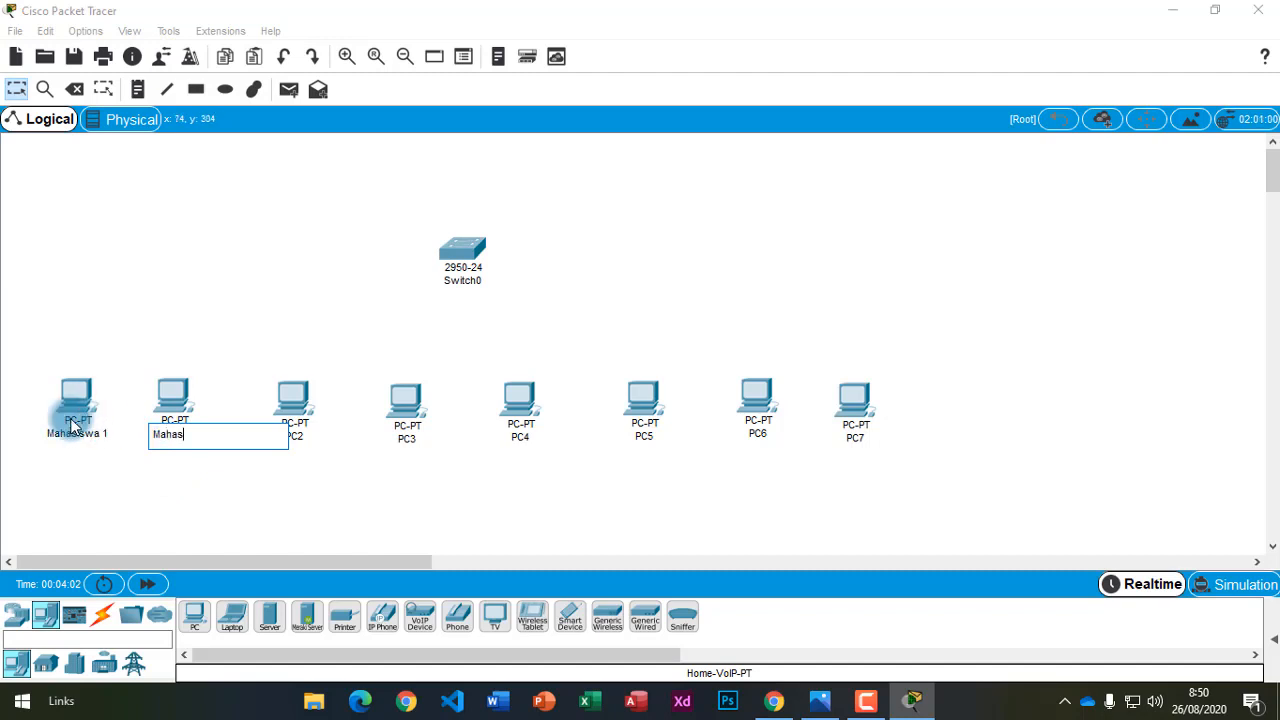
pyautogui.write('Mahasiswa 2')
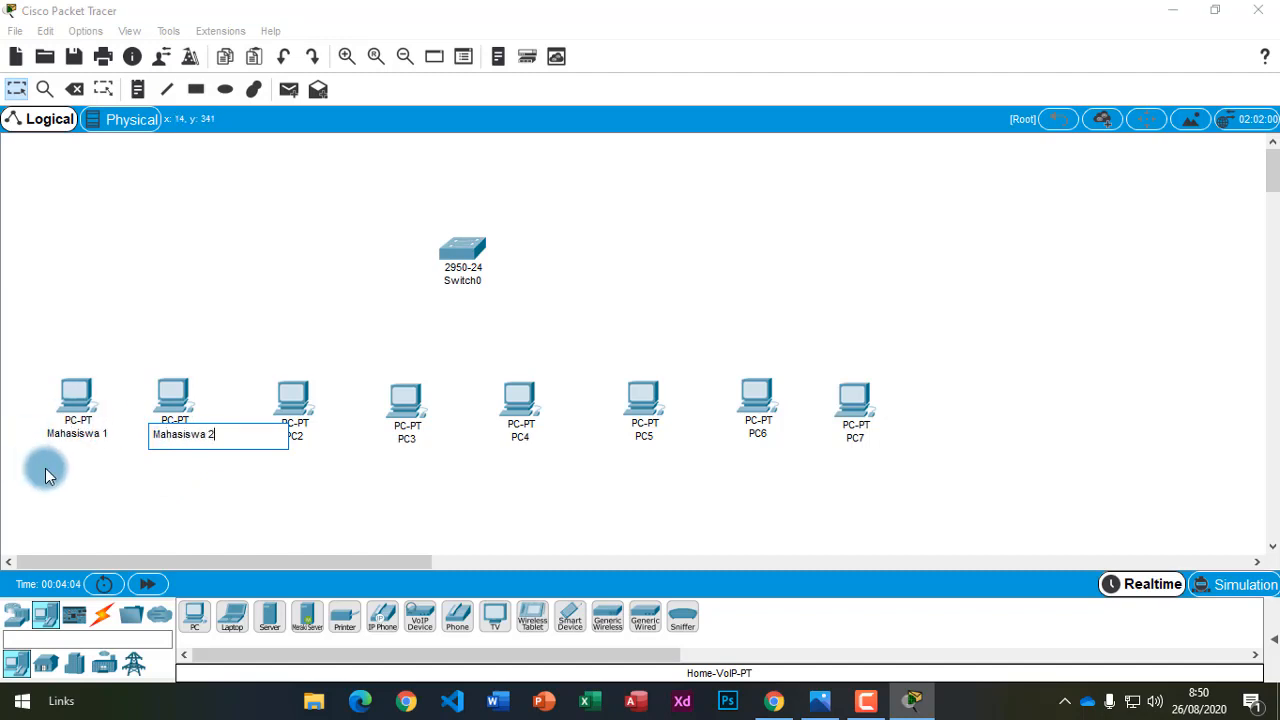
pyautogui.press('Return')
pyautogui.click(301, 441)
pyautogui.doubleClick(312, 446)
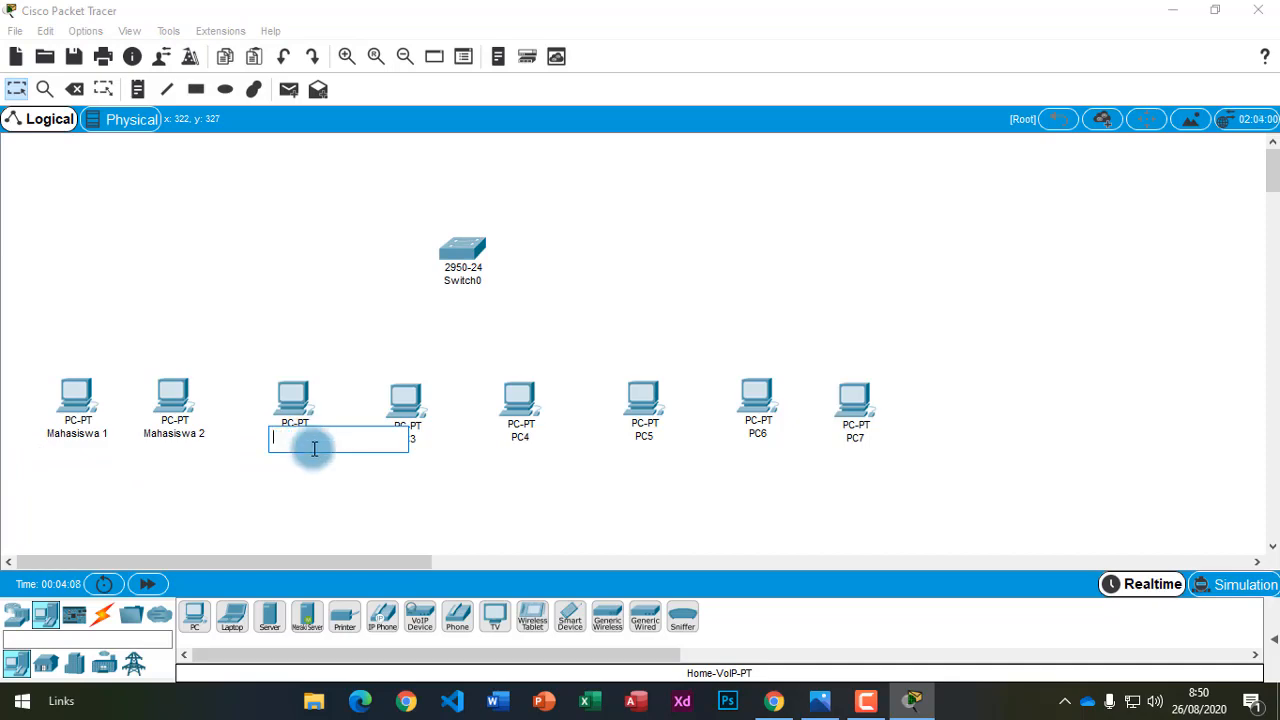
pyautogui.write('Dosen 1')
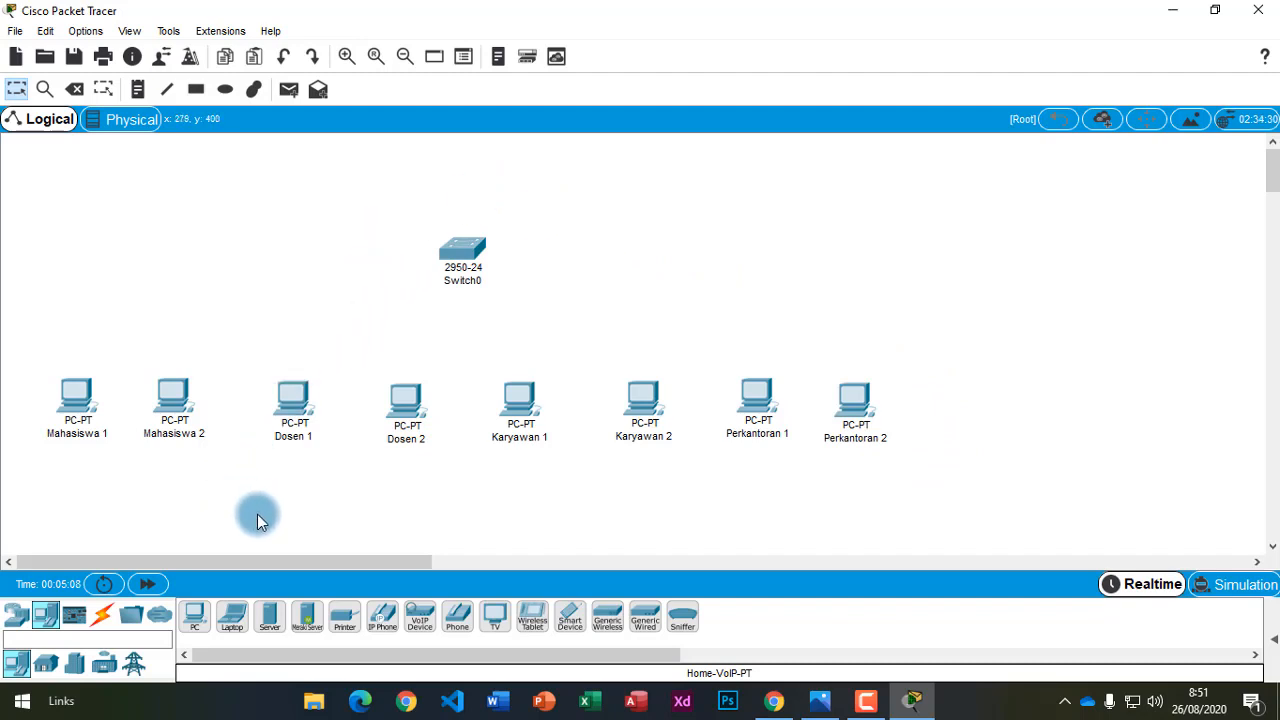
# Select the Copper Straight-Through cable from the Connections category.
pyautogui.click(104, 619)
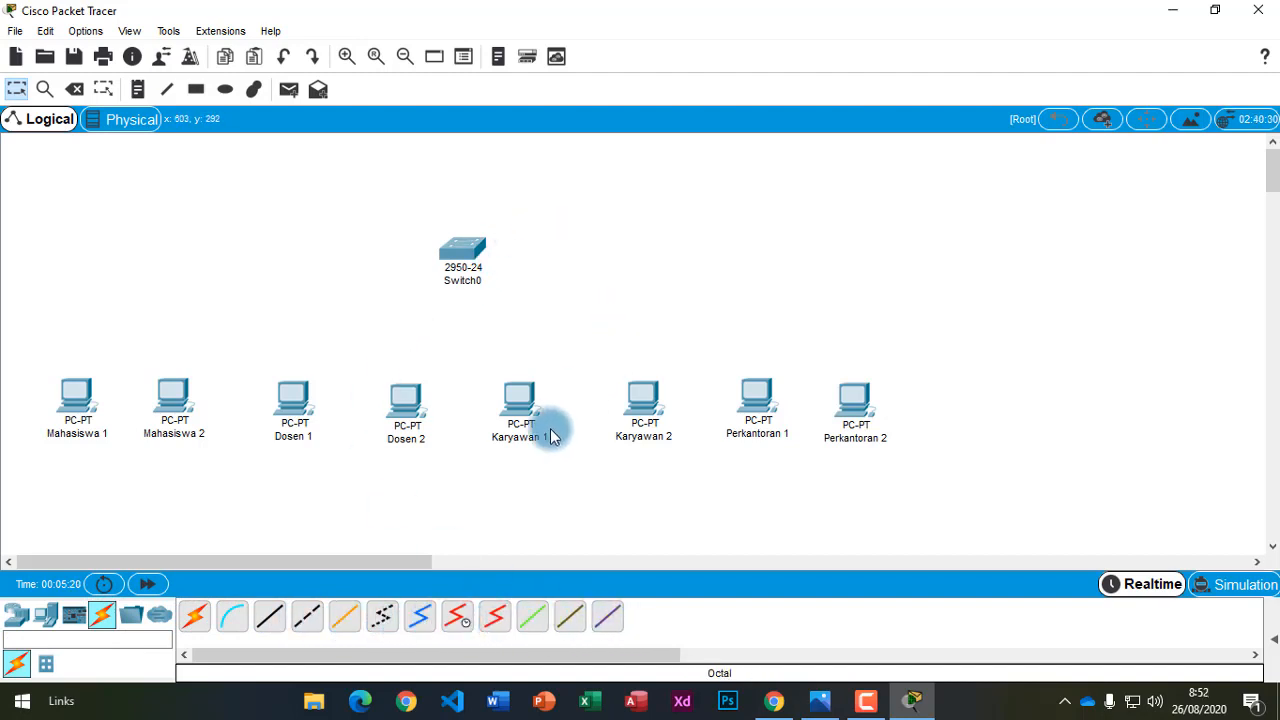
pyautogui.click(194, 632)
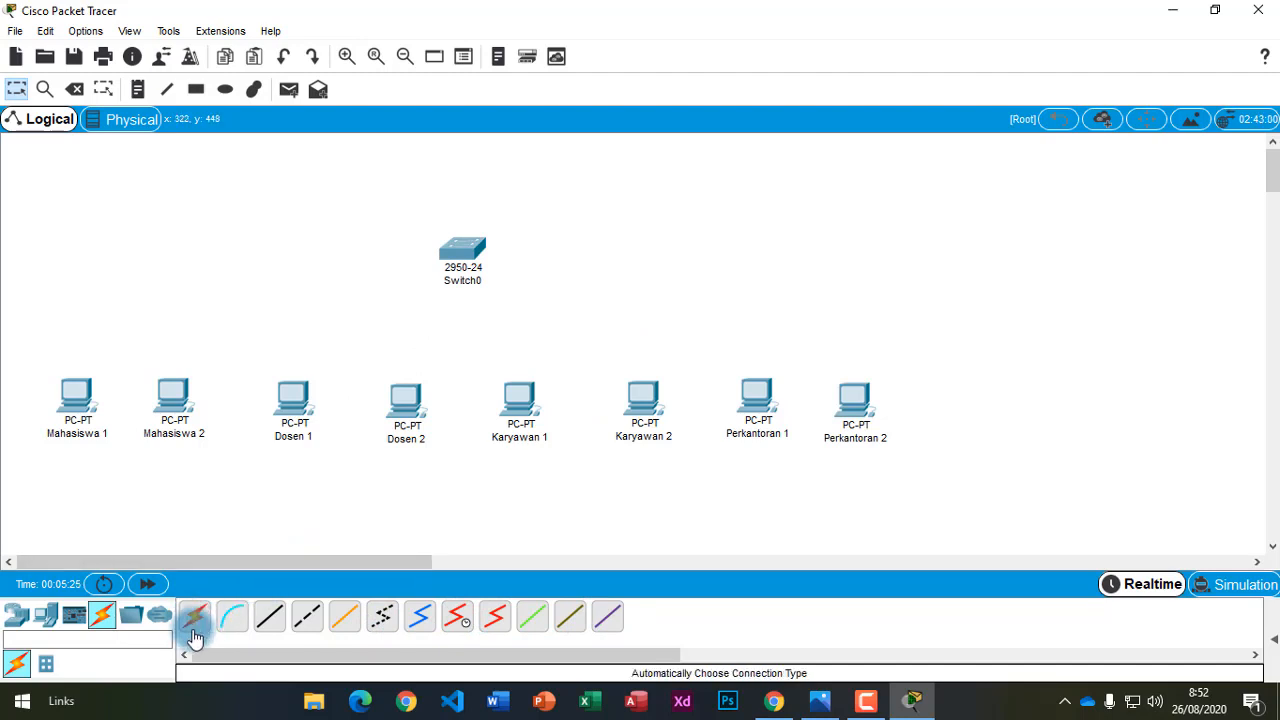
pyautogui.click(275, 622)
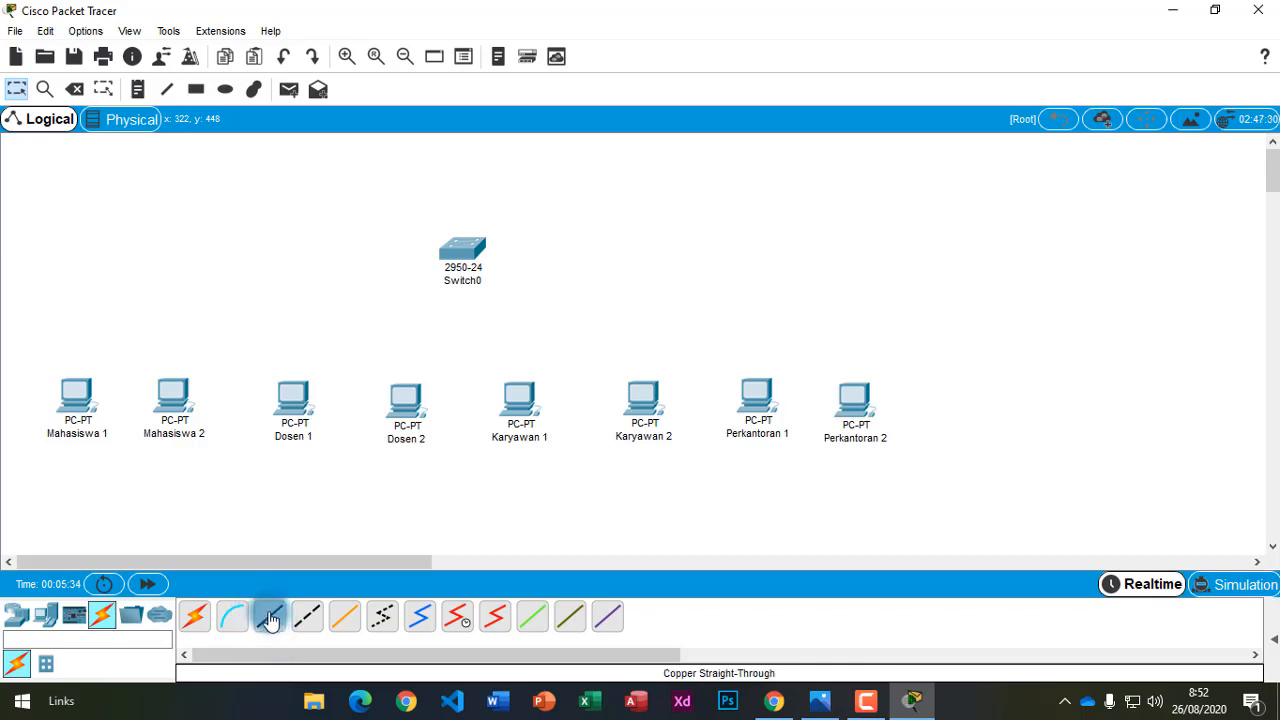
# Review step 5's mapping of FastEthernet0/1–0/2, 0/7–0/8 and 0/13–0/14 to the PCs.
pyautogui.click(774, 701)
pyautogui.scroll(-3, 527, 587)
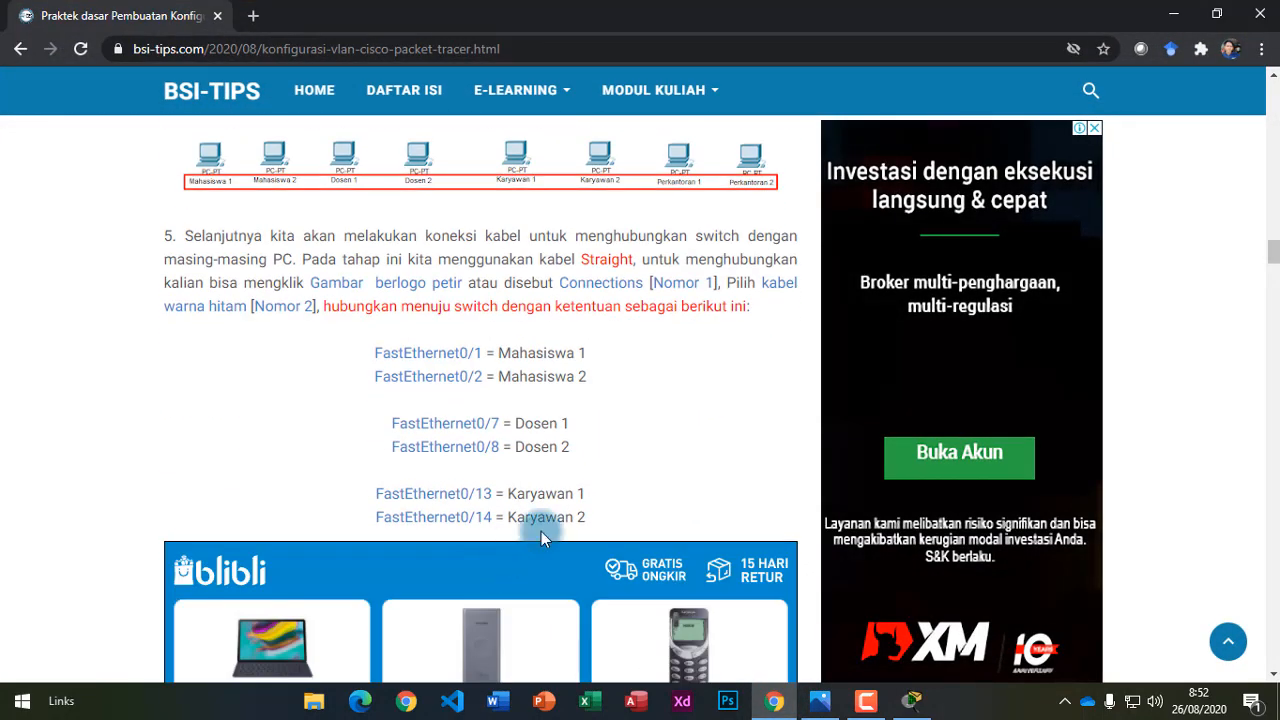
pyautogui.moveTo(377, 353); pyautogui.dragTo(490, 349)
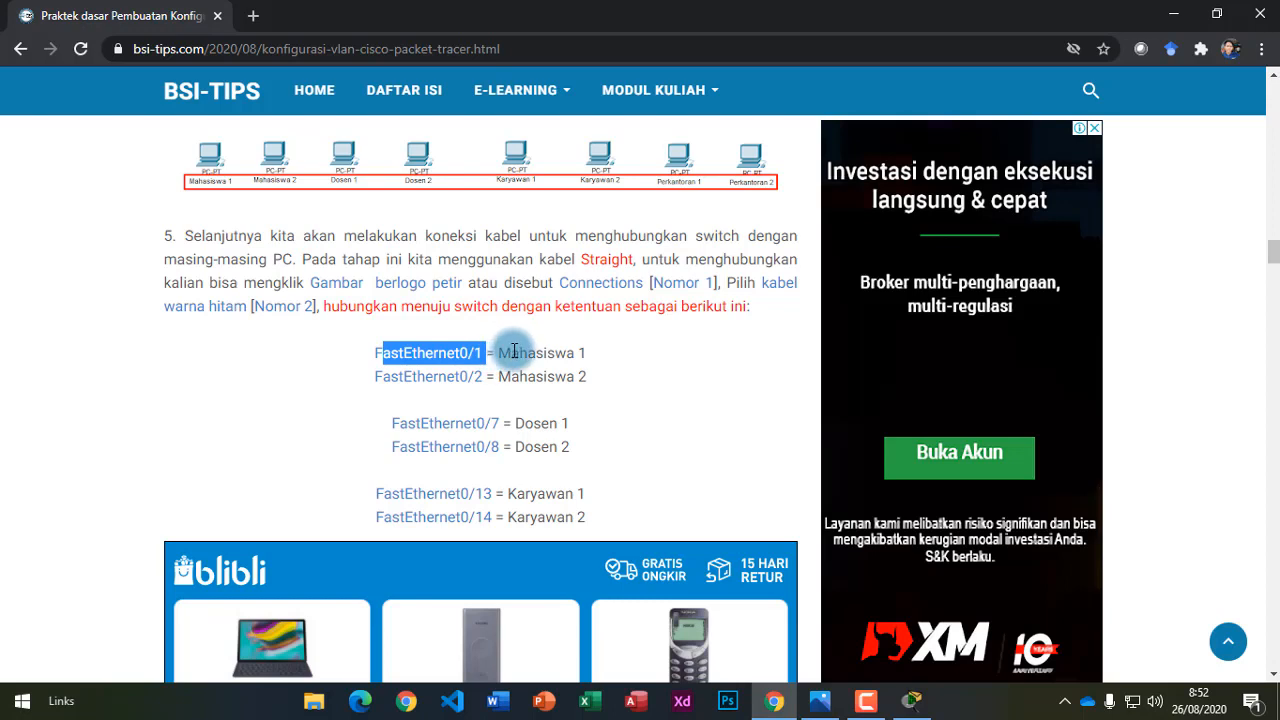
pyautogui.moveTo(511, 352); pyautogui.dragTo(588, 352)
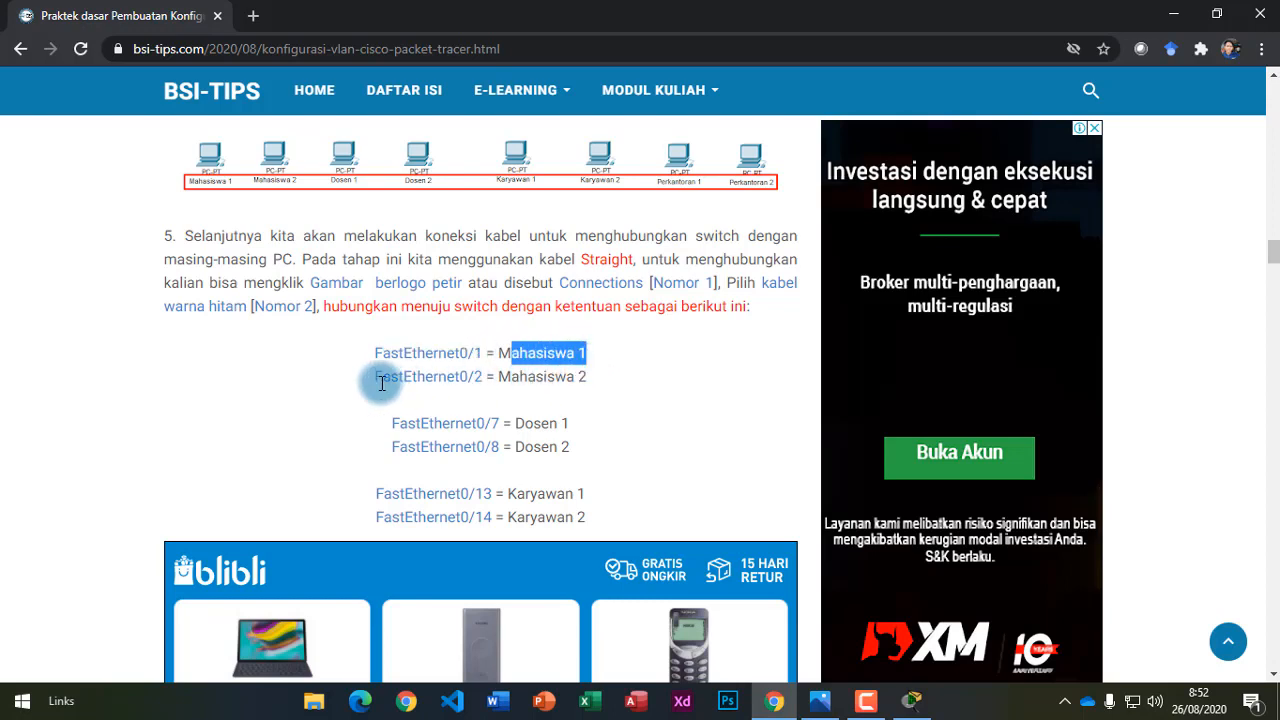
pyautogui.moveTo(377, 378); pyautogui.dragTo(586, 378)
pyautogui.moveTo(392, 424); pyautogui.dragTo(568, 424)
pyautogui.scroll(-3, 545, 440)
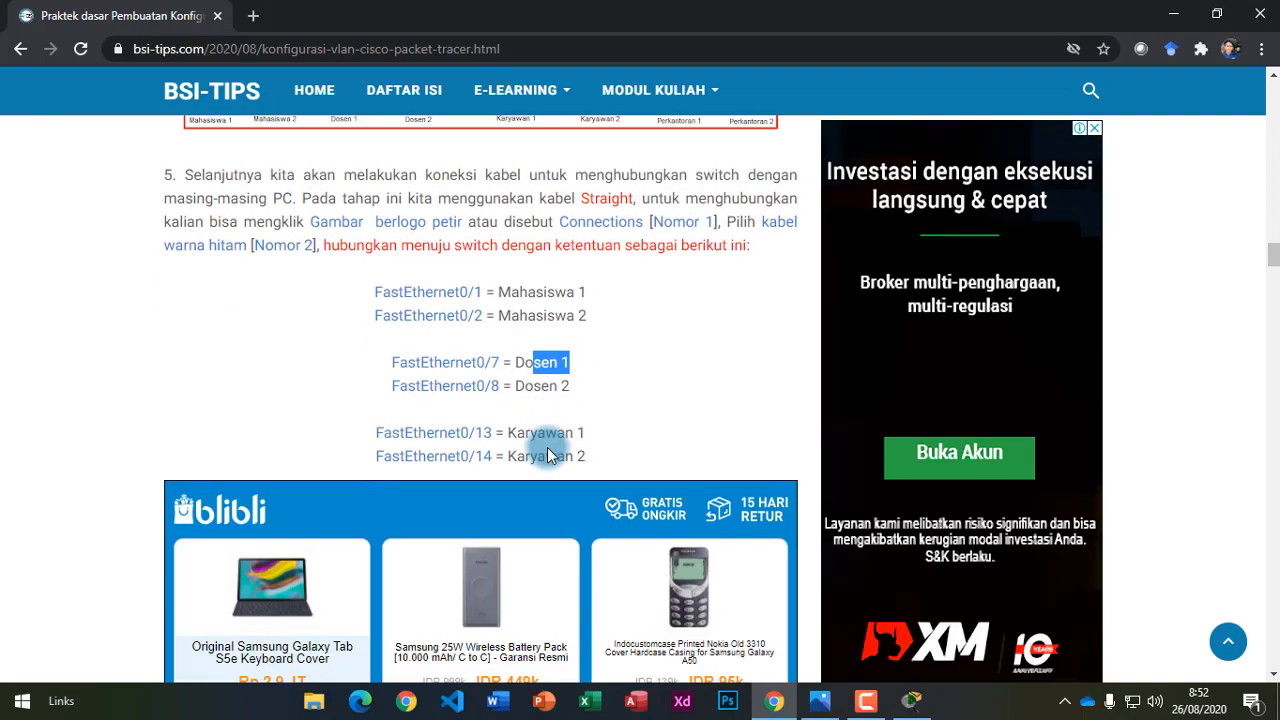
pyautogui.scroll(-2, 437, 489)
pyautogui.scroll(5, 591, 445)
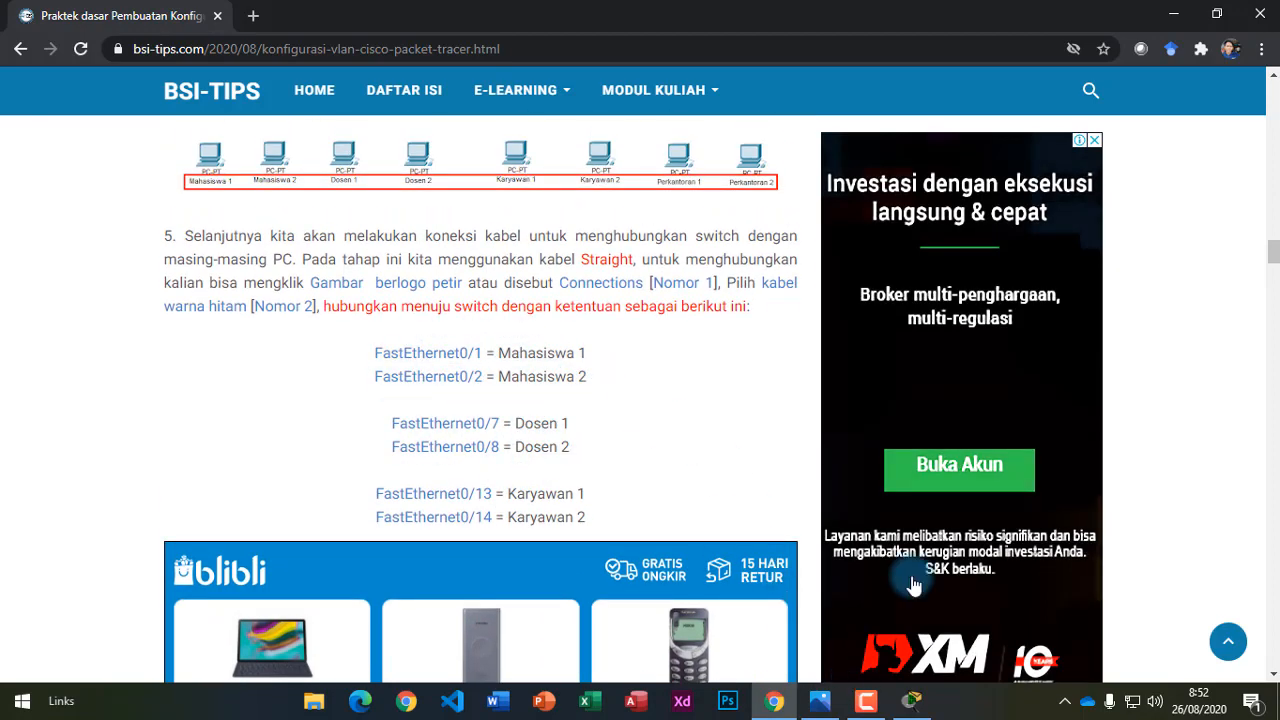
pyautogui.click(911, 700)
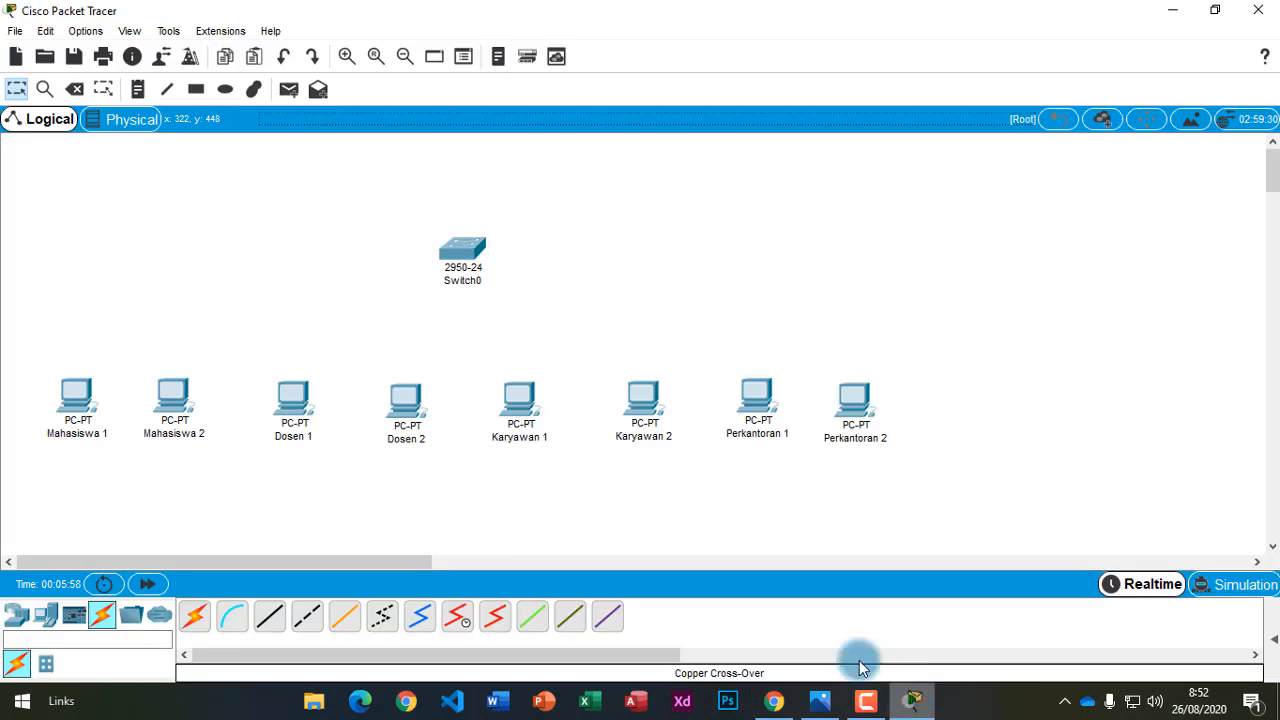
# Cable Switch0 FastEthernet0/1 and 0/2 to Mahasiswa 1 and Mahasiswa 2 with straight-through copper.
pyautogui.click(266, 616)
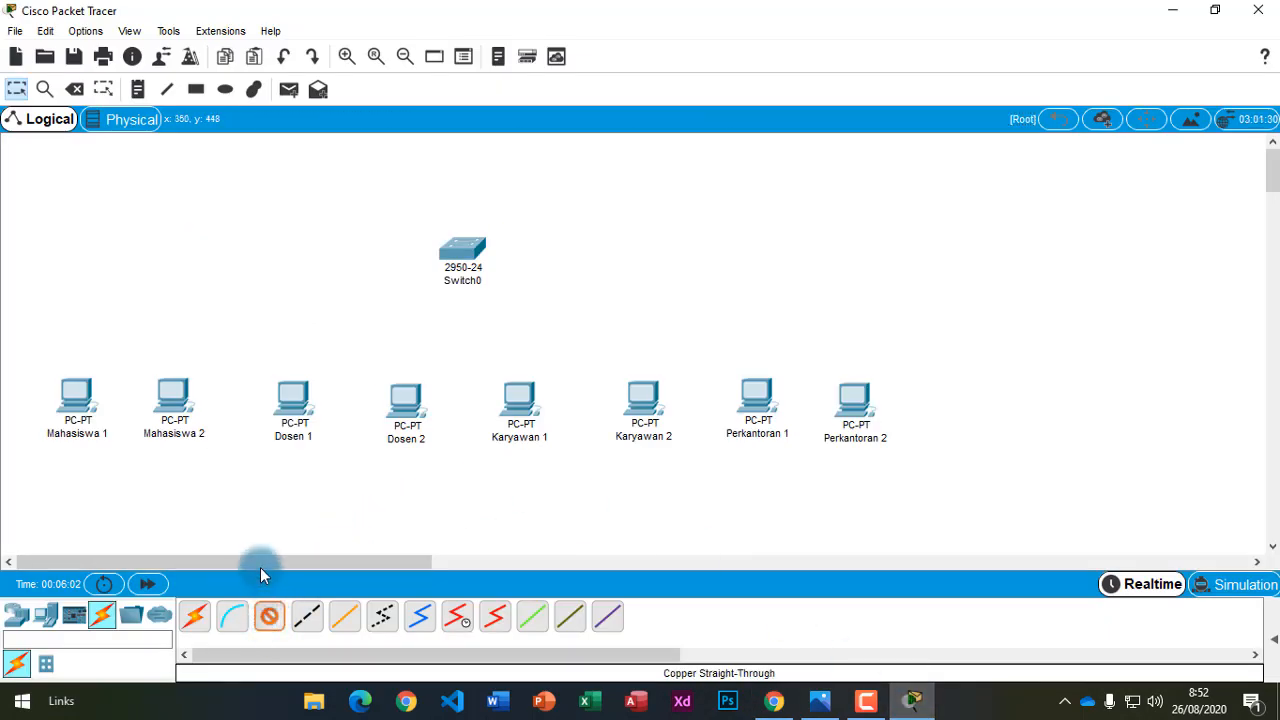
pyautogui.click(463, 248)
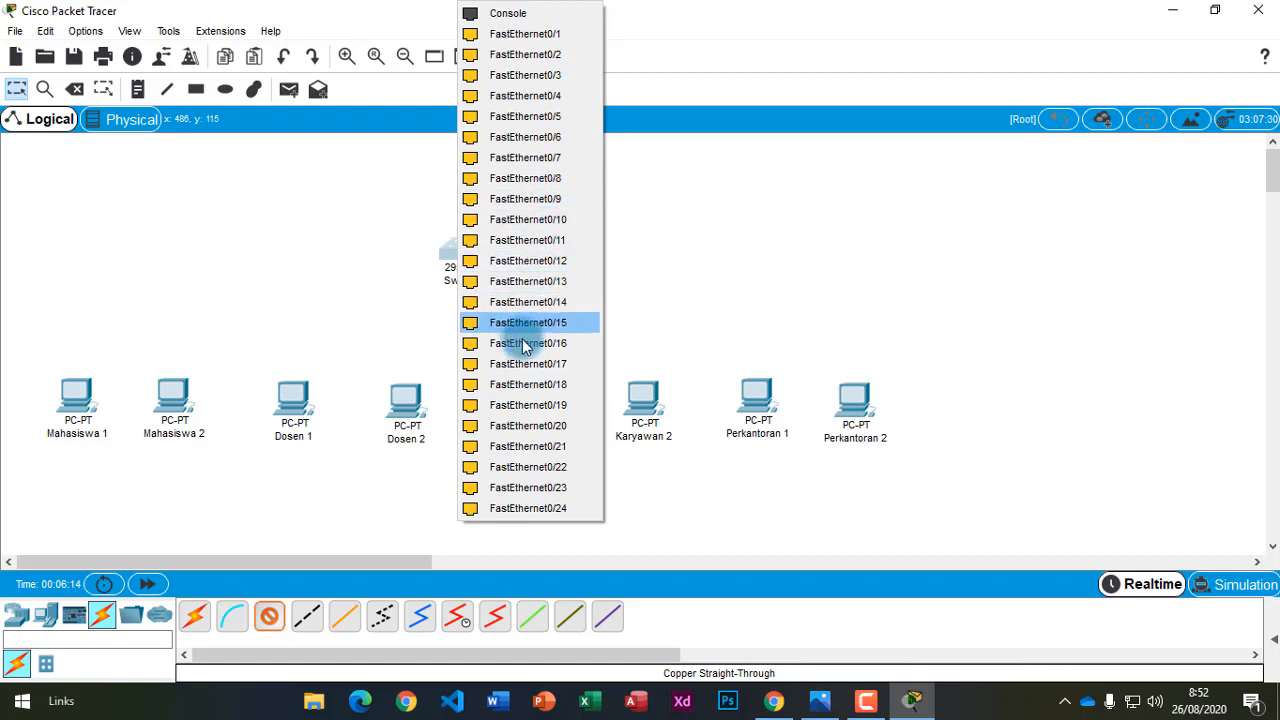
pyautogui.click(509, 38)
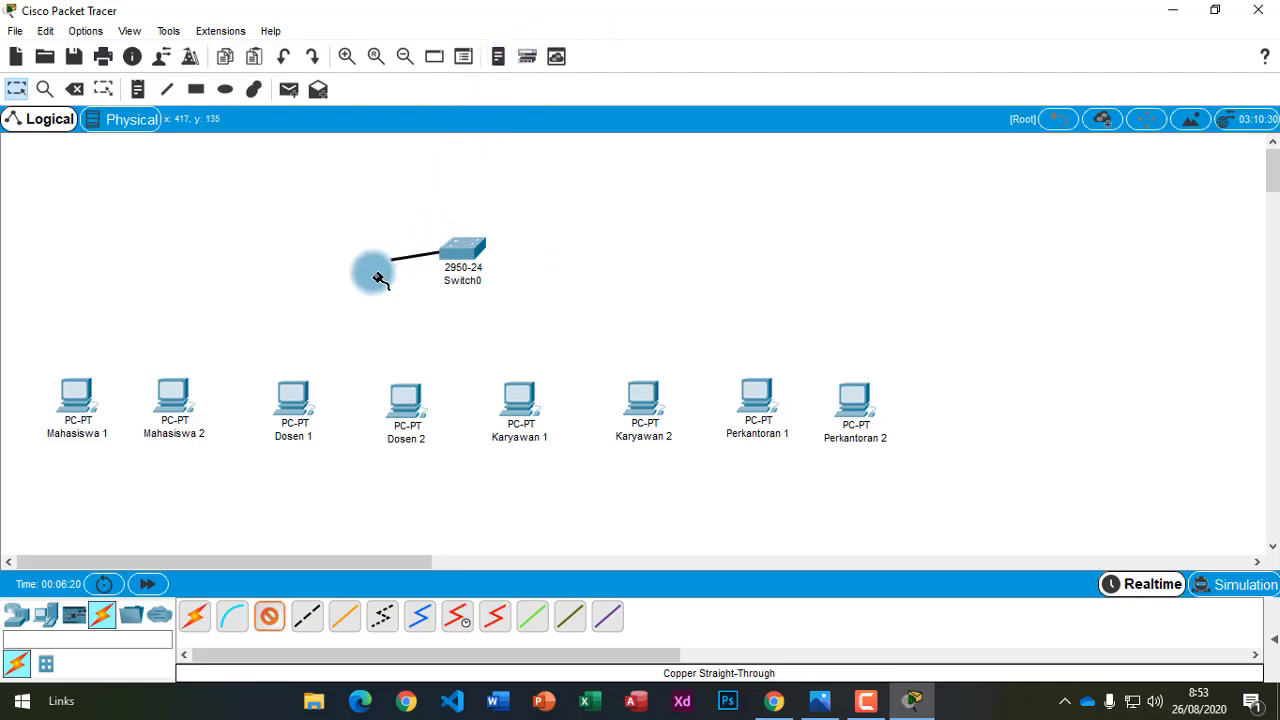
pyautogui.click(76, 398)
pyautogui.click(99, 472)
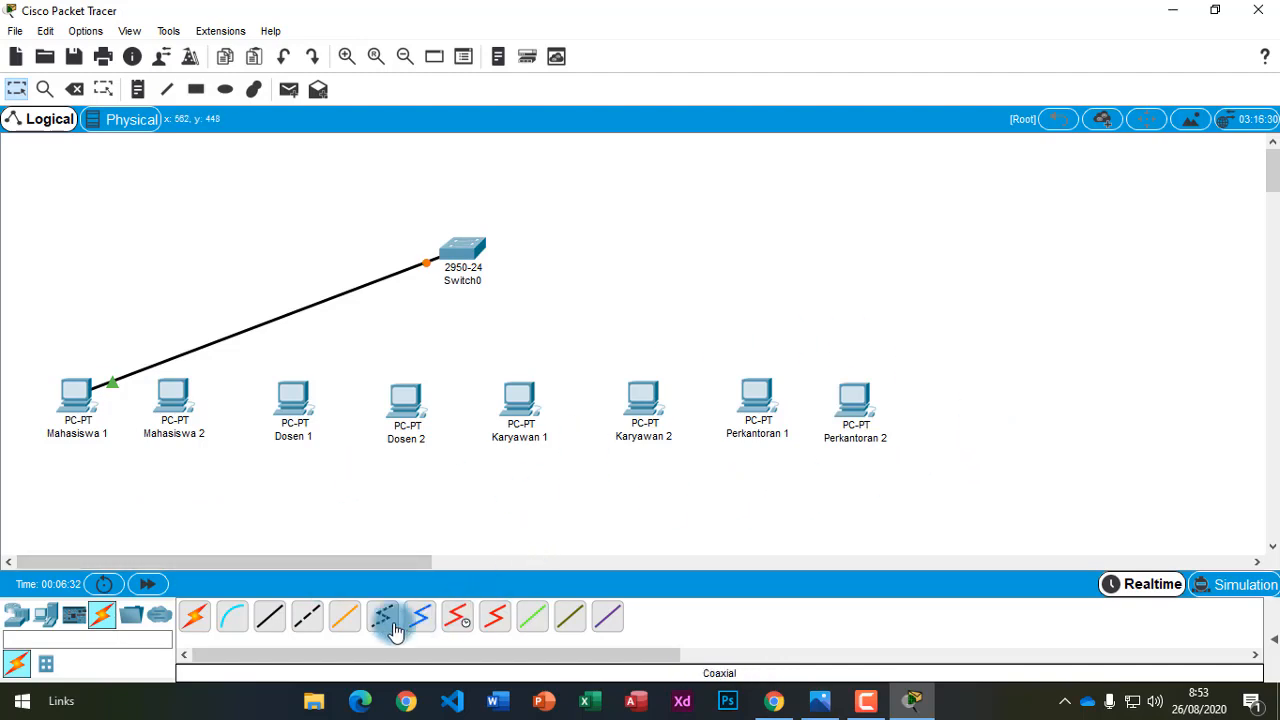
pyautogui.click(464, 250)
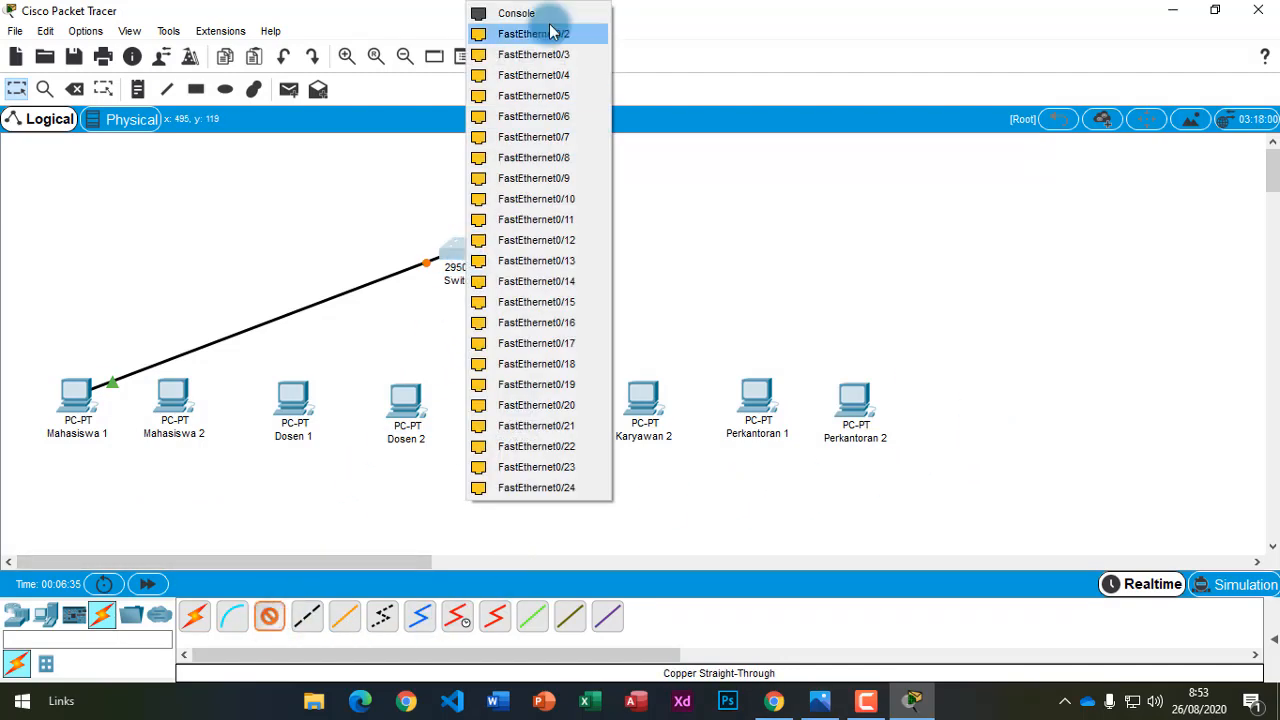
pyautogui.click(540, 31)
pyautogui.click(176, 400)
pyautogui.click(215, 478)
# Cable Switch0 FastEthernet0/7 and 0/8 to Dosen 1 and Dosen 2.
pyautogui.click(460, 262)
pyautogui.click(537, 355)
pyautogui.click(291, 402)
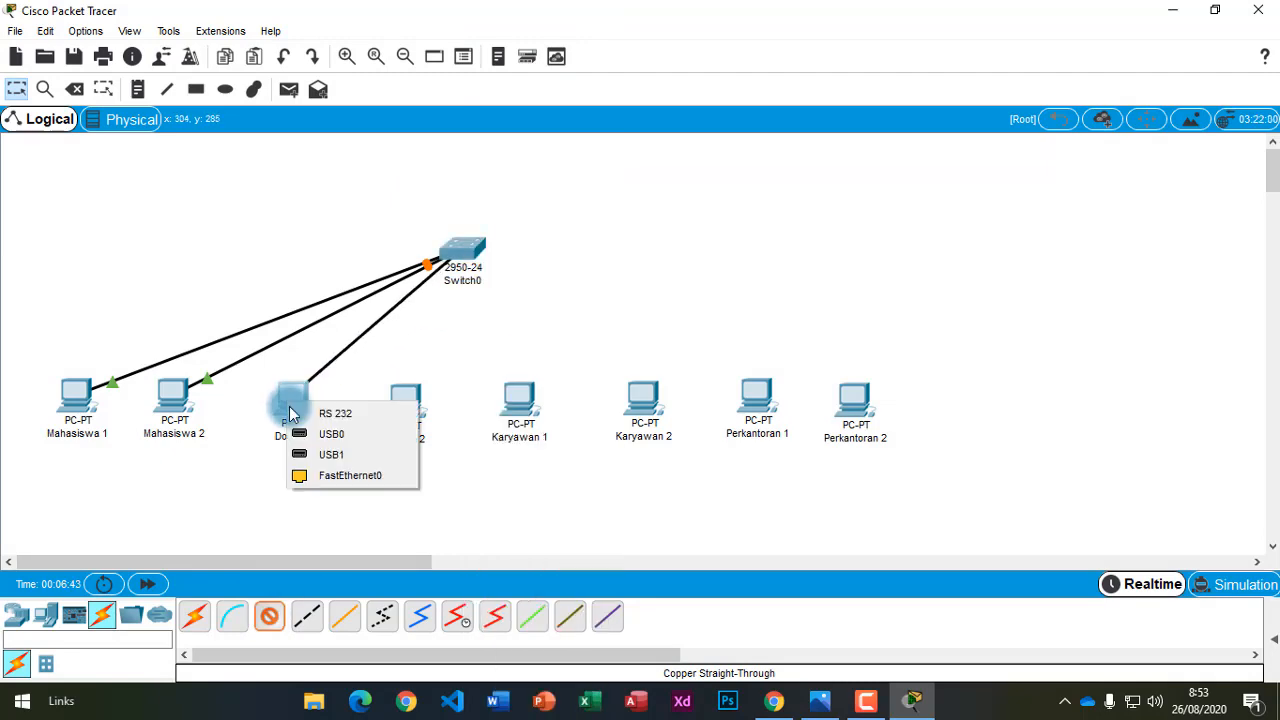
pyautogui.click(347, 476)
pyautogui.click(275, 610)
pyautogui.click(475, 249)
pyautogui.click(529, 364)
pyautogui.click(407, 402)
pyautogui.click(462, 476)
# Cable Switch0 FastEthernet0/13 and 0/14 to Karyawan 1 and Karyawan 2.
pyautogui.click(262, 625)
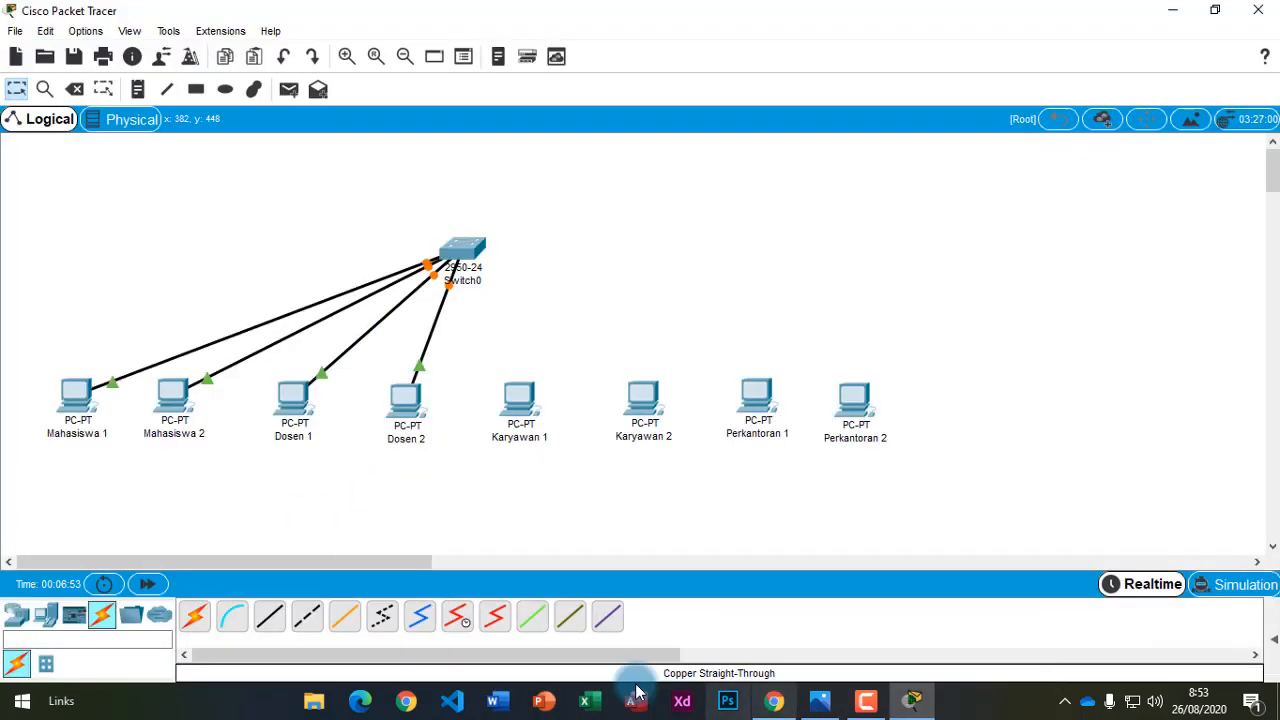
pyautogui.click(466, 251)
pyautogui.click(535, 425)
pyautogui.click(519, 405)
pyautogui.click(265, 615)
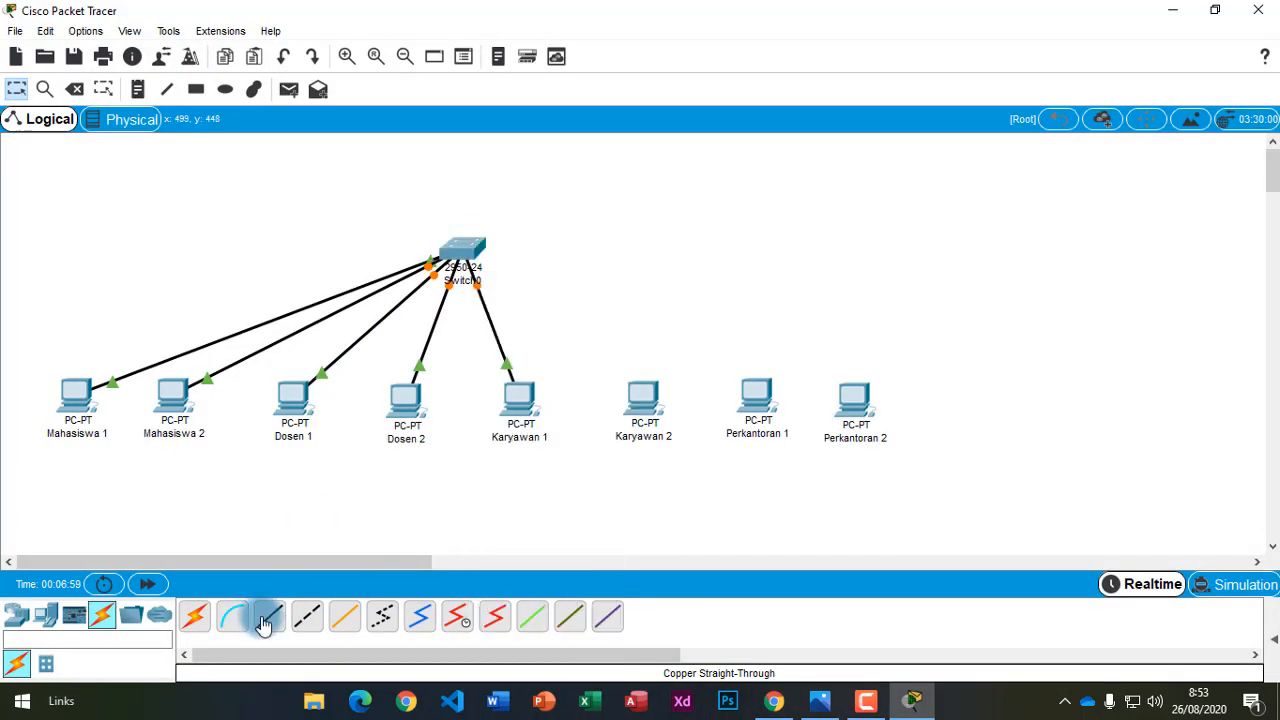
pyautogui.click(466, 250)
pyautogui.click(535, 443)
pyautogui.click(645, 398)
pyautogui.click(680, 471)
# Cable Switch0 FastEthernet0/19 and 0/20 to Perkantoran 1 and Perkantoran 2.
pyautogui.click(466, 250)
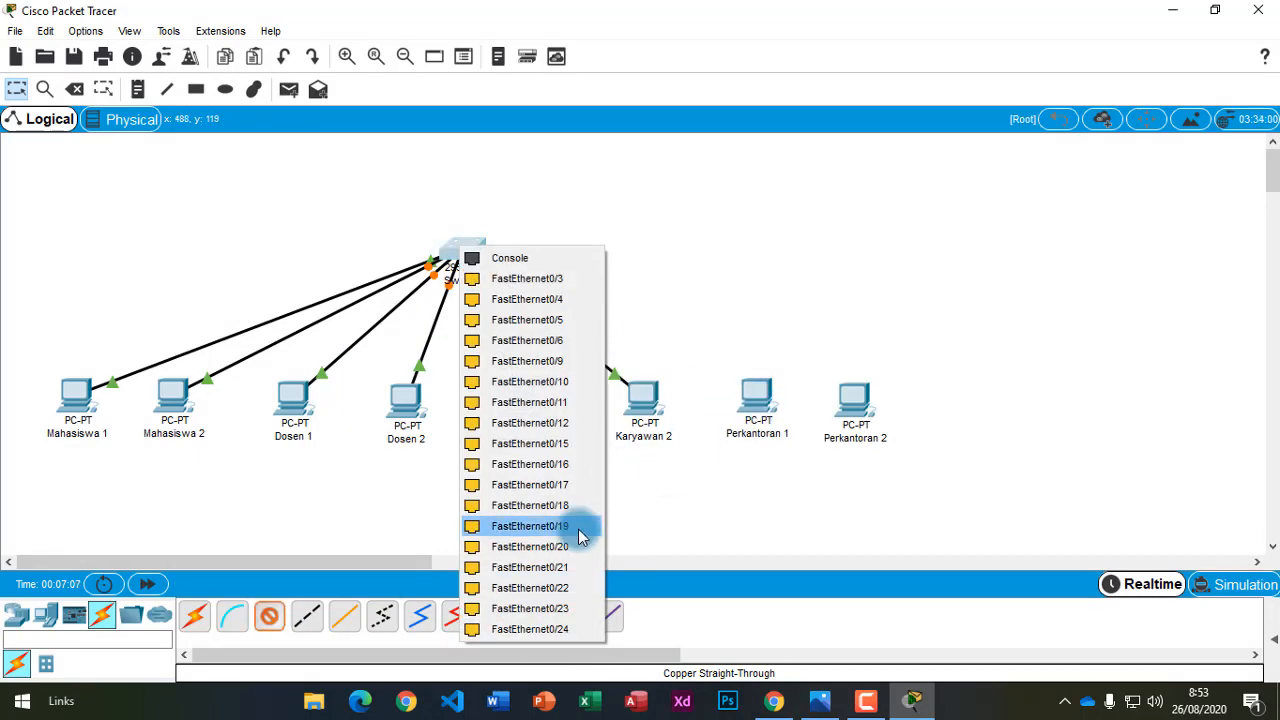
pyautogui.click(646, 517)
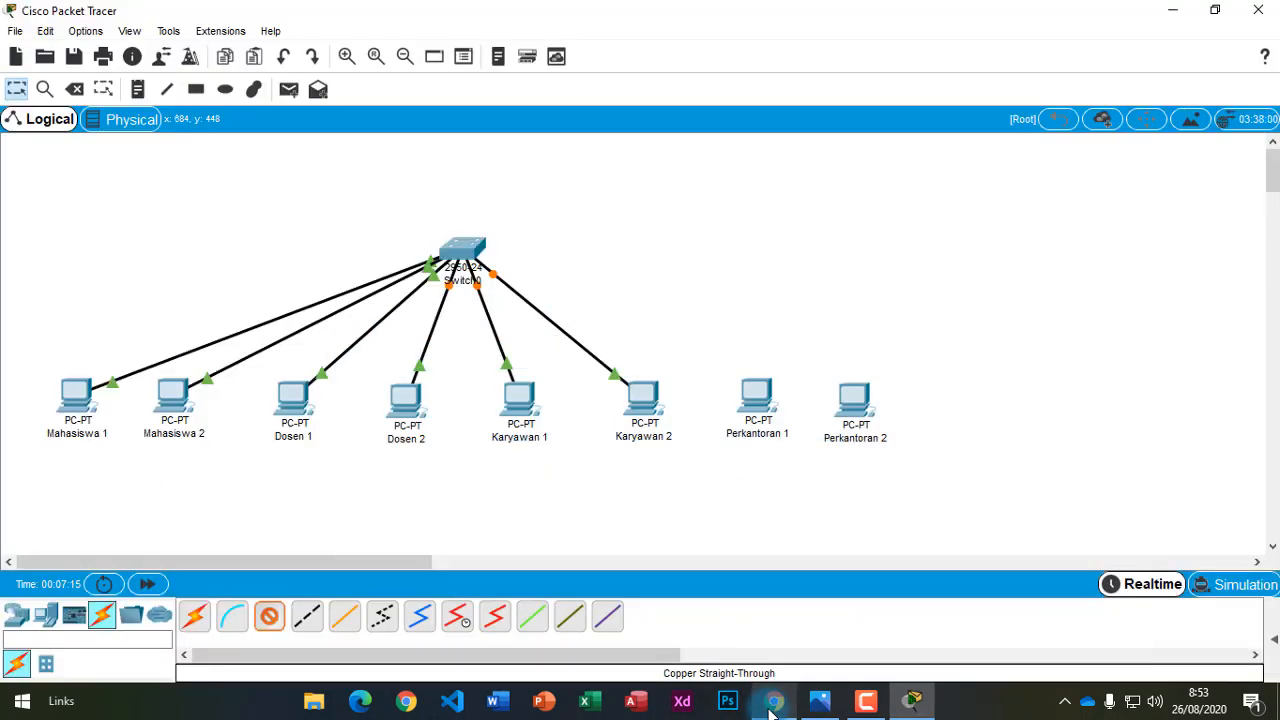
pyautogui.click(472, 242)
pyautogui.click(545, 521)
pyautogui.click(758, 388)
pyautogui.click(790, 463)
pyautogui.click(458, 242)
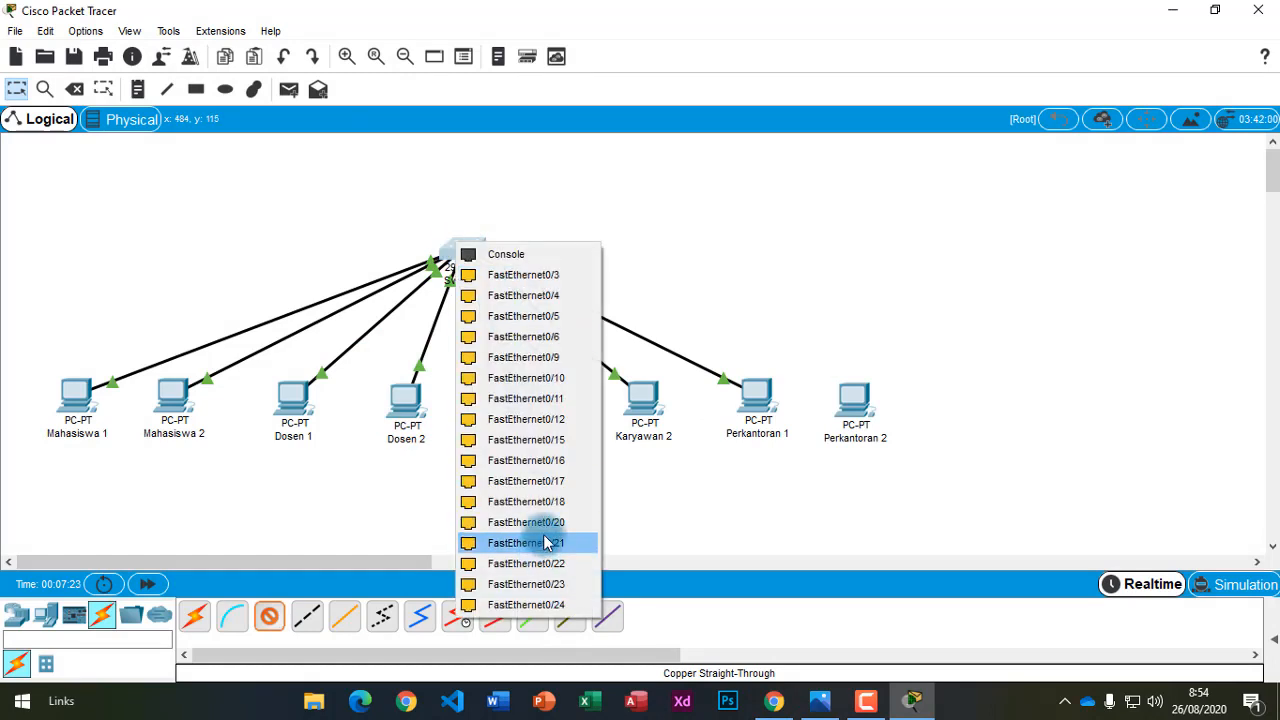
pyautogui.click(546, 526)
pyautogui.click(849, 395)
pyautogui.click(893, 470)
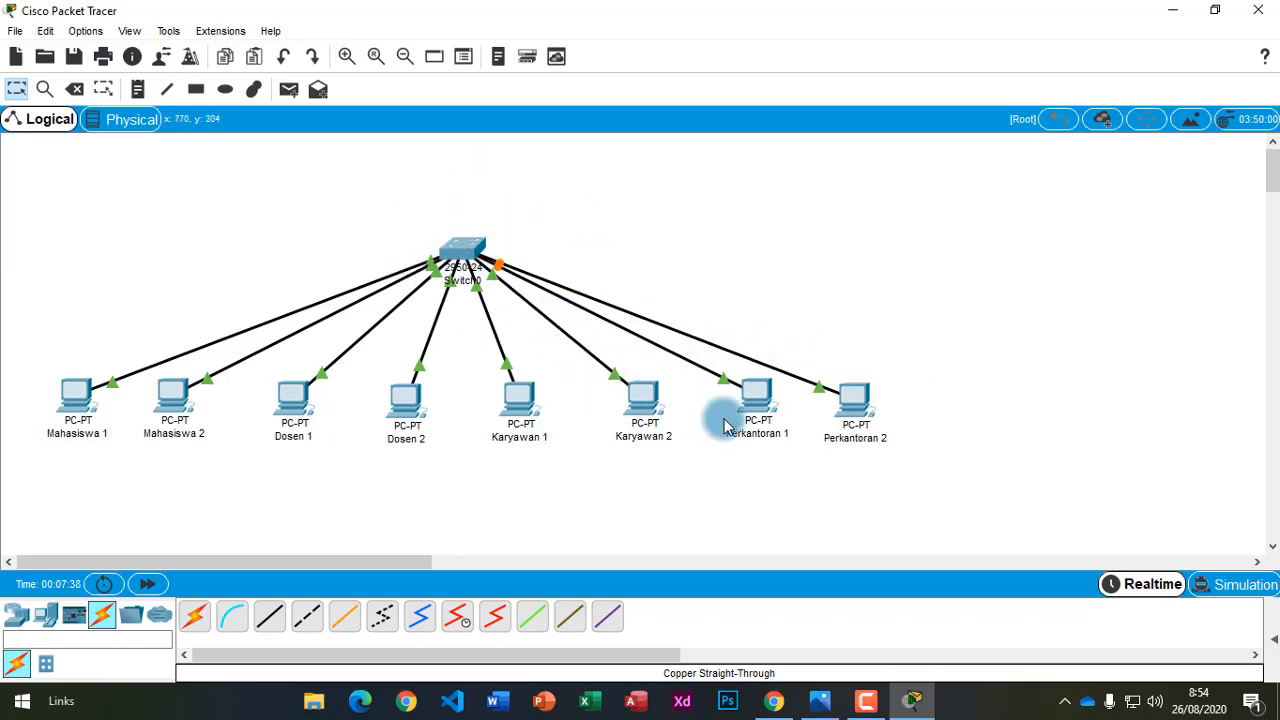
pyautogui.click(776, 702)
# Read step 6's addressing plan (Net ID 192.168.1.0/24, mask 255.255.255.0), then return to Packet Tracer.
pyautogui.scroll(-6, 576, 553)
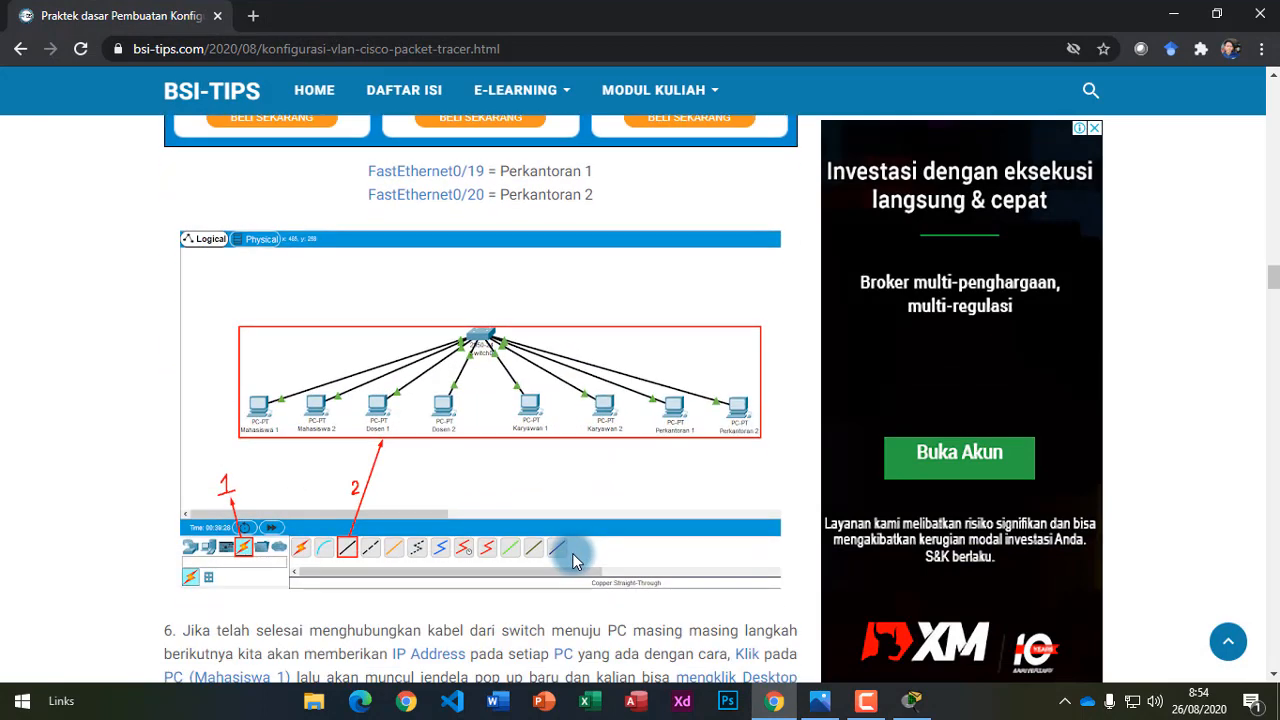
pyautogui.scroll(-3, 593, 539)
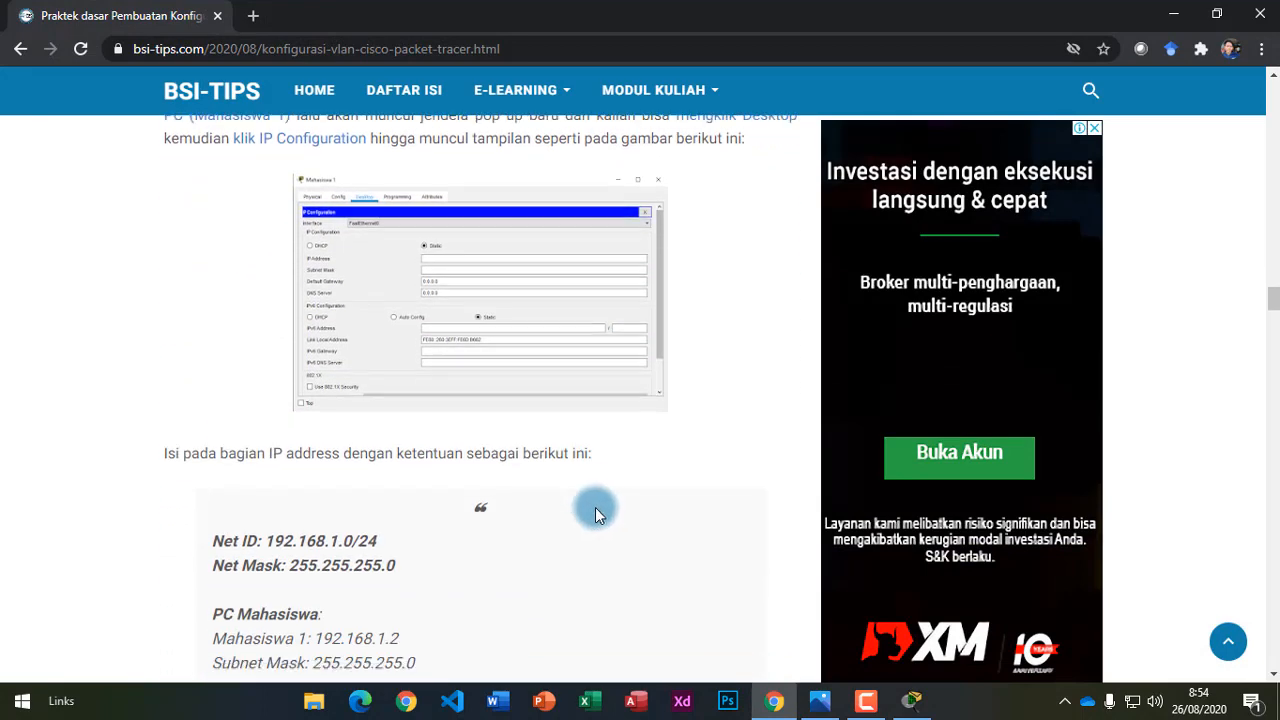
pyautogui.scroll(1, 599, 500)
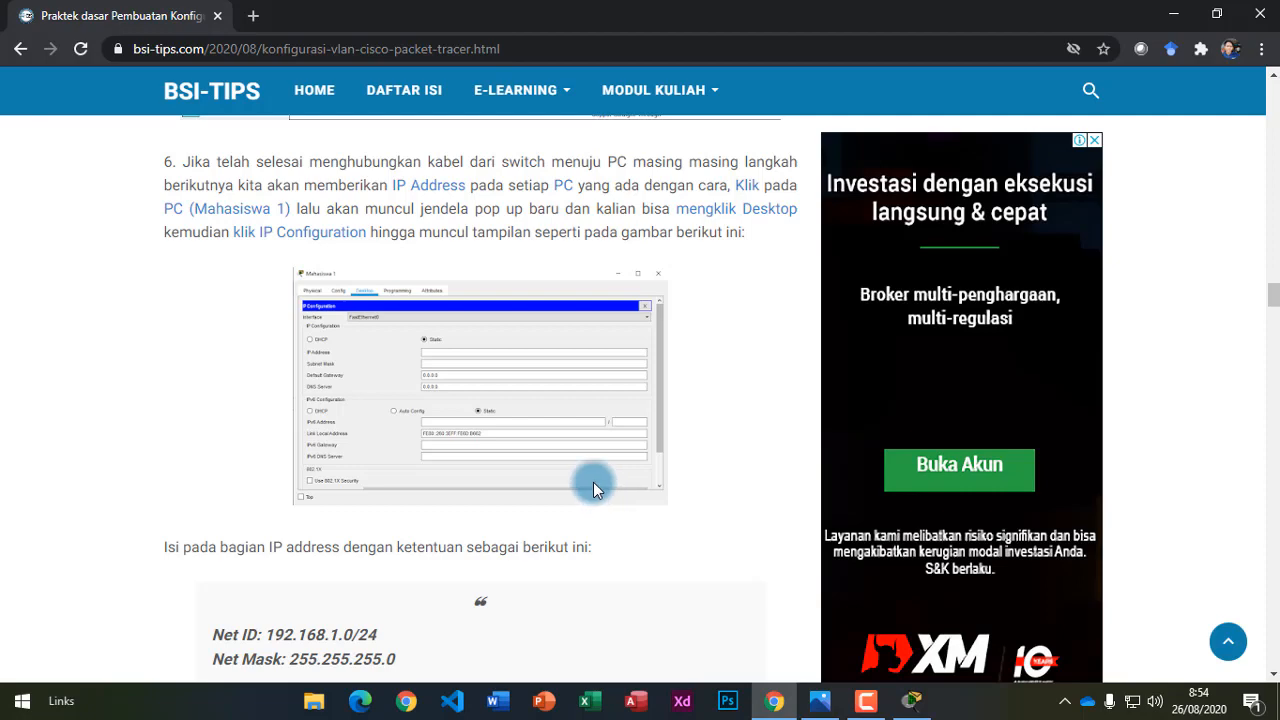
pyautogui.click(772, 695)
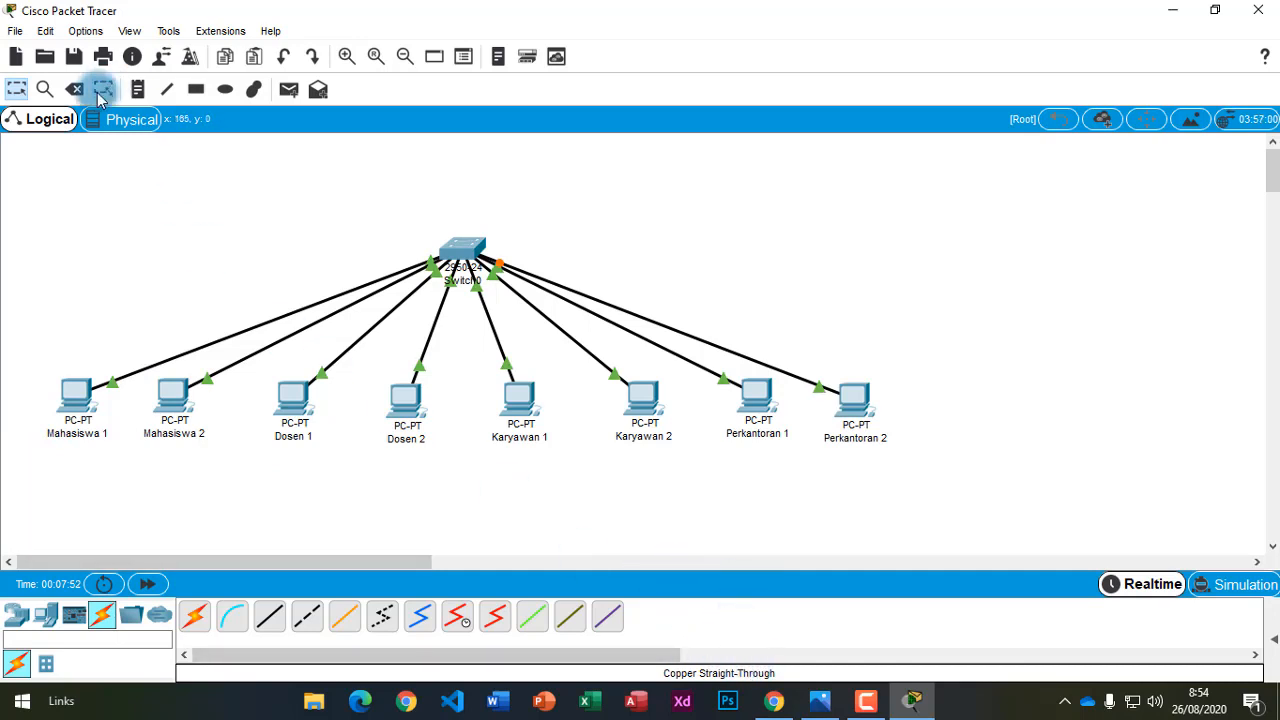
# Add a 192.168.1.0/24 note beneath Mahasiswa 1 and 2 and copy its text.
pyautogui.click(130, 92)
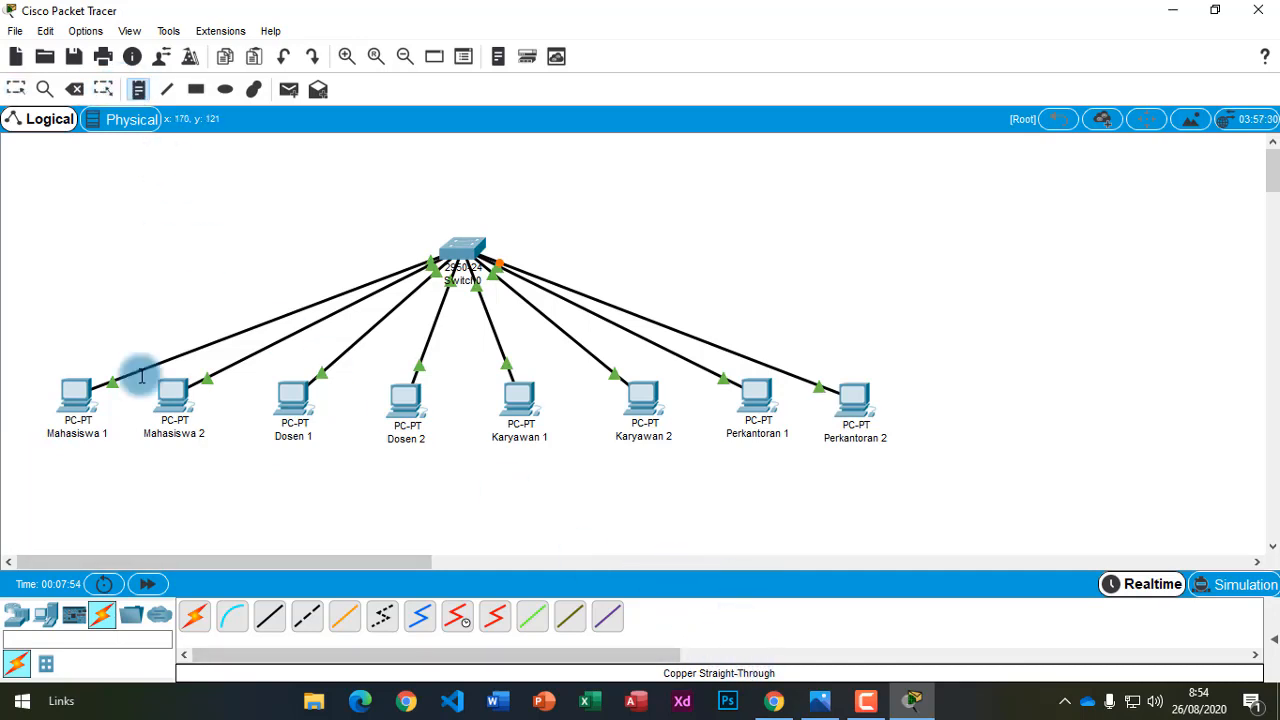
pyautogui.click(84, 482)
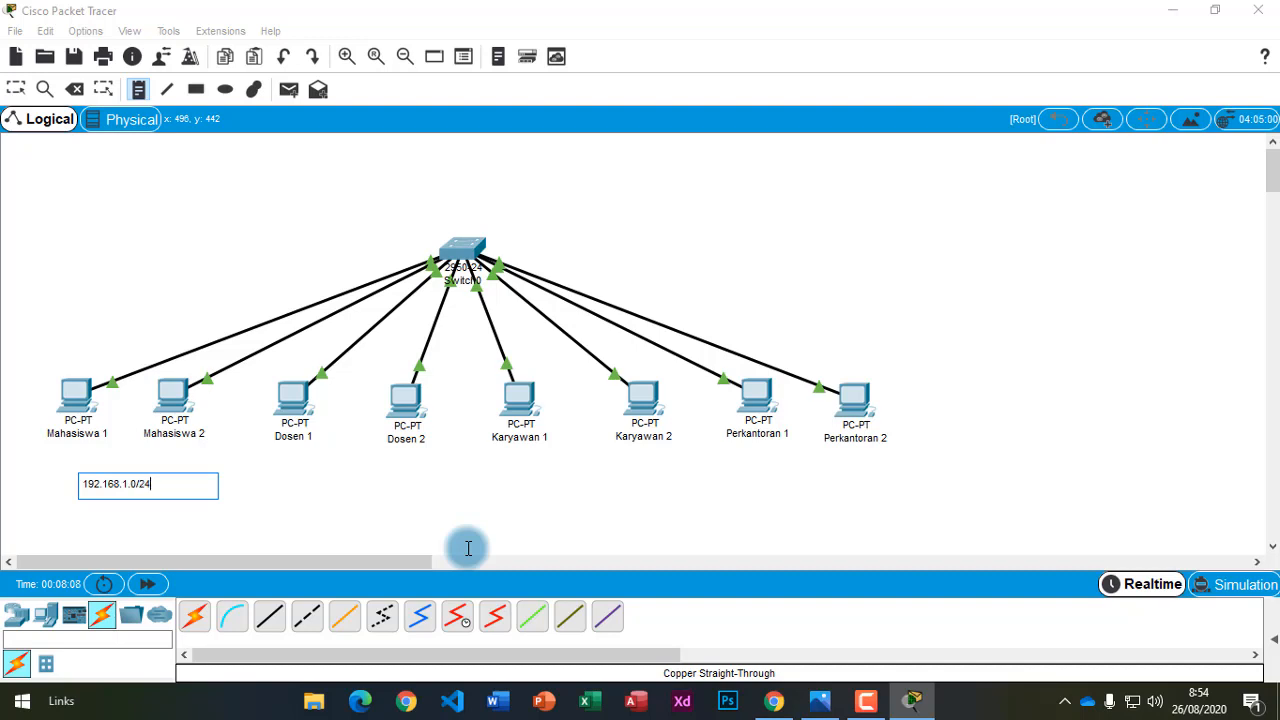
pyautogui.press('Escape')
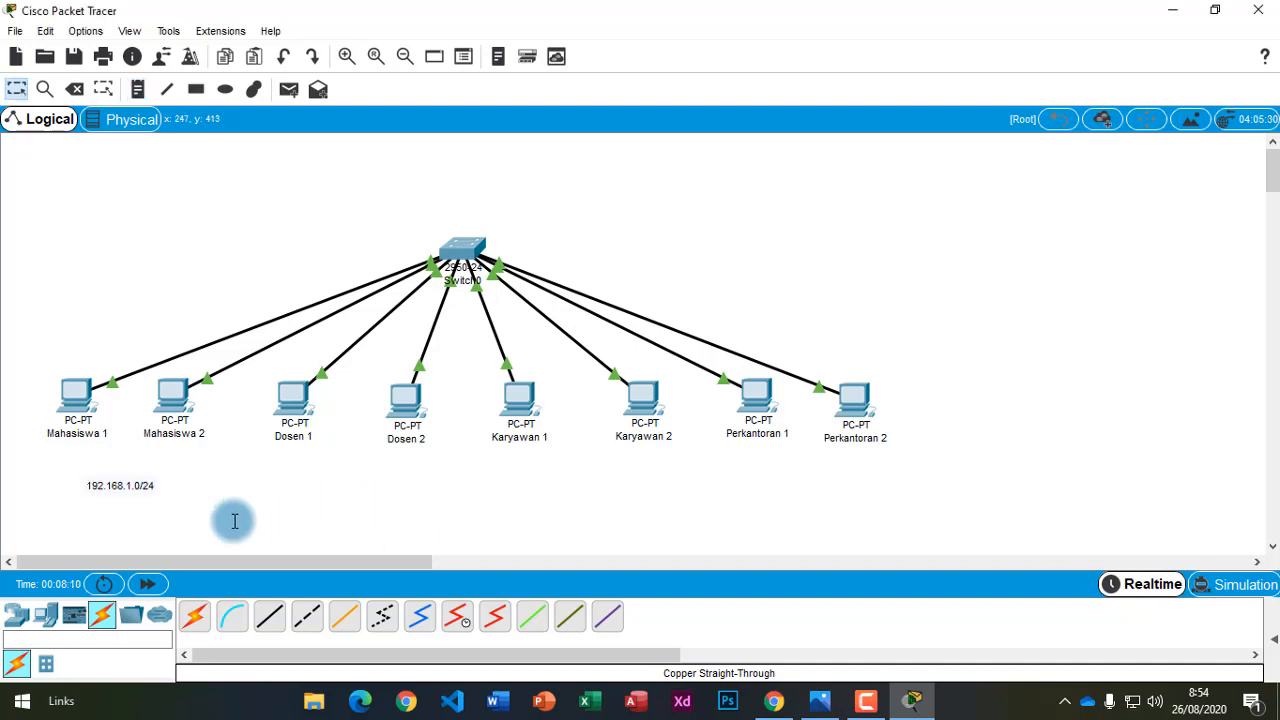
pyautogui.doubleClick(134, 490)
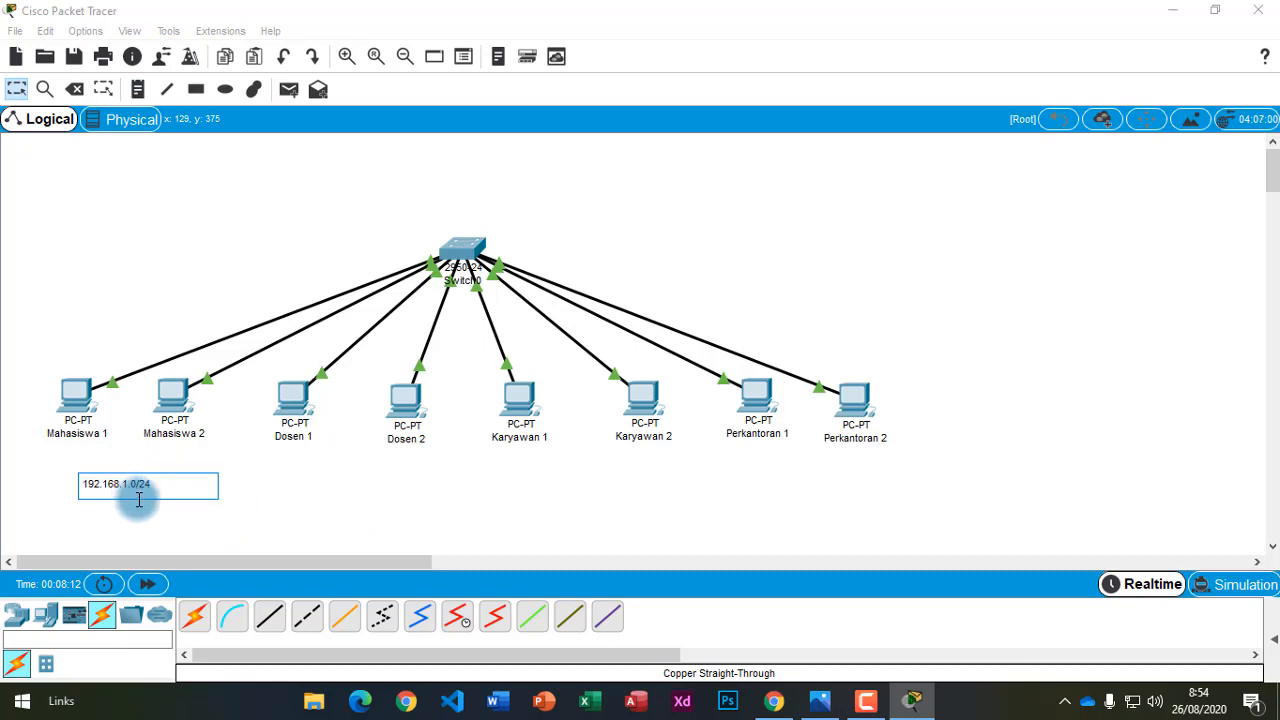
pyautogui.moveTo(169, 487); pyautogui.dragTo(23, 477)
pyautogui.hotkey('ctrl', 'c')
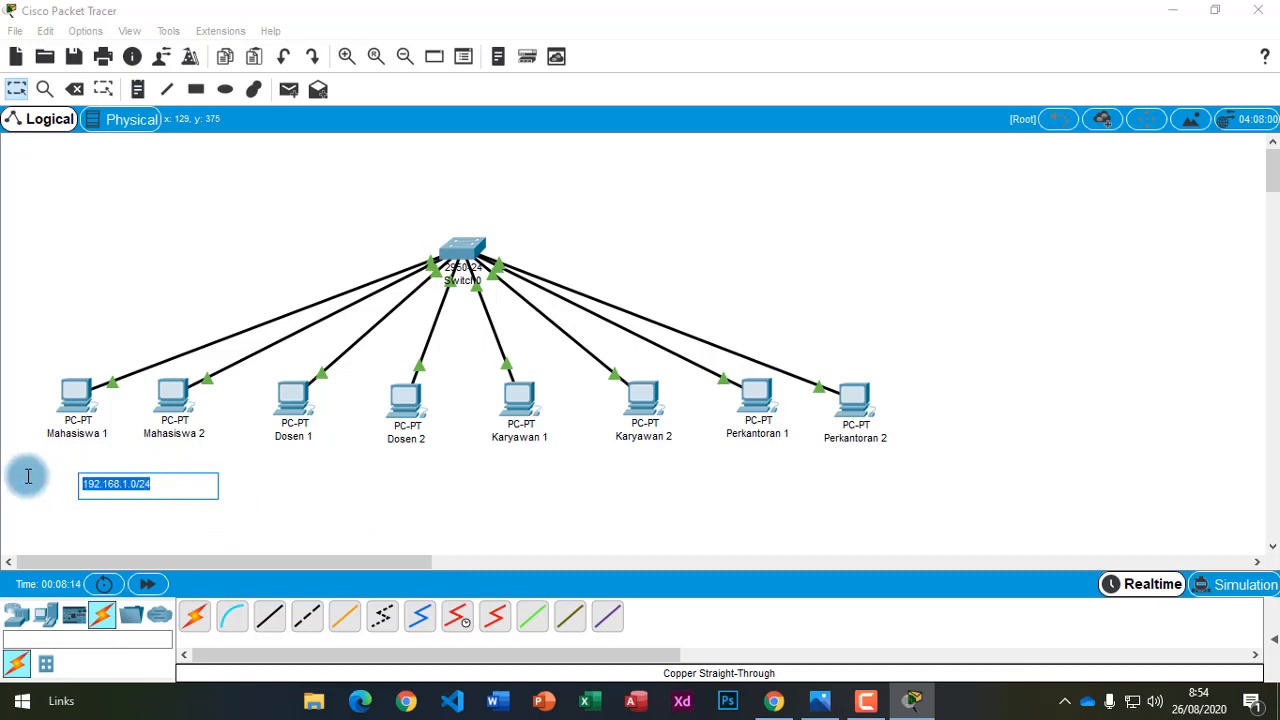
# Add matching 192.168.1.0/24 notes under the Dosen, Karyawan and Perkantoran PC pairs.
pyautogui.click(137, 90)
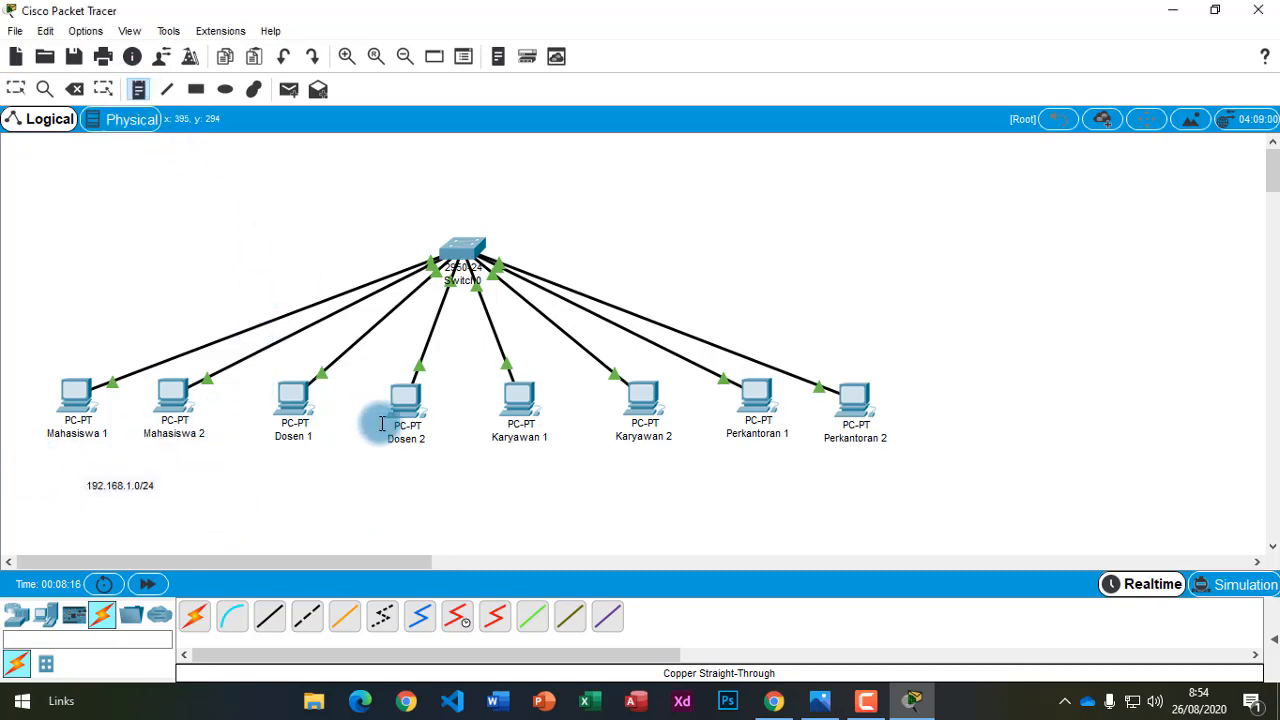
pyautogui.click(330, 470)
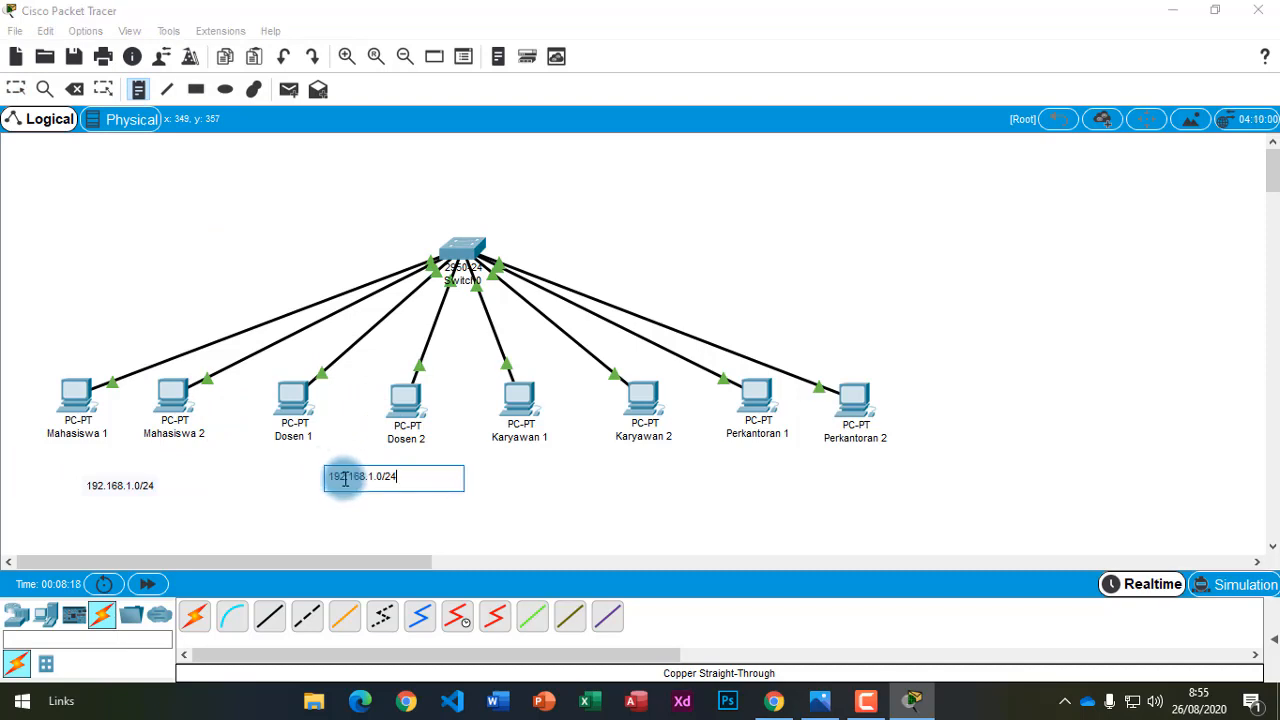
pyautogui.click(649, 531)
pyautogui.click(142, 90)
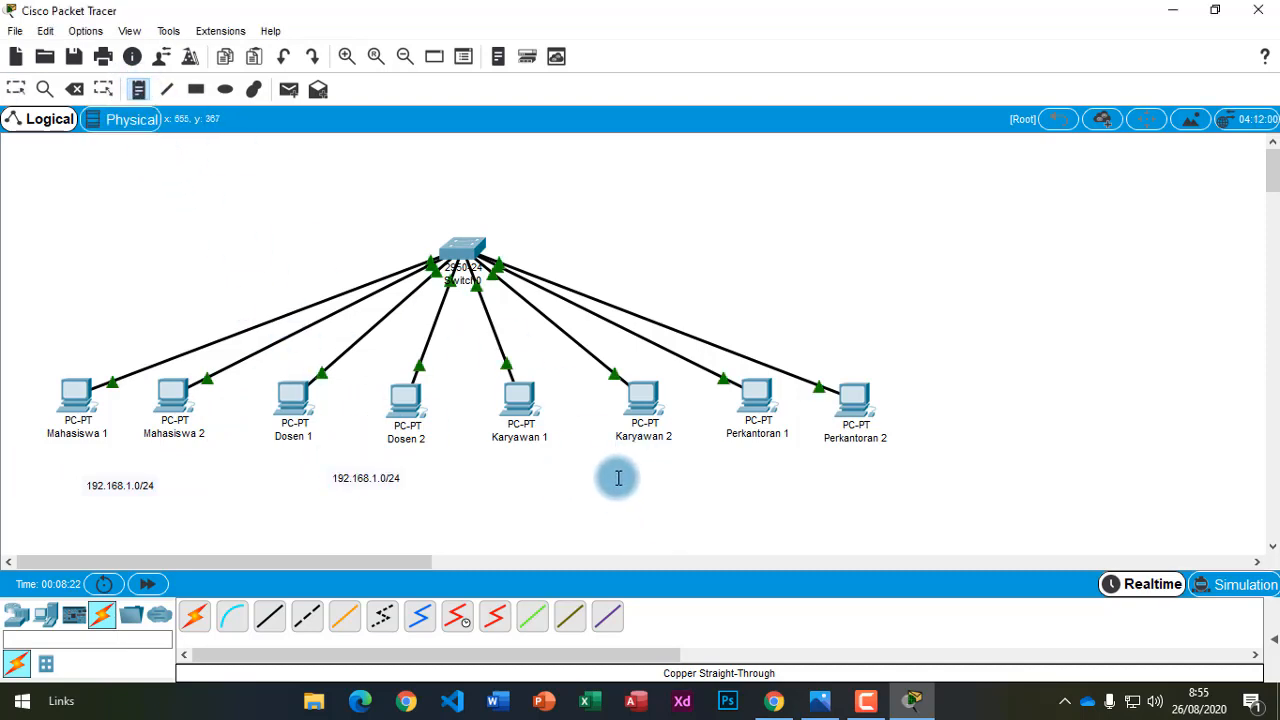
pyautogui.click(552, 476)
pyautogui.hotkey('ctrl', 'v')
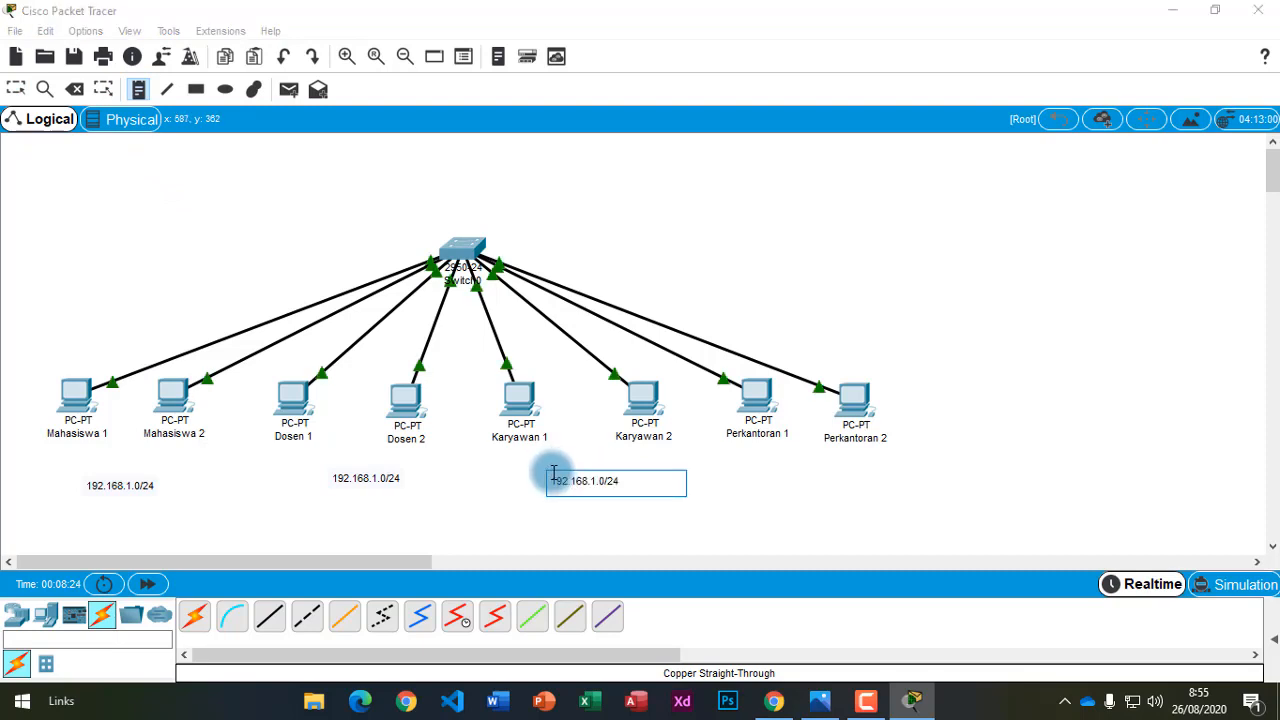
pyautogui.click(138, 88)
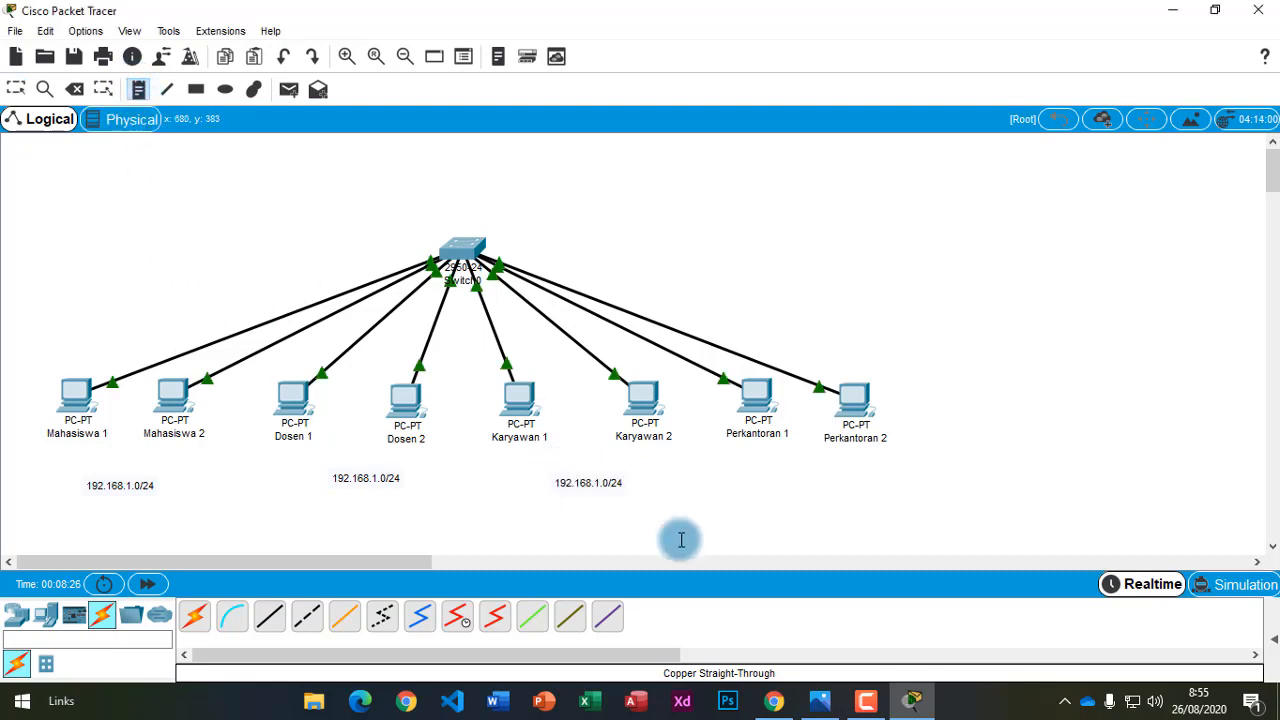
pyautogui.click(782, 477)
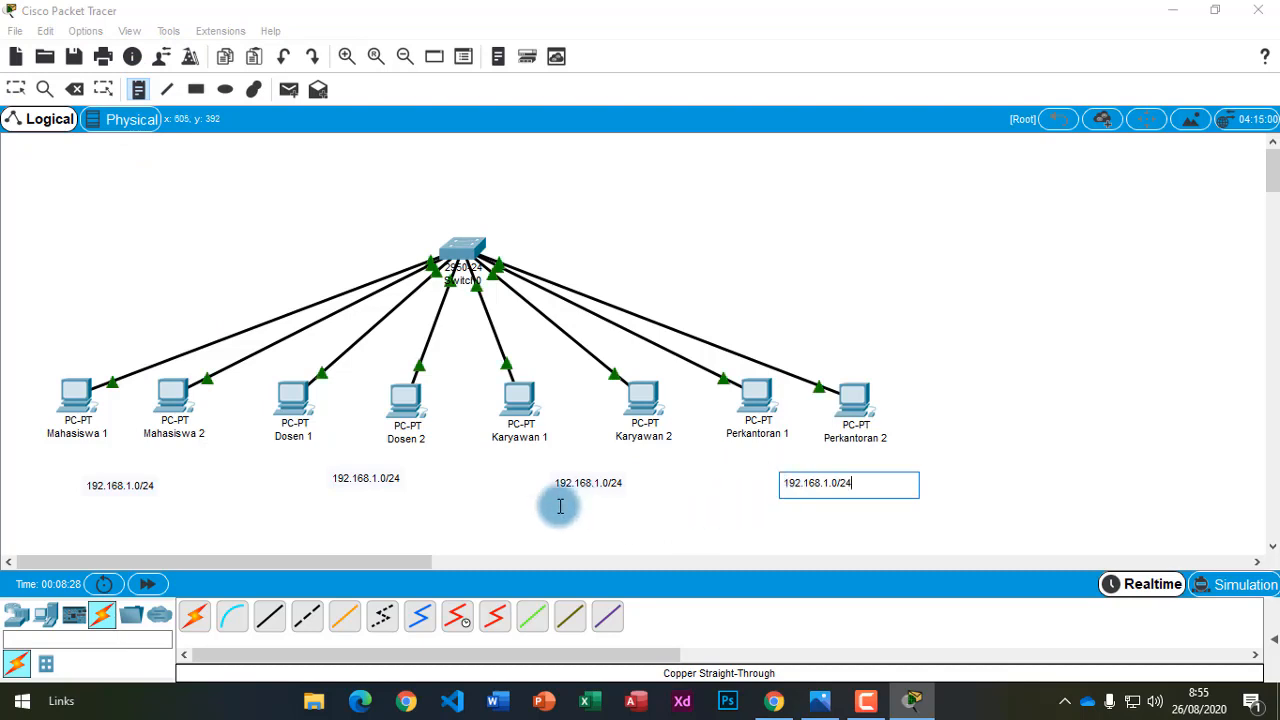
pyautogui.press('Escape')
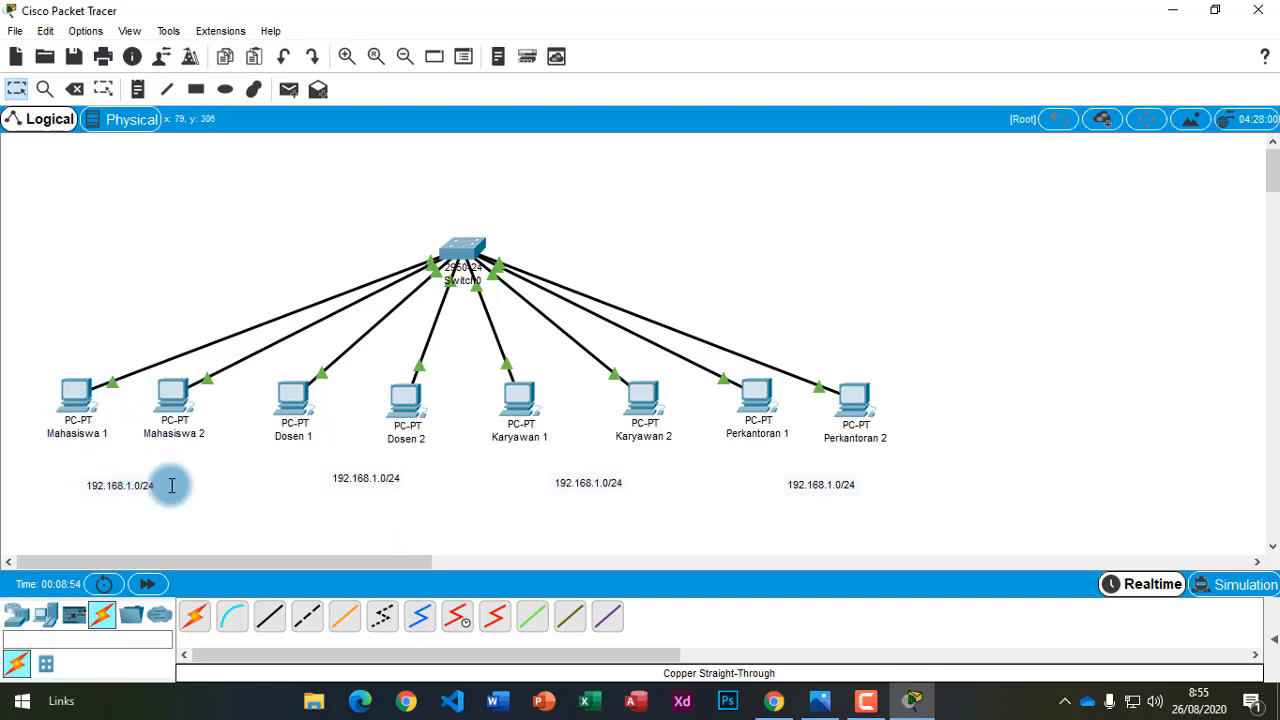
# Open Mahasiswa 1's IP Configuration, then switch back to the BSI-TIPS tutorial in Chrome.
pyautogui.click(75, 403)
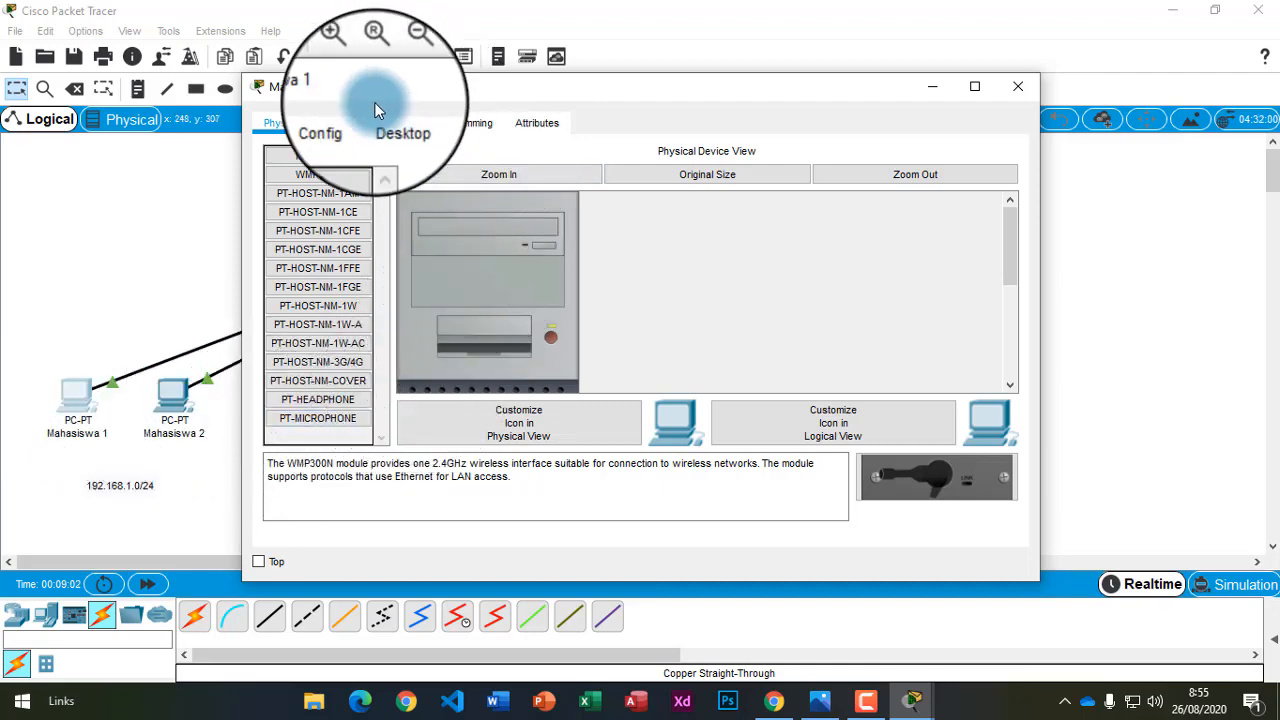
pyautogui.click(395, 125)
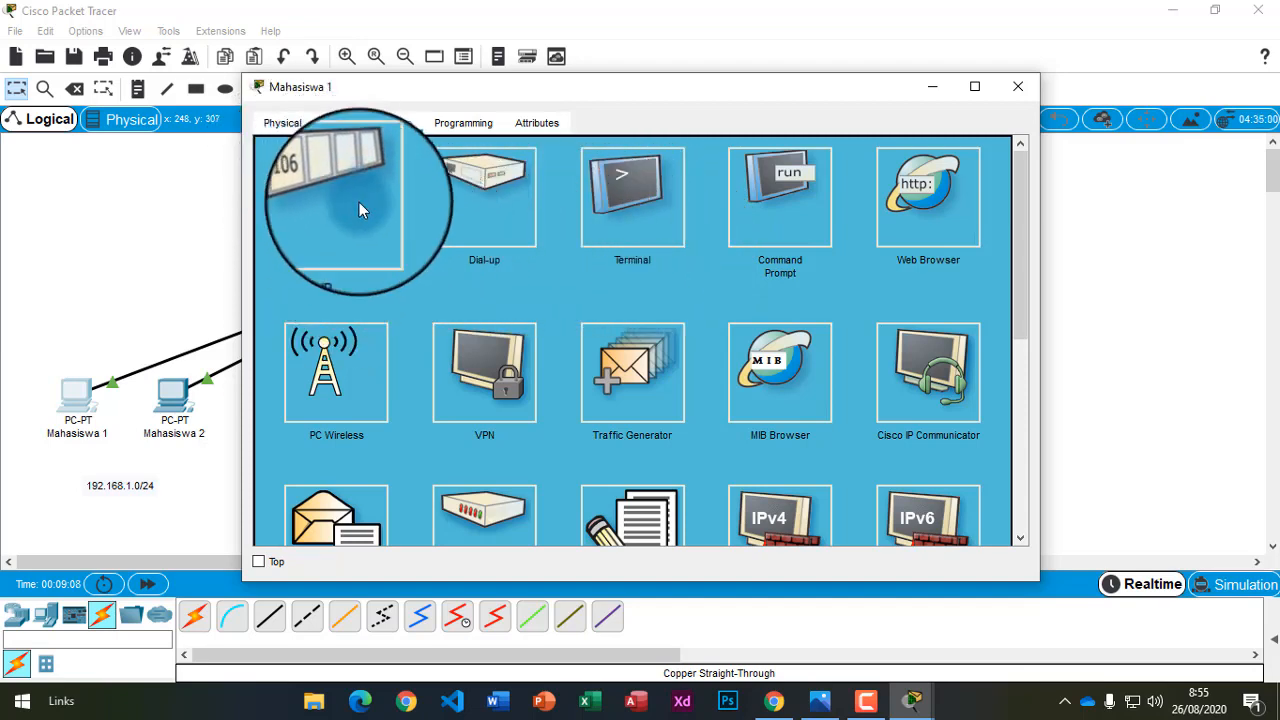
pyautogui.click(331, 199)
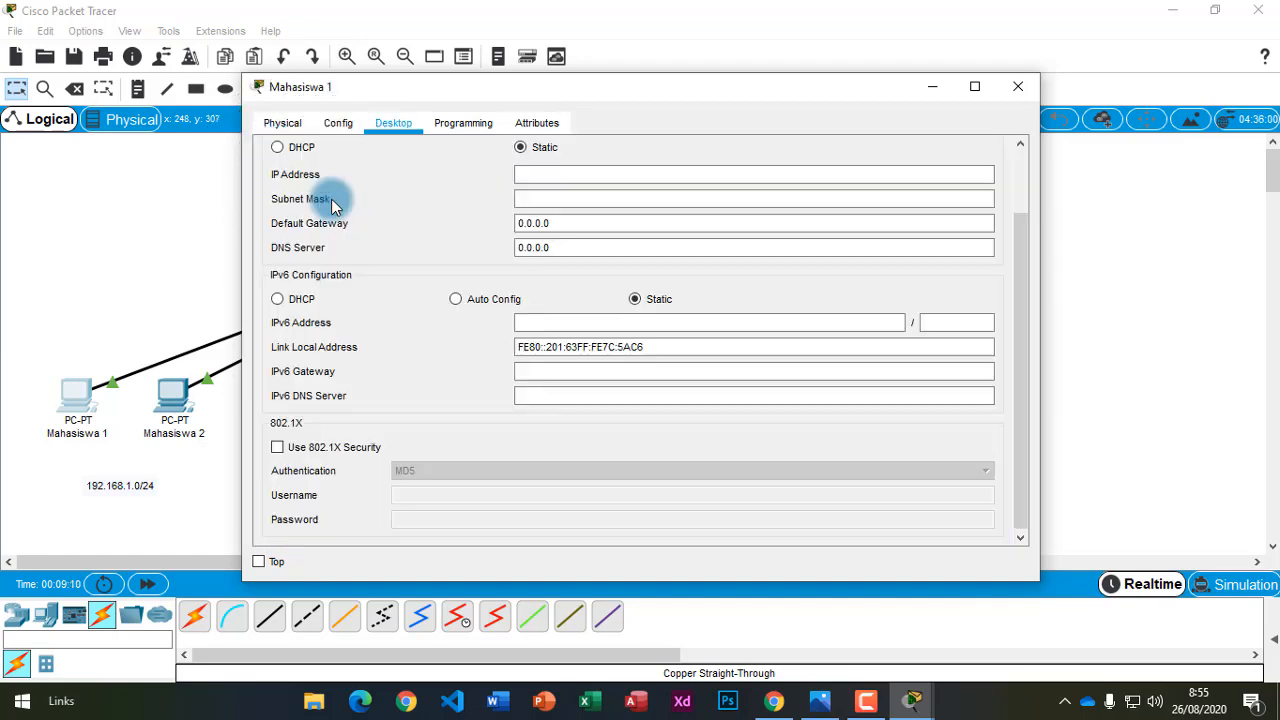
pyautogui.moveTo(583, 93); pyautogui.dragTo(683, 130)
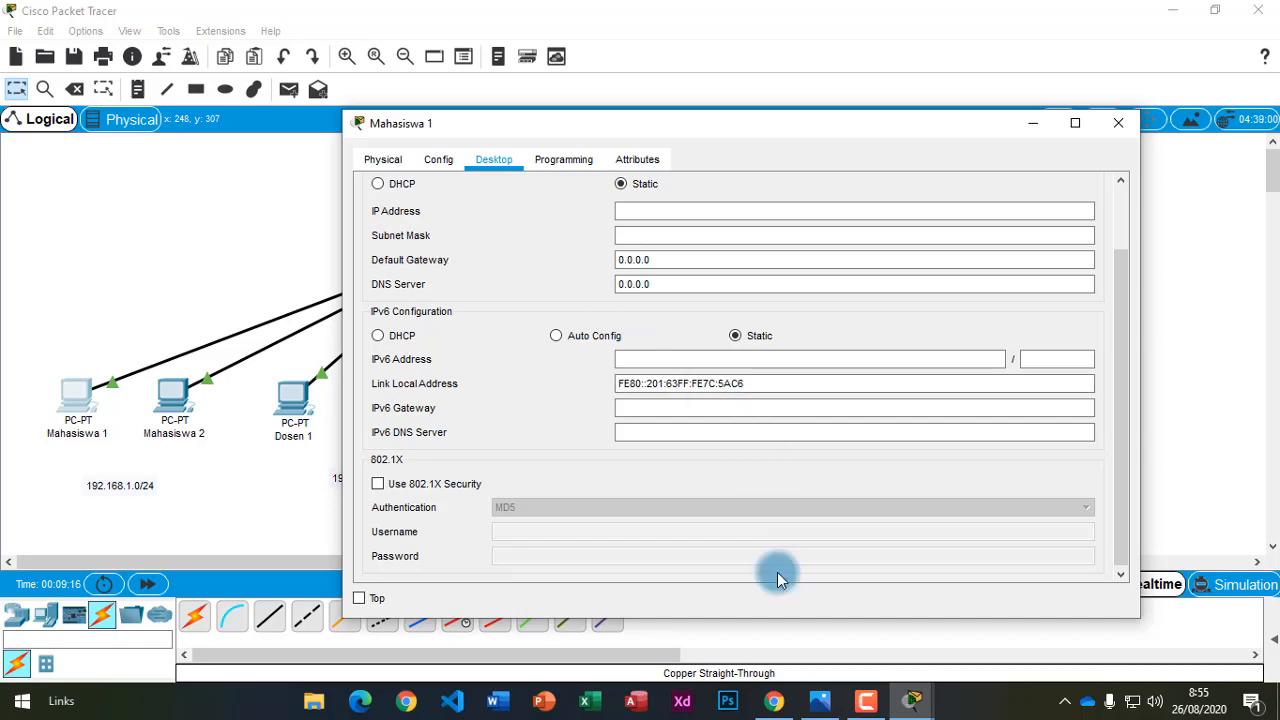
pyautogui.moveTo(771, 708)
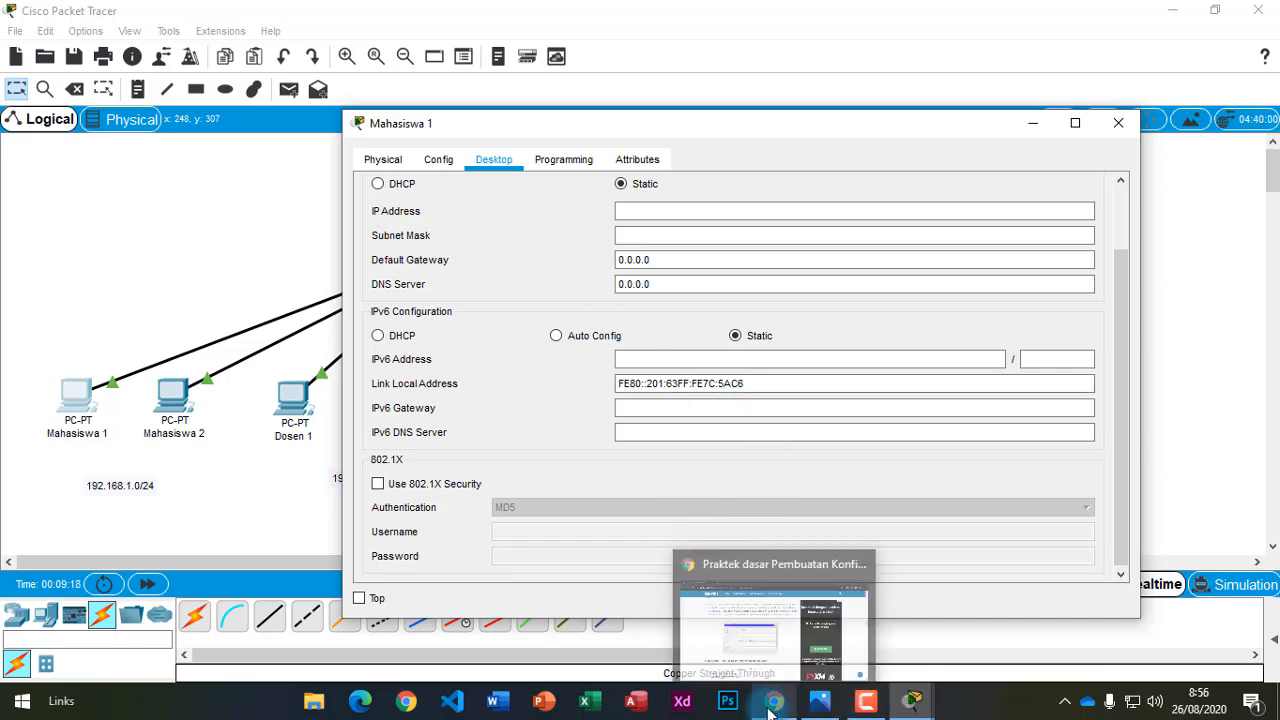
pyautogui.click(771, 708)
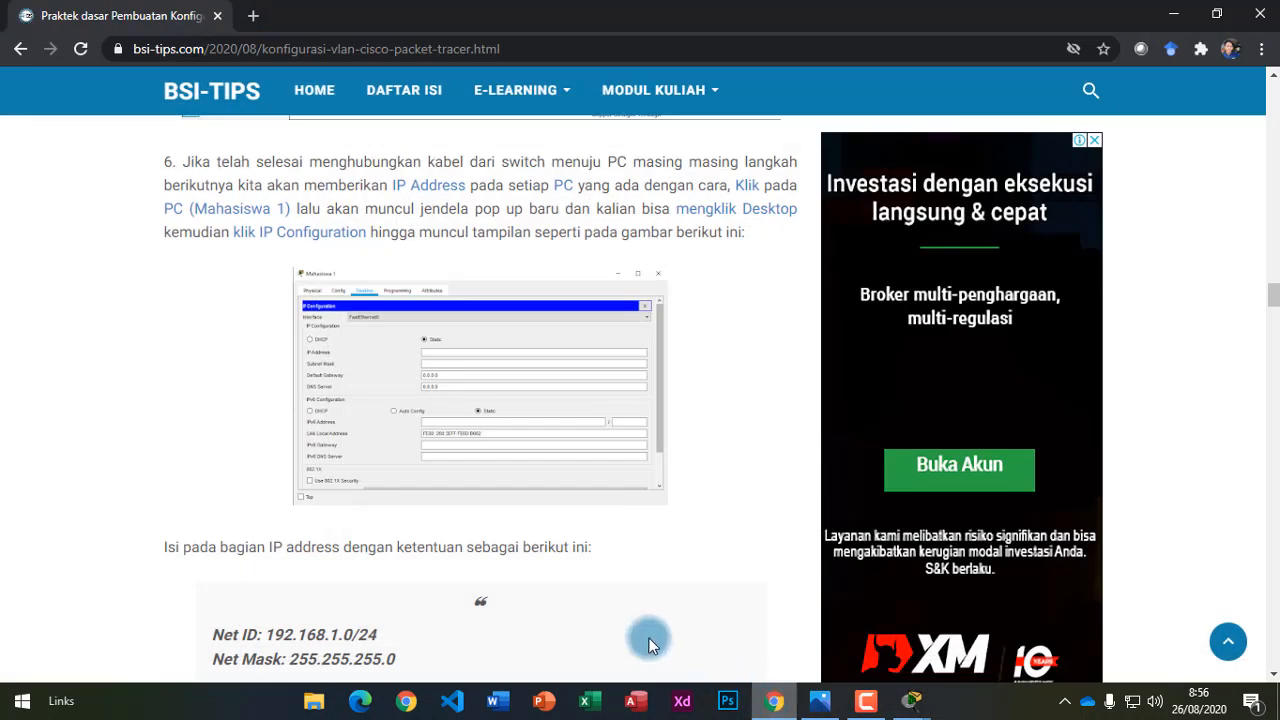
# Find Mahasiswa 1's address 192.168.1.2 in the tutorial's PC list, then return to its IP Configuration.
pyautogui.scroll(-5, 443, 571)
pyautogui.scroll(-1, 443, 571)
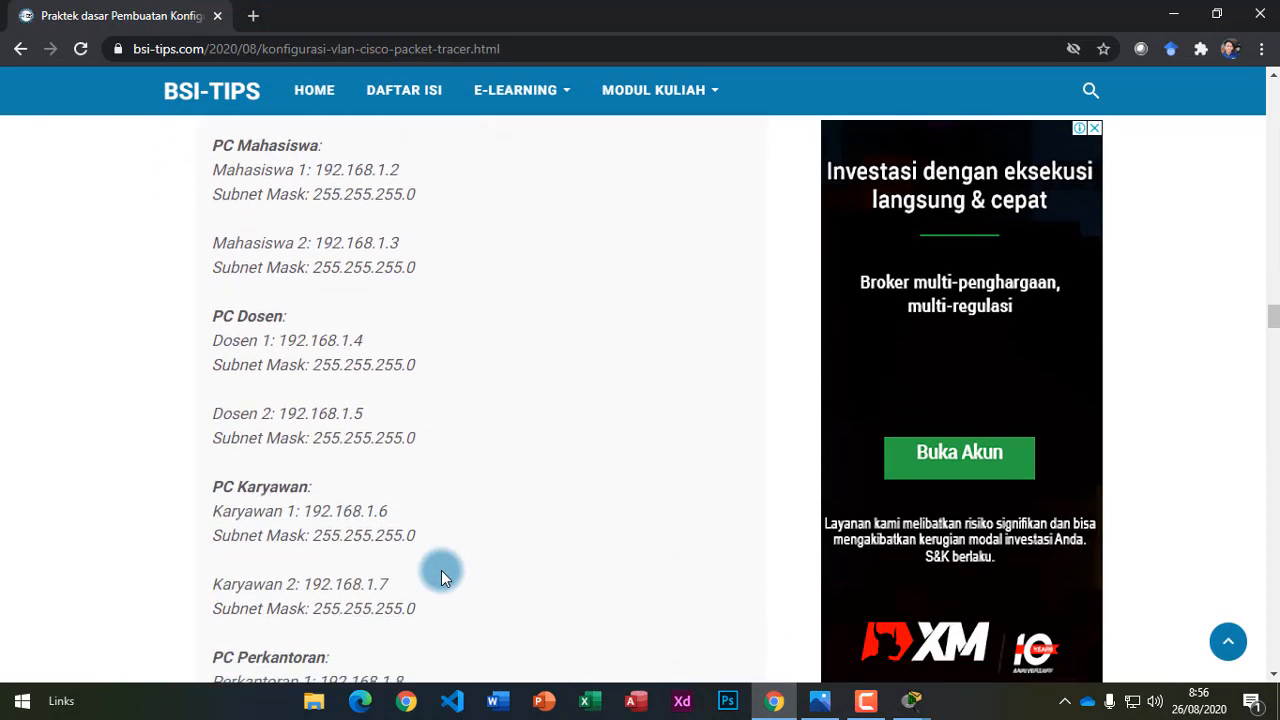
pyautogui.moveTo(207, 148); pyautogui.dragTo(395, 655)
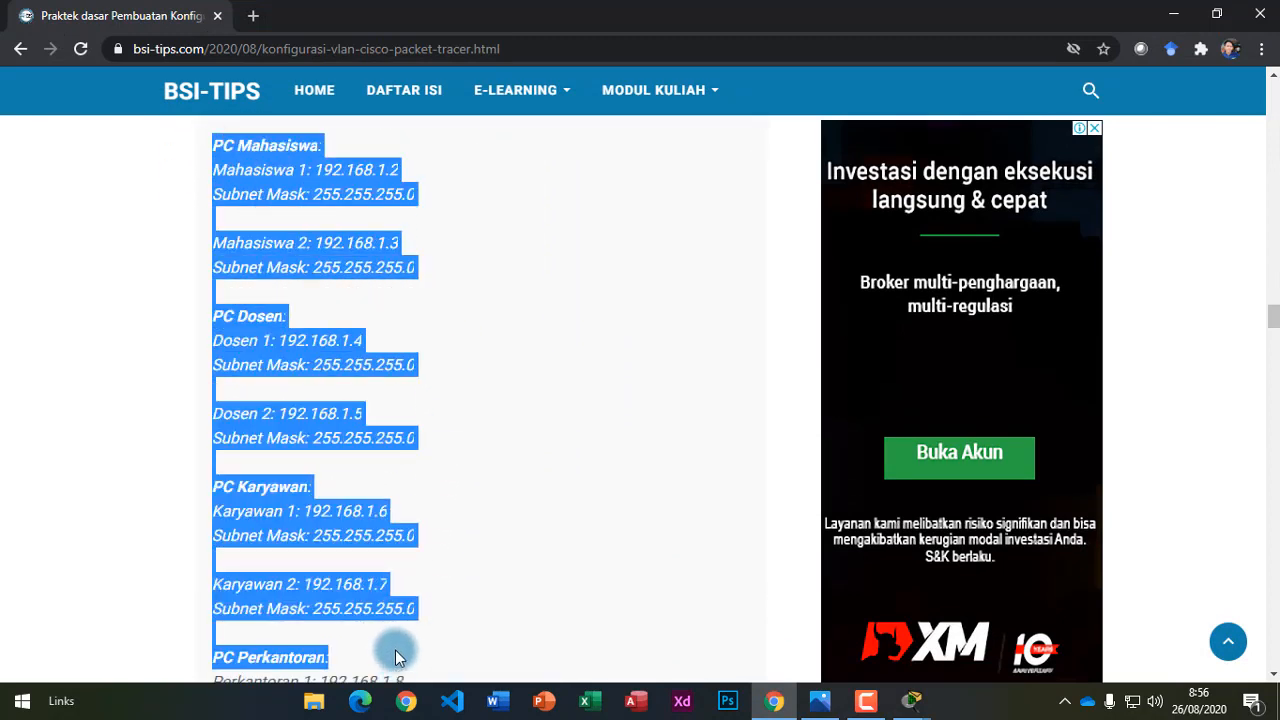
pyautogui.click(415, 300)
pyautogui.moveTo(318, 172); pyautogui.dragTo(352, 173)
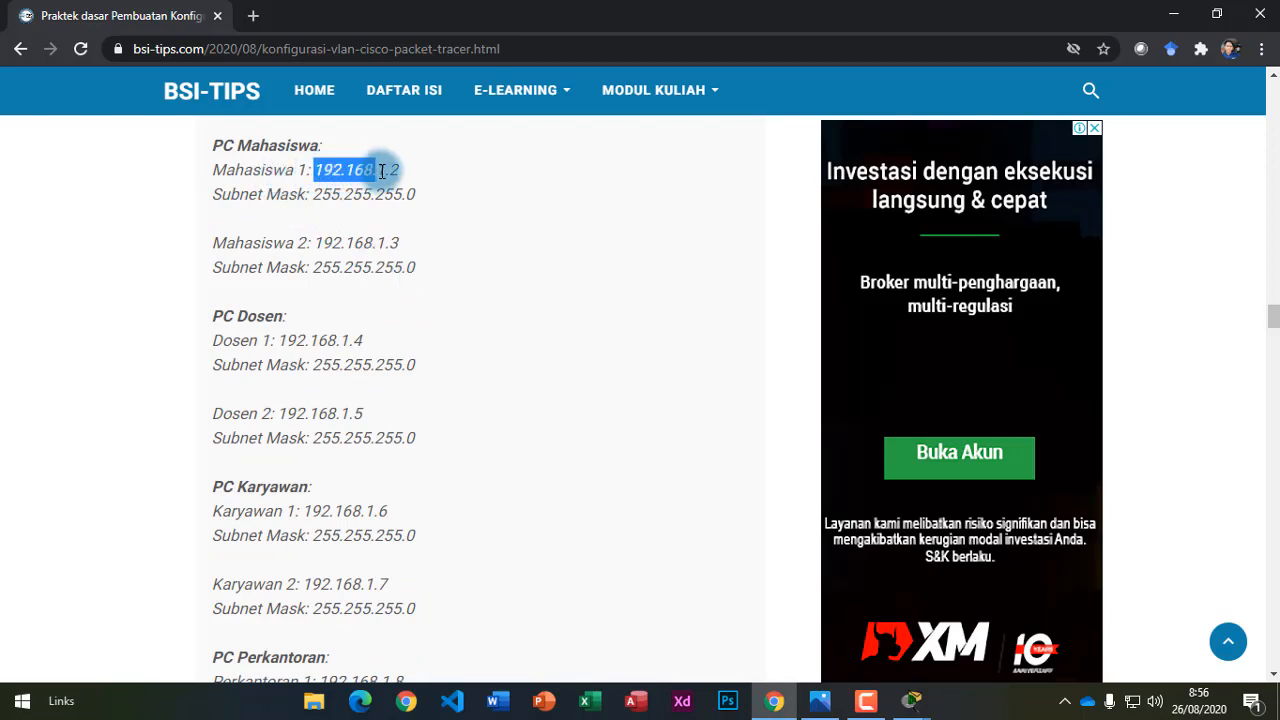
pyautogui.click(316, 244)
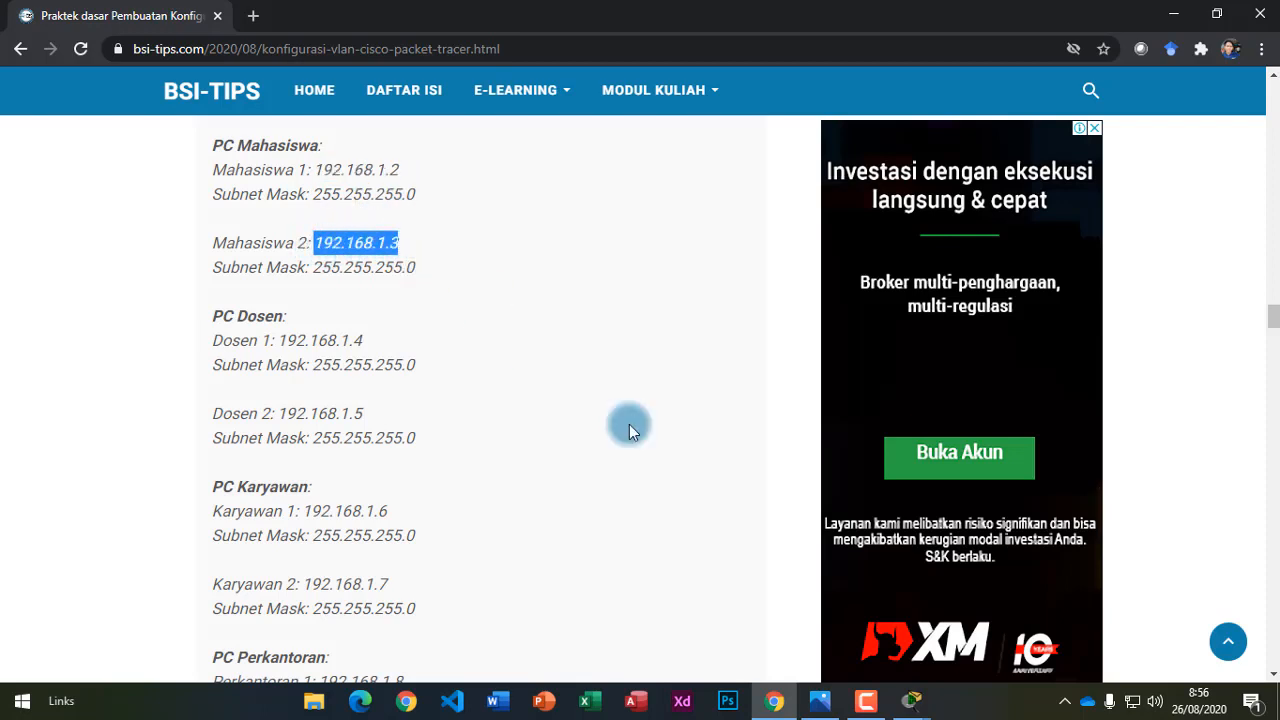
pyautogui.click(905, 700)
pyautogui.click(979, 628)
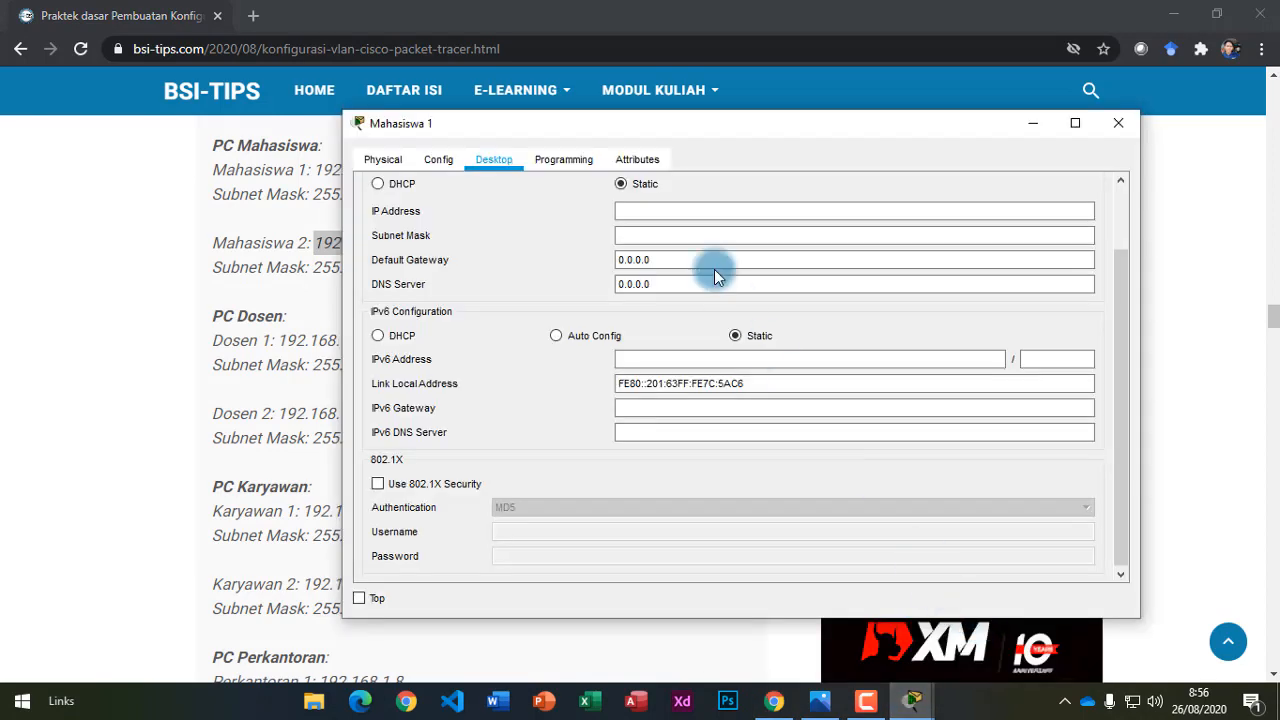
# Set Mahasiswa 1 to 192.168.1.2 with mask 255.255.255.0 and close its window.
pyautogui.click(714, 210)
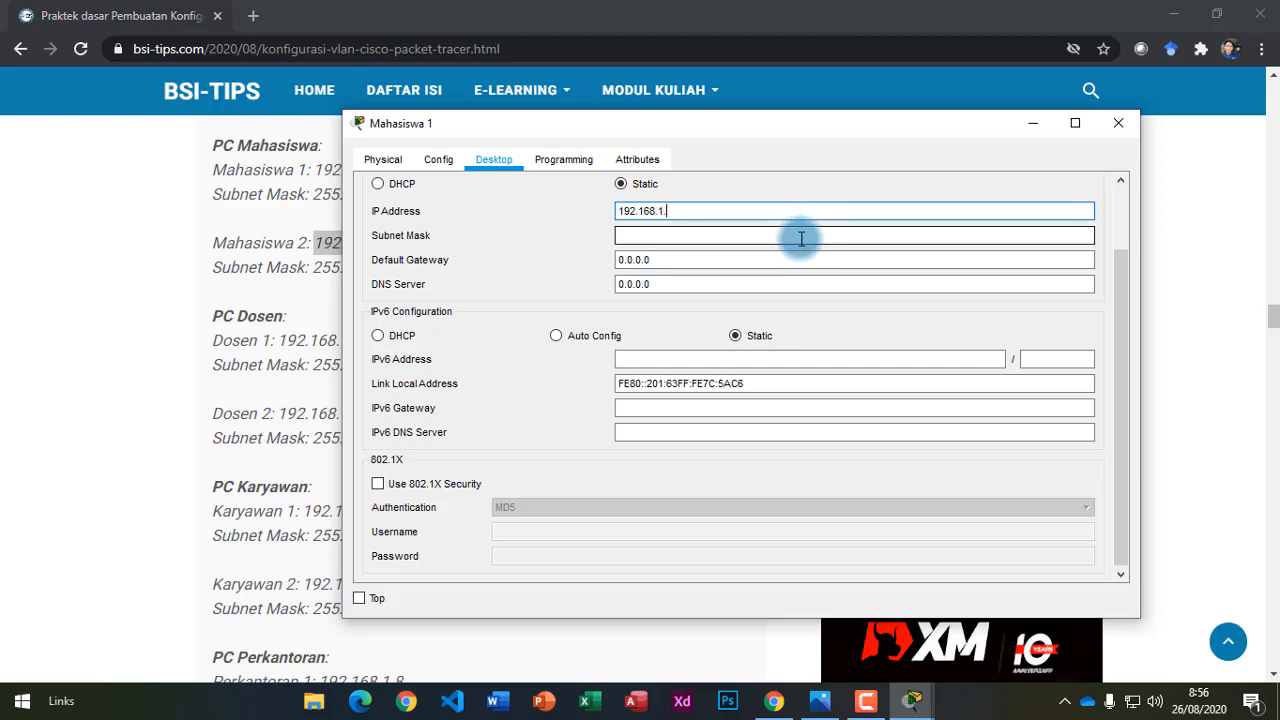
pyautogui.click(792, 238)
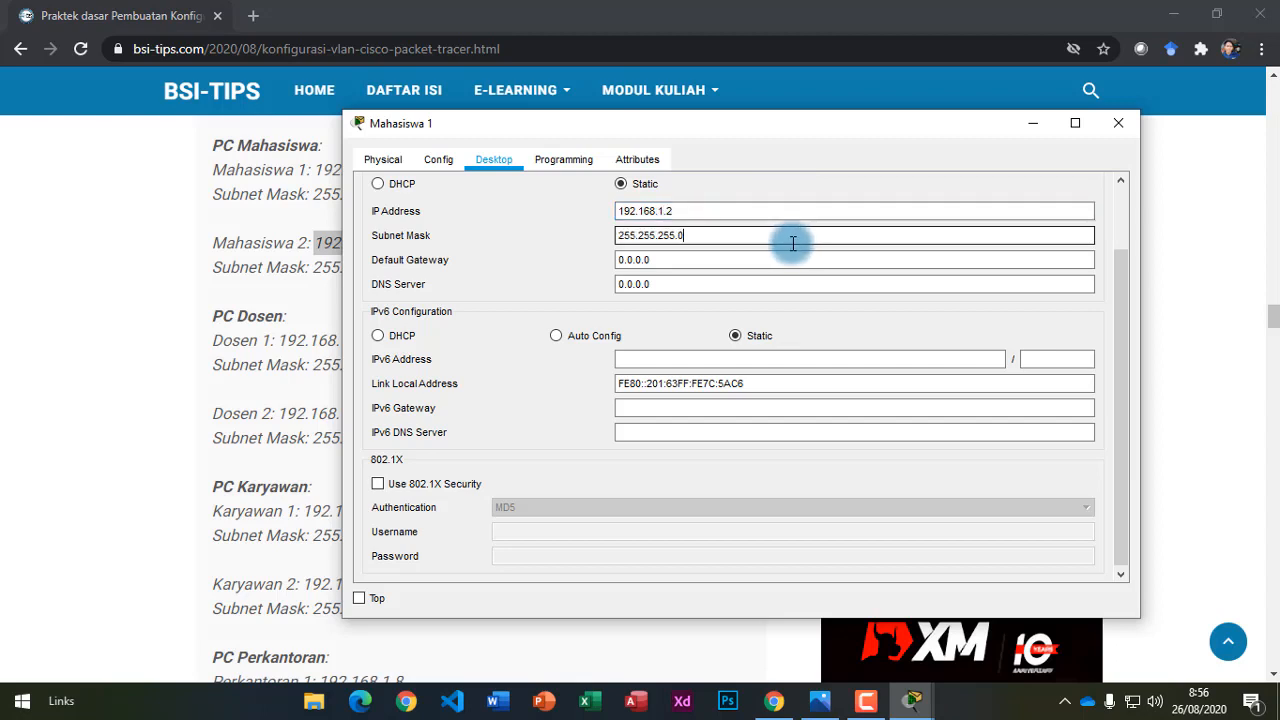
pyautogui.moveTo(789, 122); pyautogui.dragTo(849, 114)
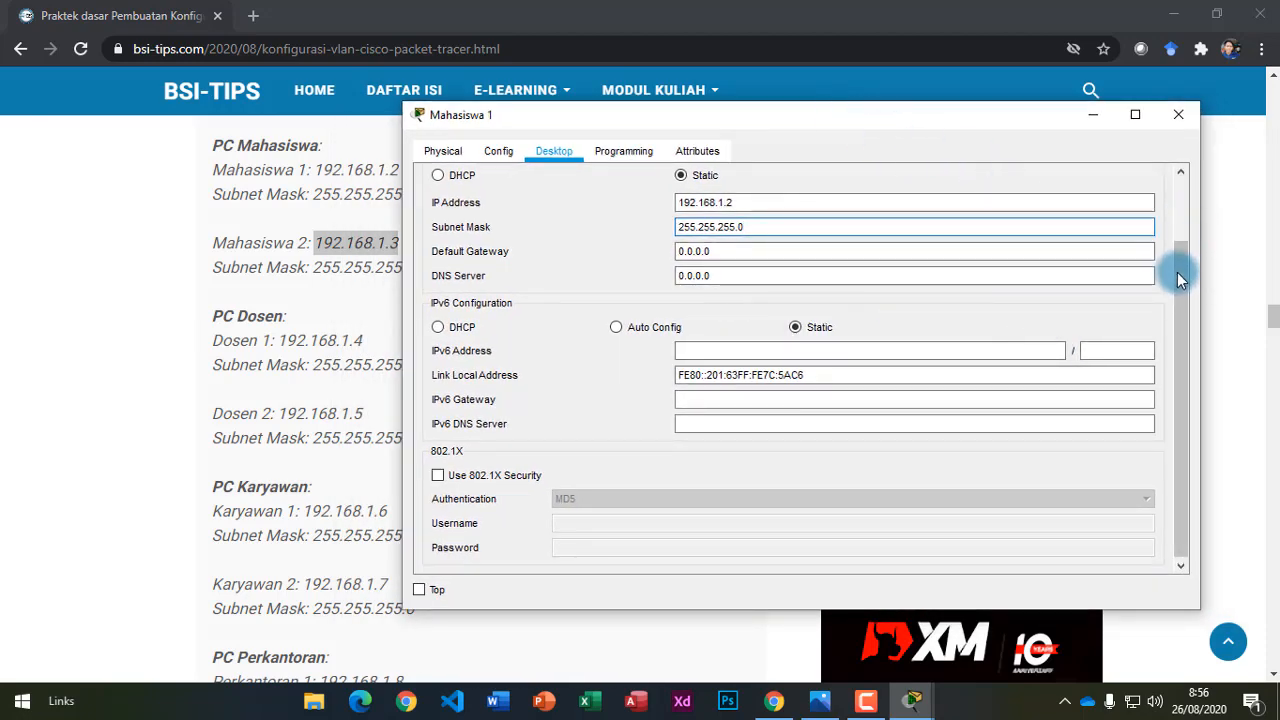
pyautogui.moveTo(1182, 348); pyautogui.dragTo(1167, 254)
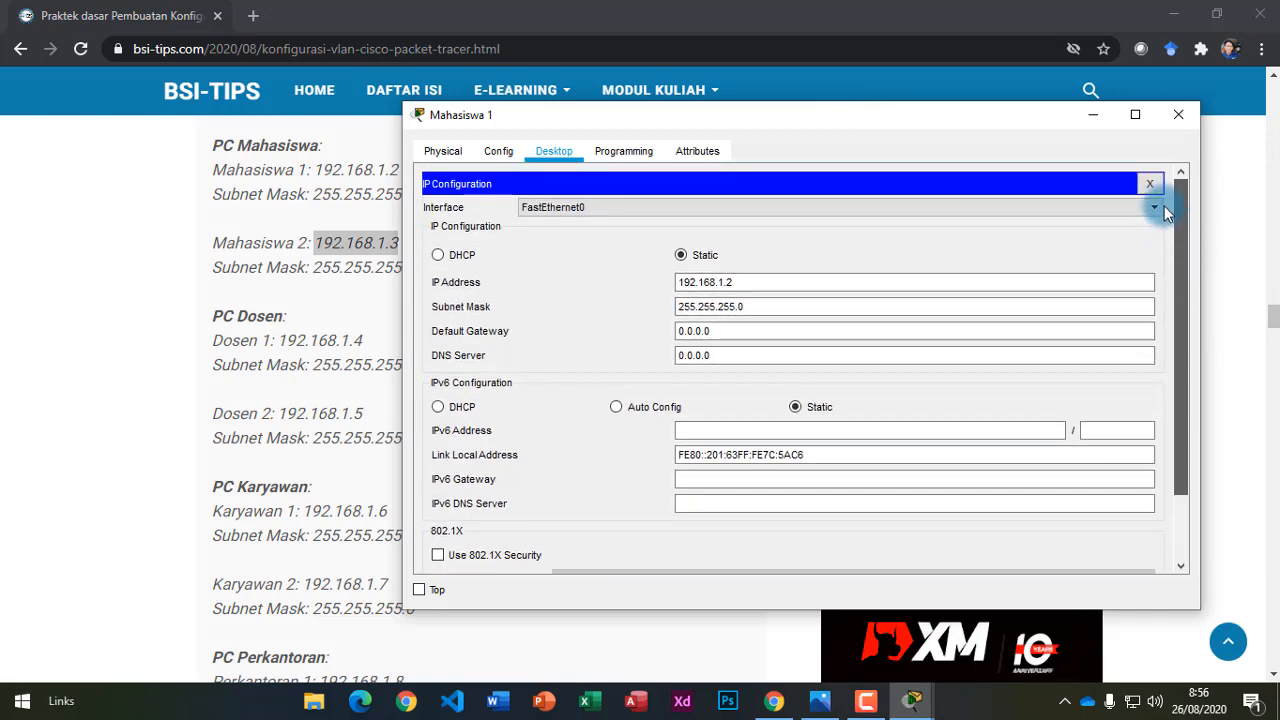
pyautogui.click(1150, 183)
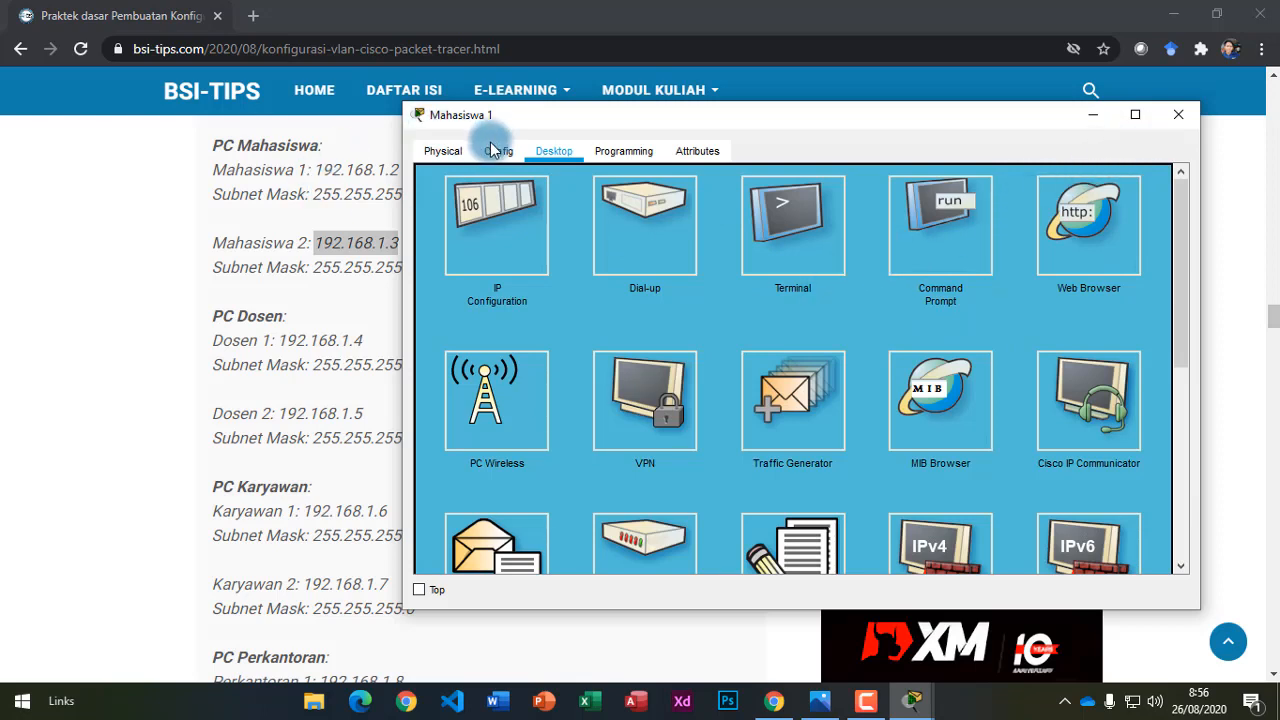
pyautogui.click(1176, 118)
pyautogui.click(910, 701)
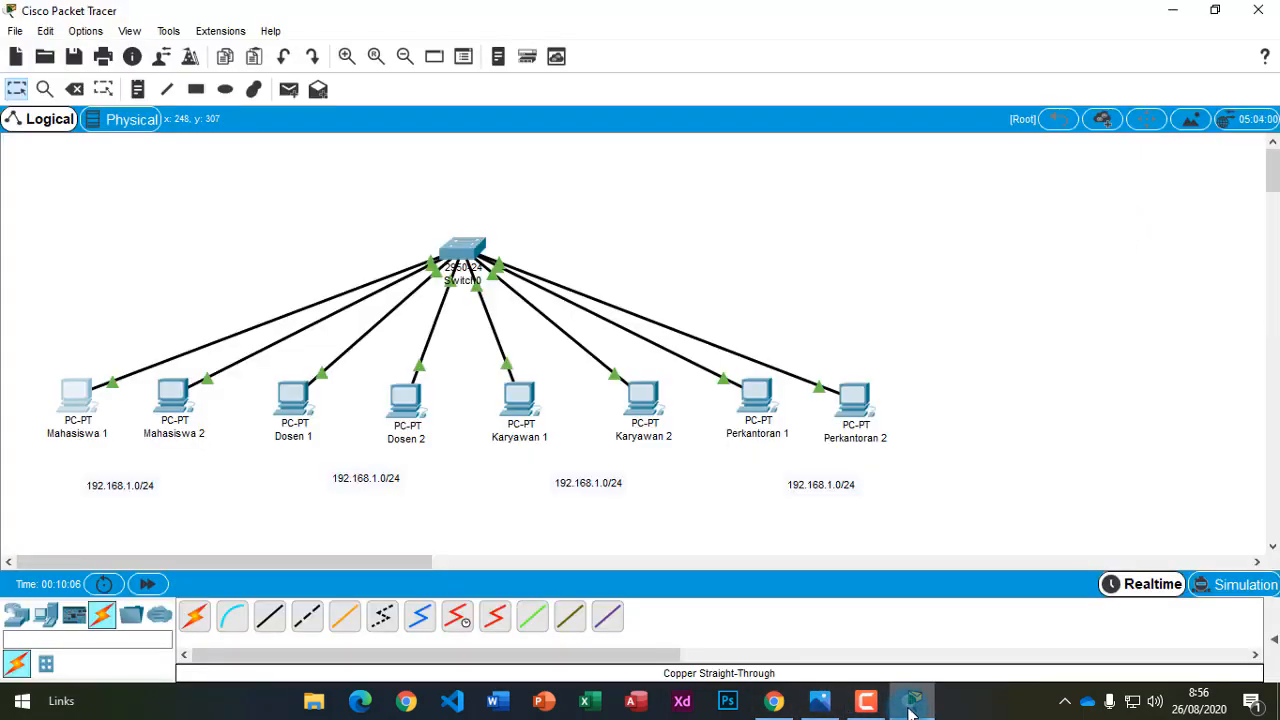
# Give Mahasiswa 2 its IP address with the default 255.255.255.0 subnet mask.
pyautogui.click(172, 395)
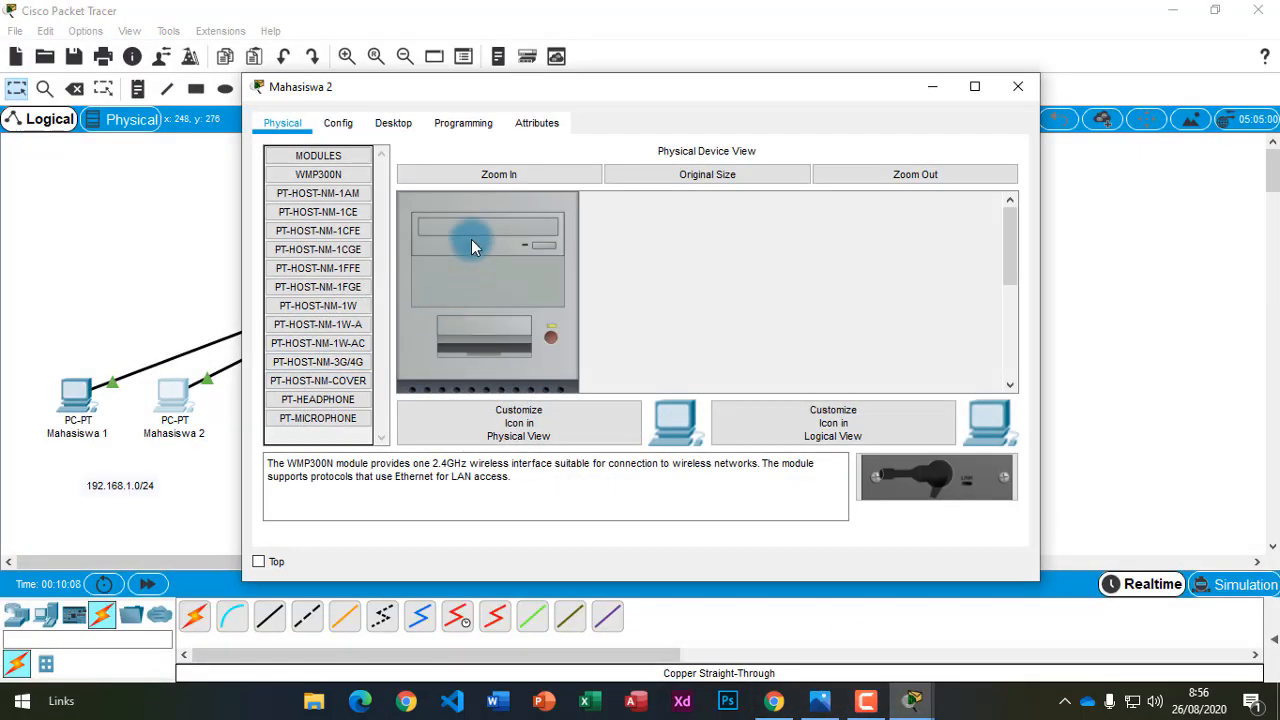
pyautogui.click(400, 124)
pyautogui.click(349, 231)
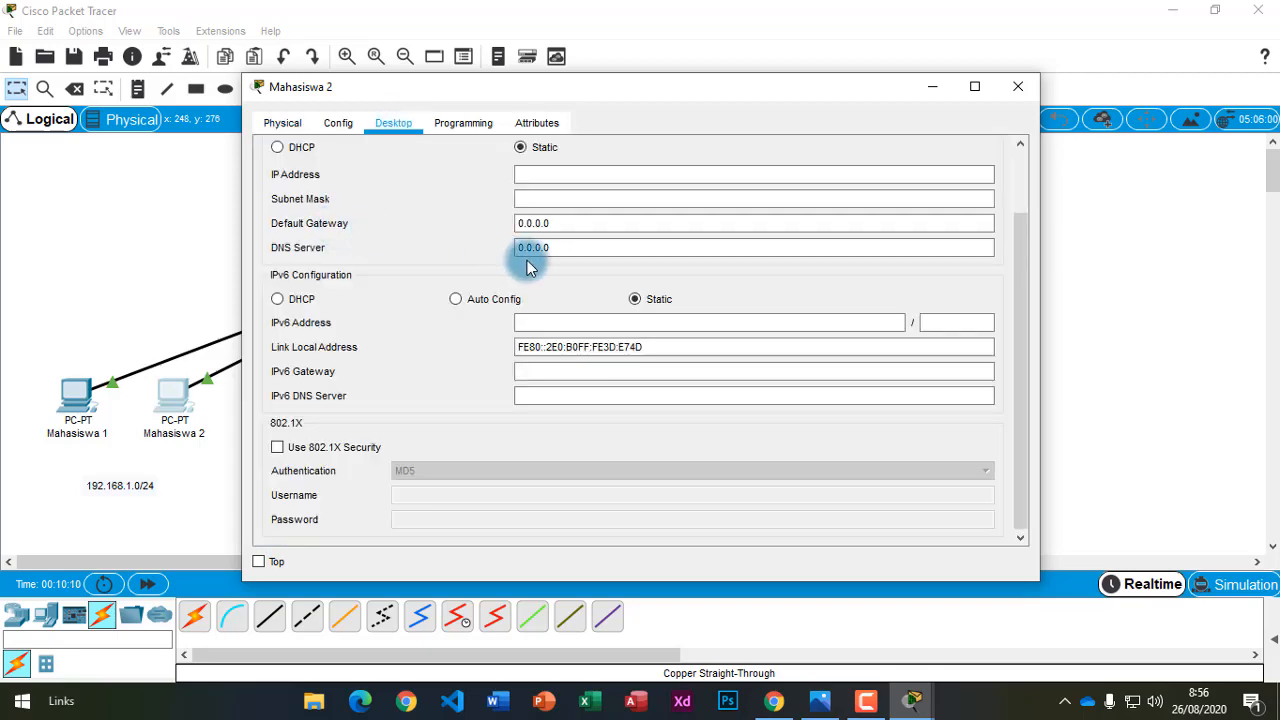
pyautogui.click(580, 174)
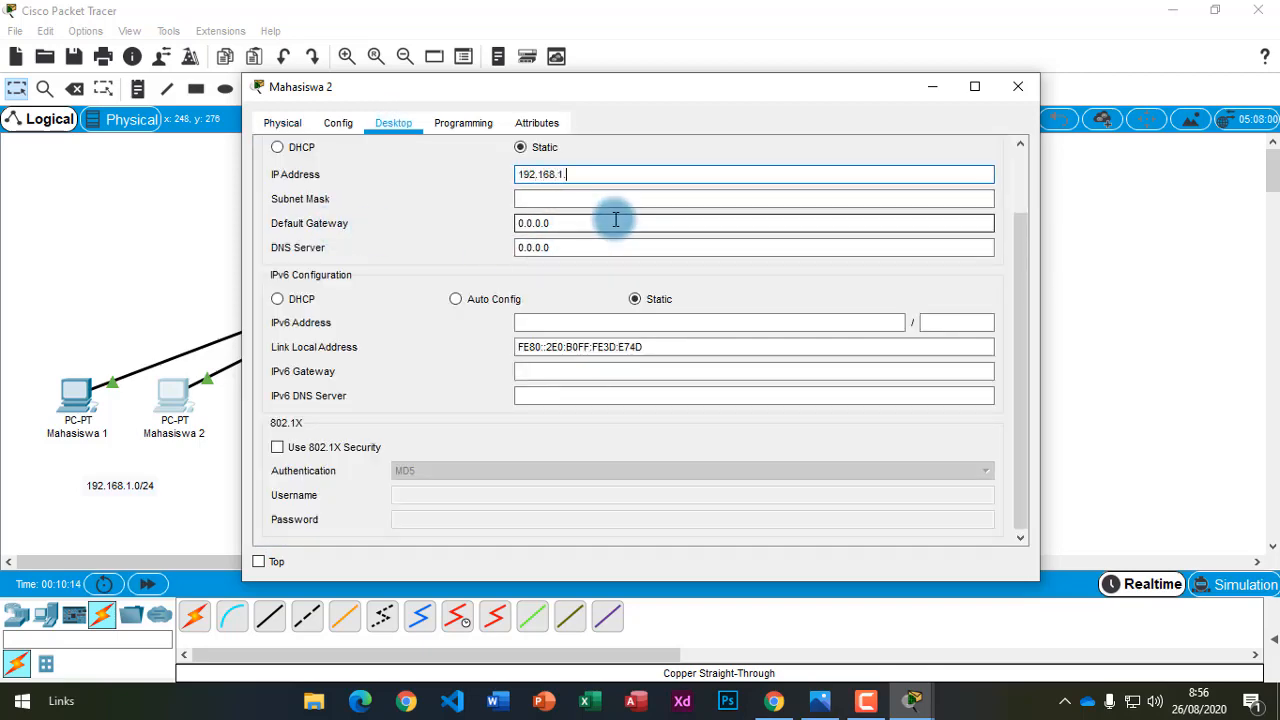
pyautogui.click(609, 198)
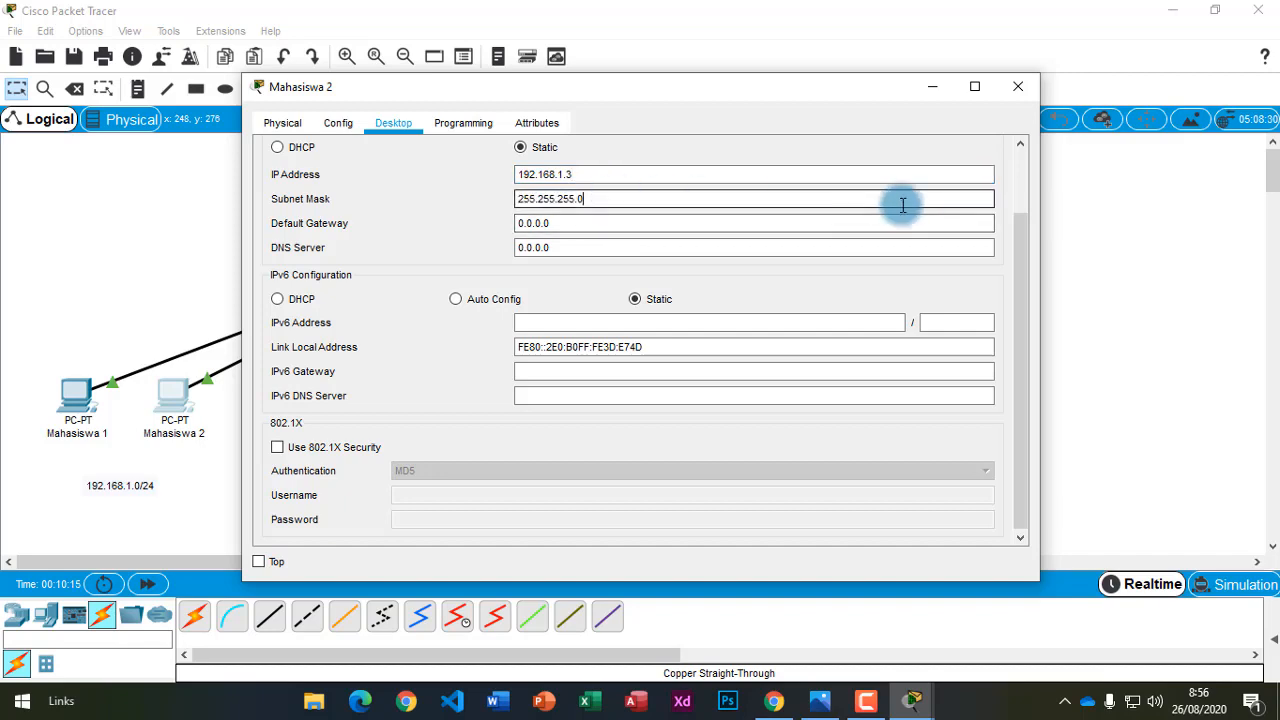
pyautogui.click(1021, 177)
pyautogui.click(988, 158)
pyautogui.click(1018, 86)
# Give Dosen 1 the address 192.168.1.4 with the default 255.255.255.0 mask.
pyautogui.click(290, 395)
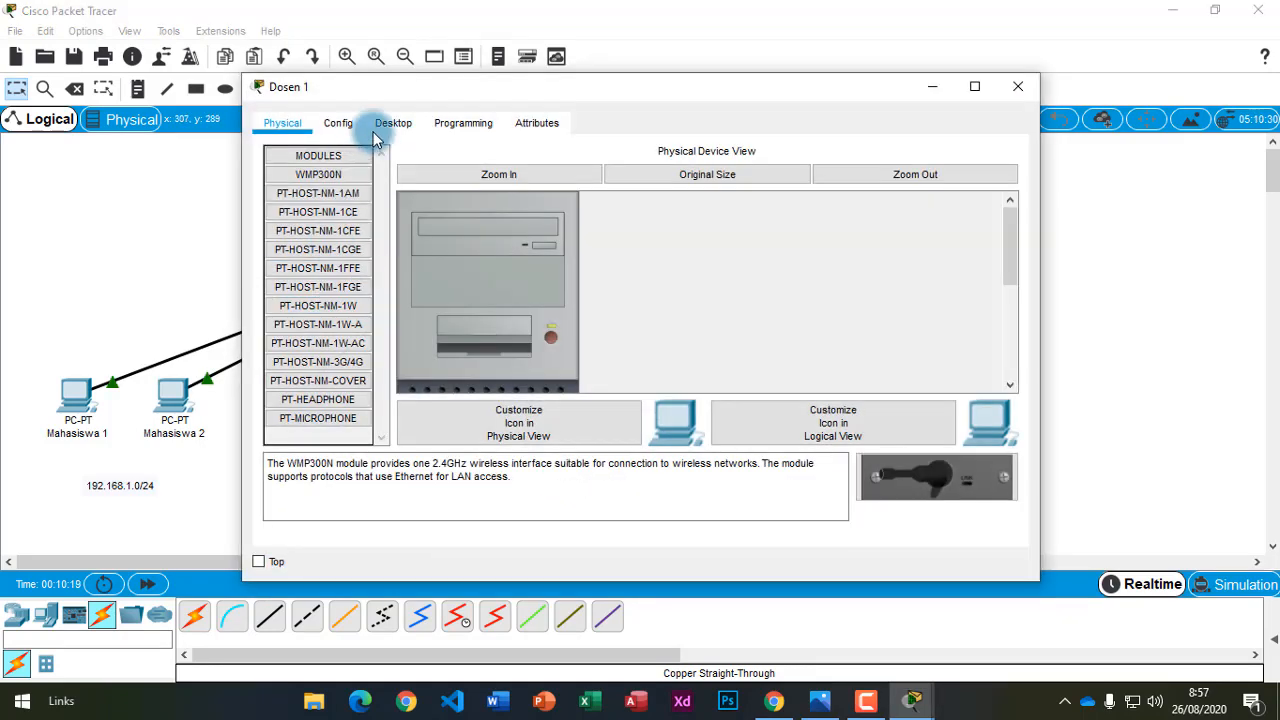
pyautogui.click(393, 123)
pyautogui.click(338, 185)
pyautogui.click(600, 172)
pyautogui.write('192.168.1.4')
pyautogui.click(609, 198)
pyautogui.click(1021, 177)
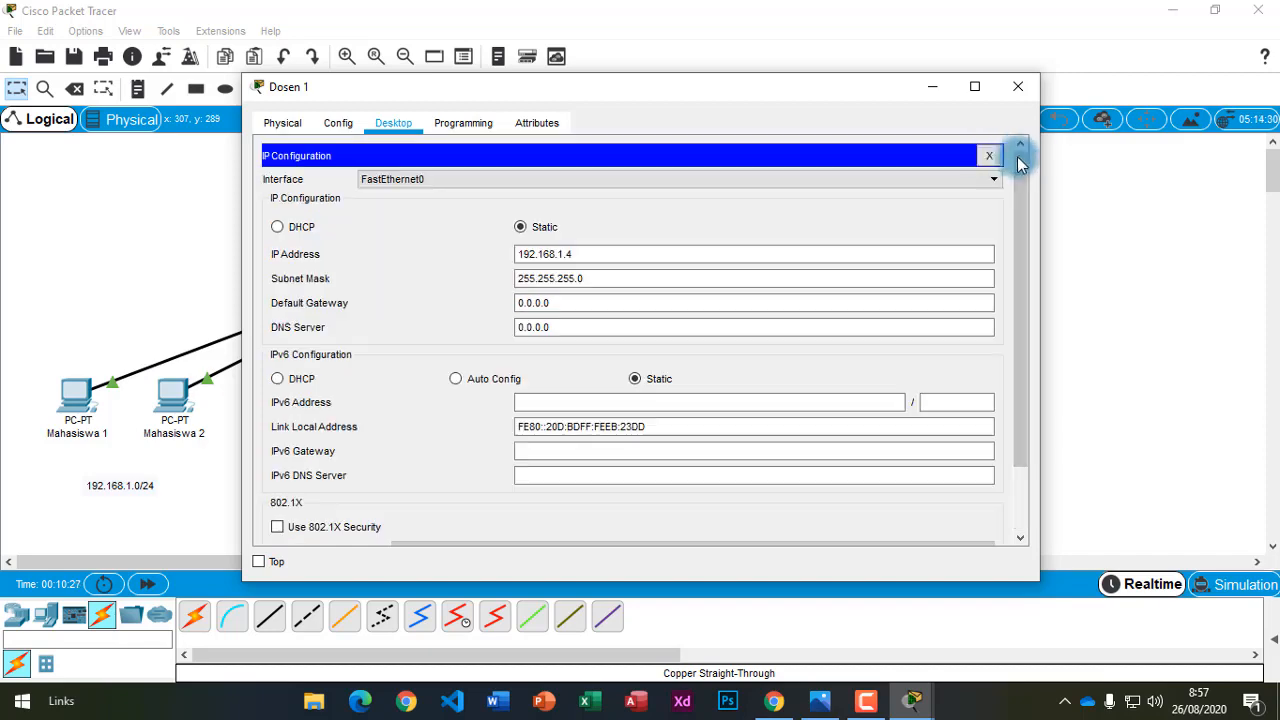
pyautogui.click(1018, 86)
# Give Dosen 2 its 192.168.1.x address with the default 255.255.255.0 mask.
pyautogui.click(400, 393)
pyautogui.click(587, 174)
pyautogui.write('192.168.1.')
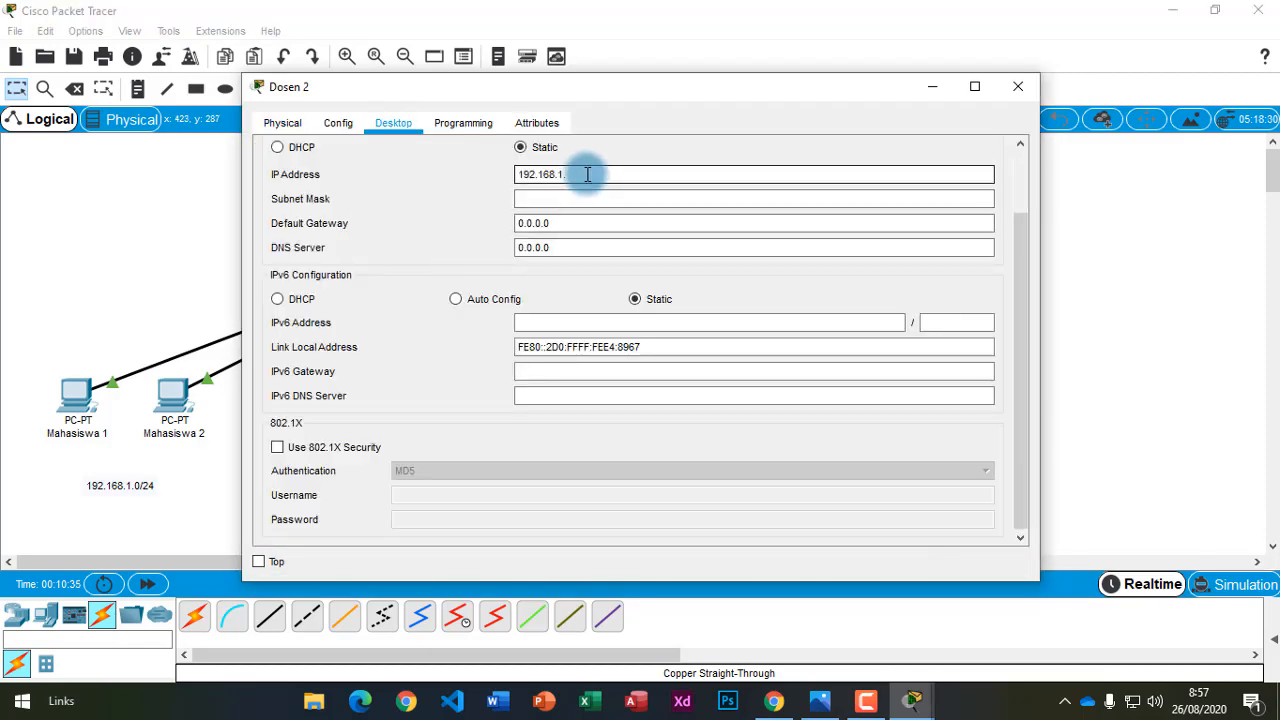
pyautogui.click(612, 198)
pyautogui.moveTo(628, 92); pyautogui.dragTo(816, 80)
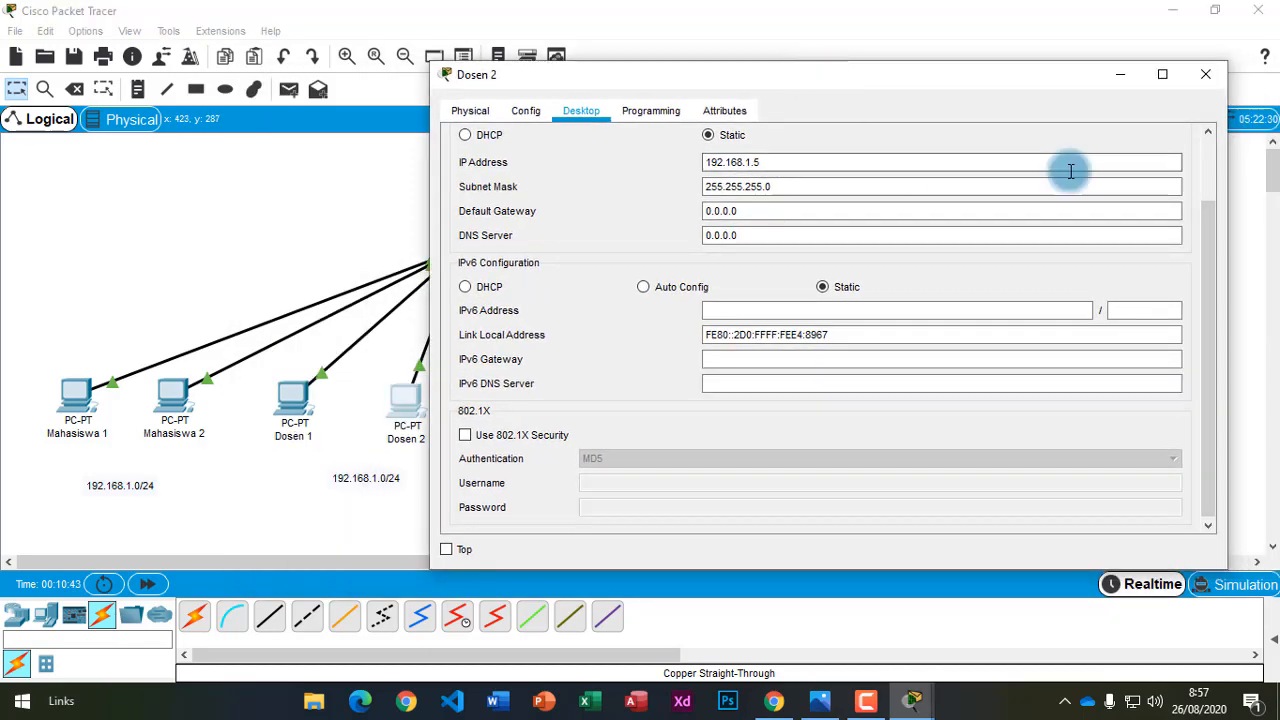
pyautogui.click(1211, 165)
pyautogui.click(1182, 137)
# Give Karyawan 1 the address 192.168.1.5 with the default 255.255.255.0 mask.
pyautogui.click(1205, 76)
pyautogui.click(530, 388)
pyautogui.click(392, 123)
pyautogui.click(574, 174)
pyautogui.write('192.168.1')
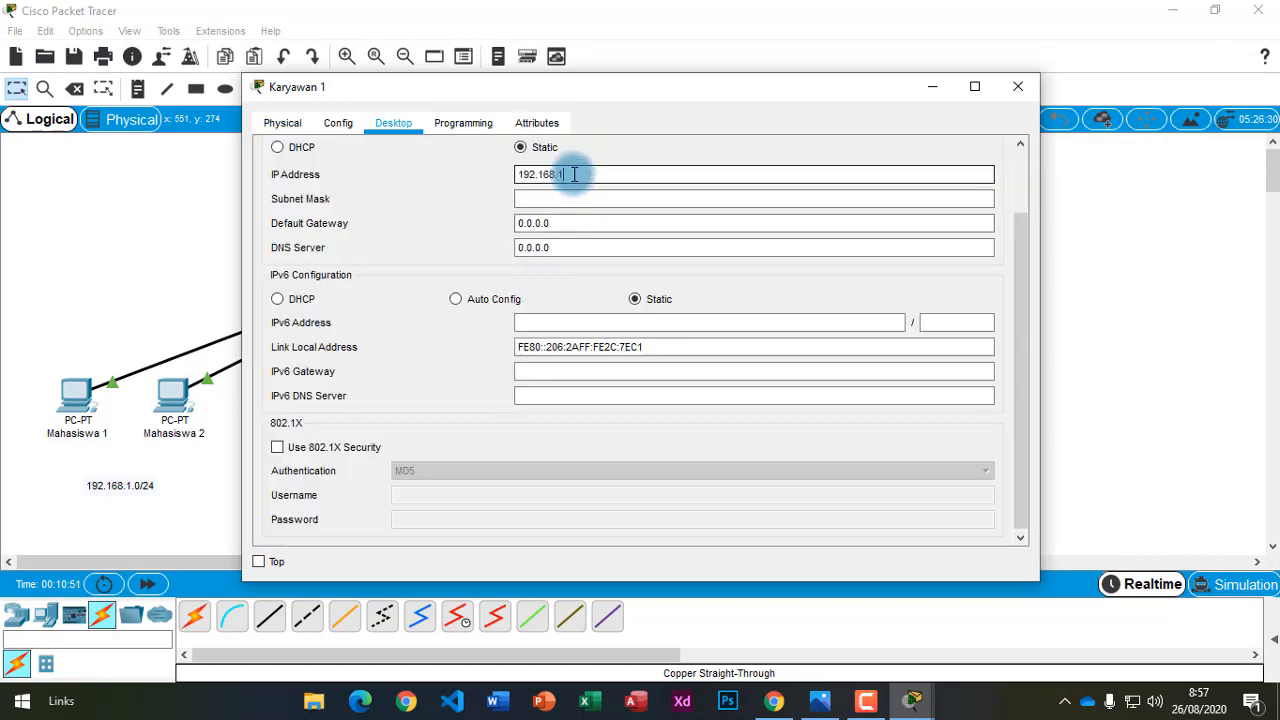
pyautogui.write('.5')
pyautogui.click(600, 198)
pyautogui.click(995, 147)
pyautogui.click(1018, 87)
# Give Karyawan 2 its IP address with the default 255.255.255.0 mask.
pyautogui.click(638, 396)
pyautogui.click(393, 123)
pyautogui.click(352, 205)
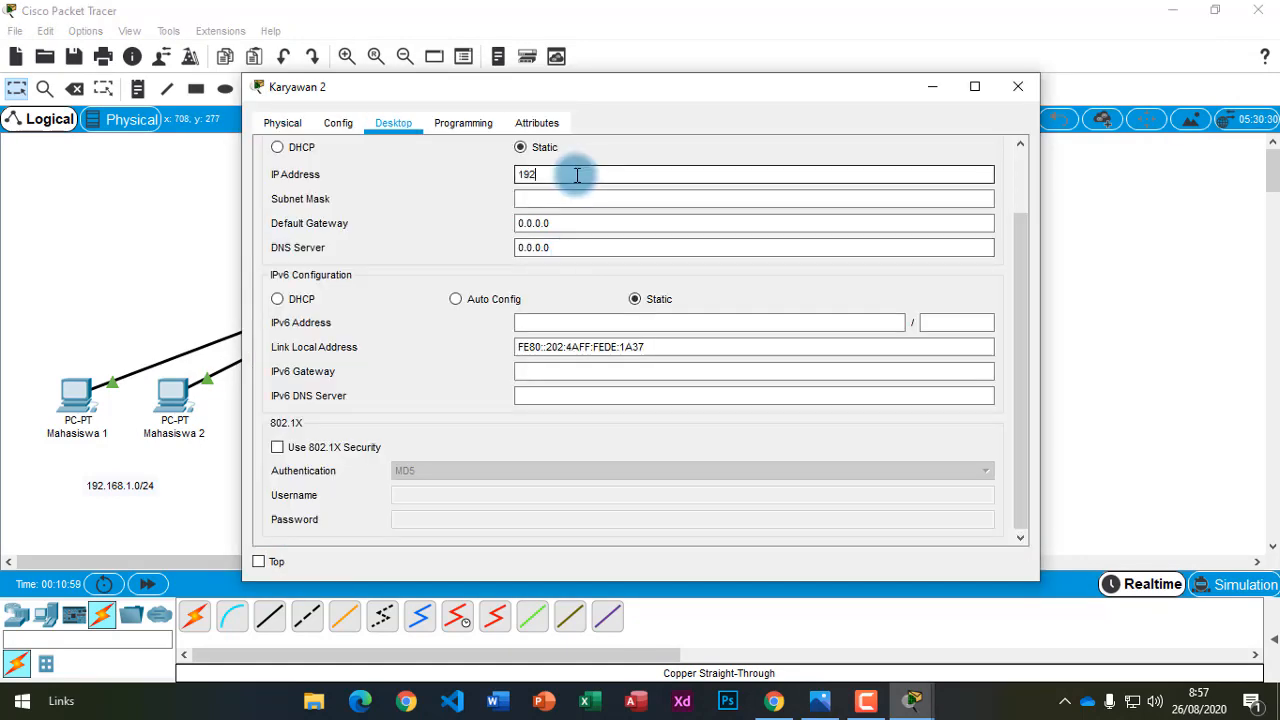
pyautogui.write('7')
pyautogui.click(598, 199)
pyautogui.click(1021, 167)
pyautogui.click(995, 147)
pyautogui.click(1018, 87)
# Give Perkantoran 1 its IP address with the default subnet mask.
pyautogui.click(757, 397)
pyautogui.click(393, 123)
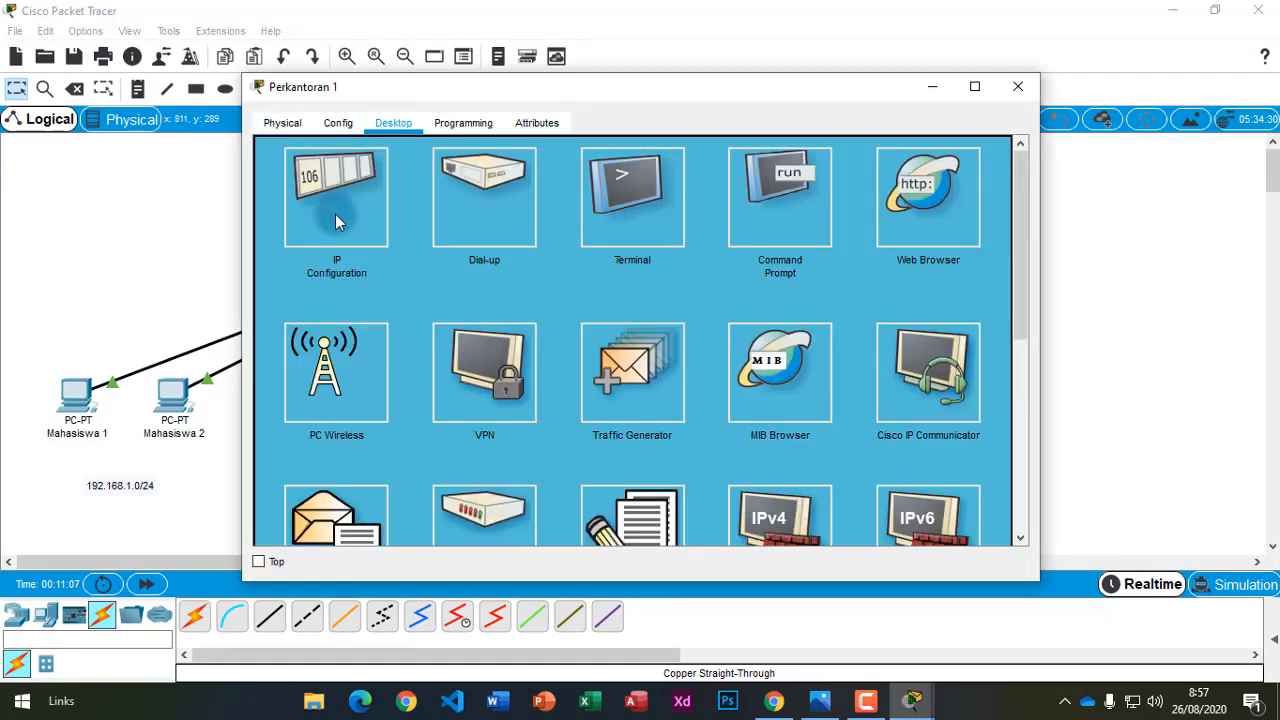
pyautogui.click(336, 216)
pyautogui.write('92.168.1.')
pyautogui.click(620, 198)
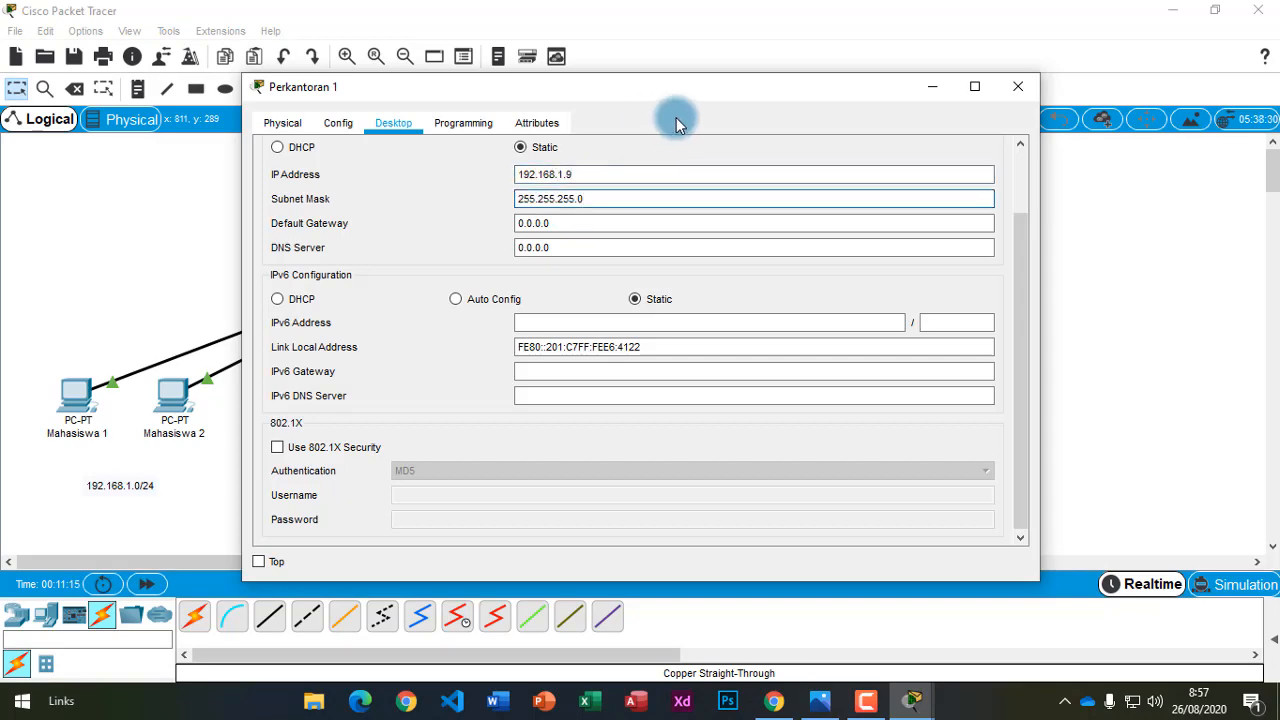
pyautogui.moveTo(676, 92); pyautogui.dragTo(775, 126)
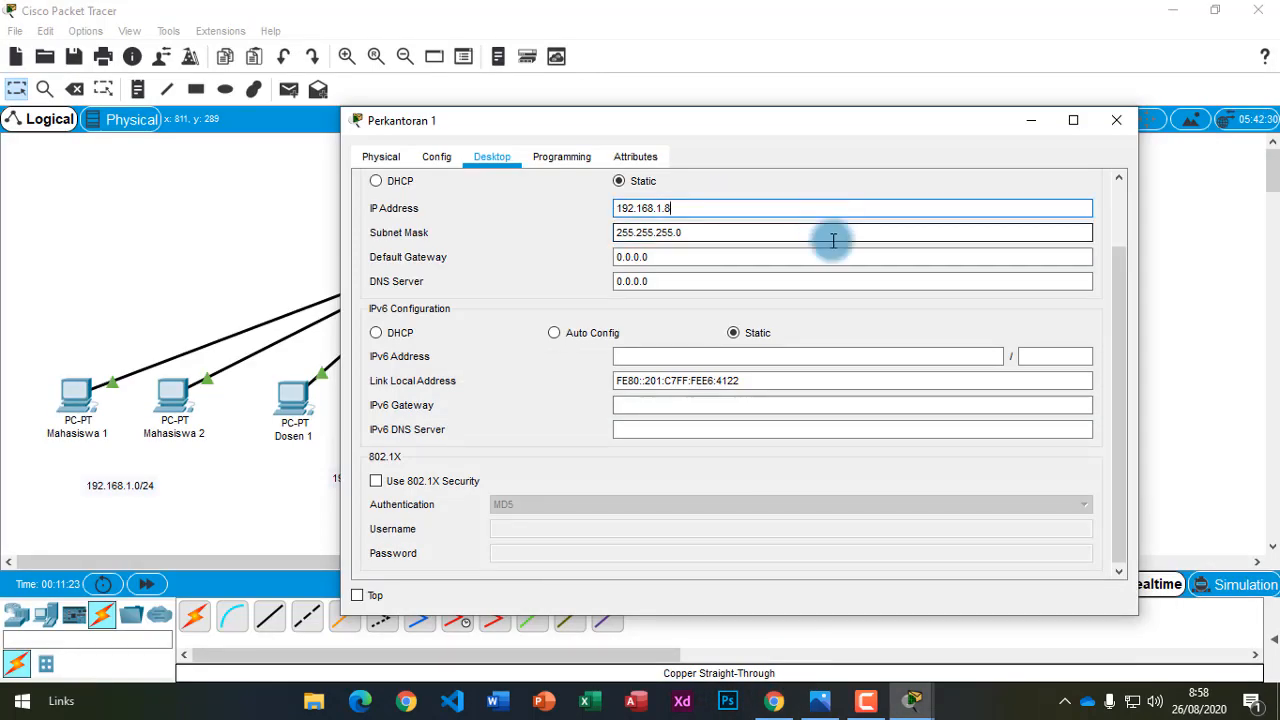
pyautogui.scroll(3, 829, 234)
pyautogui.click(1093, 180)
pyautogui.click(1116, 120)
# Give Perkantoran 2 the address 192.168.1.9 with mask 255.255.255.0 and close its window.
pyautogui.click(851, 400)
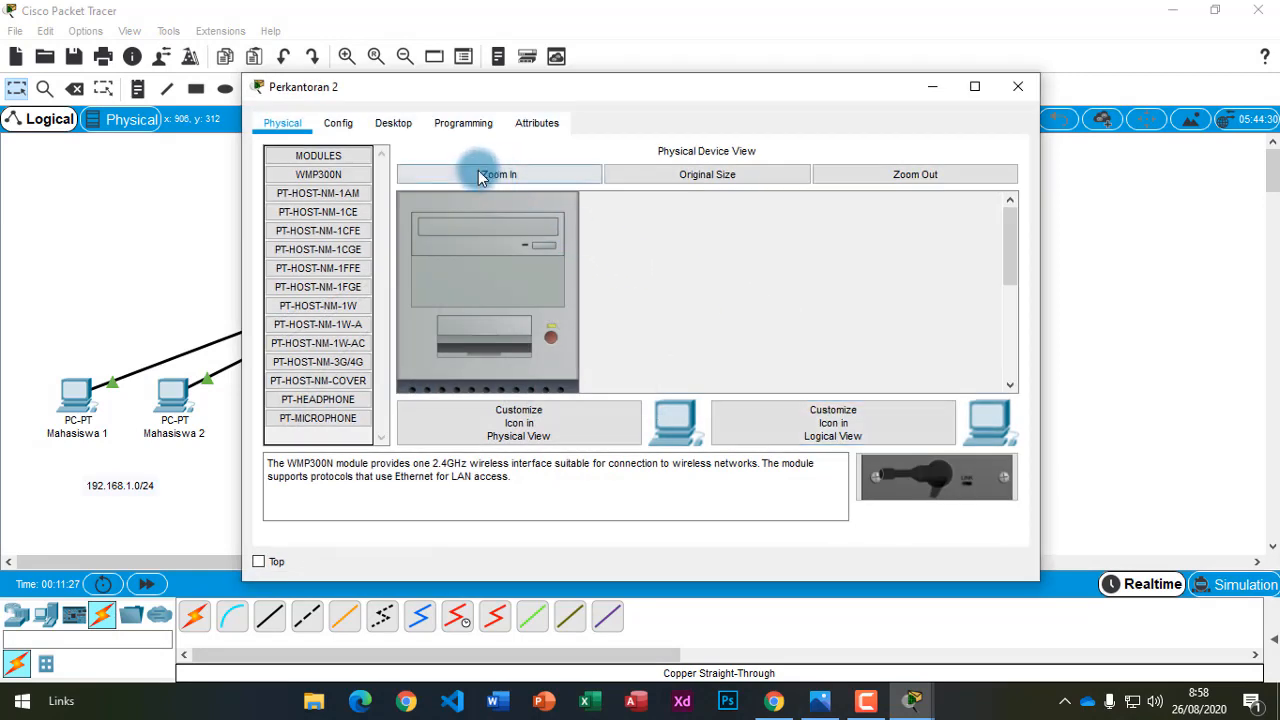
pyautogui.click(400, 125)
pyautogui.click(339, 207)
pyautogui.click(584, 176)
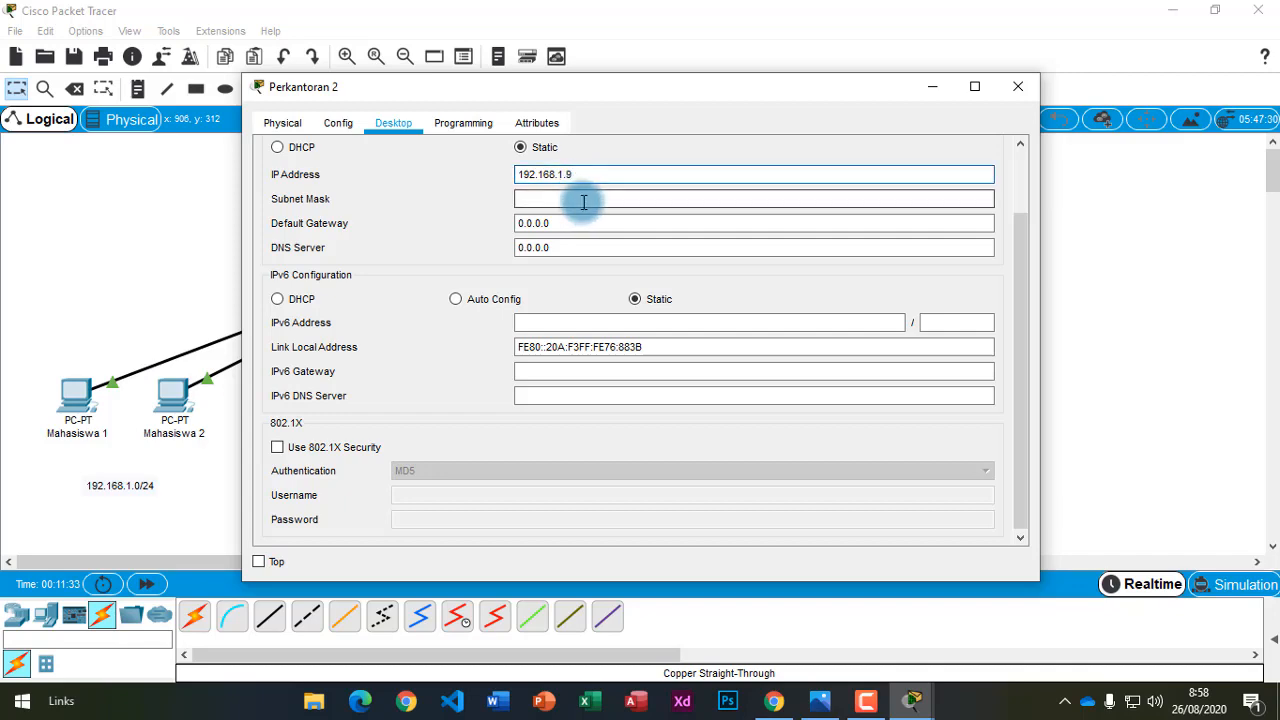
pyautogui.click(584, 199)
pyautogui.scroll(2, 1005, 167)
pyautogui.click(989, 156)
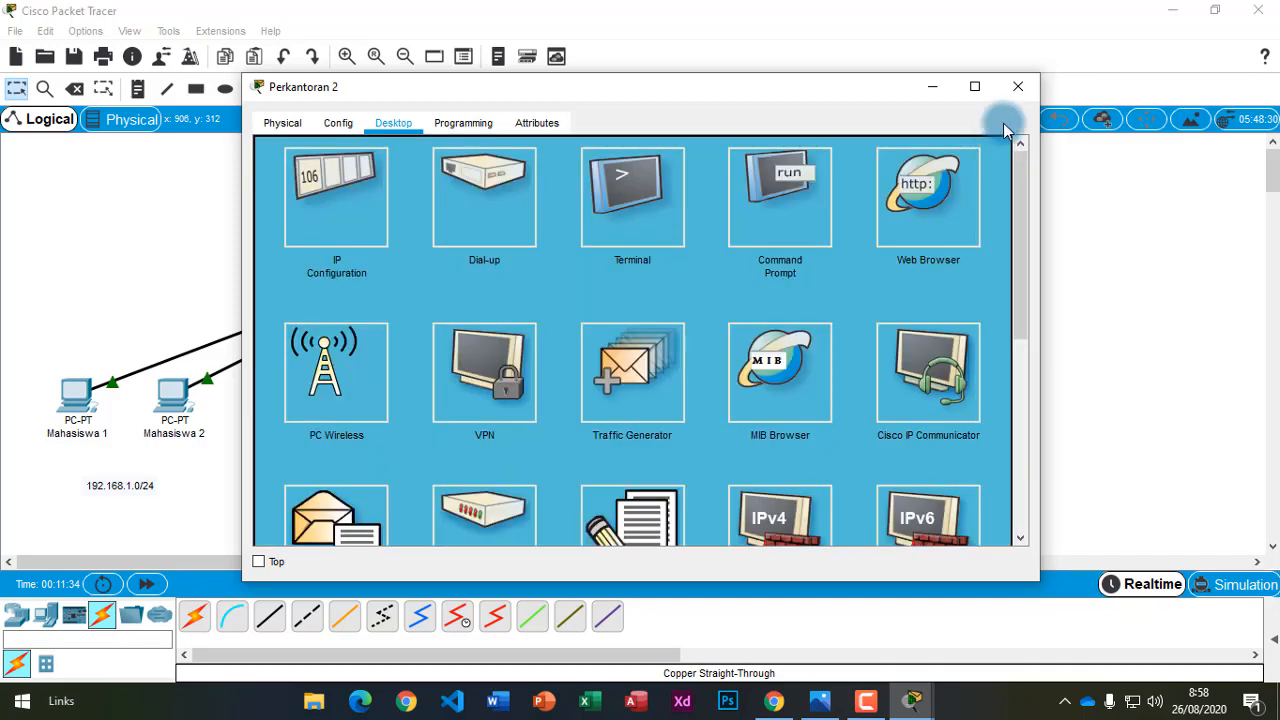
pyautogui.click(1018, 86)
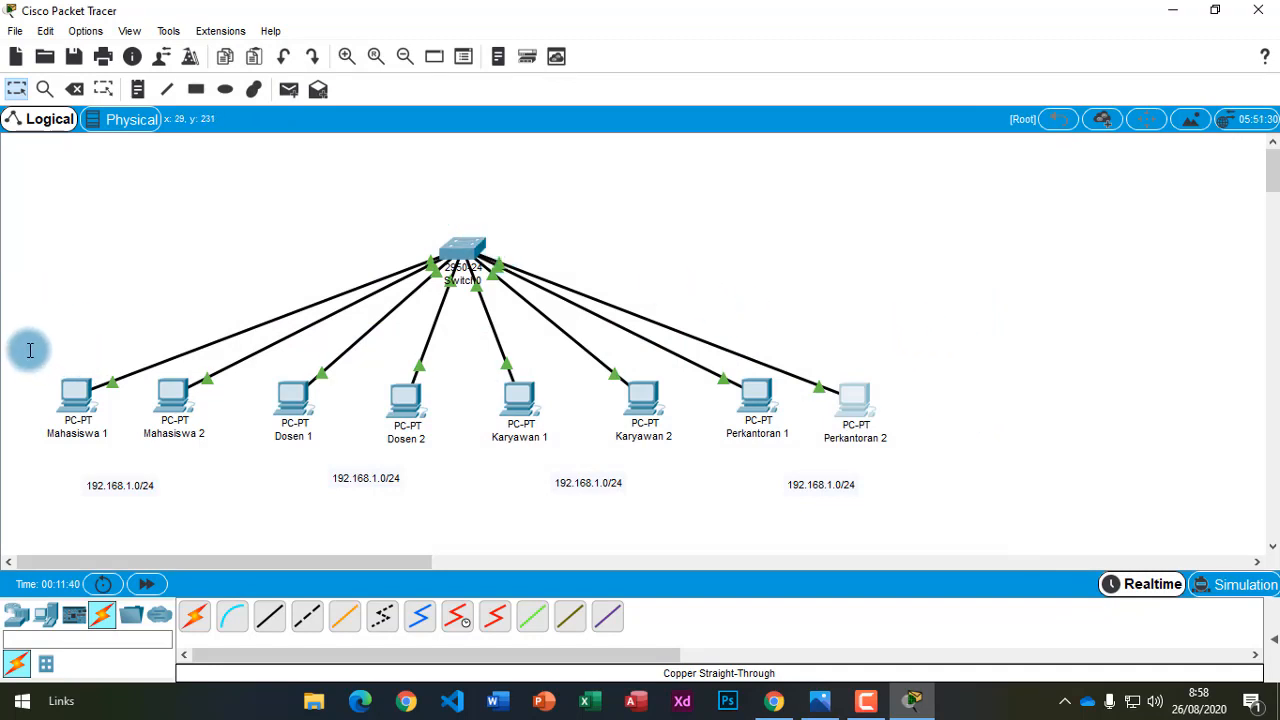
pyautogui.moveTo(12, 345); pyautogui.dragTo(958, 465)
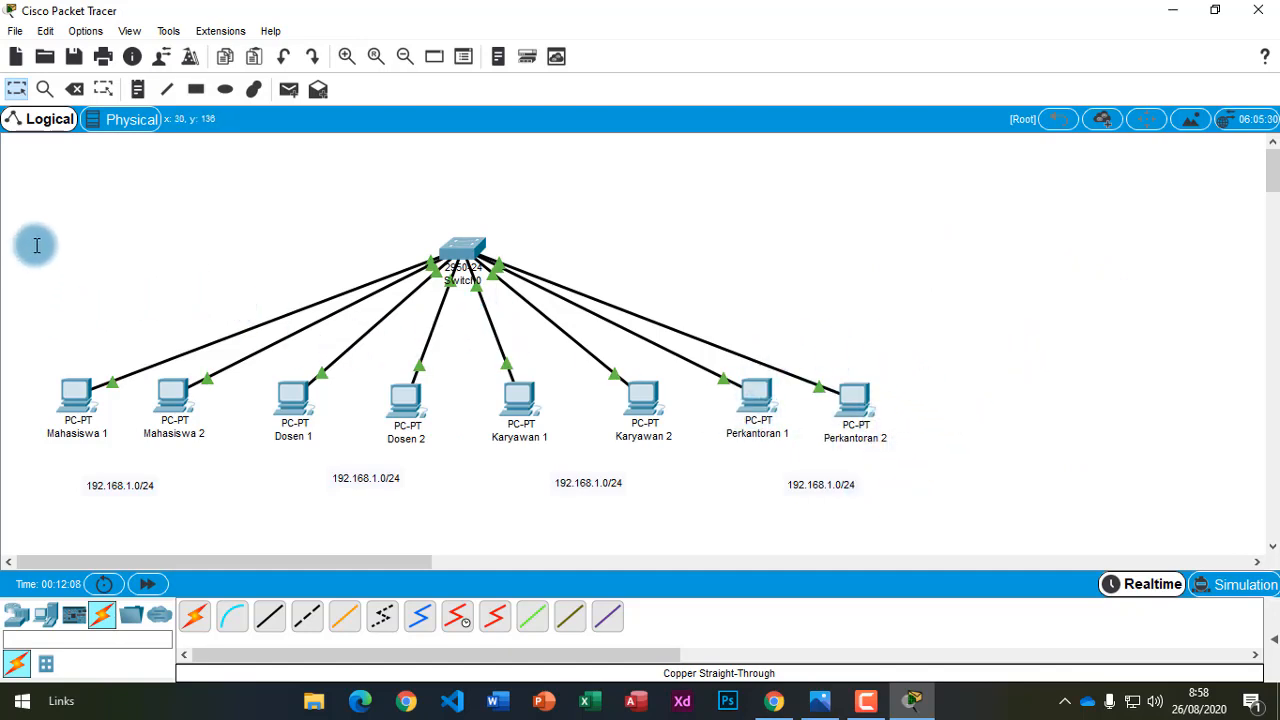
pyautogui.moveTo(17, 200); pyautogui.dragTo(51, 221)
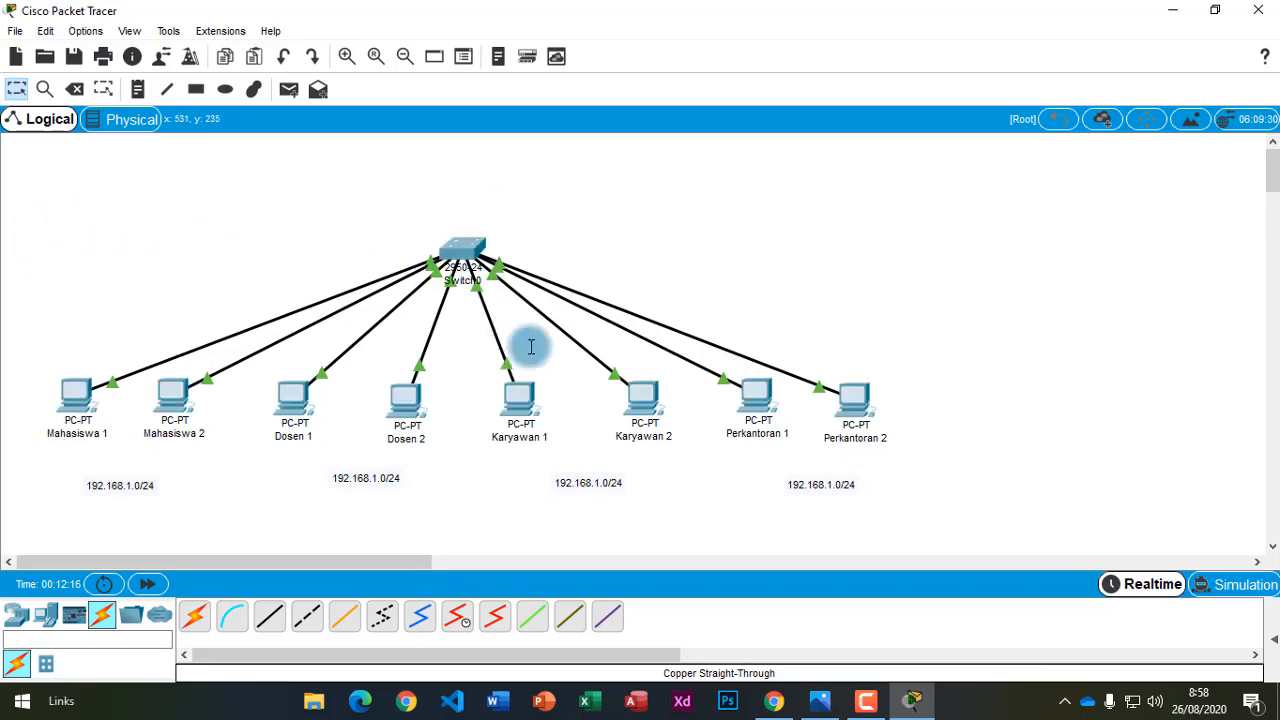
pyautogui.click(777, 703)
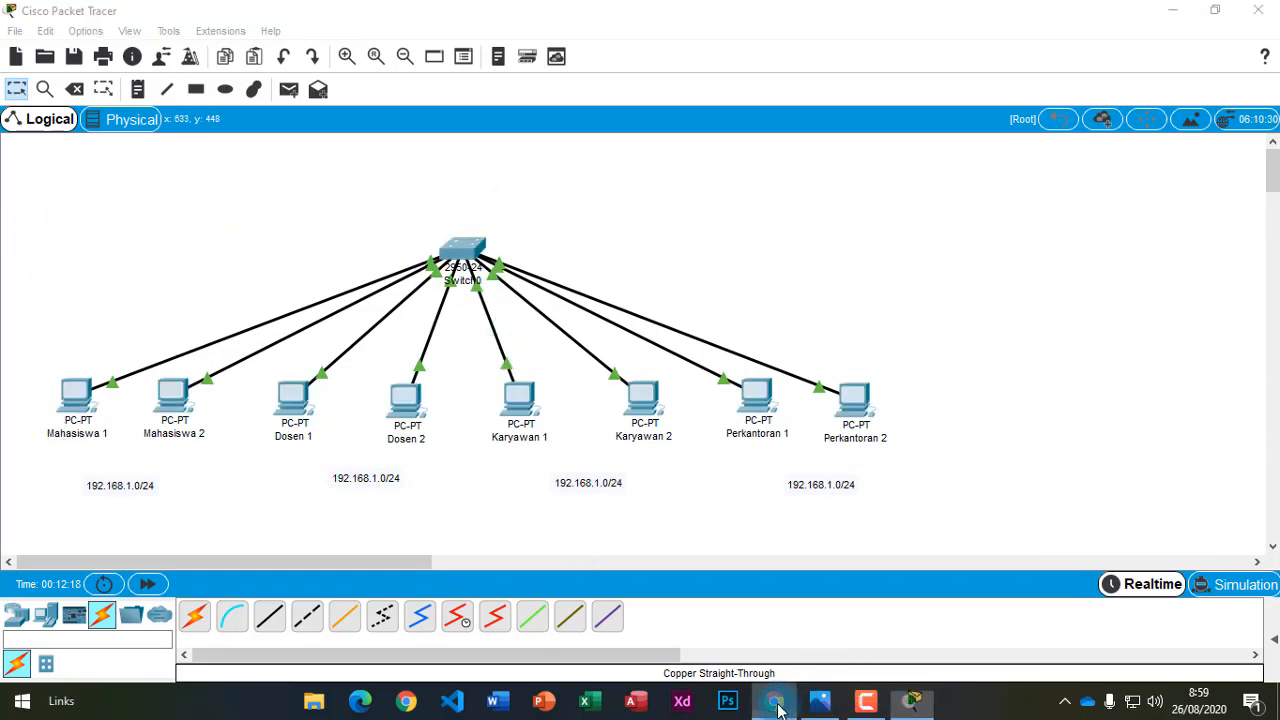
pyautogui.scroll(-4, 550, 500)
pyautogui.scroll(-1, 548, 455)
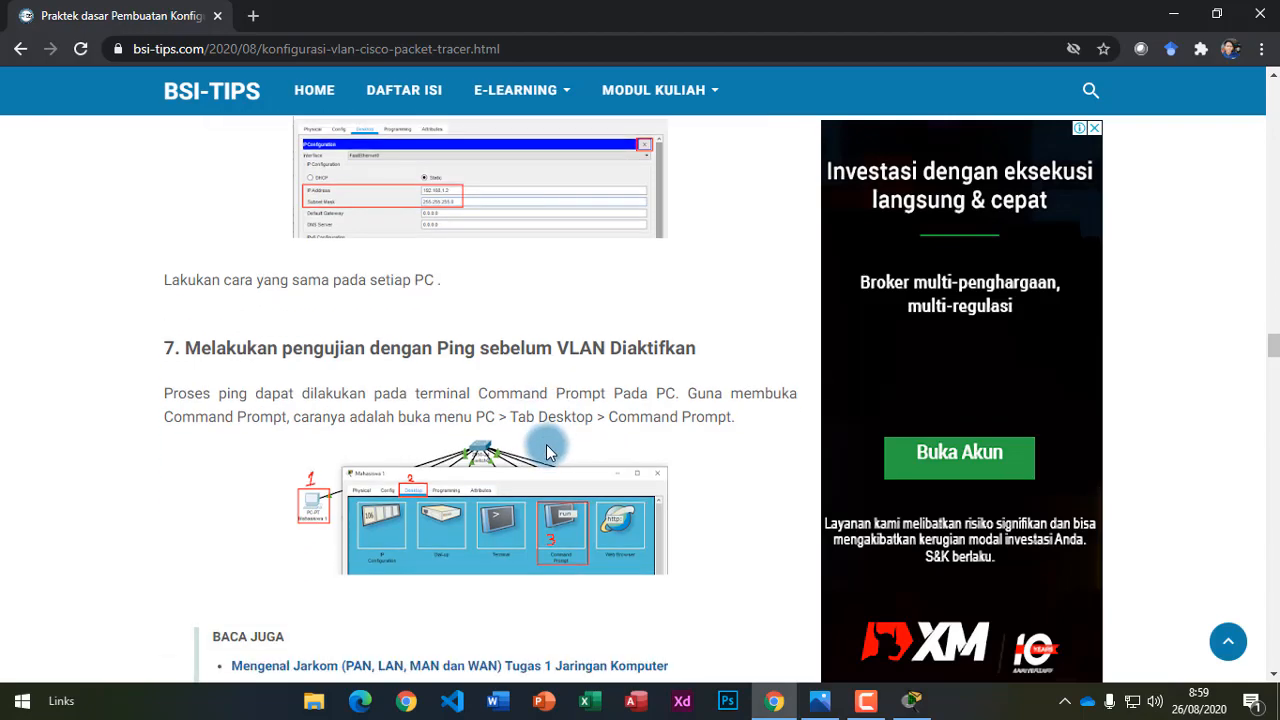
pyautogui.scroll(-1, 553, 444)
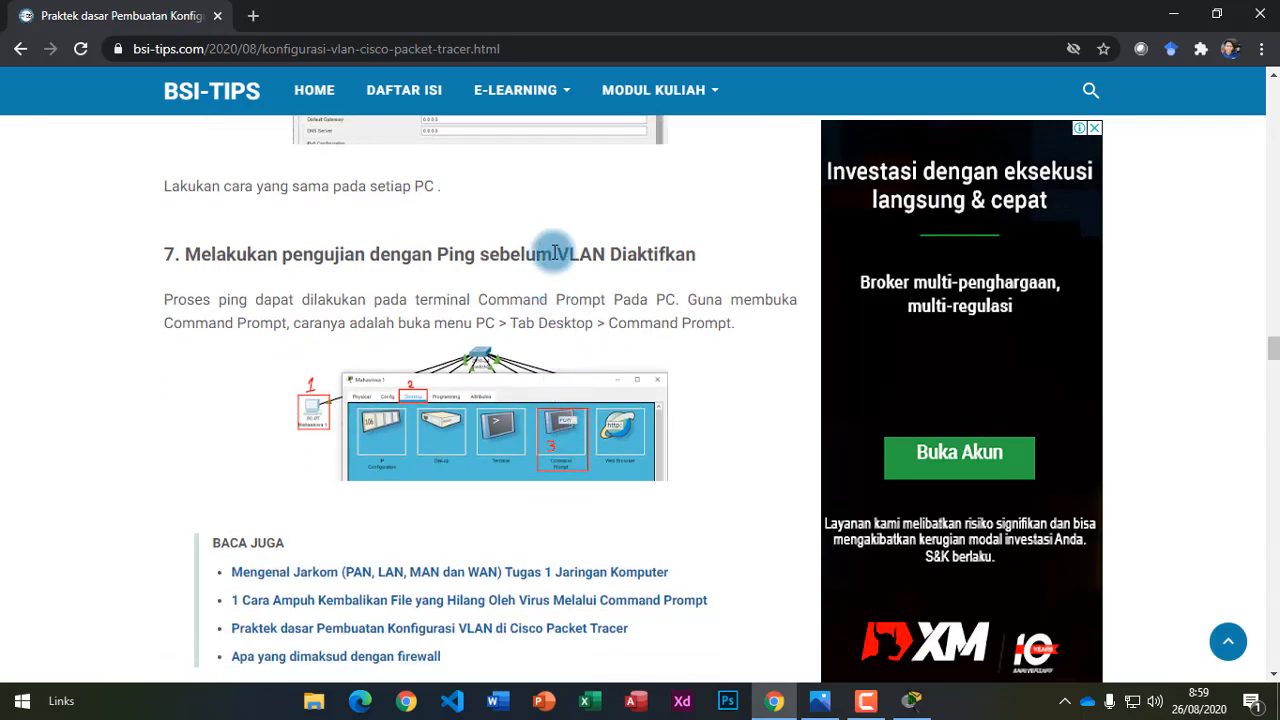
pyautogui.scroll(-1, 557, 403)
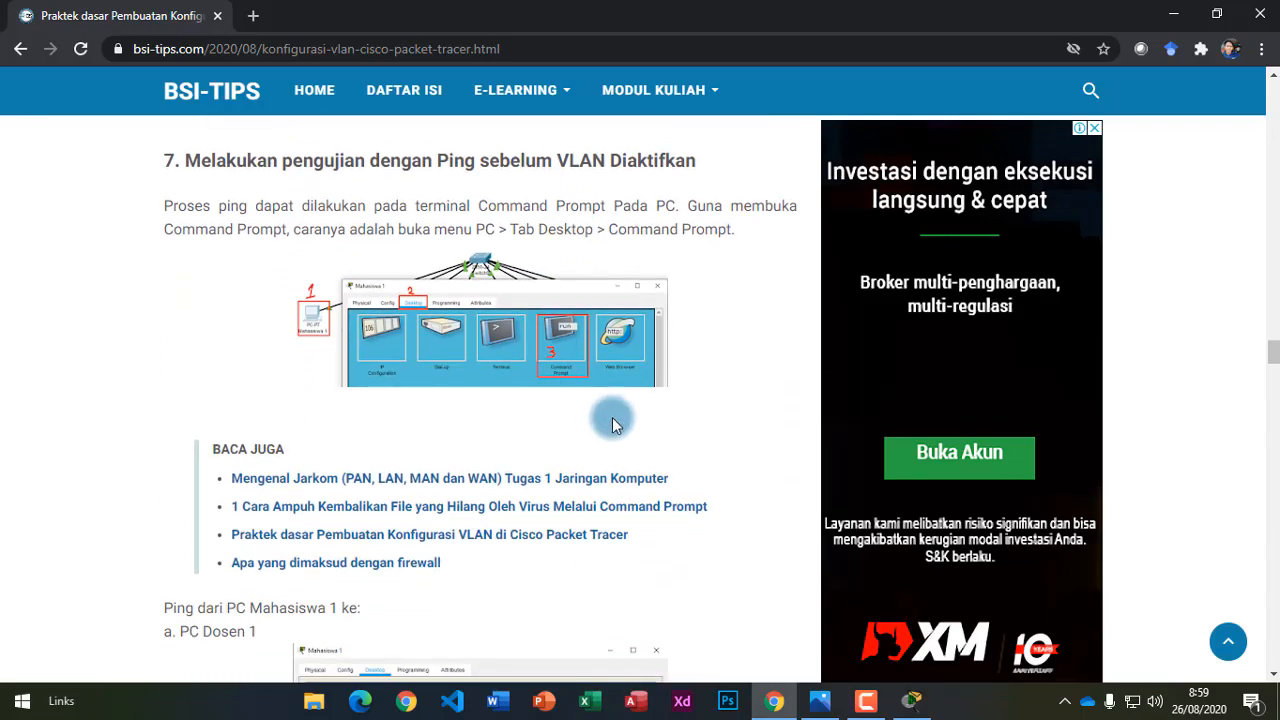
pyautogui.scroll(-3, 519, 540)
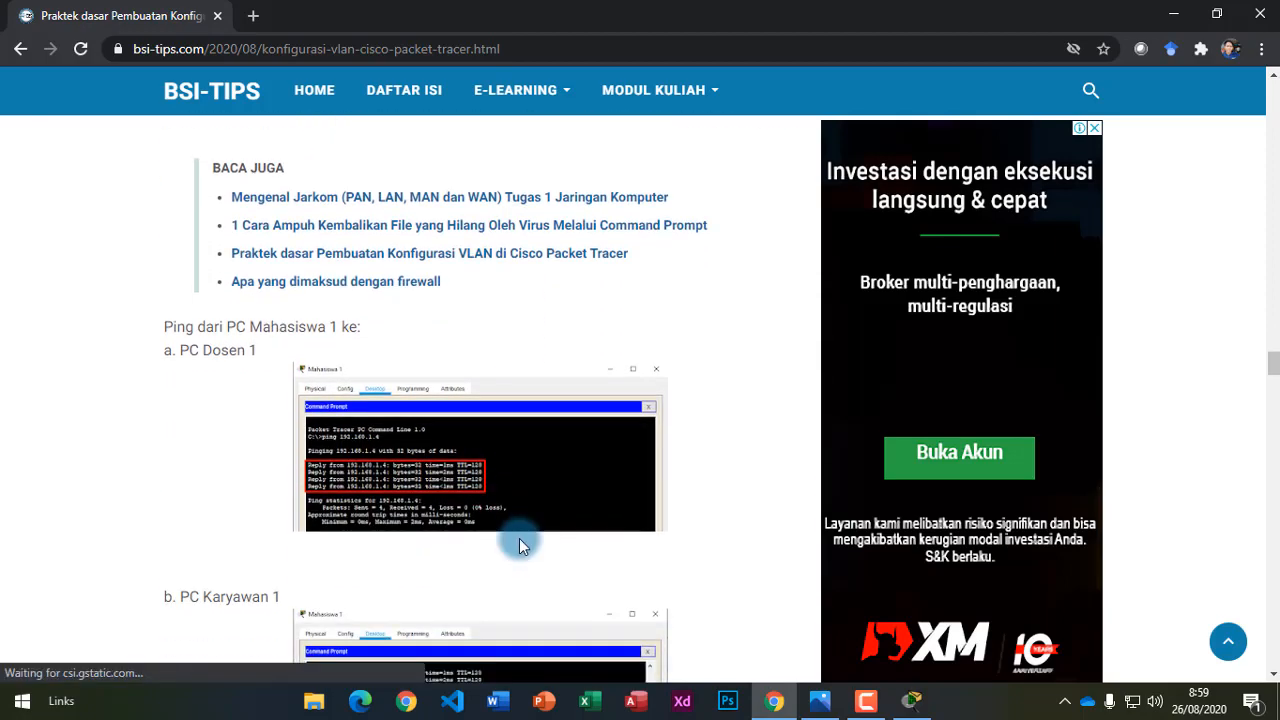
pyautogui.scroll(-1, 494, 422)
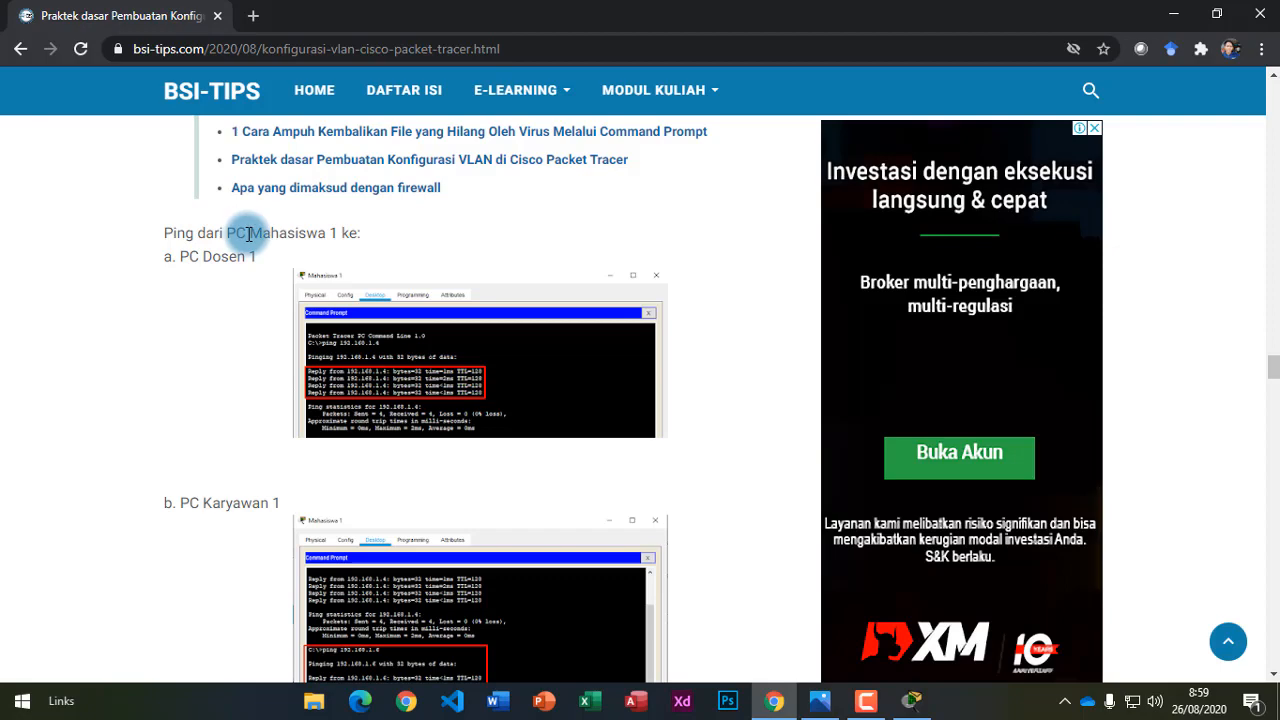
pyautogui.moveTo(251, 232); pyautogui.dragTo(337, 234)
pyautogui.scroll(-2, 289, 305)
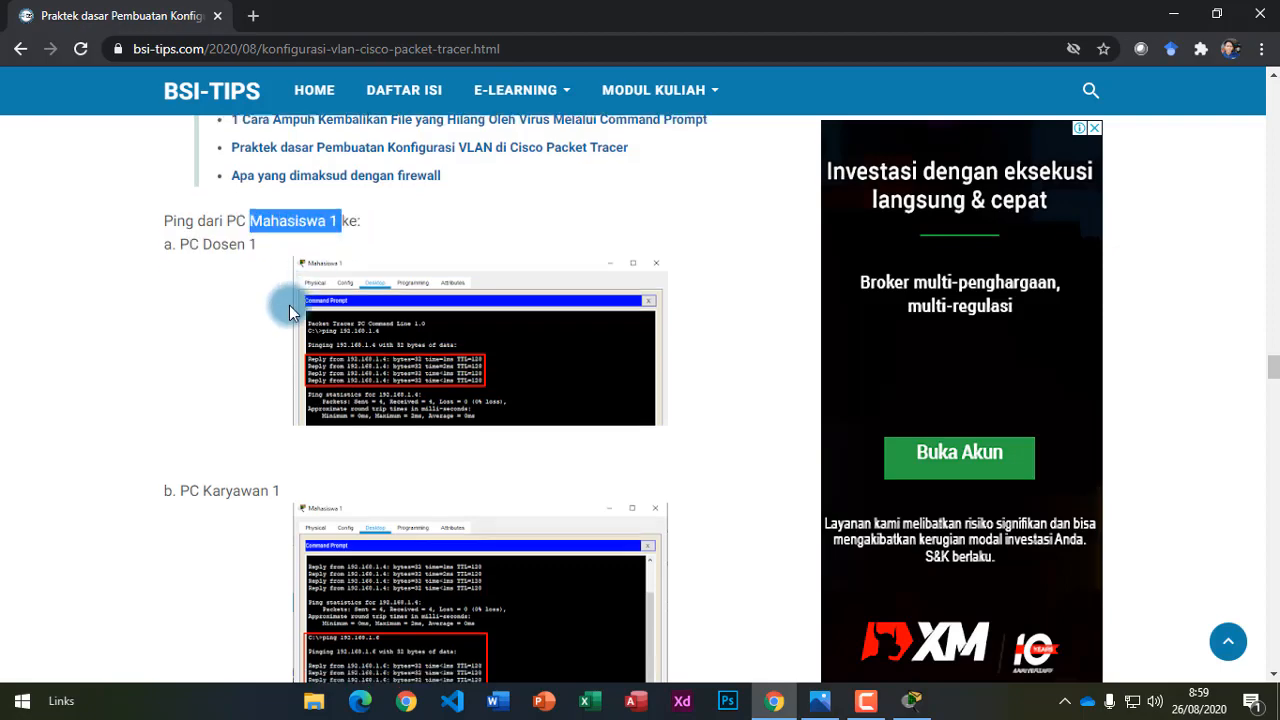
pyautogui.scroll(1, 244, 239)
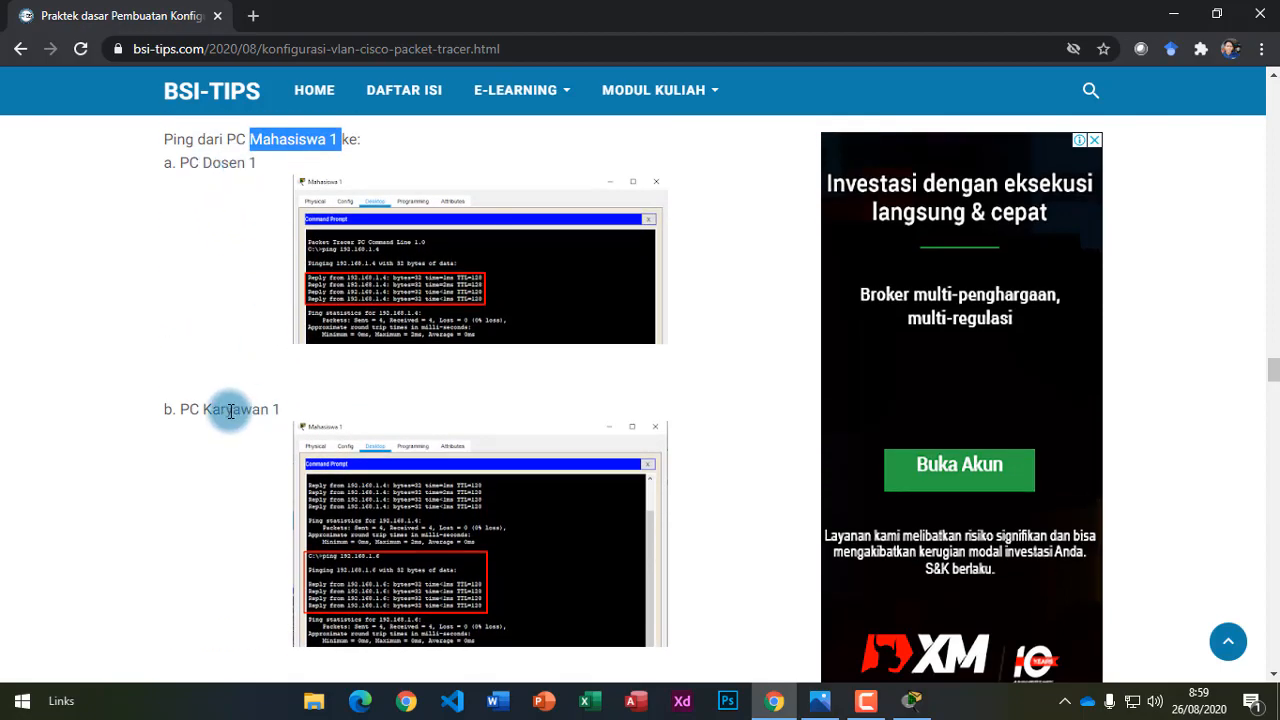
pyautogui.scroll(-1, 240, 400)
pyautogui.scroll(-1, 265, 555)
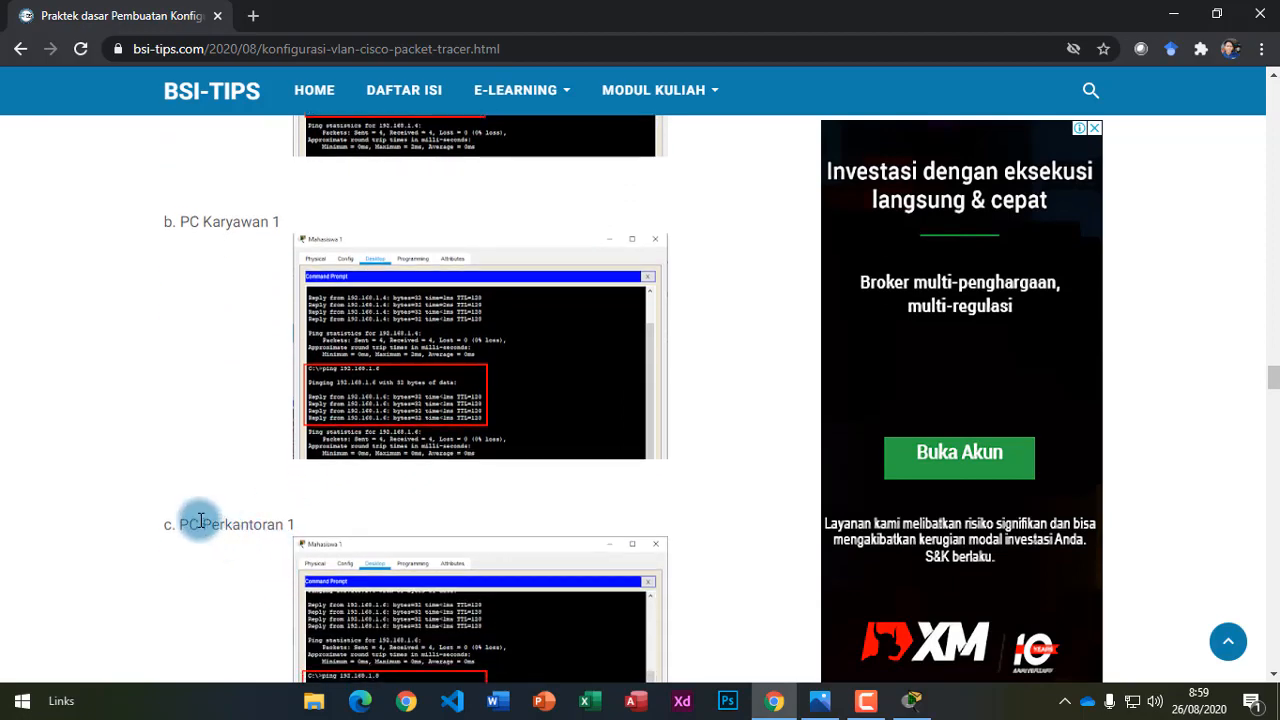
pyautogui.scroll(-3, 383, 546)
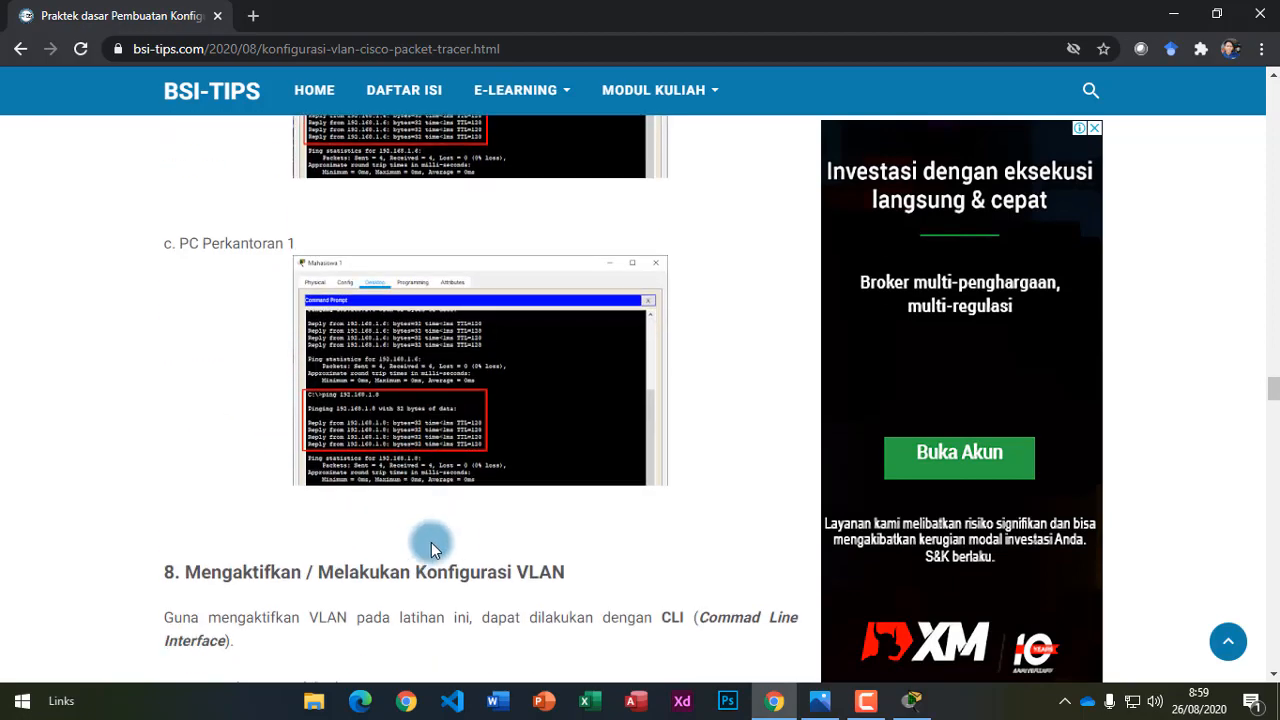
pyautogui.scroll(7, 431, 542)
pyautogui.scroll(3, 645, 540)
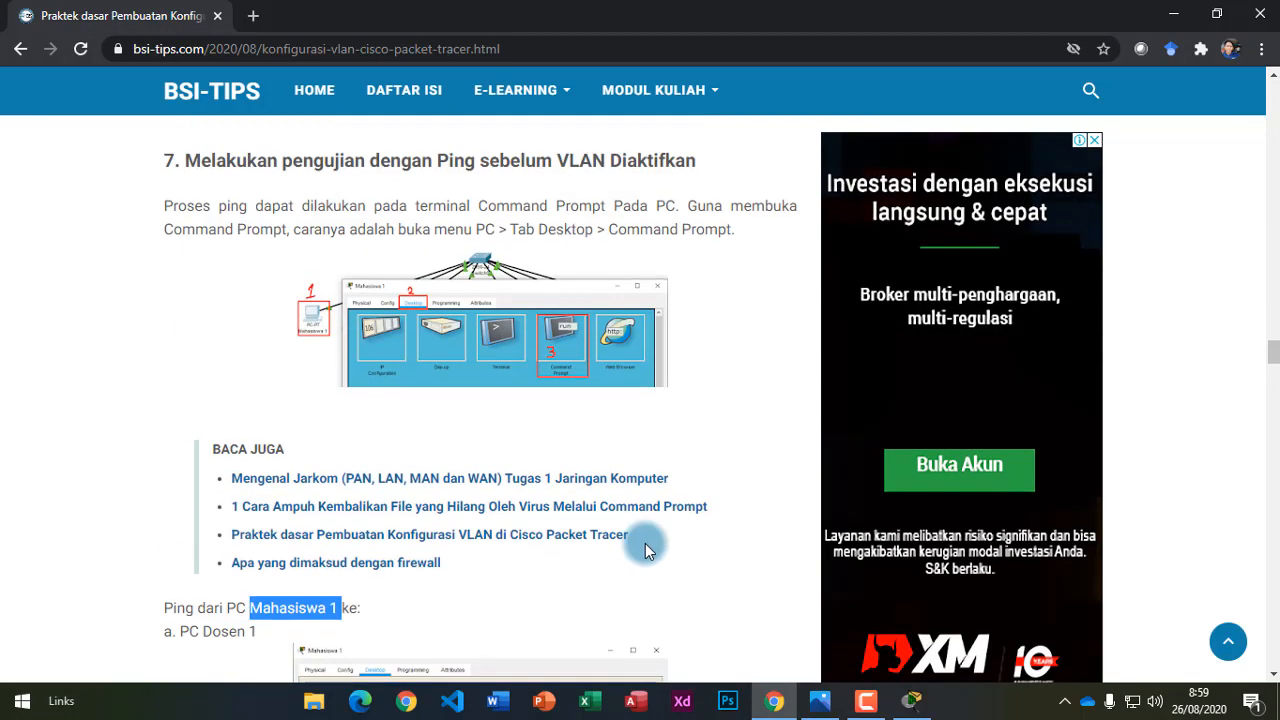
pyautogui.click(747, 462)
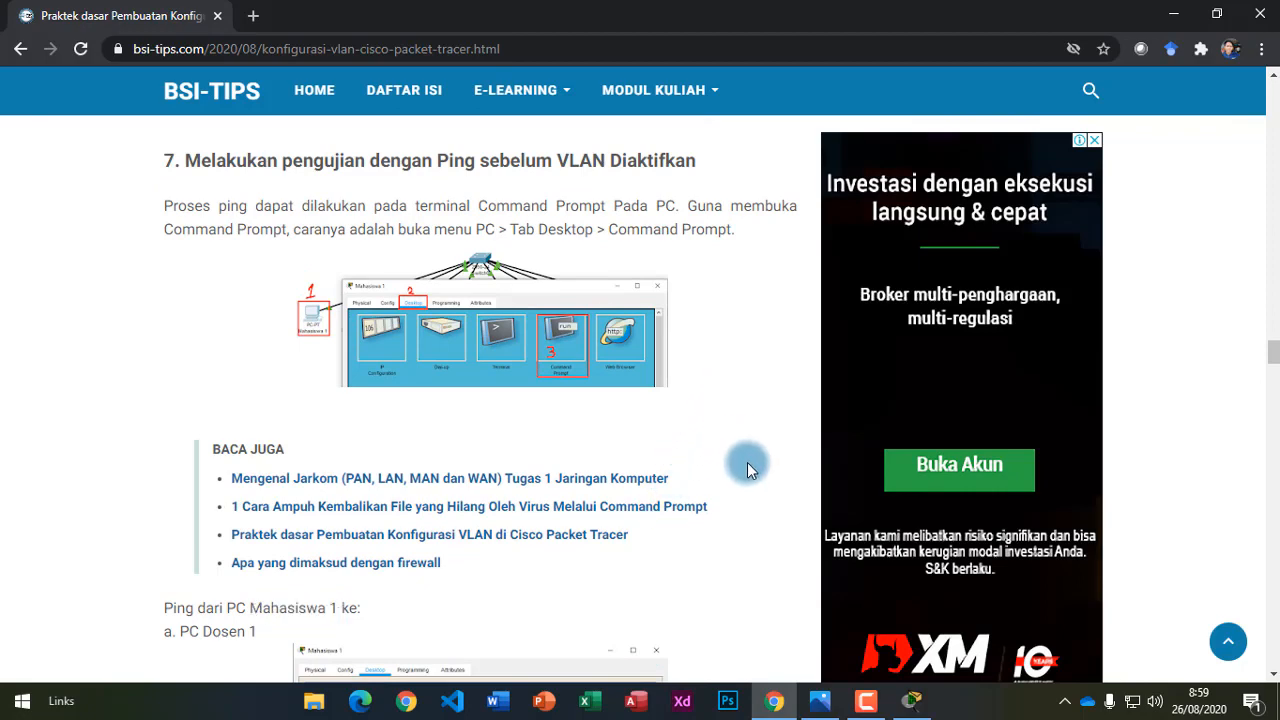
pyautogui.click(1176, 14)
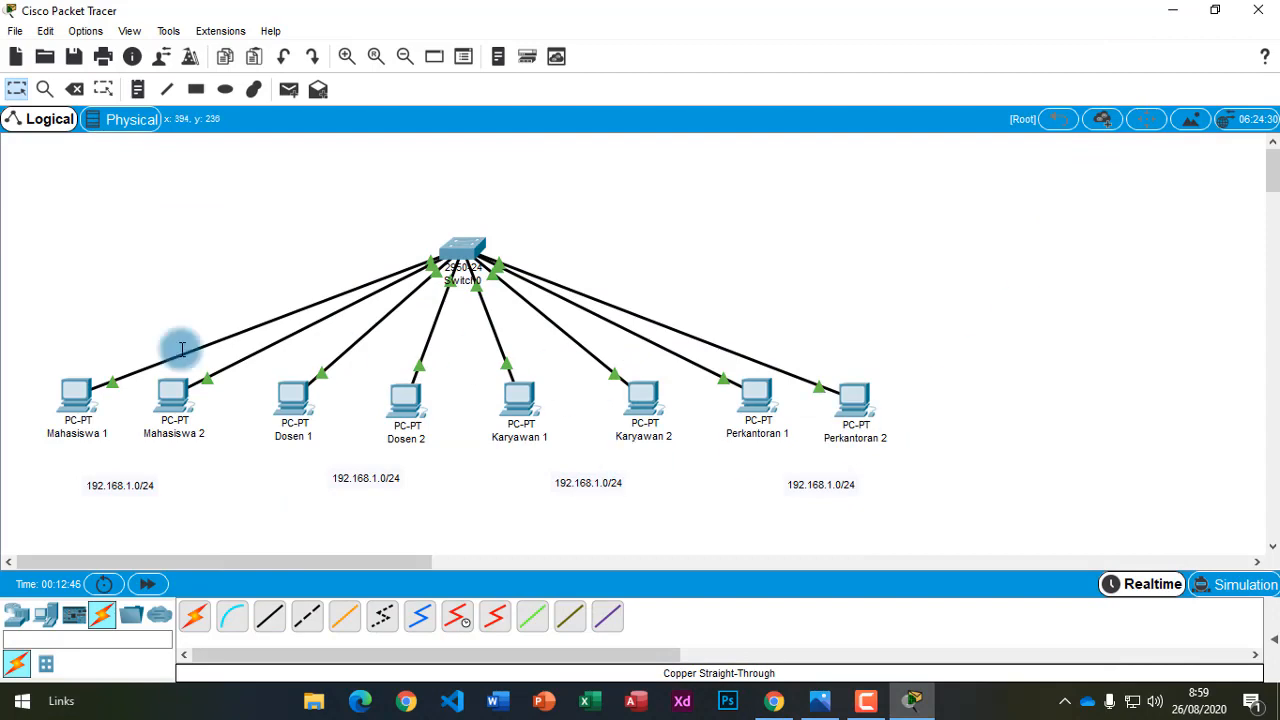
# From Mahasiswa 1's Command Prompt, ping 192.168.1.4 and confirm four replies with 0% loss.
pyautogui.click(70, 400)
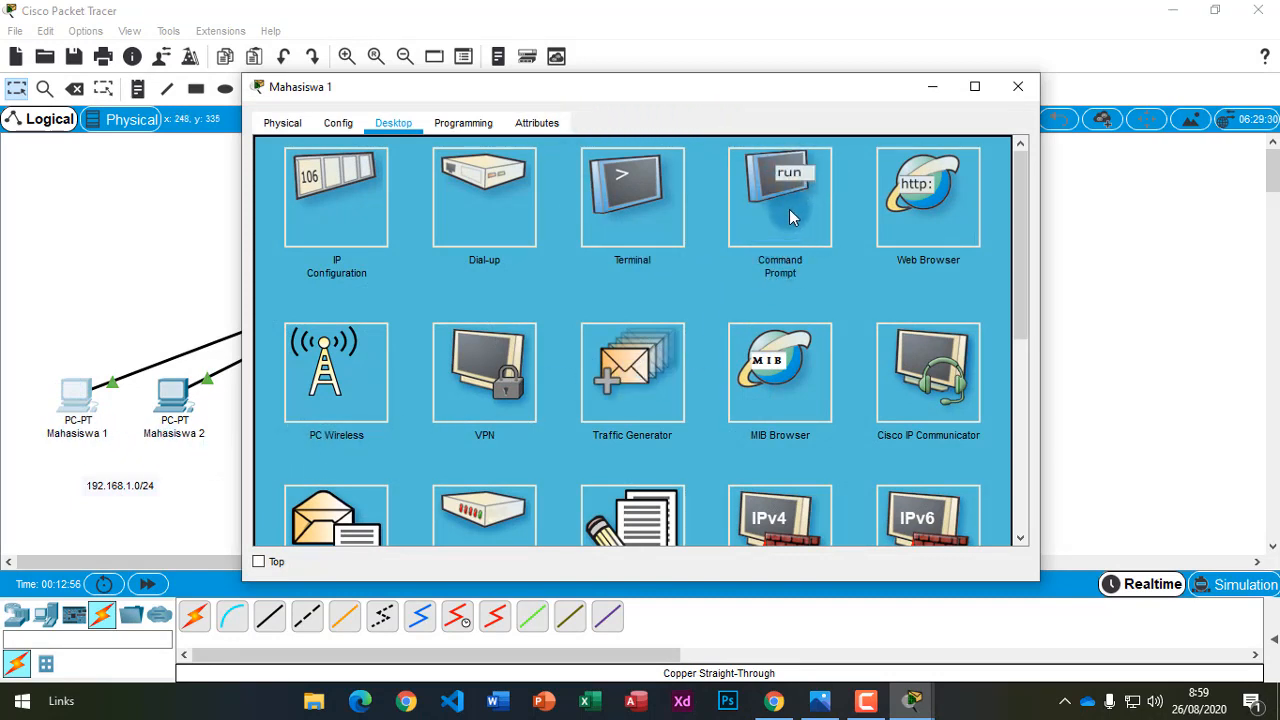
pyautogui.click(789, 209)
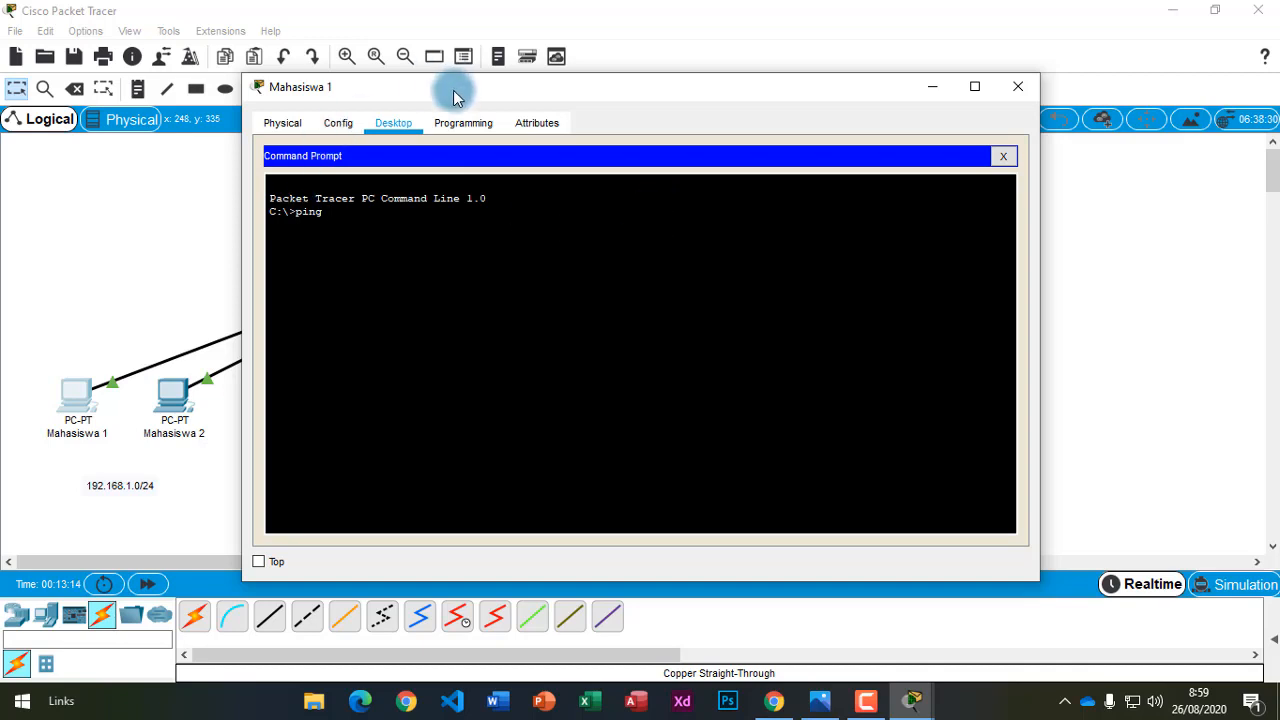
pyautogui.moveTo(470, 88); pyautogui.dragTo(712, 89)
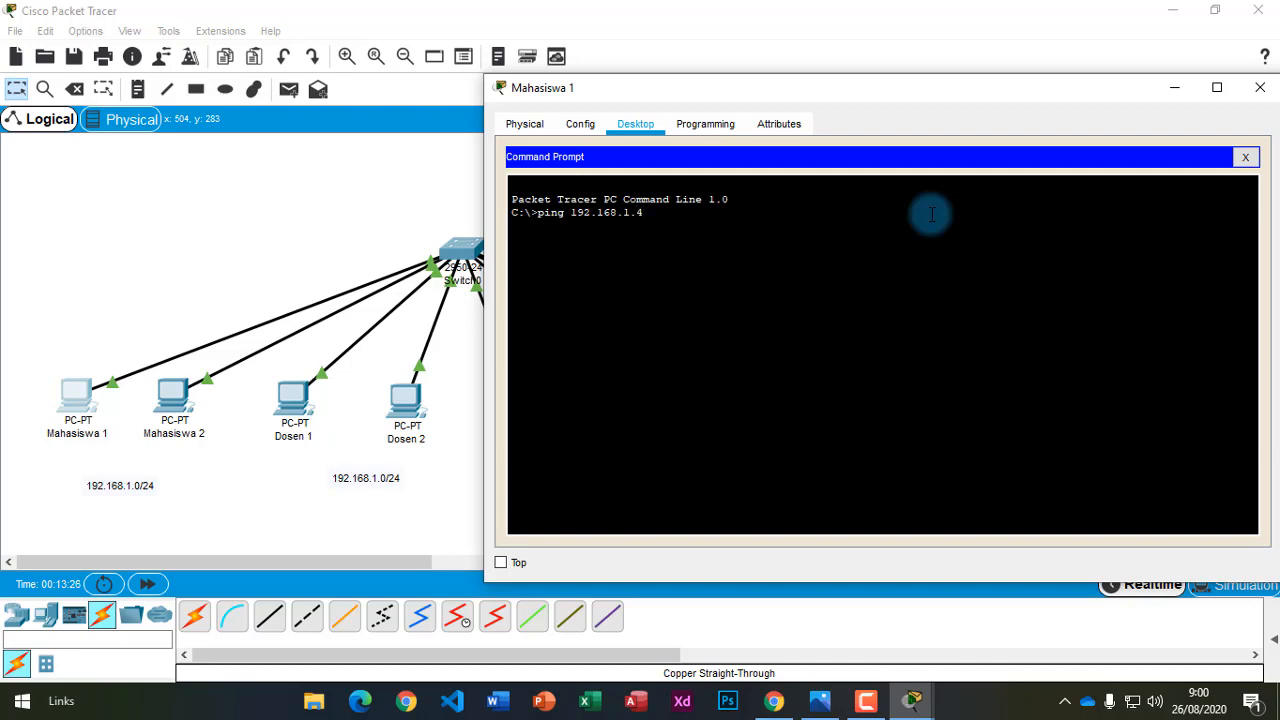
pyautogui.press('Return')
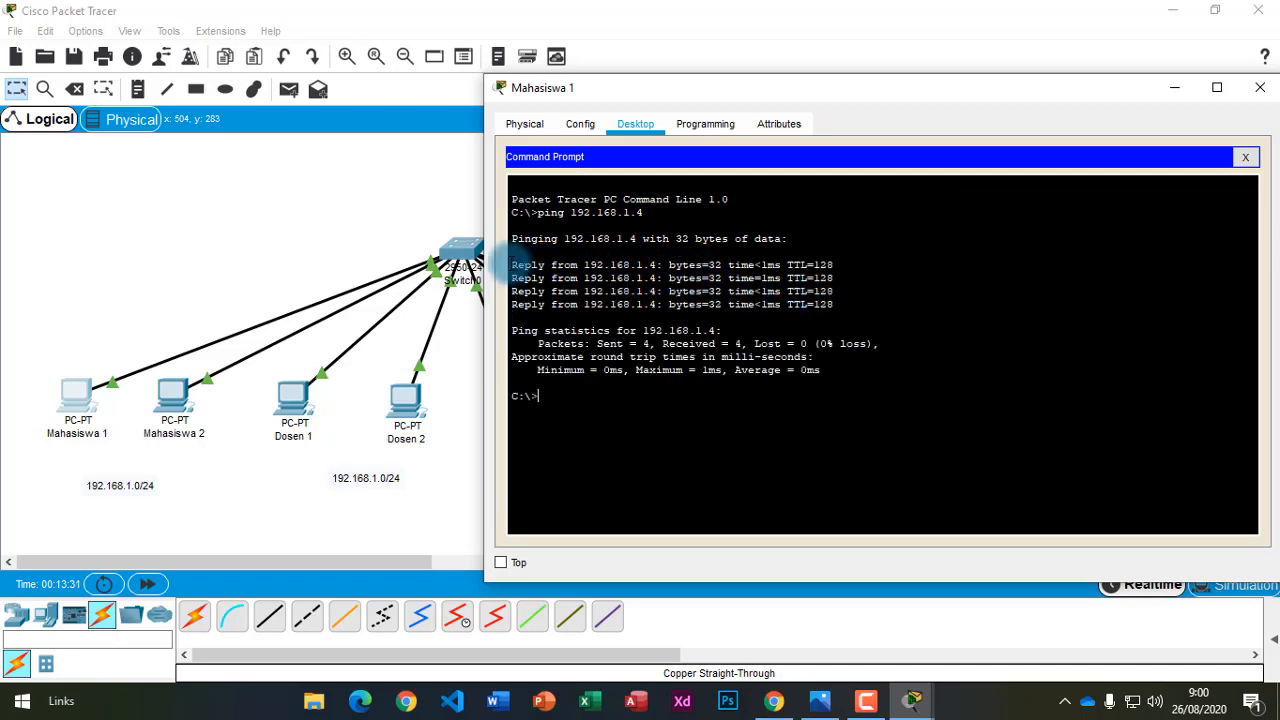
pyautogui.moveTo(508, 264); pyautogui.dragTo(835, 308)
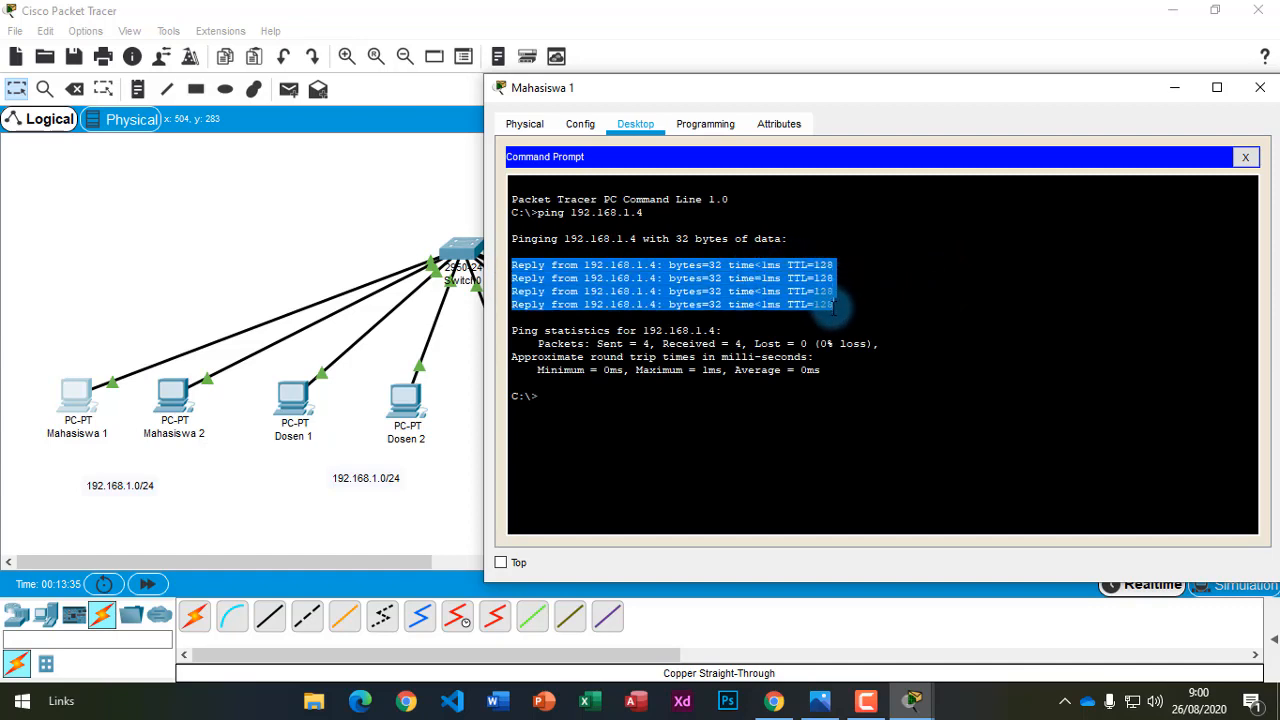
pyautogui.click(839, 302)
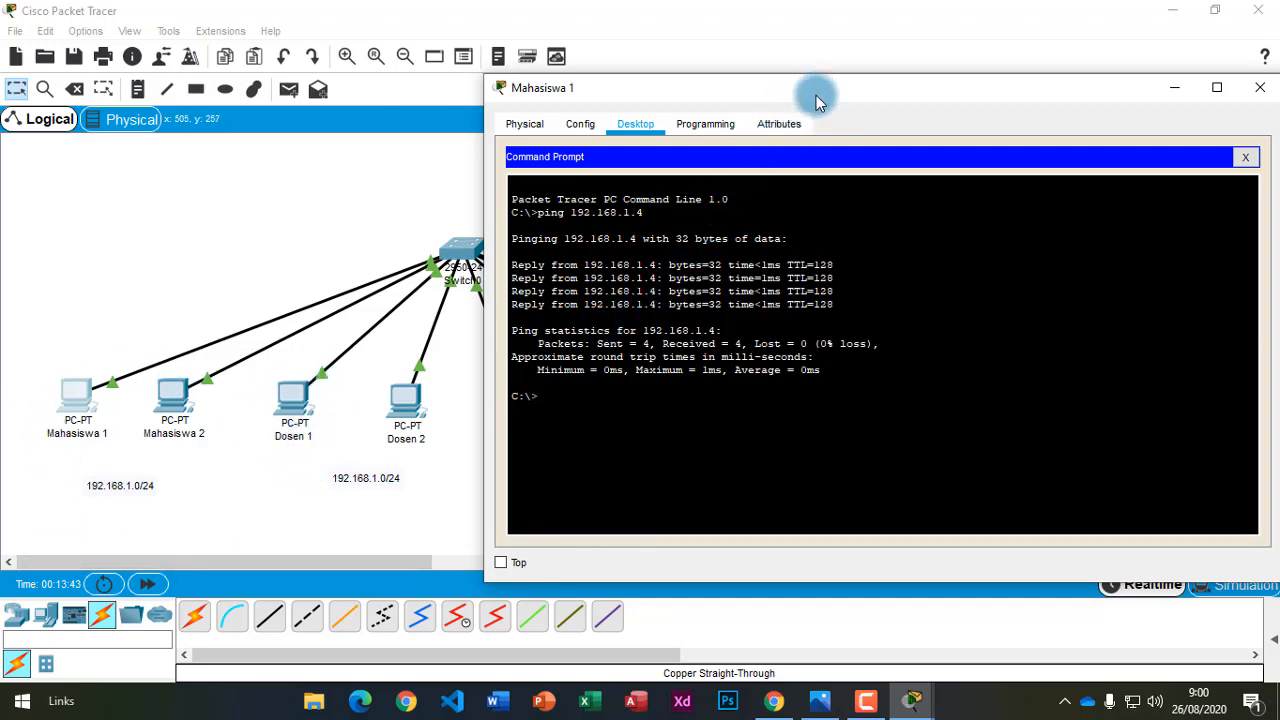
pyautogui.moveTo(818, 100); pyautogui.dragTo(552, 76)
# Bring Mahasiswa 1's Command Prompt back in front of the topology.
pyautogui.moveTo(682, 82); pyautogui.dragTo(681, 82)
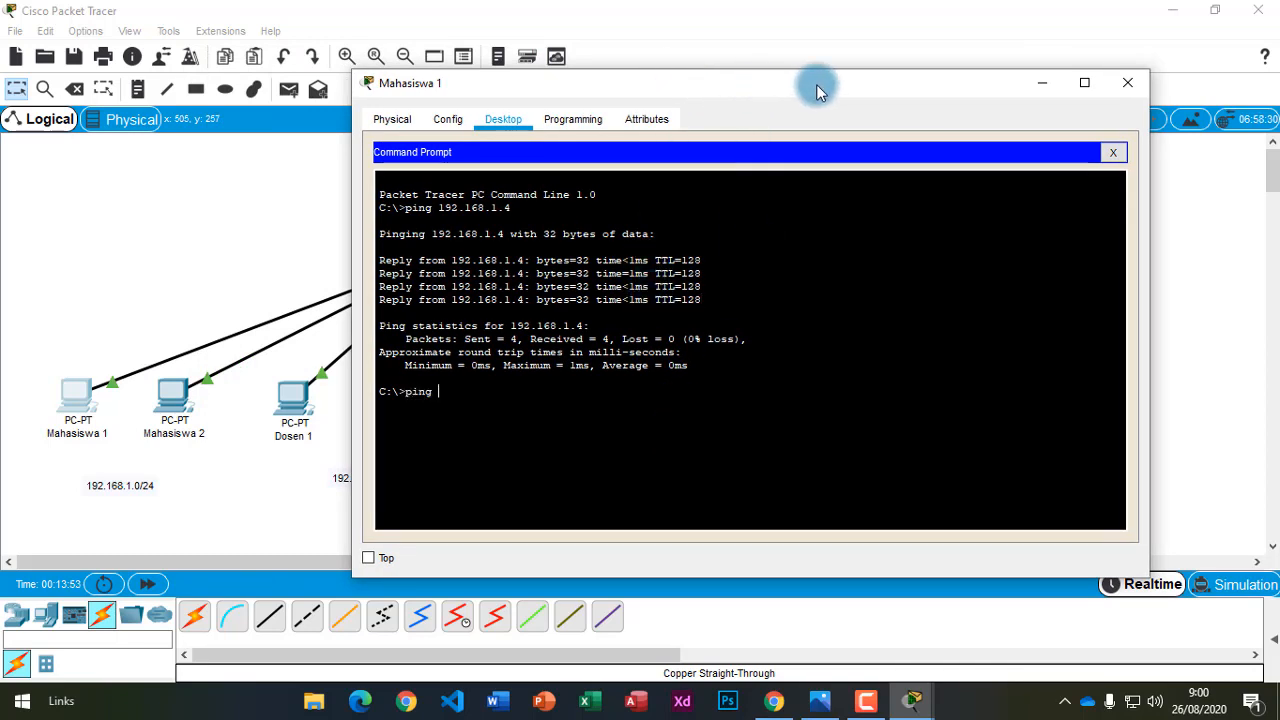
pyautogui.click(946, 59)
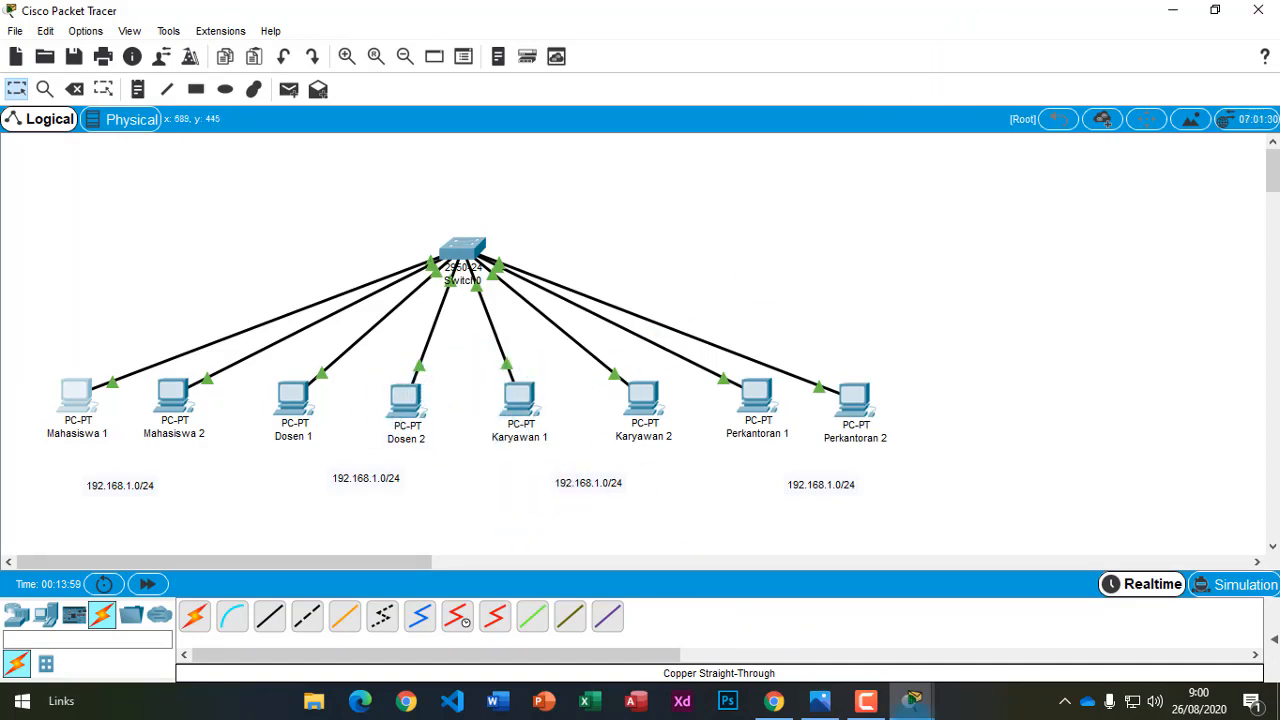
pyautogui.moveTo(920, 705)
pyautogui.click(955, 626)
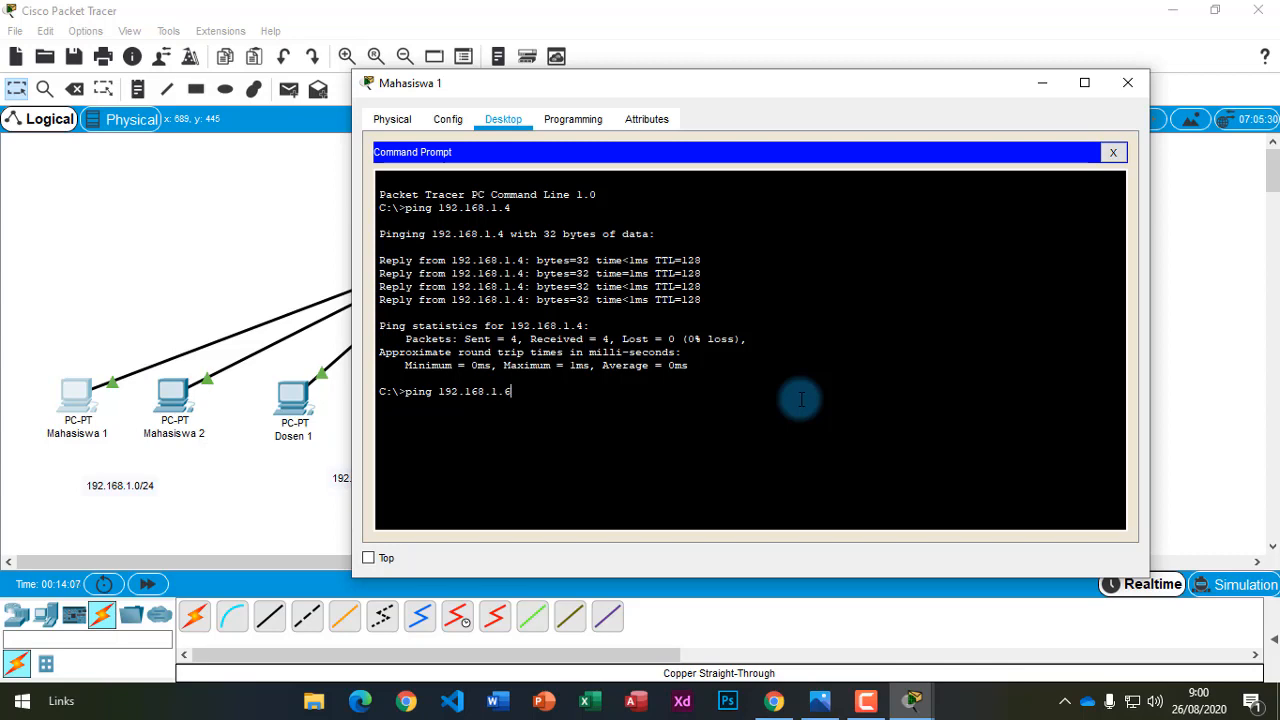
# Ping 192.168.1.6 from Mahasiswa 1, getting four replies with 0% loss.
pyautogui.press('Return')
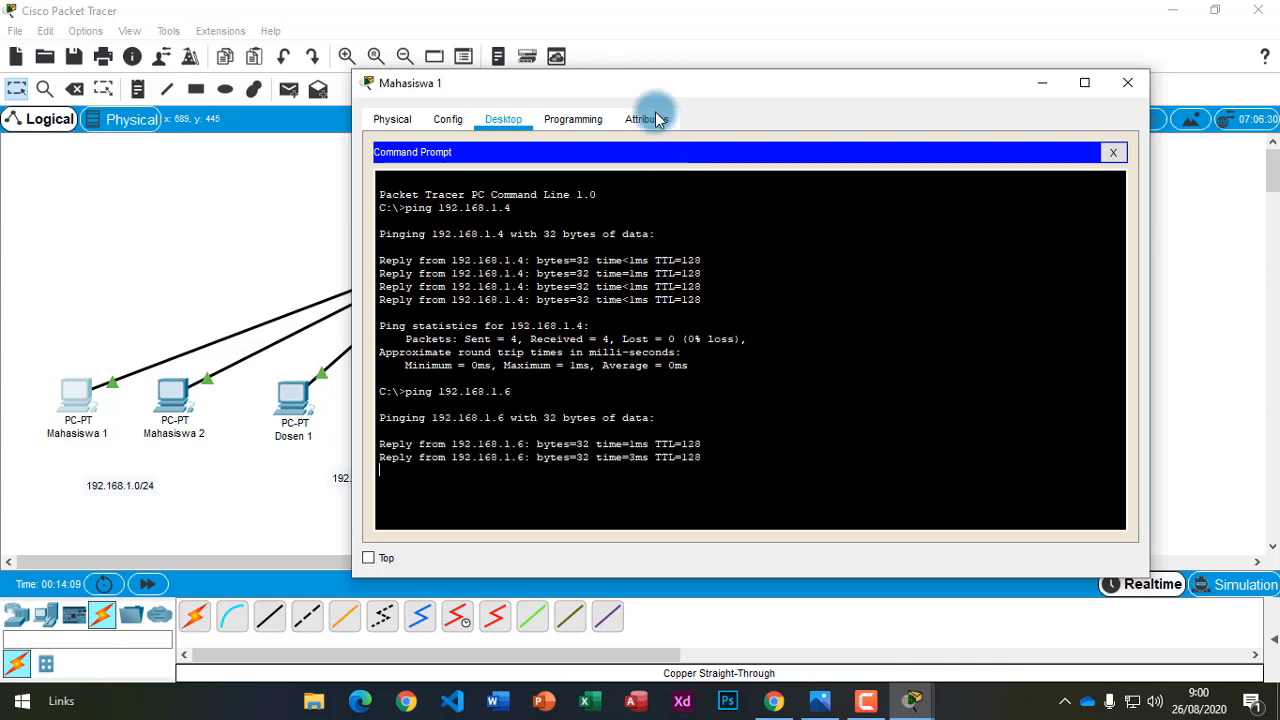
pyautogui.moveTo(670, 94); pyautogui.dragTo(725, 53)
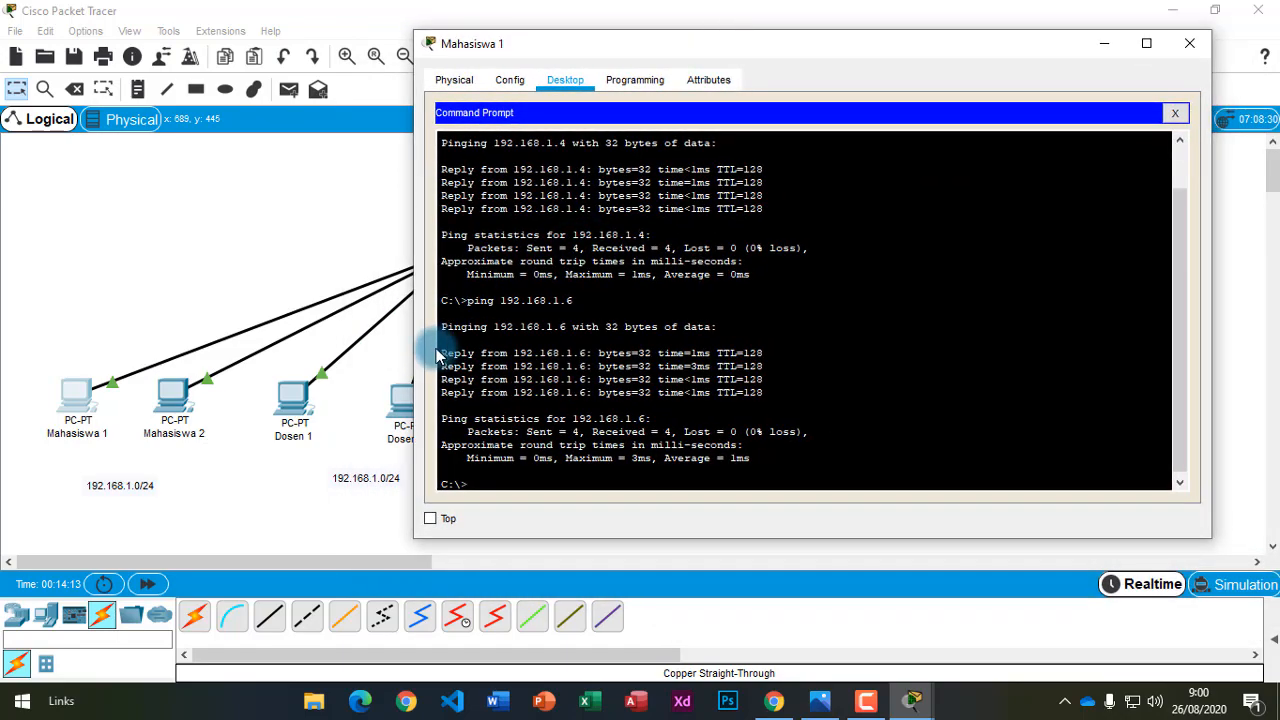
pyautogui.moveTo(441, 352); pyautogui.dragTo(765, 392)
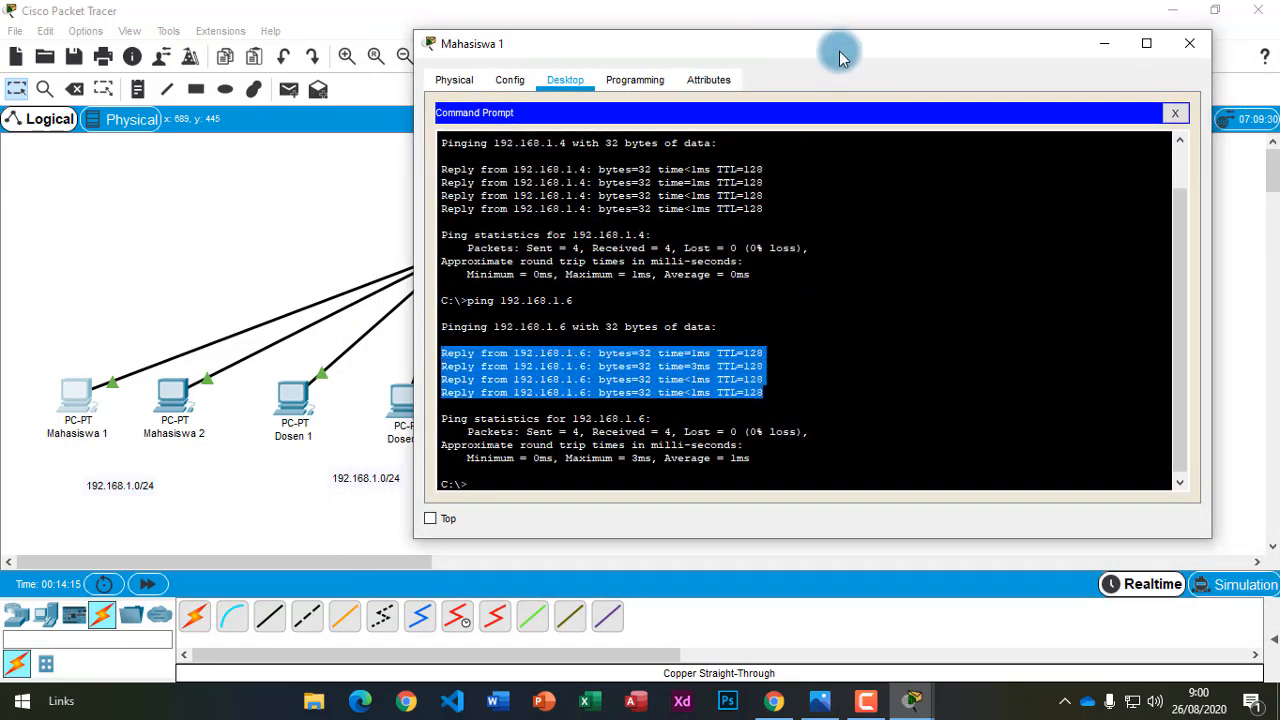
pyautogui.moveTo(838, 52); pyautogui.dragTo(525, 69)
pyautogui.click(951, 26)
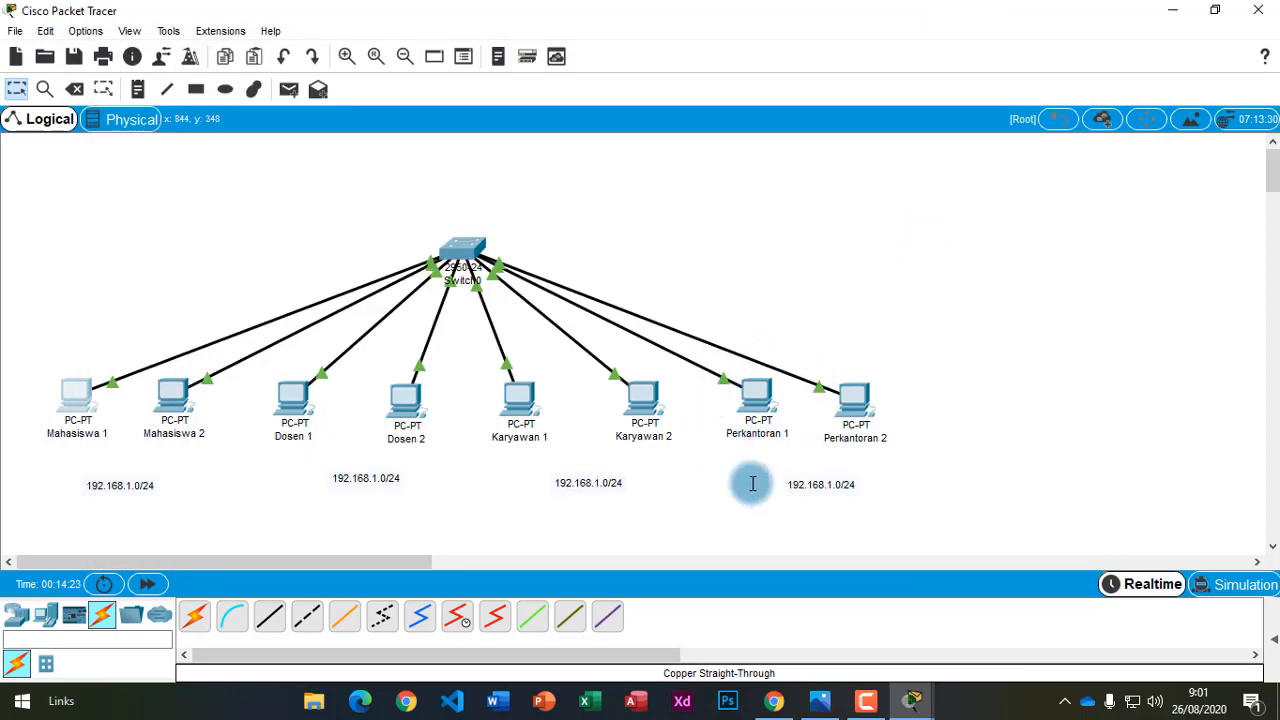
pyautogui.moveTo(914, 695)
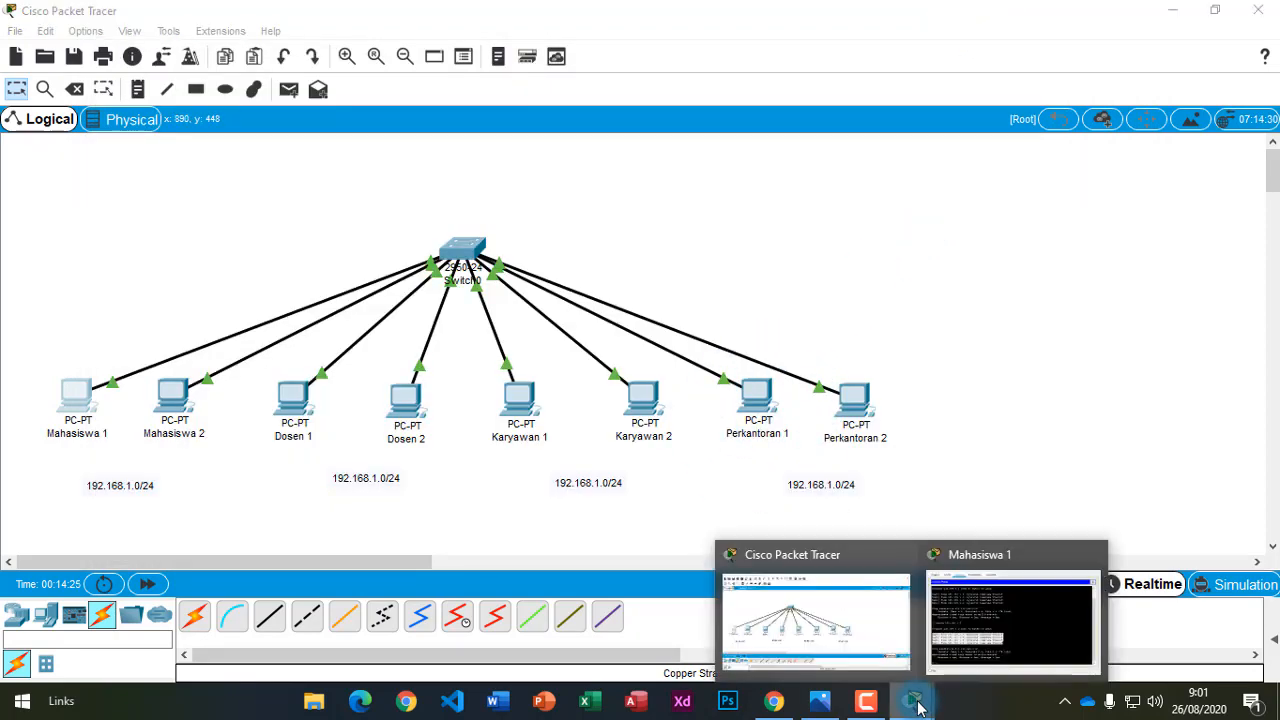
pyautogui.click(1013, 645)
# Ping 192.168.1.8 from Mahasiswa 1's Command Prompt.
pyautogui.click(457, 402)
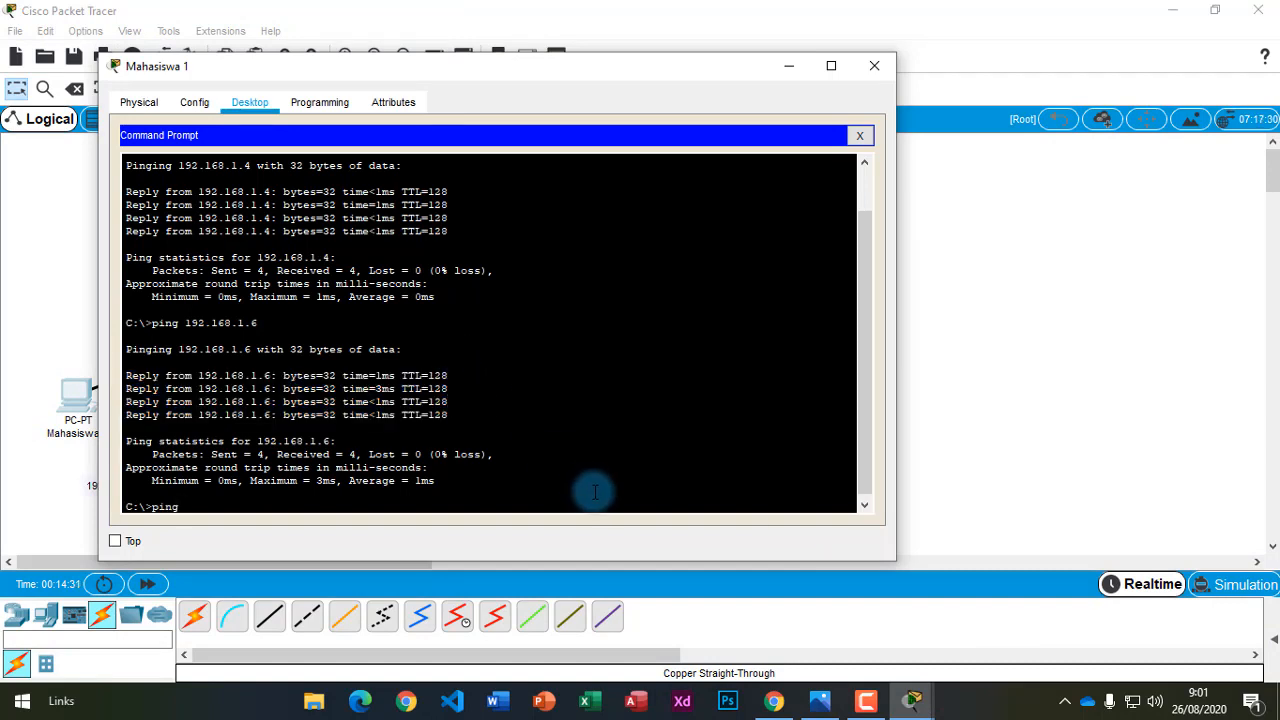
pyautogui.click(1000, 507)
pyautogui.moveTo(920, 688)
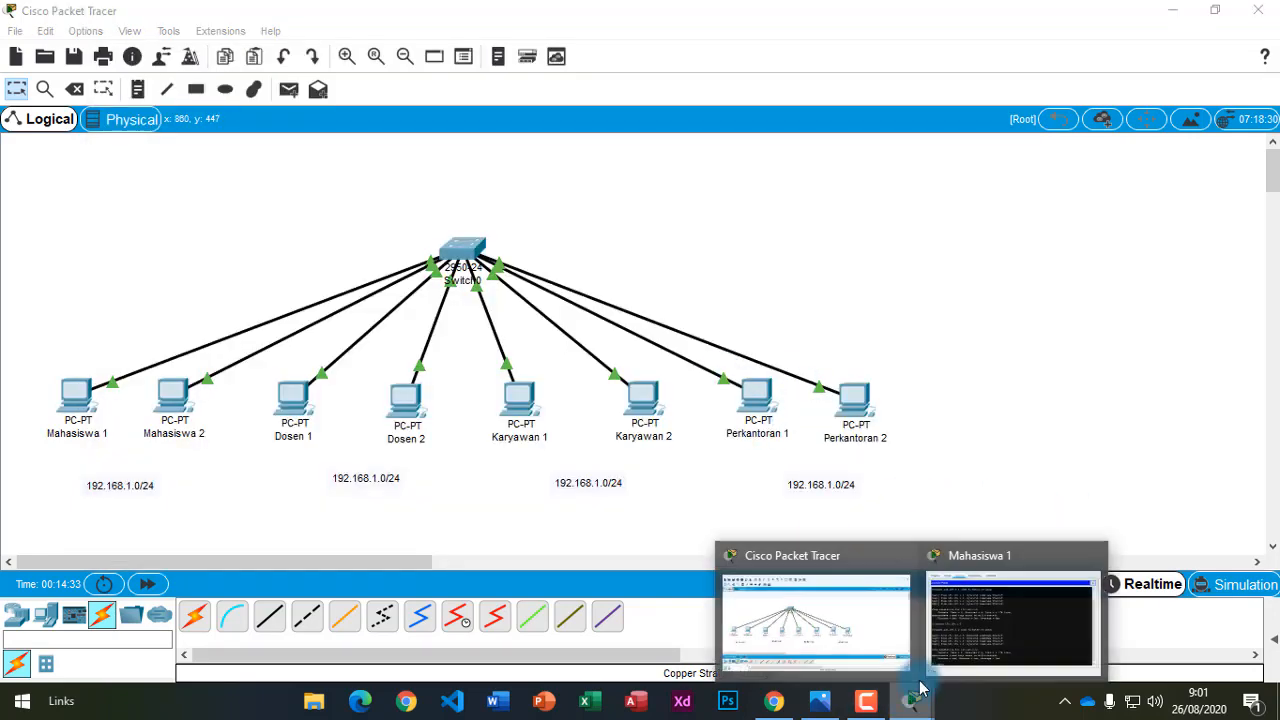
pyautogui.click(990, 615)
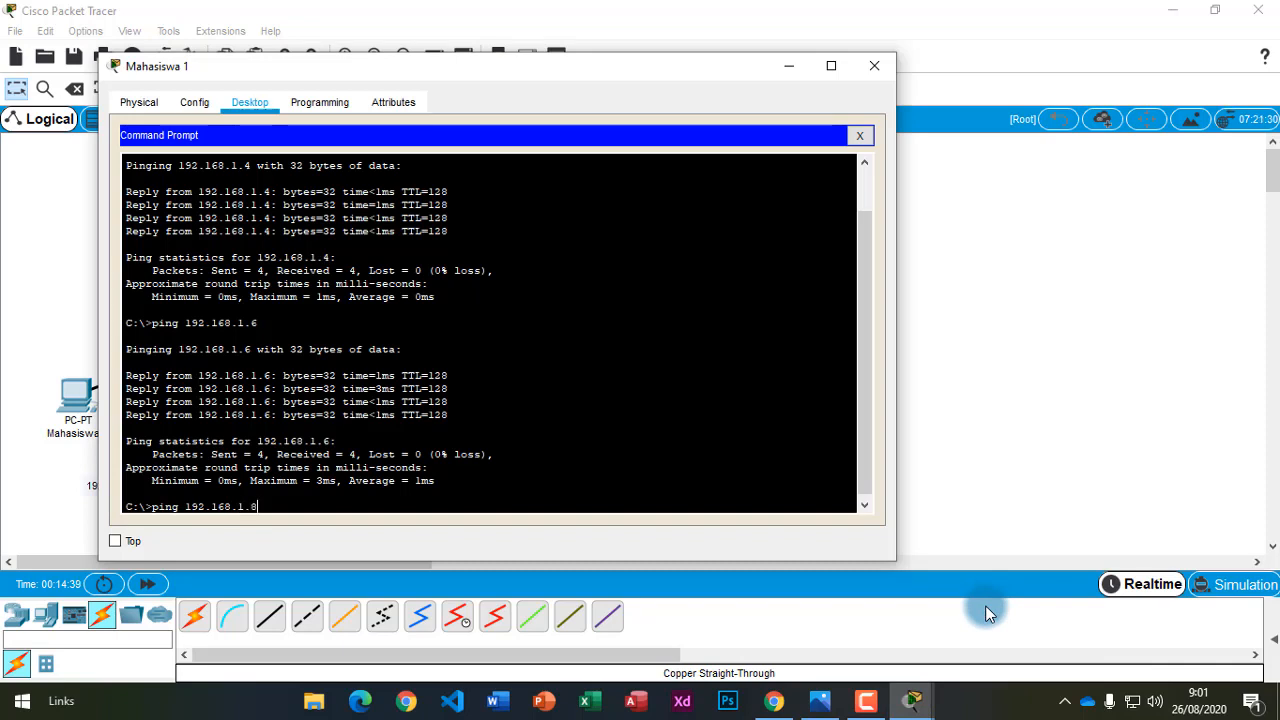
pyautogui.press('Return')
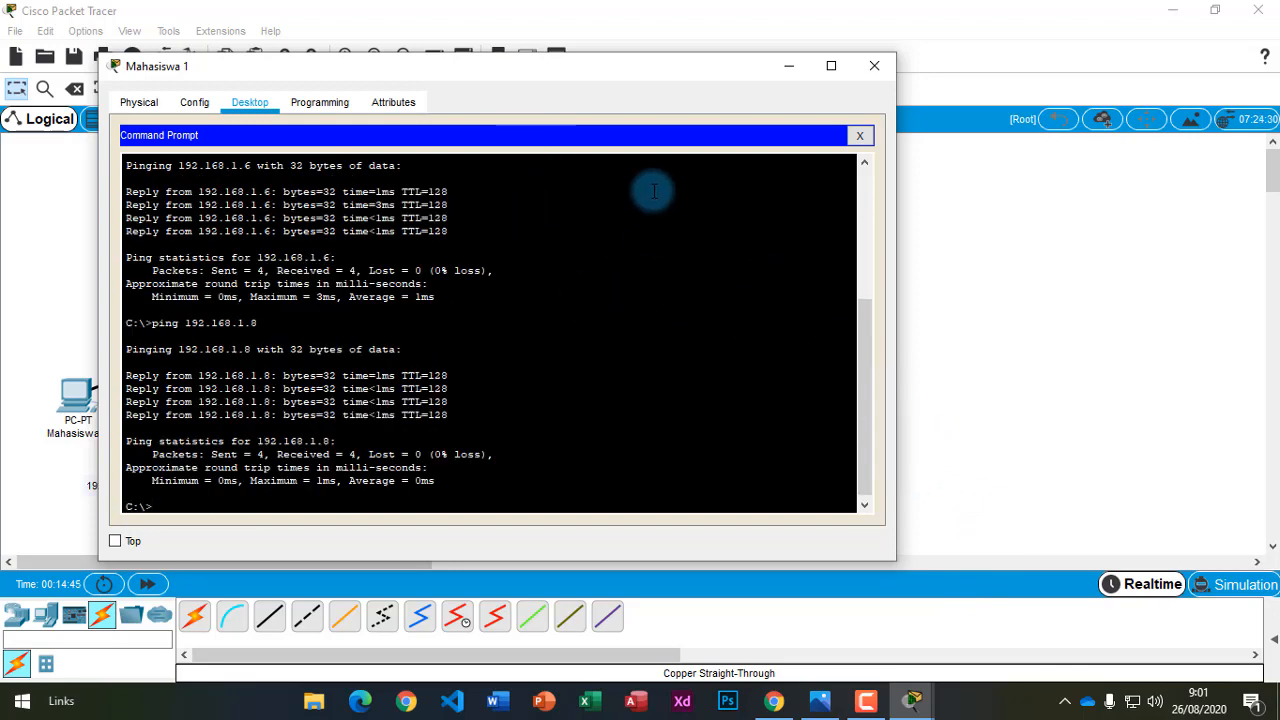
# Box-select the row of PCs and Switch0 on the topology canvas.
pyautogui.click(763, 27)
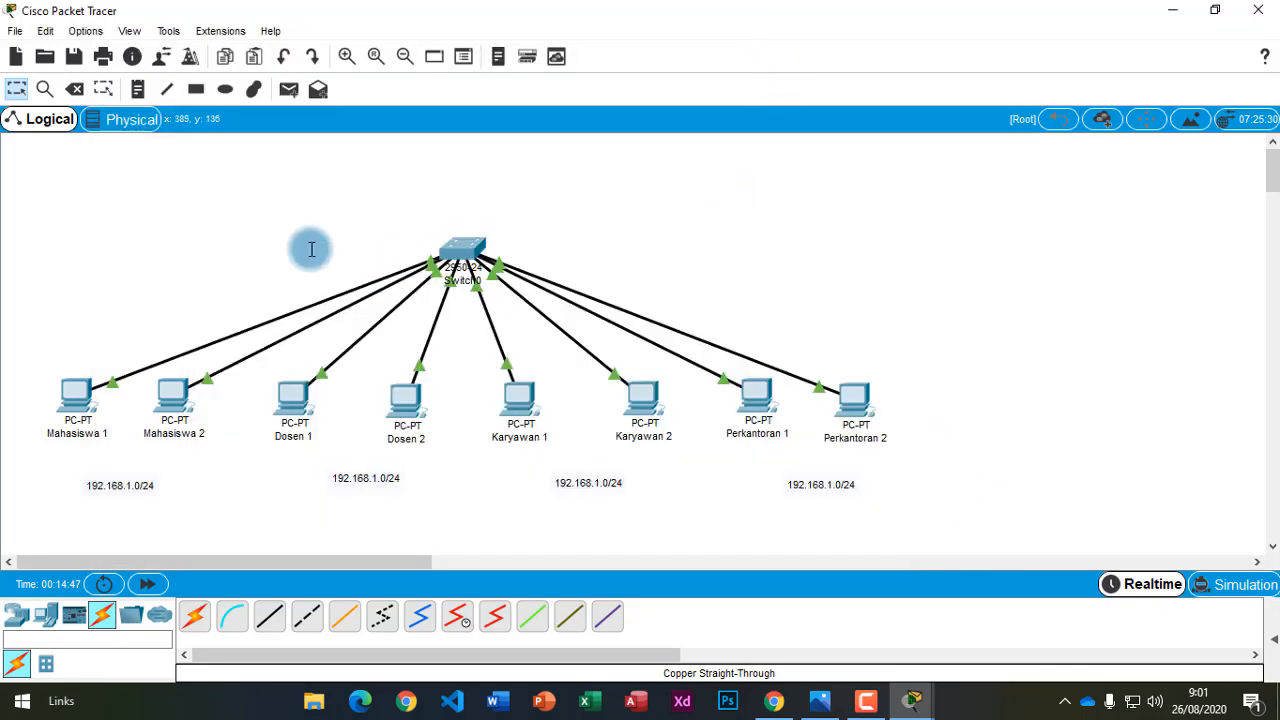
pyautogui.moveTo(42, 208); pyautogui.dragTo(1006, 449)
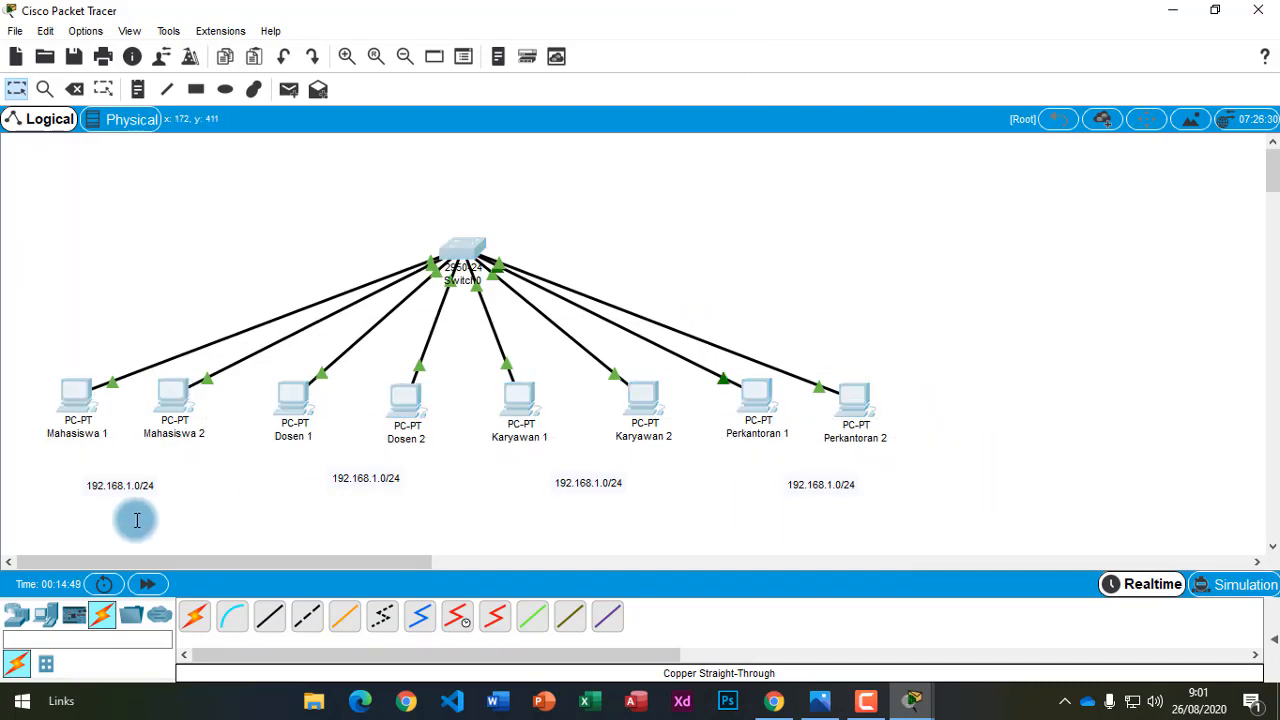
pyautogui.moveTo(8, 355); pyautogui.dragTo(1051, 425)
pyautogui.moveTo(398, 201); pyautogui.dragTo(549, 298)
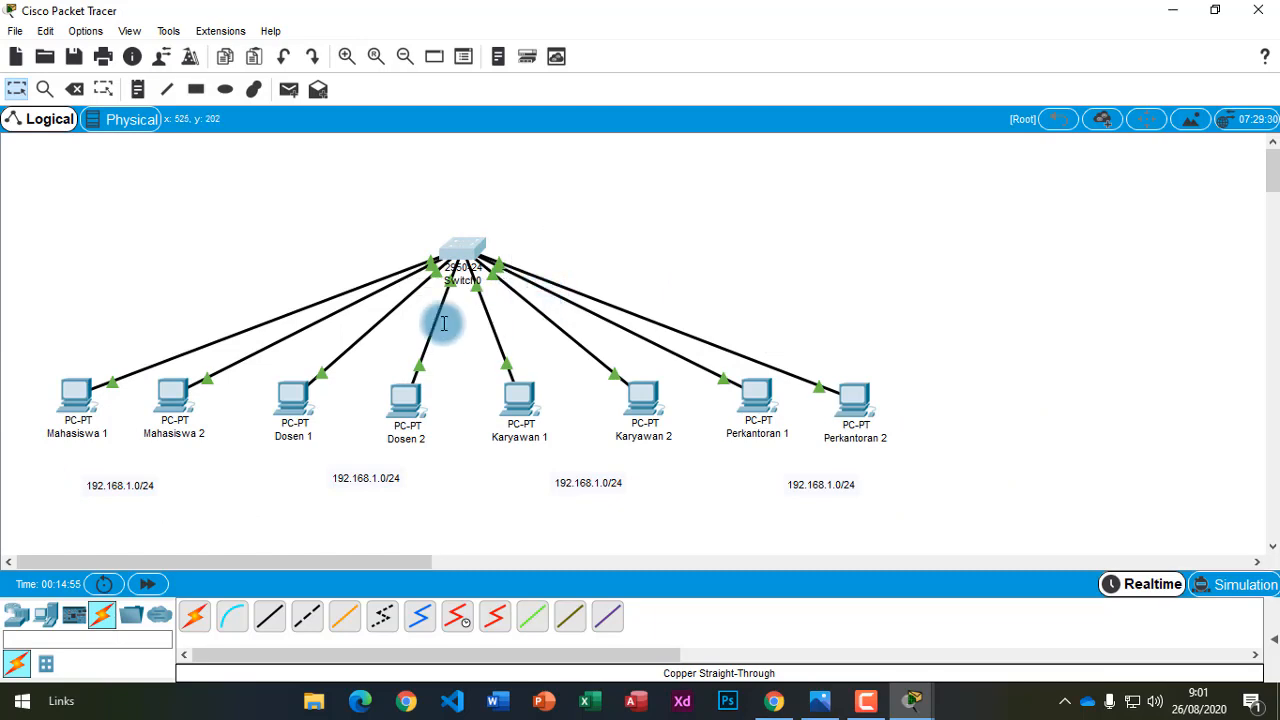
pyautogui.moveTo(12, 366); pyautogui.dragTo(1006, 465)
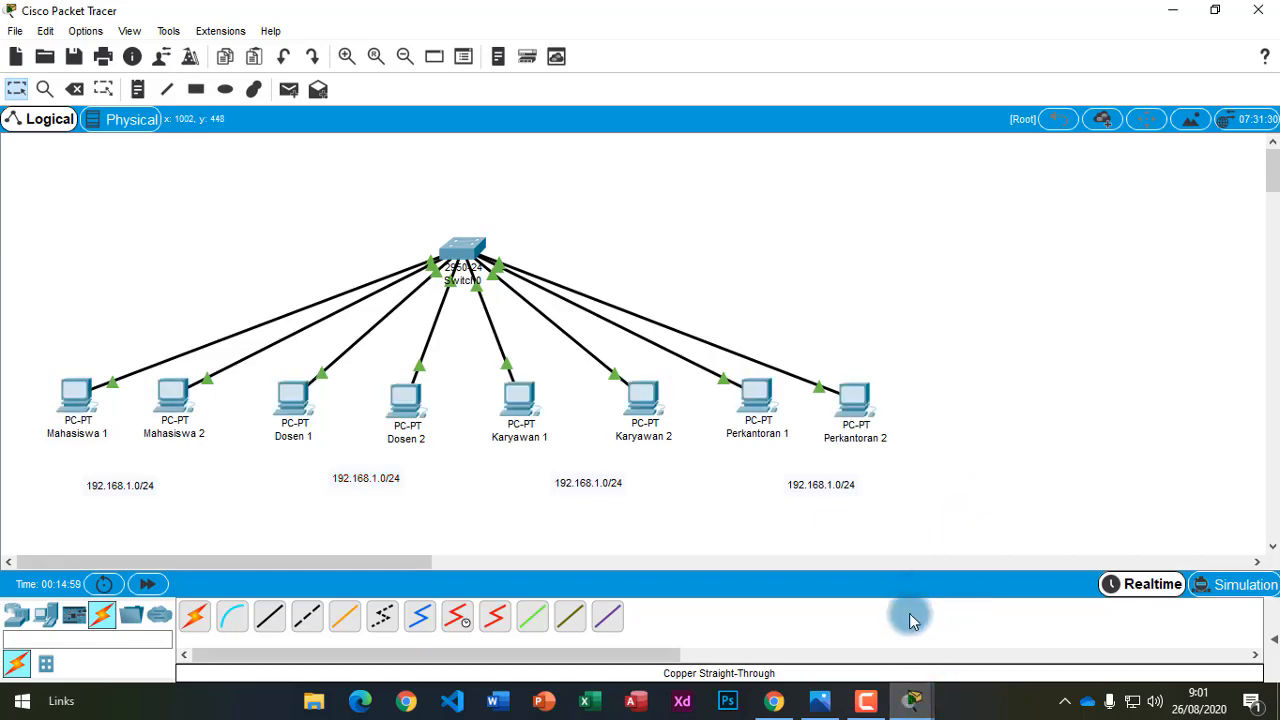
# Check the 192.168.1.8 replies show 0% loss, then close the Command Prompt and Mahasiswa 1 window.
pyautogui.click(911, 700)
pyautogui.click(980, 622)
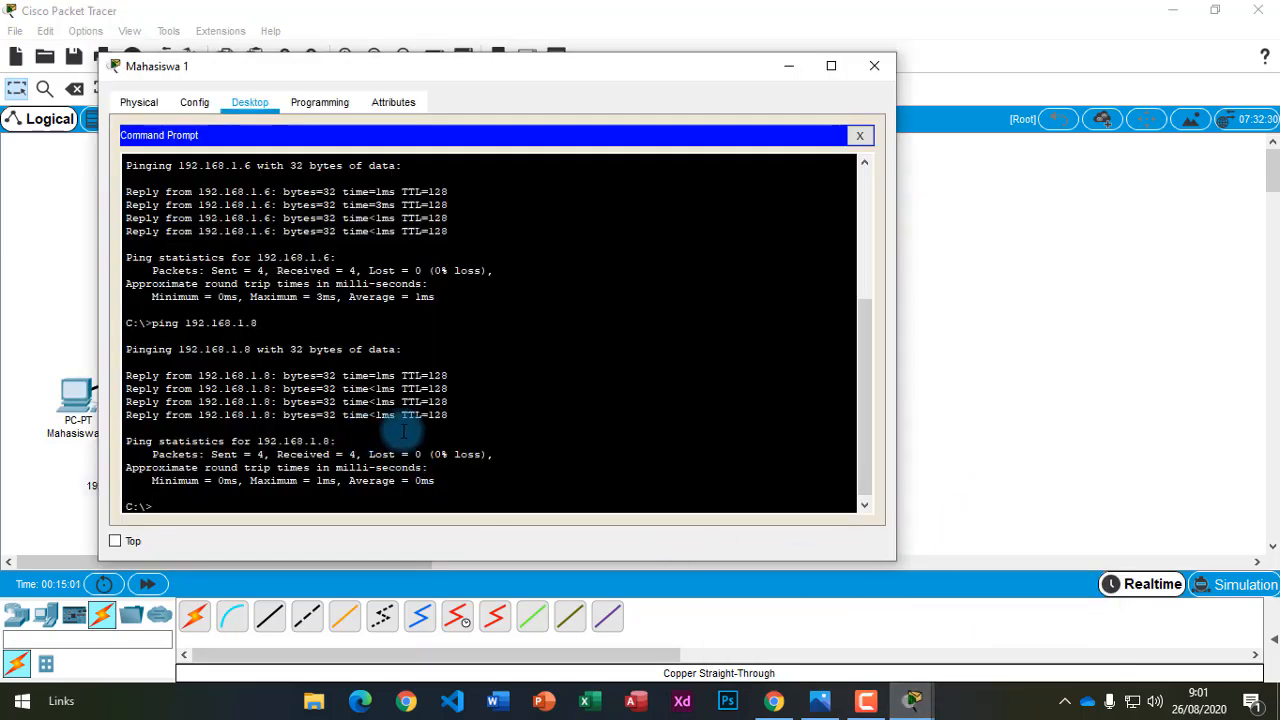
pyautogui.moveTo(446, 414); pyautogui.dragTo(106, 194)
pyautogui.click(538, 329)
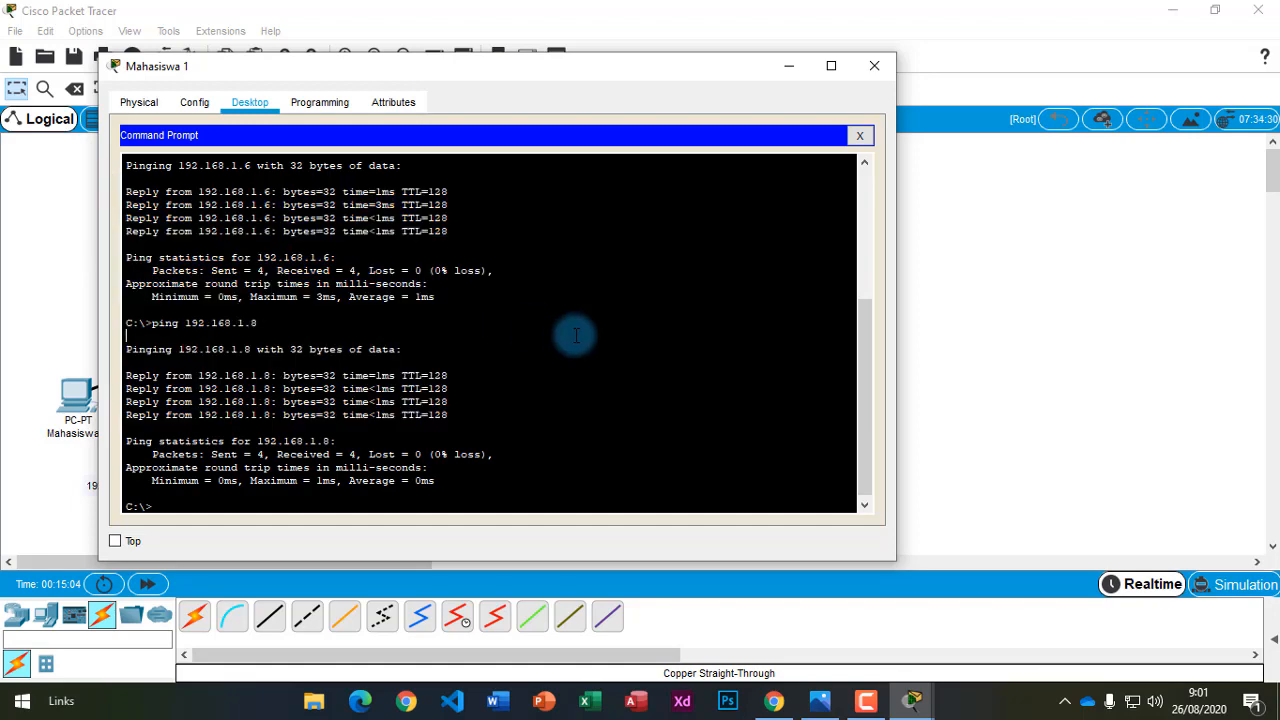
pyautogui.click(858, 137)
pyautogui.click(873, 66)
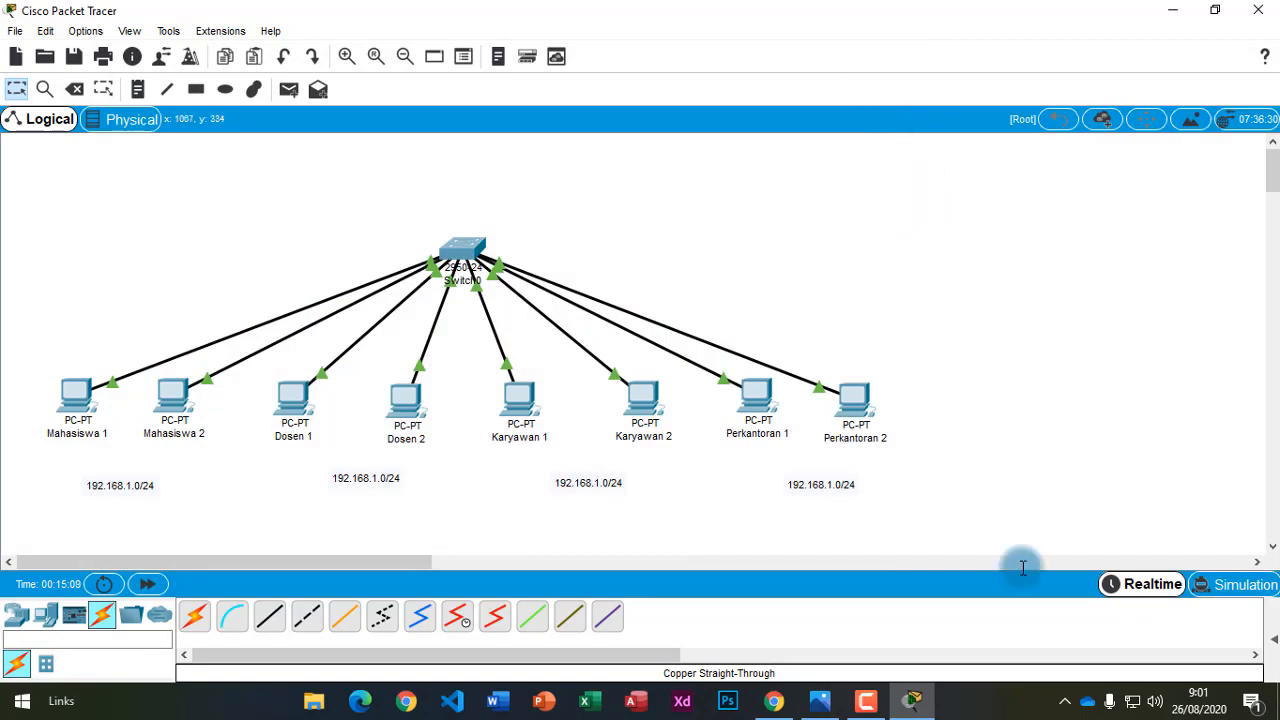
# Switch to the BSI-TIPS tutorial tab in Chrome and scroll down to step 8.
pyautogui.click(774, 701)
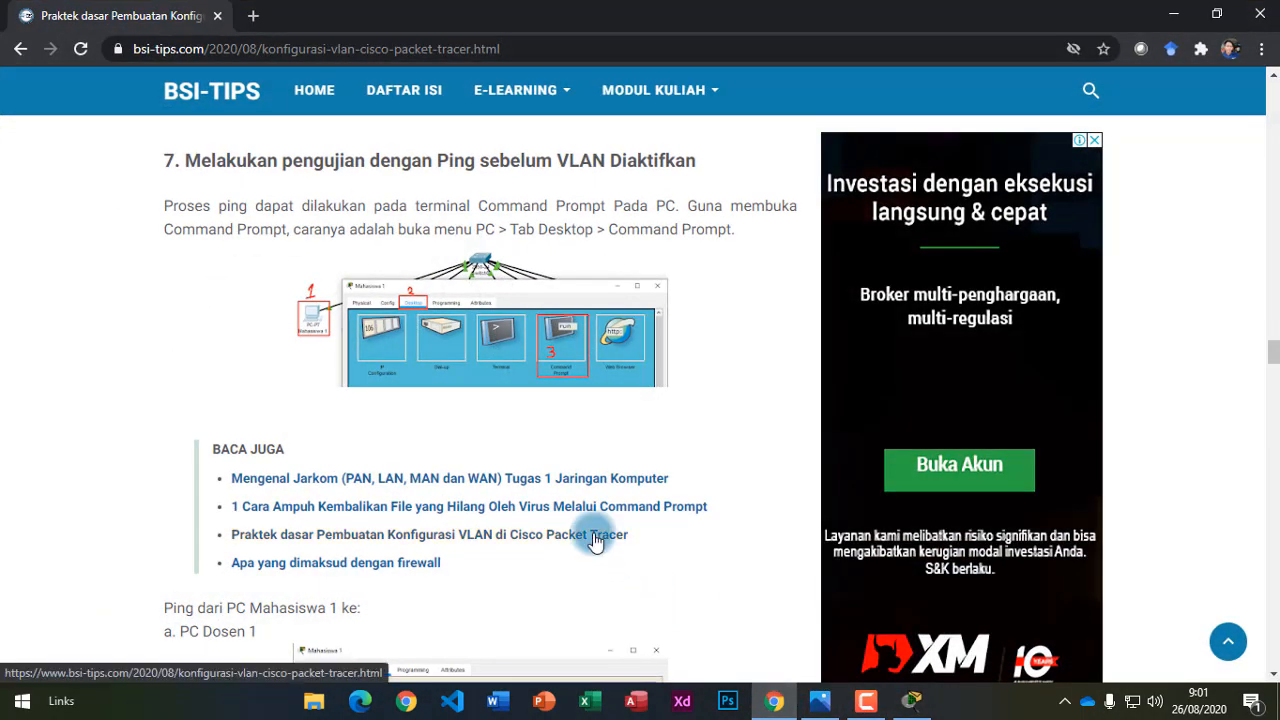
pyautogui.scroll(-4, 580, 537)
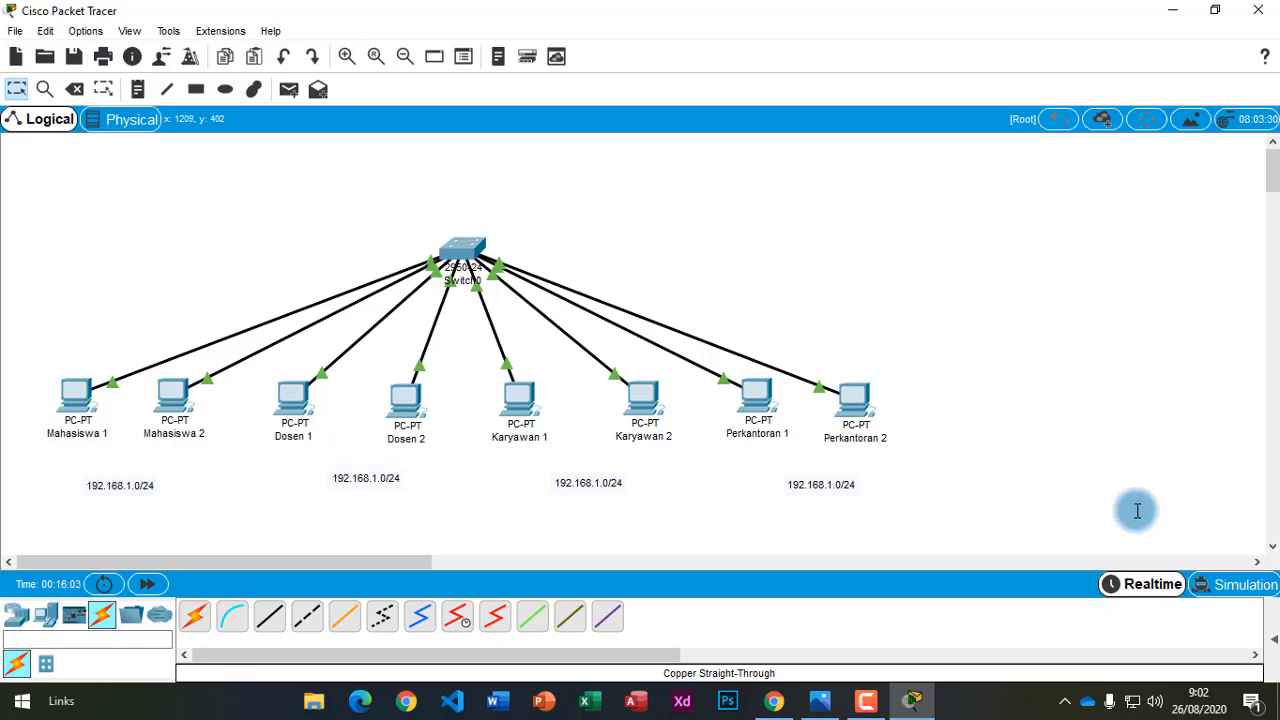
pyautogui.click(774, 701)
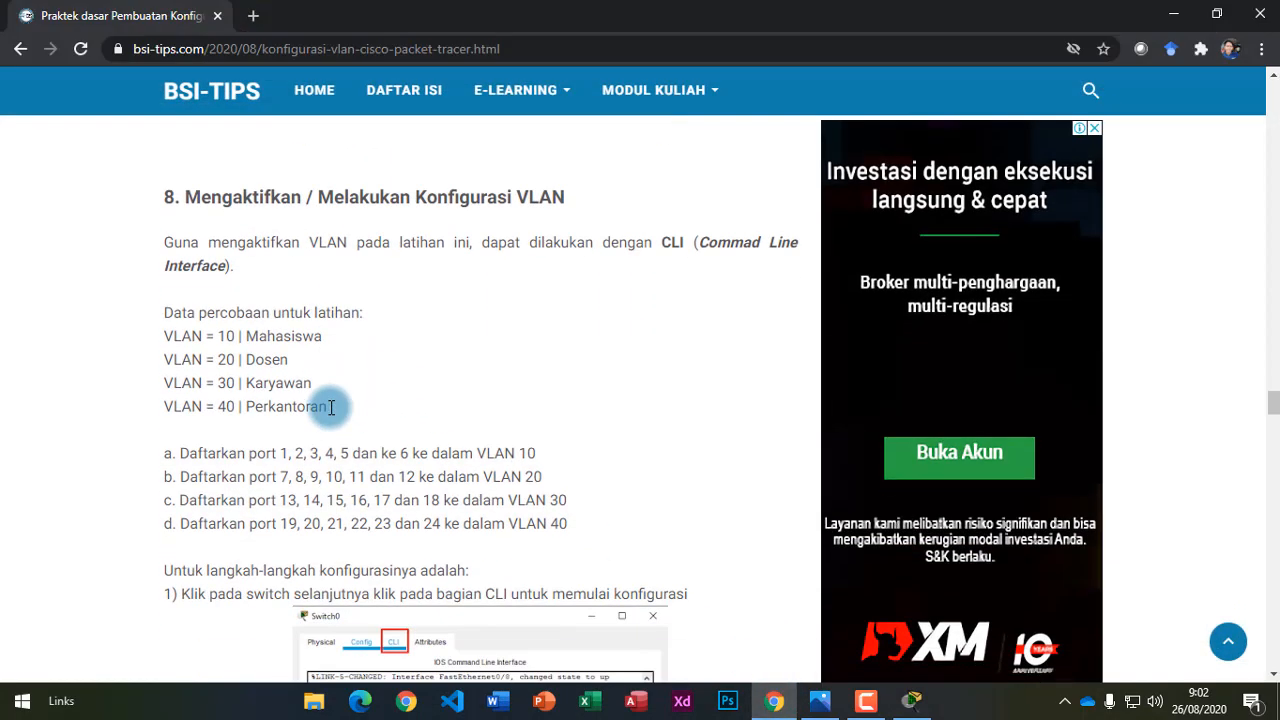
pyautogui.scroll(-1, 330, 405)
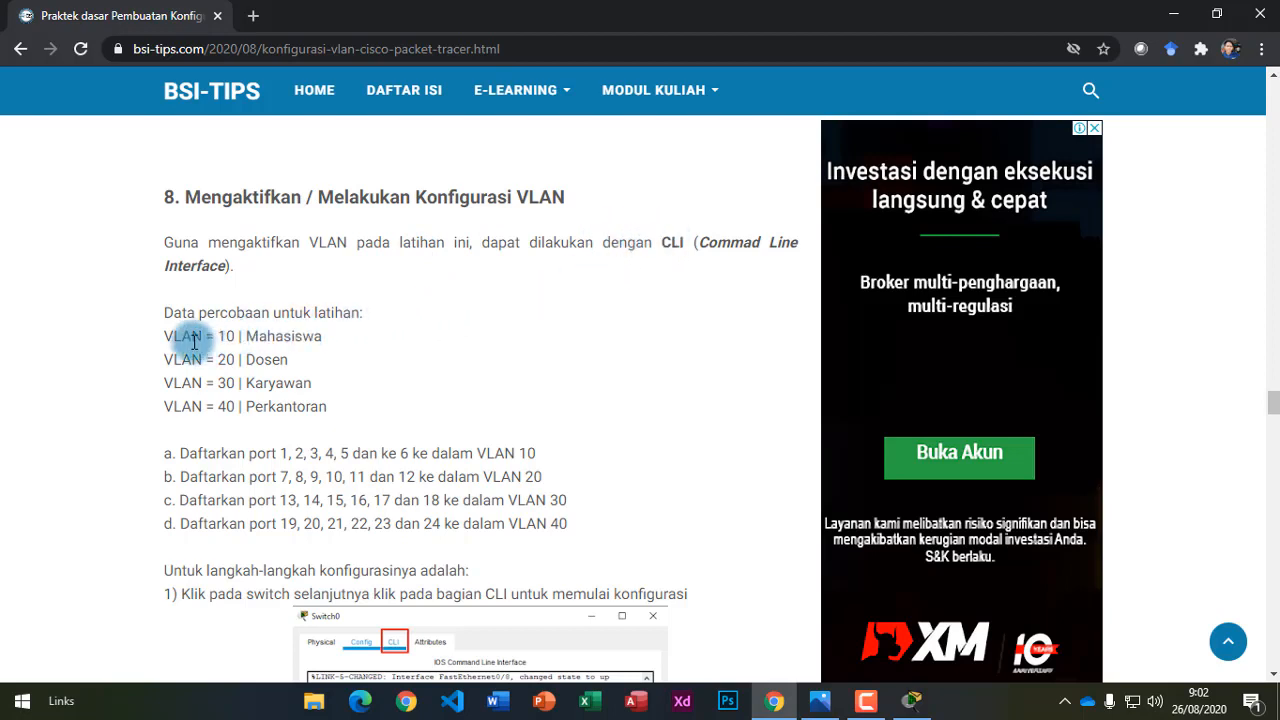
# Highlight the VLAN name list and the words CLI and Interface in the tutorial.
pyautogui.moveTo(164, 336); pyautogui.dragTo(330, 411)
pyautogui.click(331, 365)
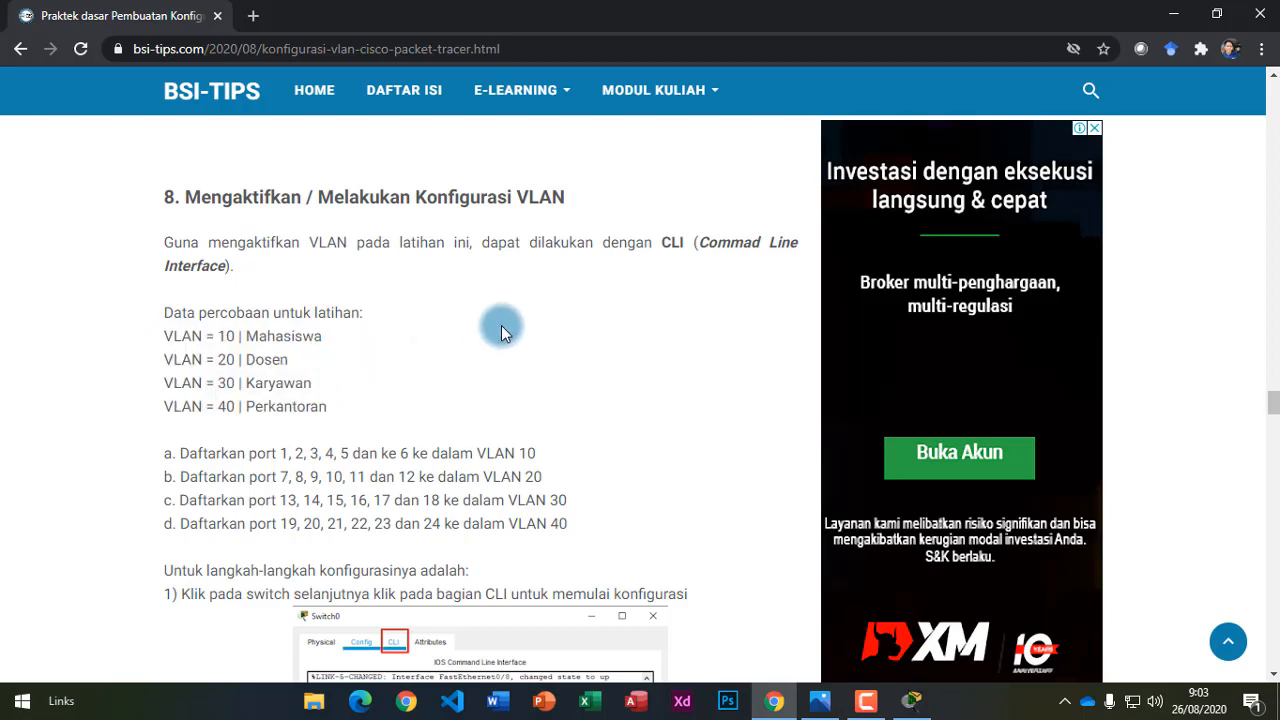
pyautogui.moveTo(672, 243); pyautogui.dragTo(688, 242)
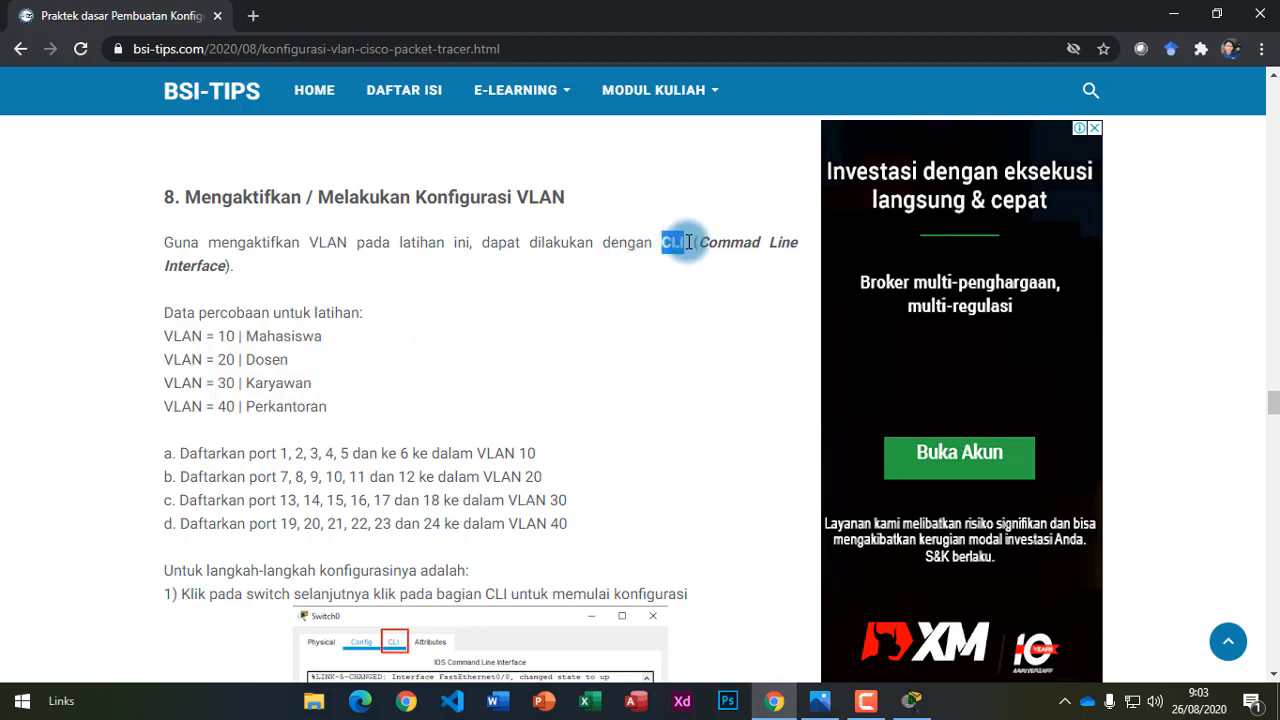
pyautogui.click(715, 244)
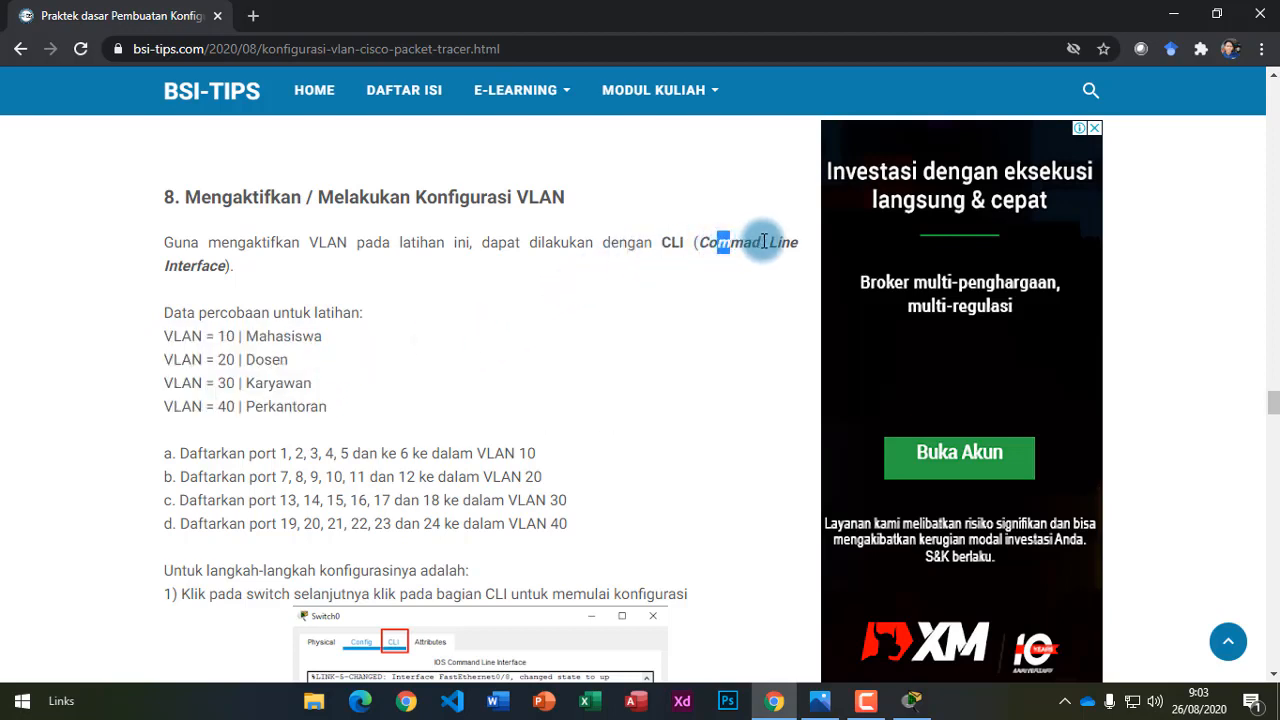
pyautogui.moveTo(163, 266); pyautogui.dragTo(228, 266)
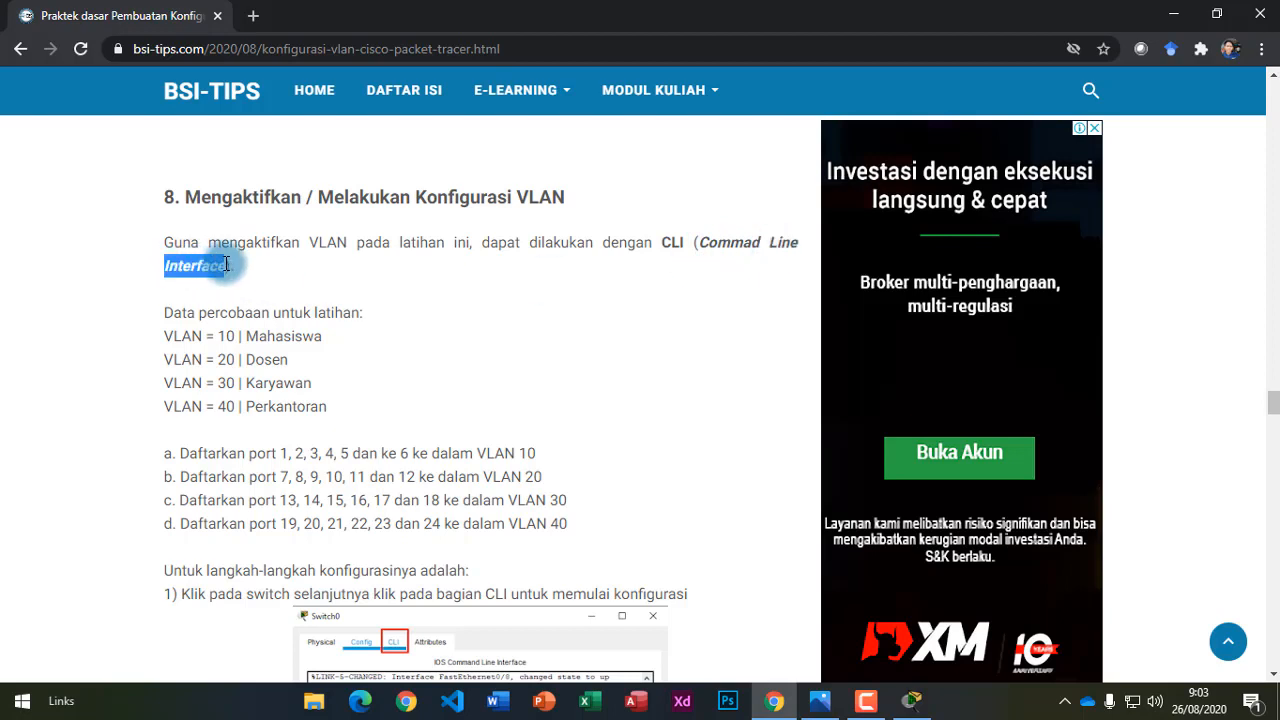
pyautogui.click(238, 332)
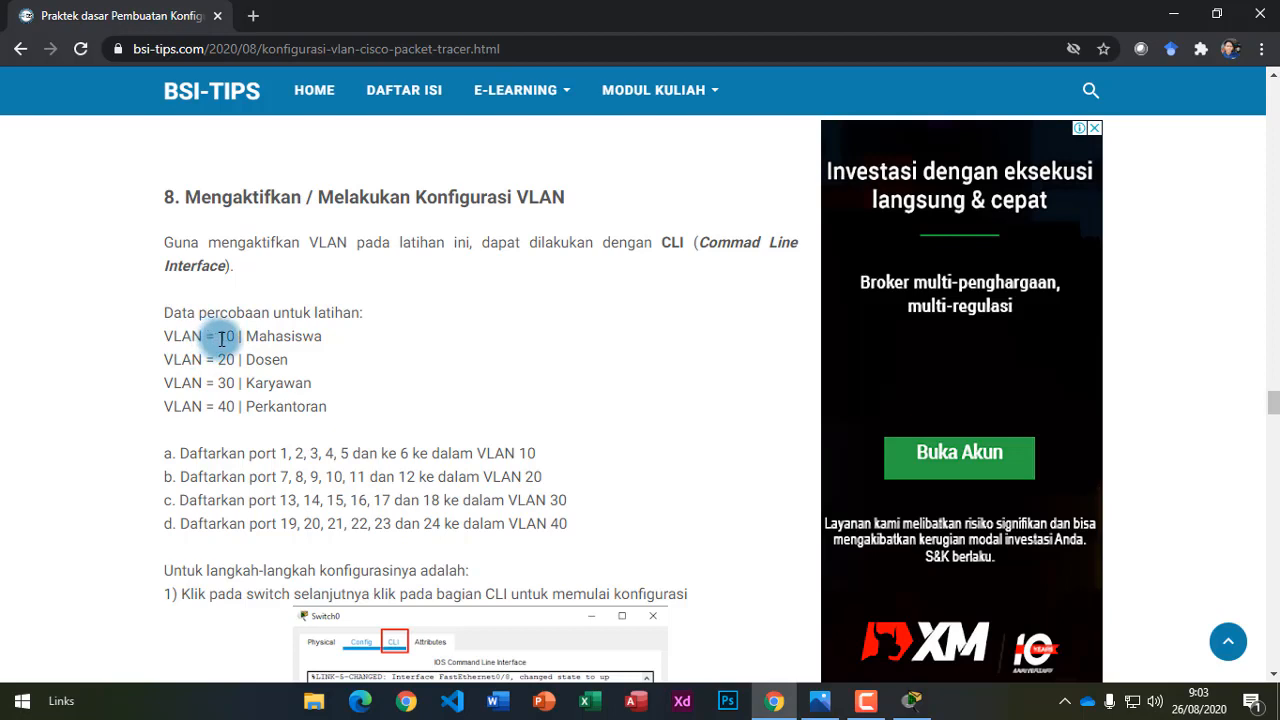
# Highlight each VLAN entry in turn: 10, 20 Dosen, 30 Karyawan, 40 Perkantoran.
pyautogui.moveTo(164, 337); pyautogui.dragTo(322, 337)
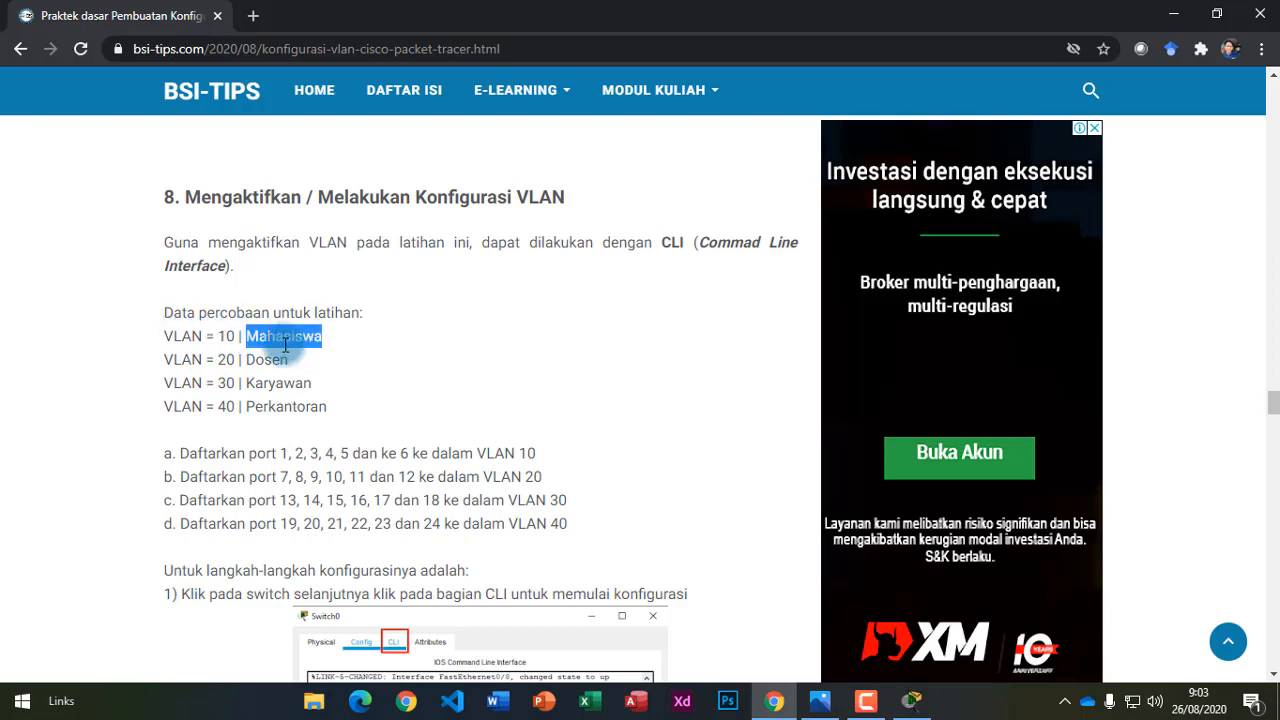
pyautogui.moveTo(164, 361); pyautogui.dragTo(236, 360)
pyautogui.moveTo(263, 360); pyautogui.dragTo(270, 360)
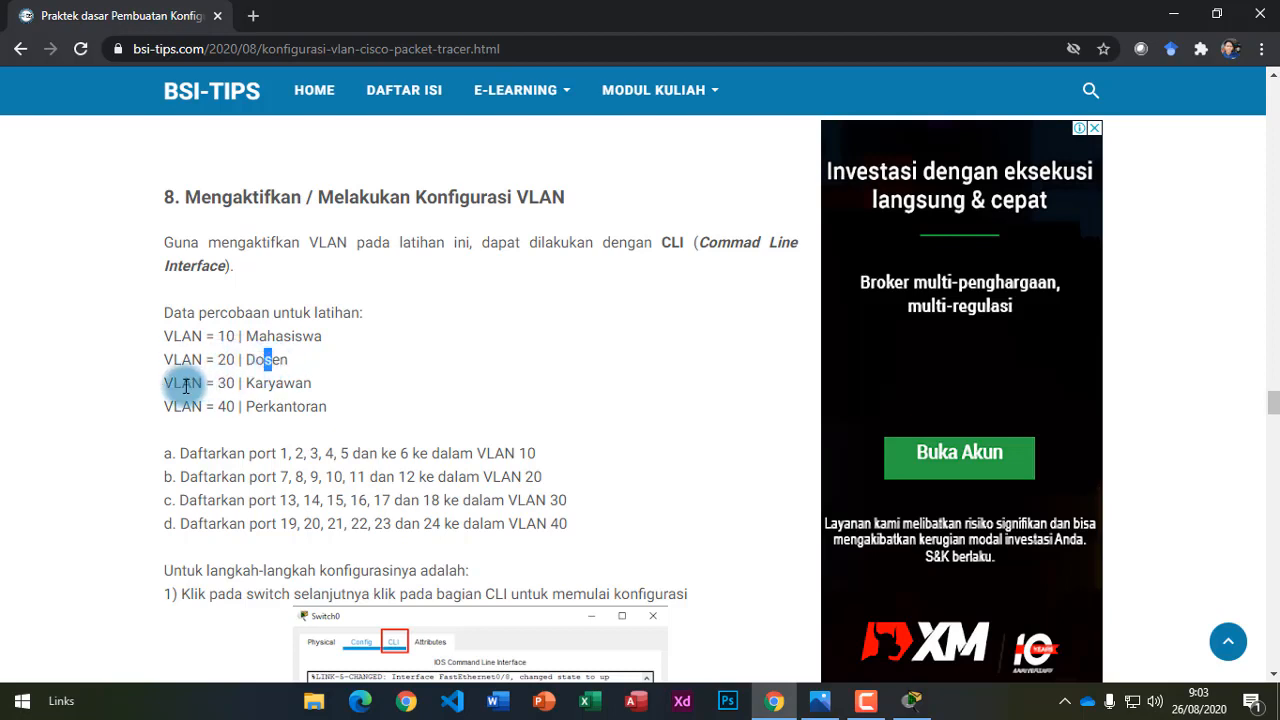
pyautogui.moveTo(165, 384); pyautogui.dragTo(284, 383)
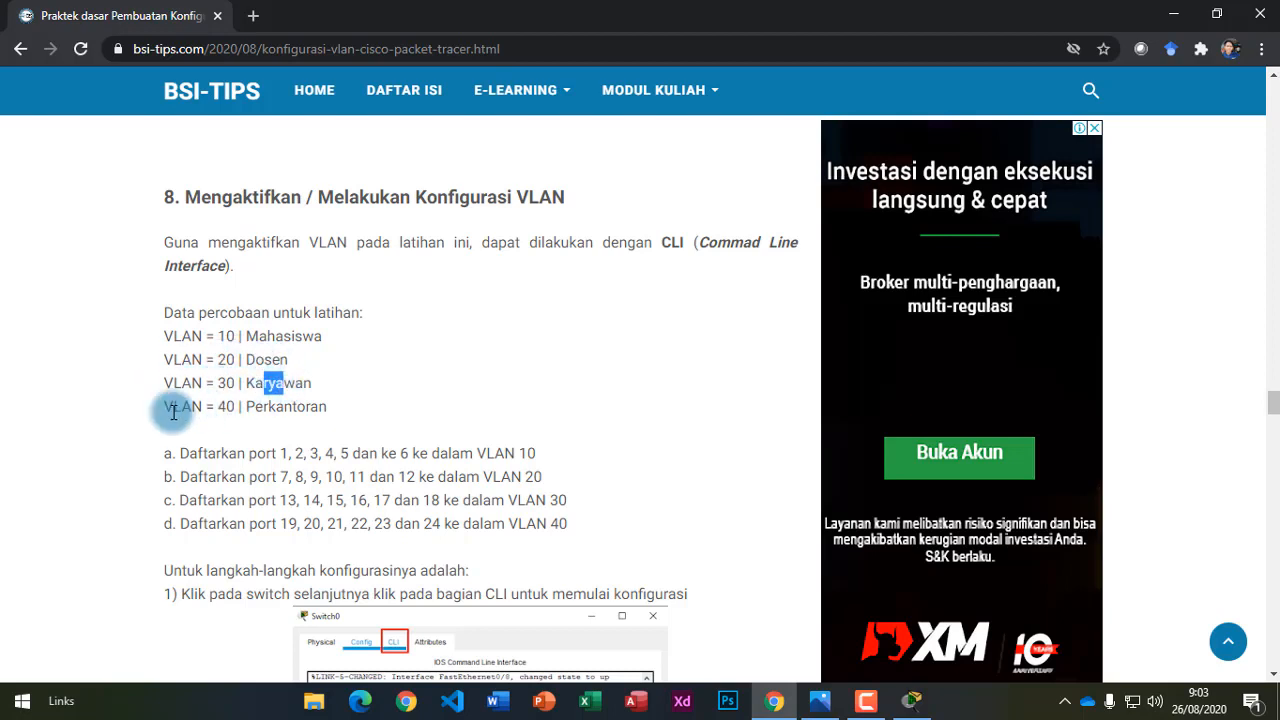
pyautogui.moveTo(166, 407); pyautogui.dragTo(296, 411)
pyautogui.click(330, 410)
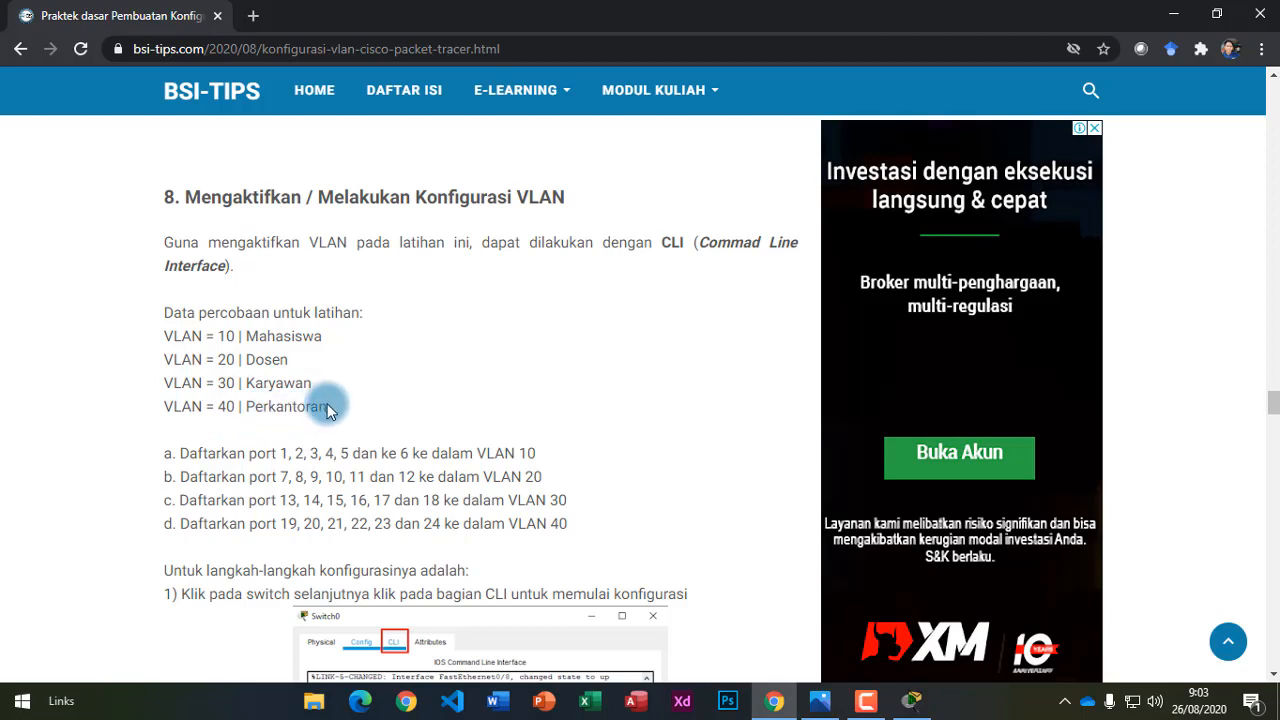
pyautogui.scroll(-1, 330, 393)
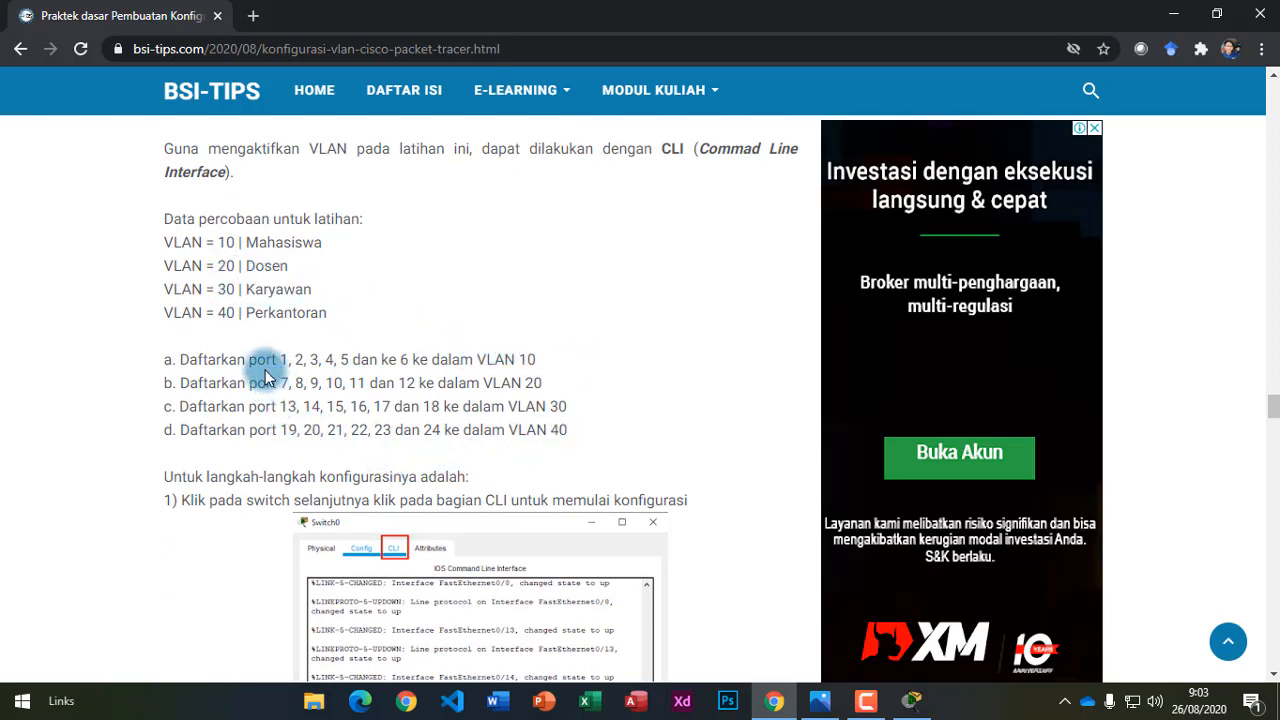
# Highlight instruction a's VLAN 10 and instruction b's VLAN 20 in the port assignments.
pyautogui.moveTo(177, 360); pyautogui.dragTo(264, 363)
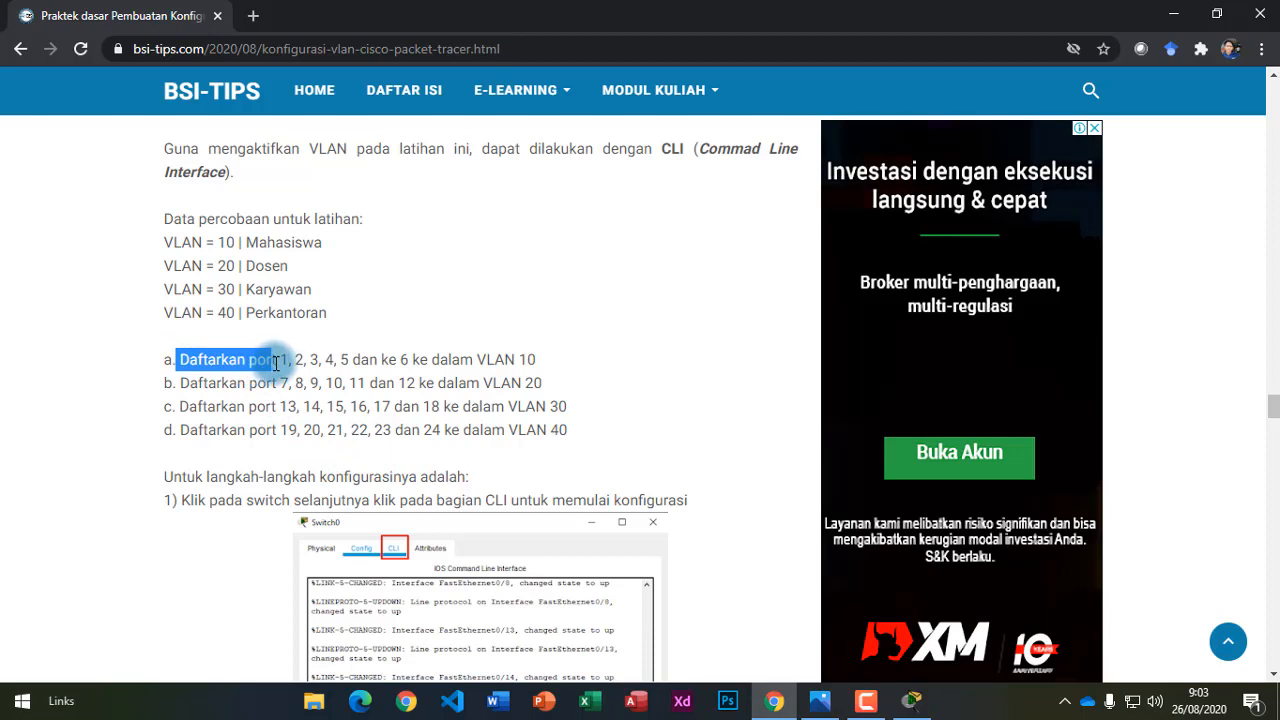
pyautogui.click(281, 360)
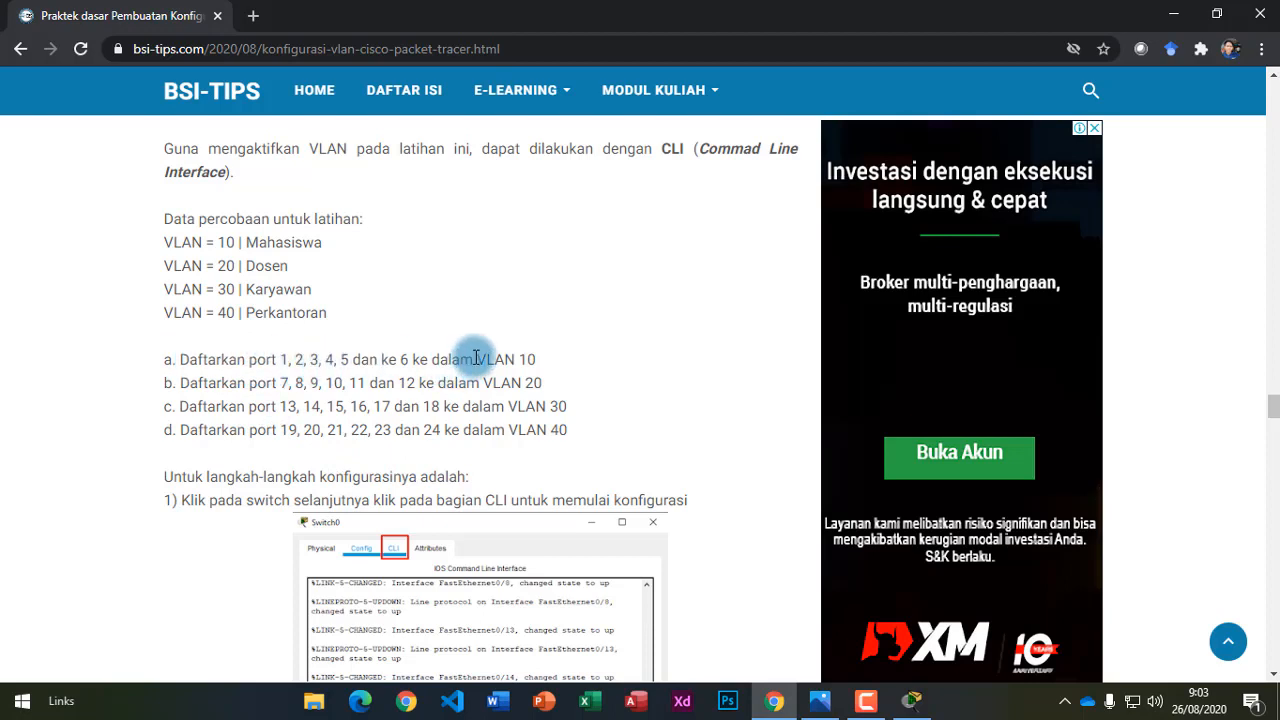
pyautogui.moveTo(477, 359); pyautogui.dragTo(531, 362)
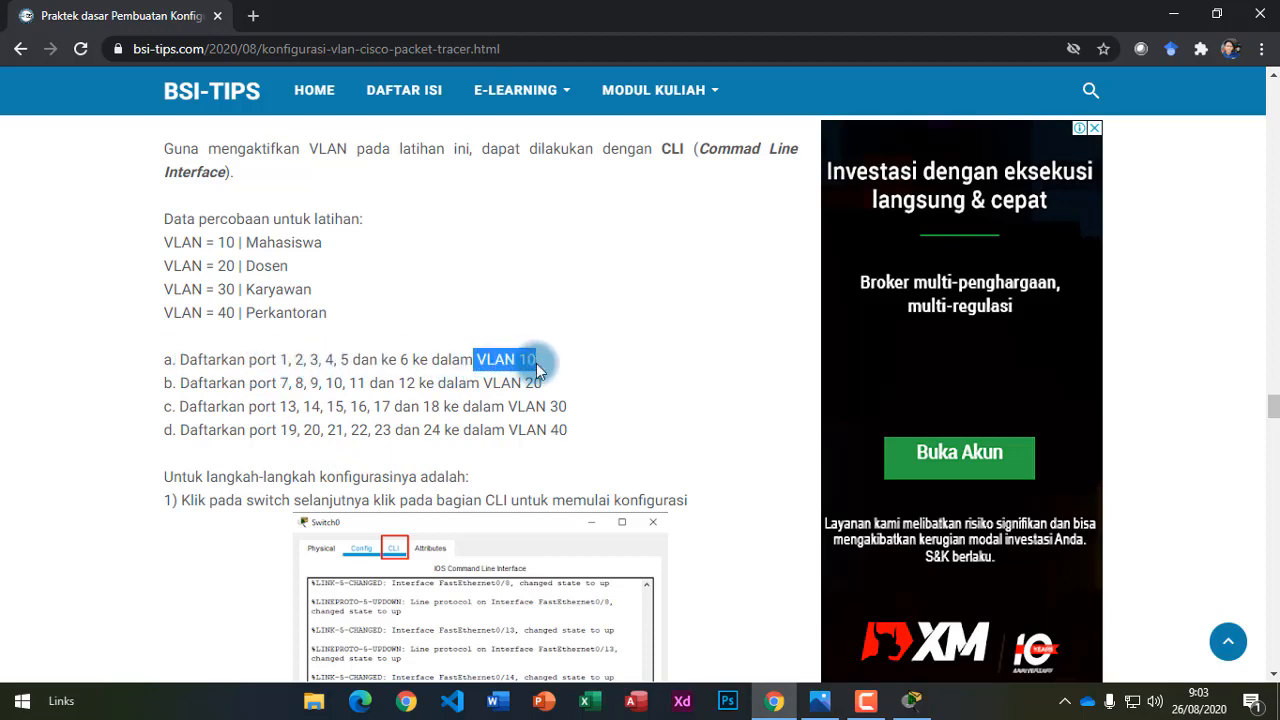
pyautogui.click(345, 360)
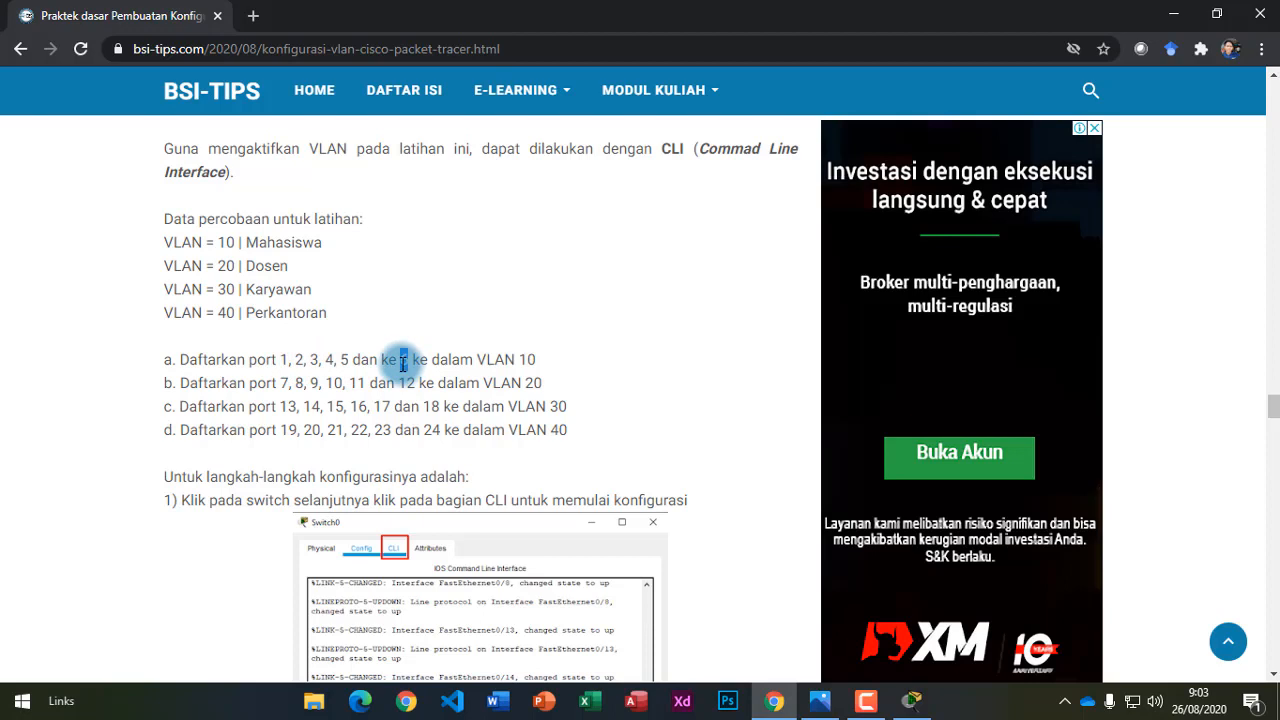
pyautogui.moveTo(541, 383); pyautogui.dragTo(533, 383)
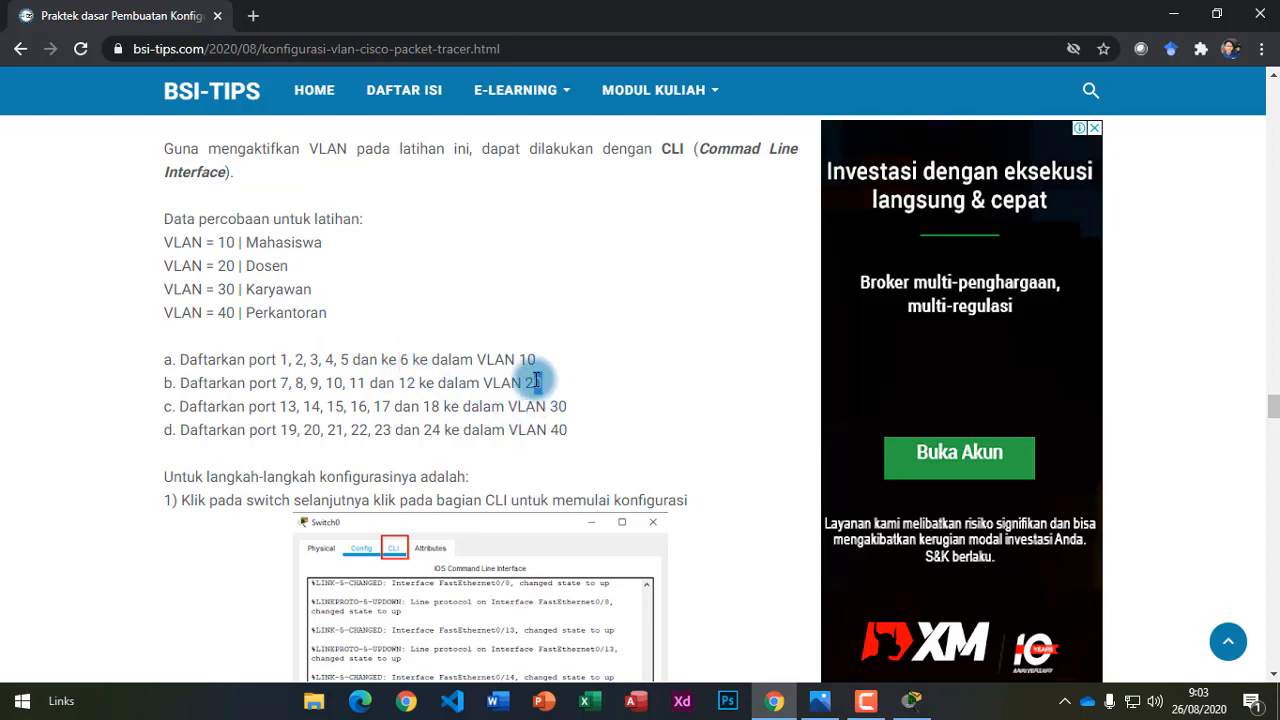
pyautogui.click(288, 383)
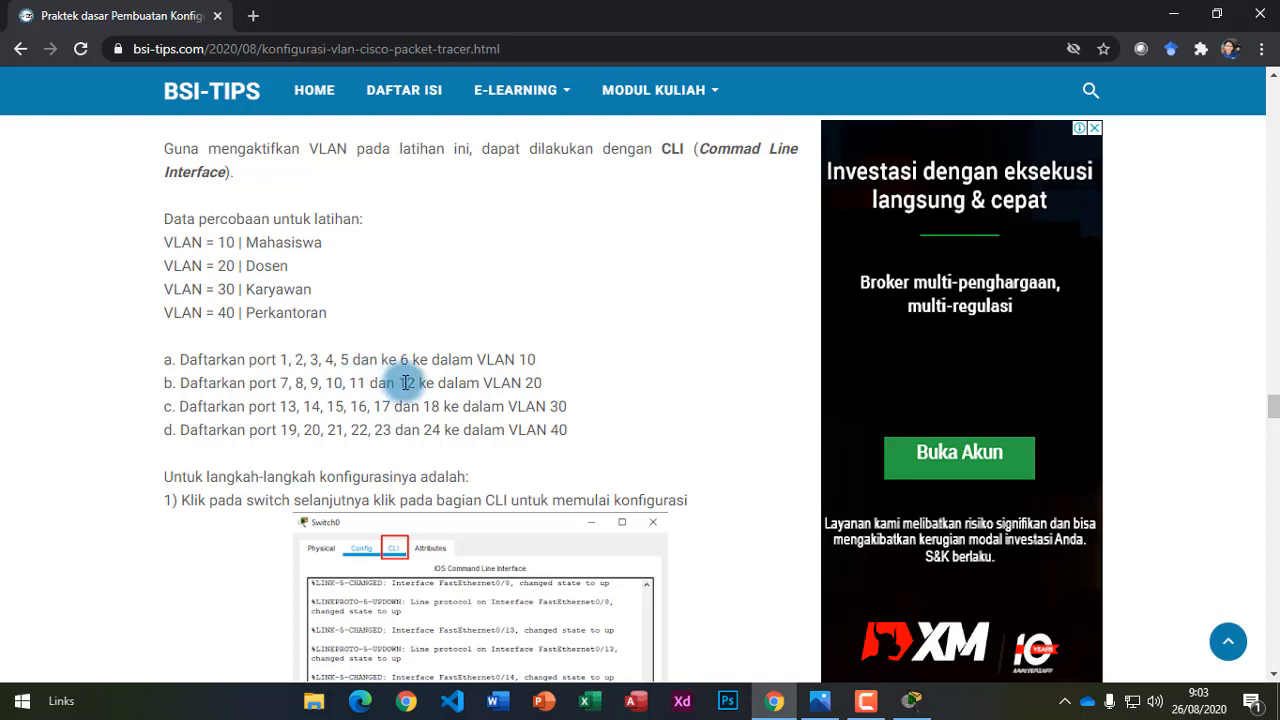
# Highlight the port lists for VLANs 30, 40 and 10 (ports 1–6), then return to Packet Tracer.
pyautogui.doubleClick(557, 407)
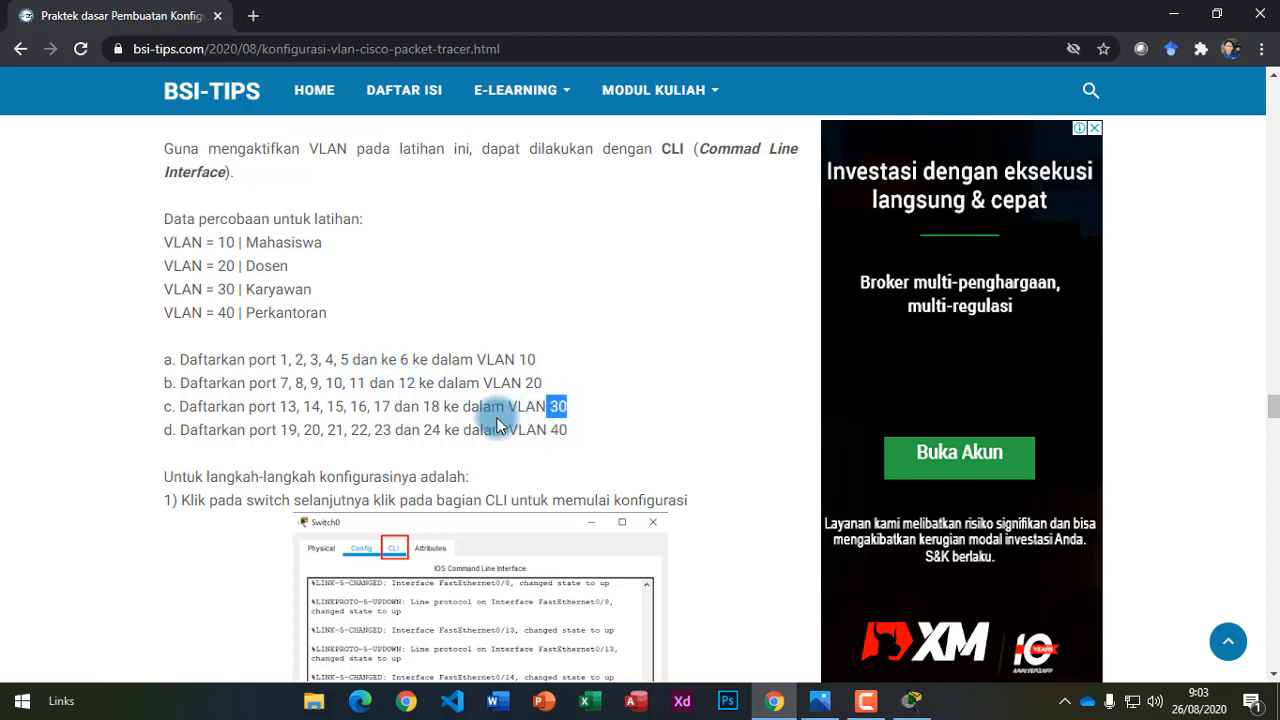
pyautogui.moveTo(290, 408); pyautogui.dragTo(359, 409)
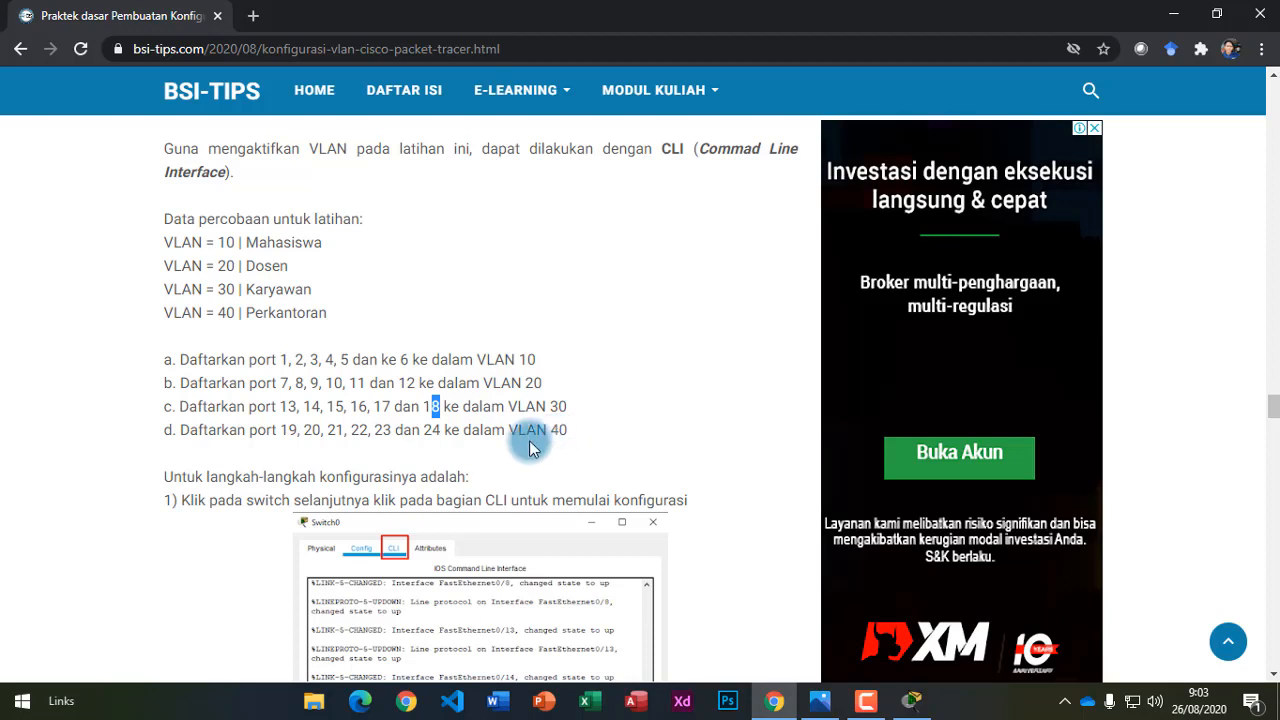
pyautogui.click(299, 431)
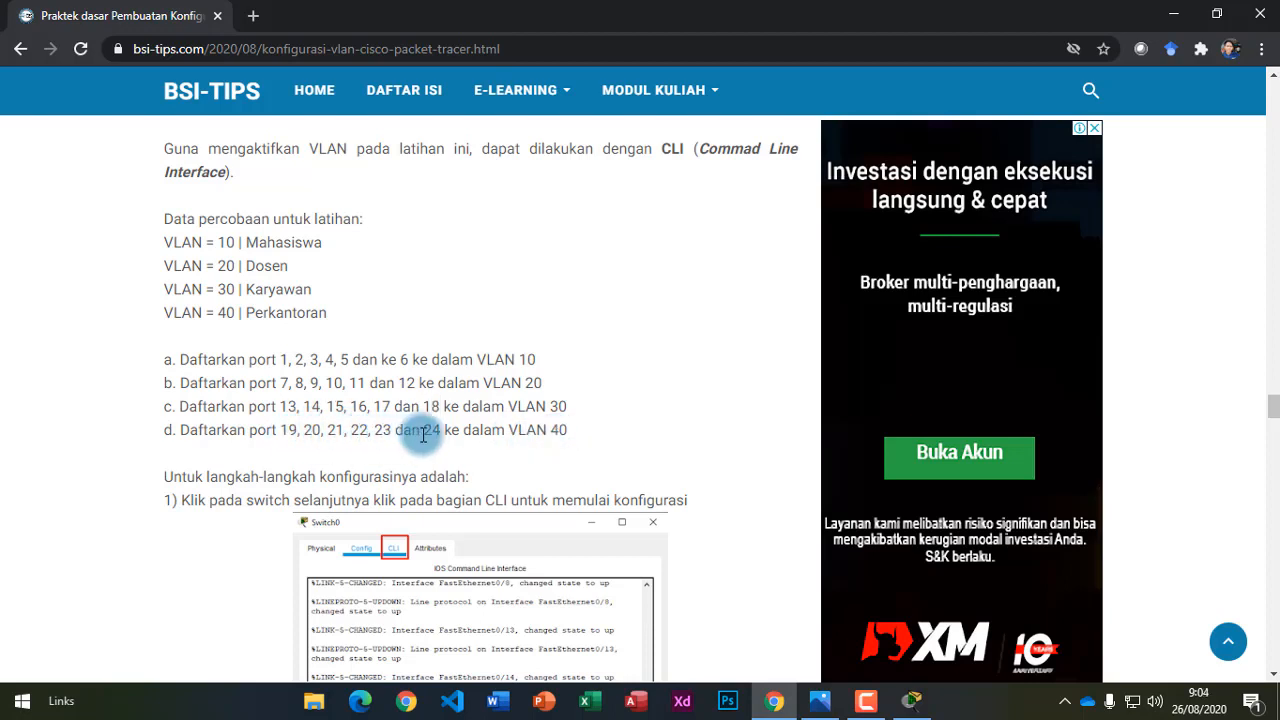
pyautogui.moveTo(430, 433); pyautogui.dragTo(443, 436)
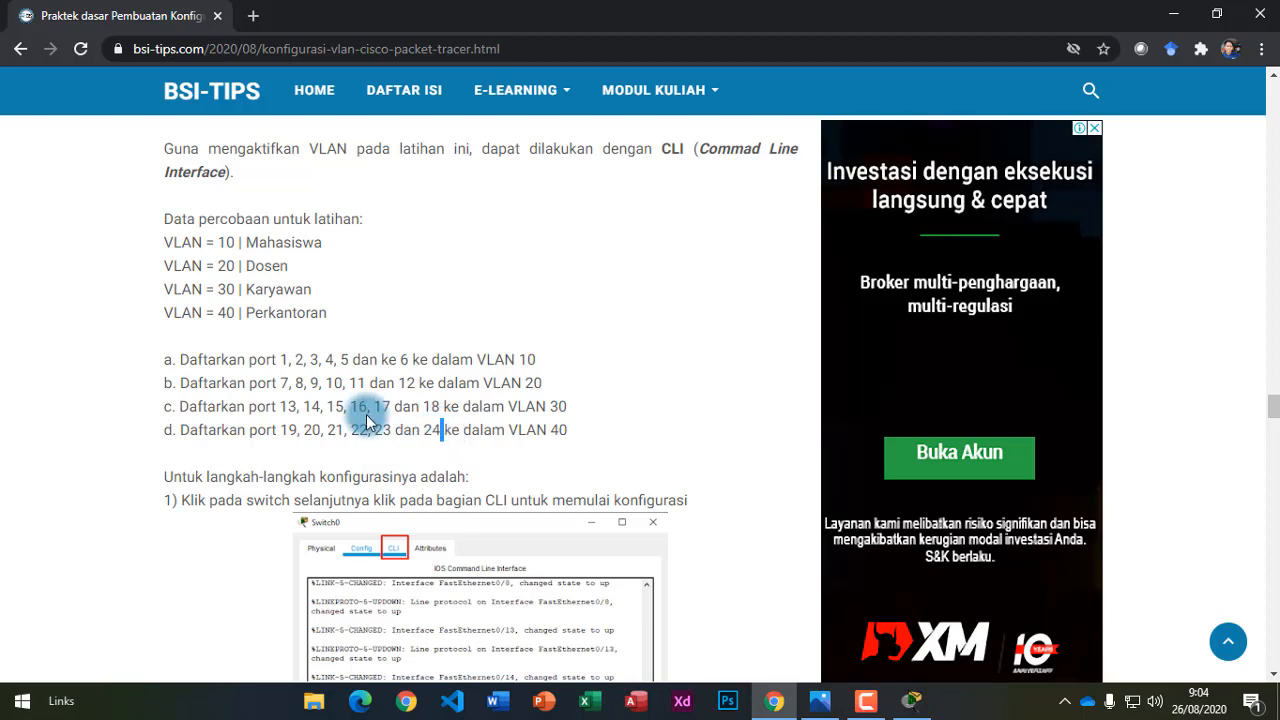
pyautogui.moveTo(247, 361); pyautogui.dragTo(416, 368)
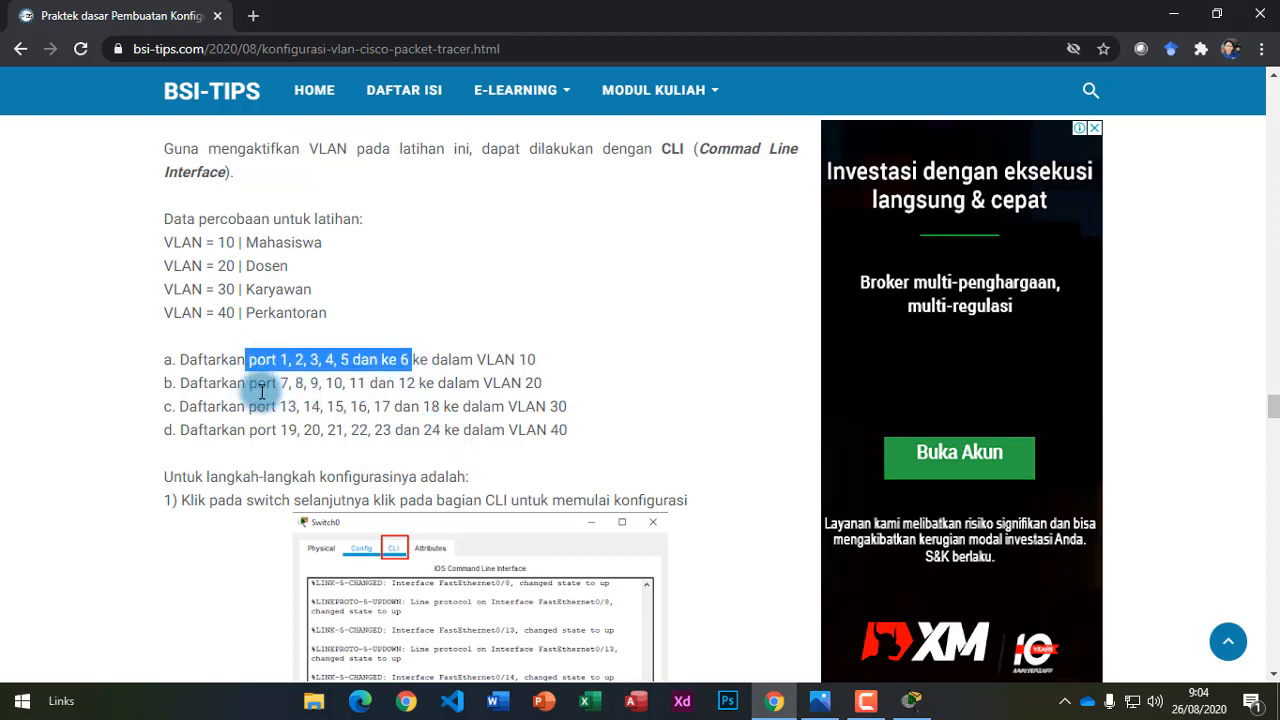
pyautogui.click(910, 699)
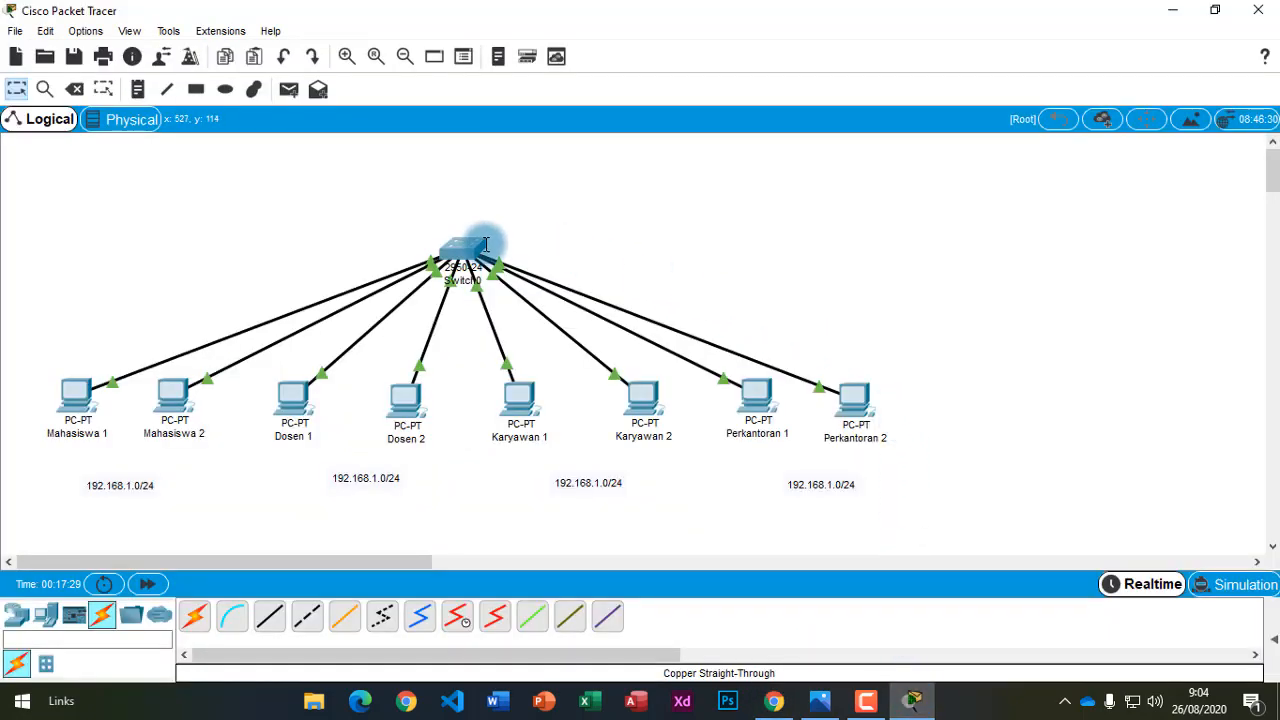
# Inspect Switch0's port status info box, then go back to the Chrome tutorial.
pyautogui.moveTo(467, 245)
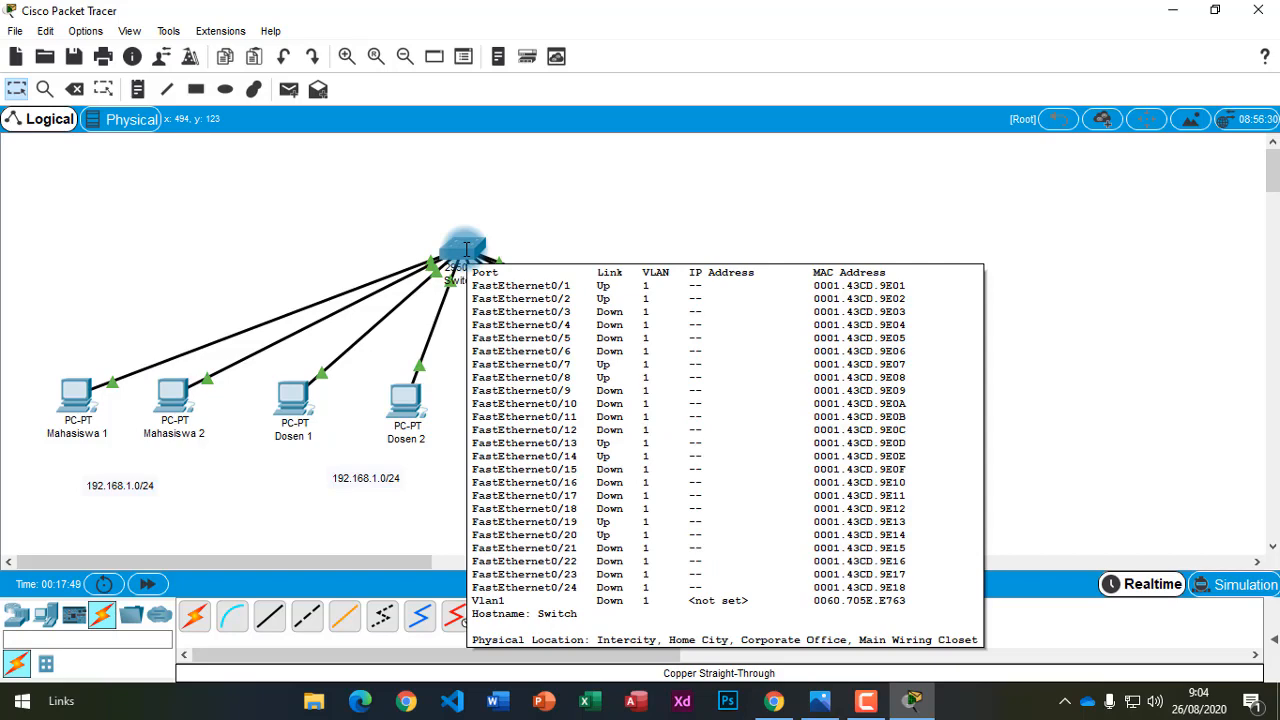
pyautogui.click(774, 700)
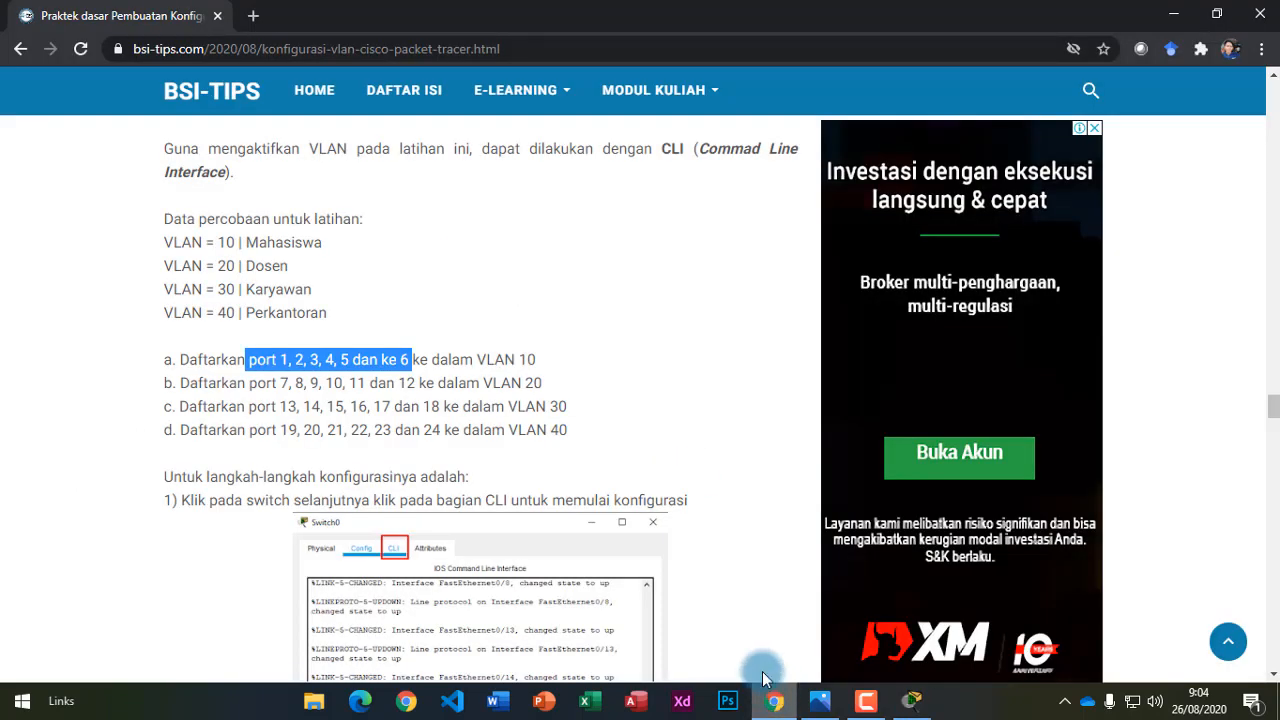
# Highlight the four port-to-VLAN assignments a–d, then return to the Packet Tracer topology.
pyautogui.click(367, 401)
pyautogui.moveTo(171, 360); pyautogui.dragTo(577, 435)
pyautogui.click(556, 436)
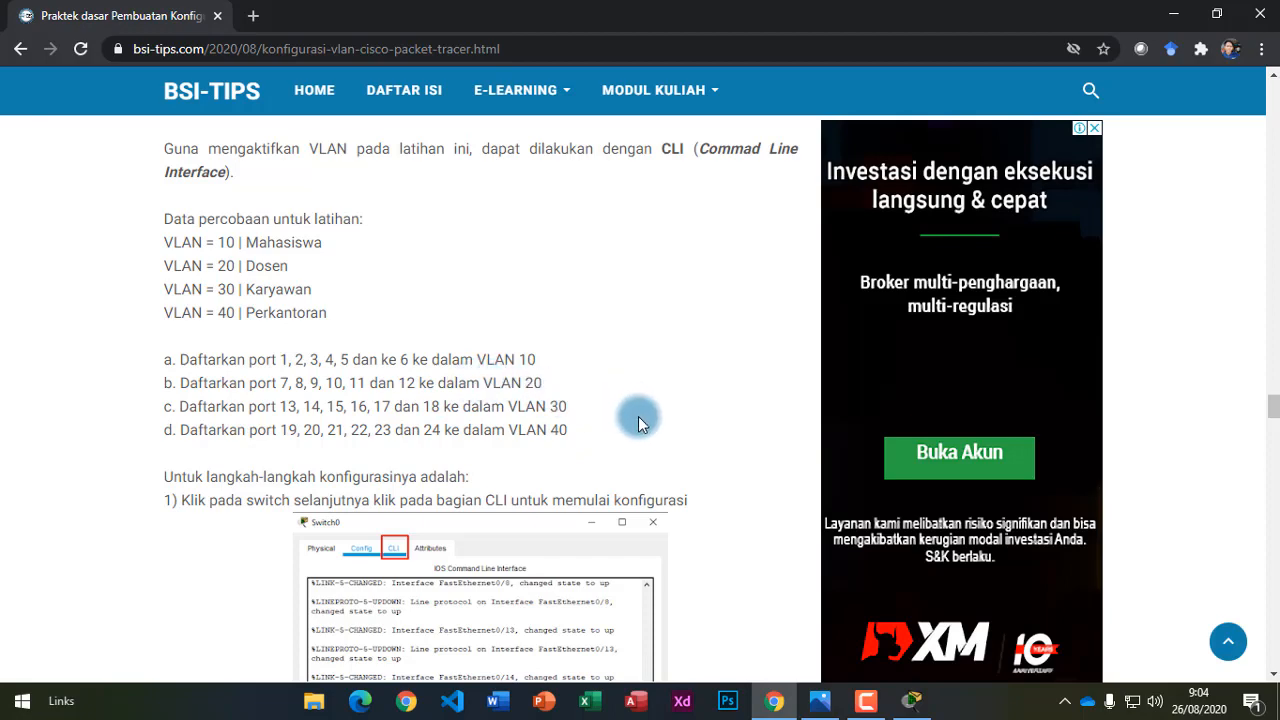
pyautogui.click(912, 702)
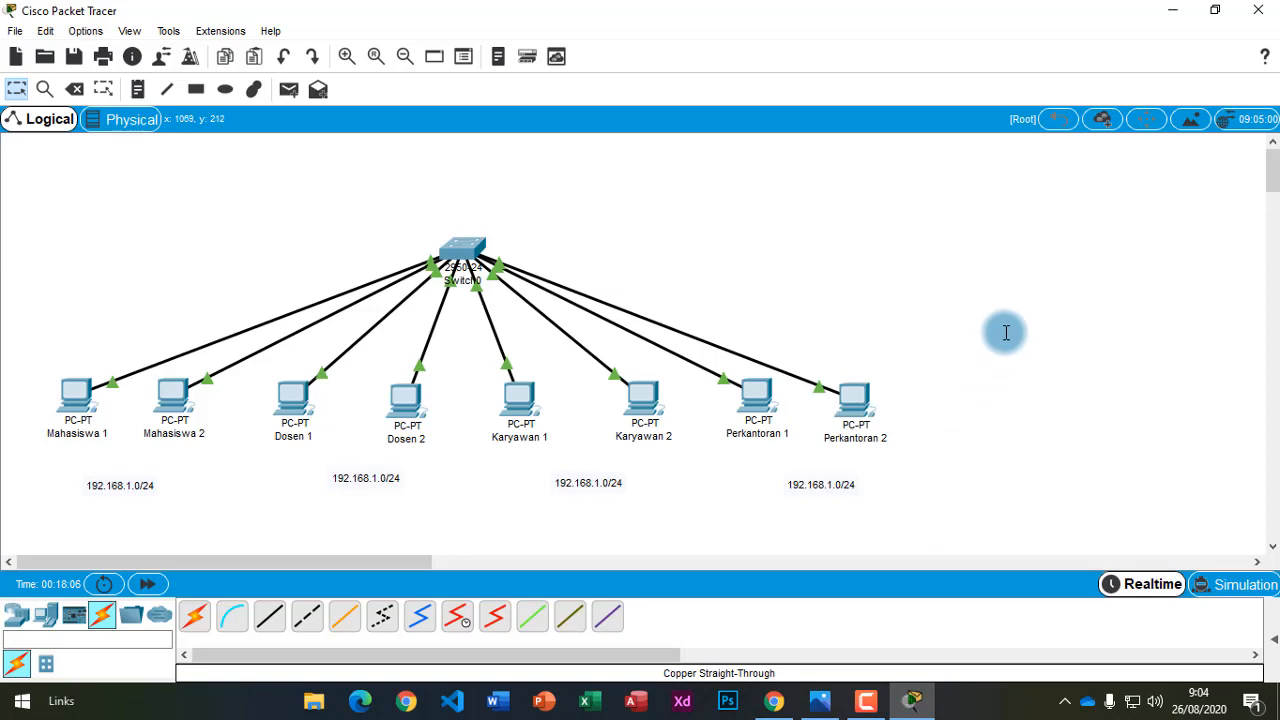
# Open Switch0's CLI console at a Switch> prompt, then return to the Chrome tutorial.
pyautogui.click(466, 249)
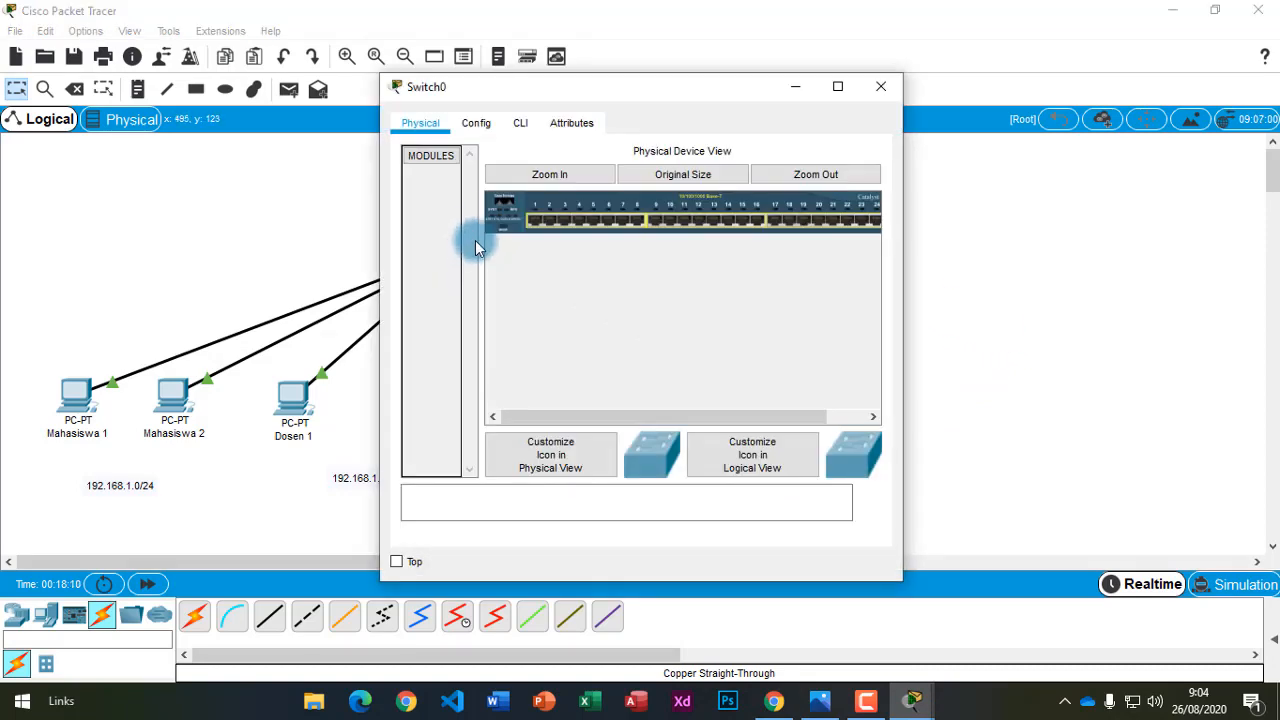
pyautogui.click(521, 128)
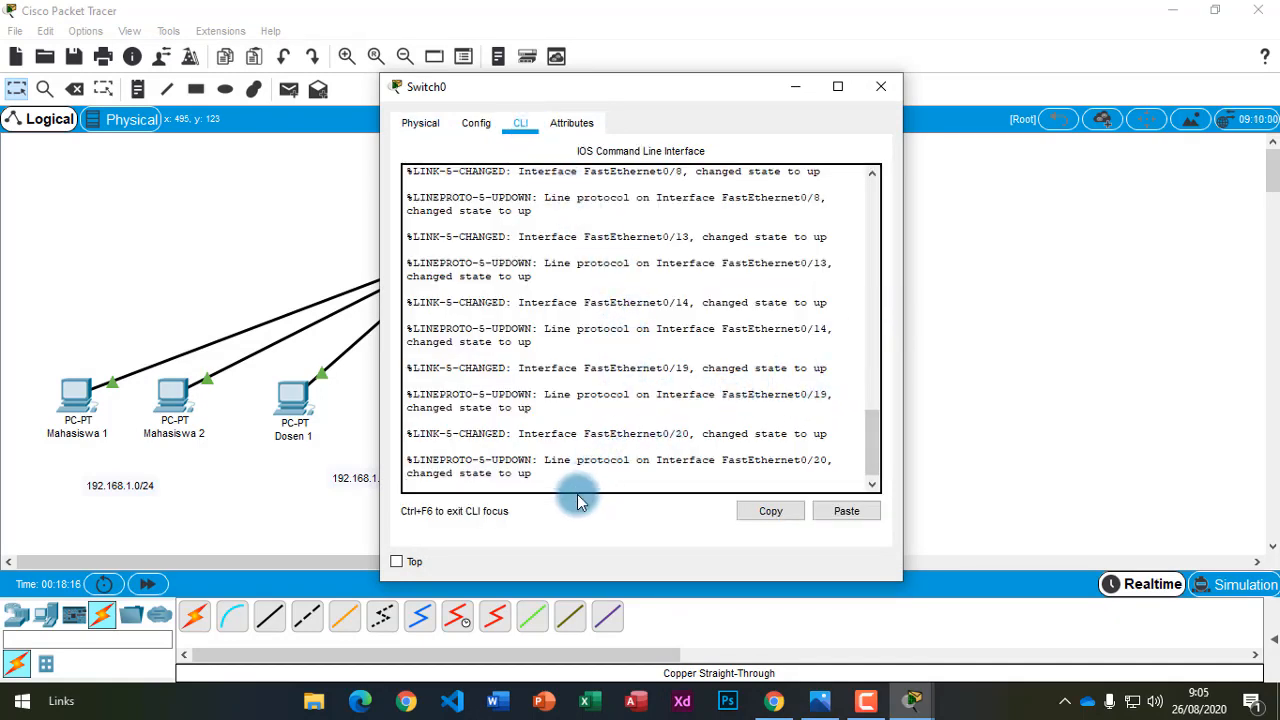
pyautogui.press('Return')
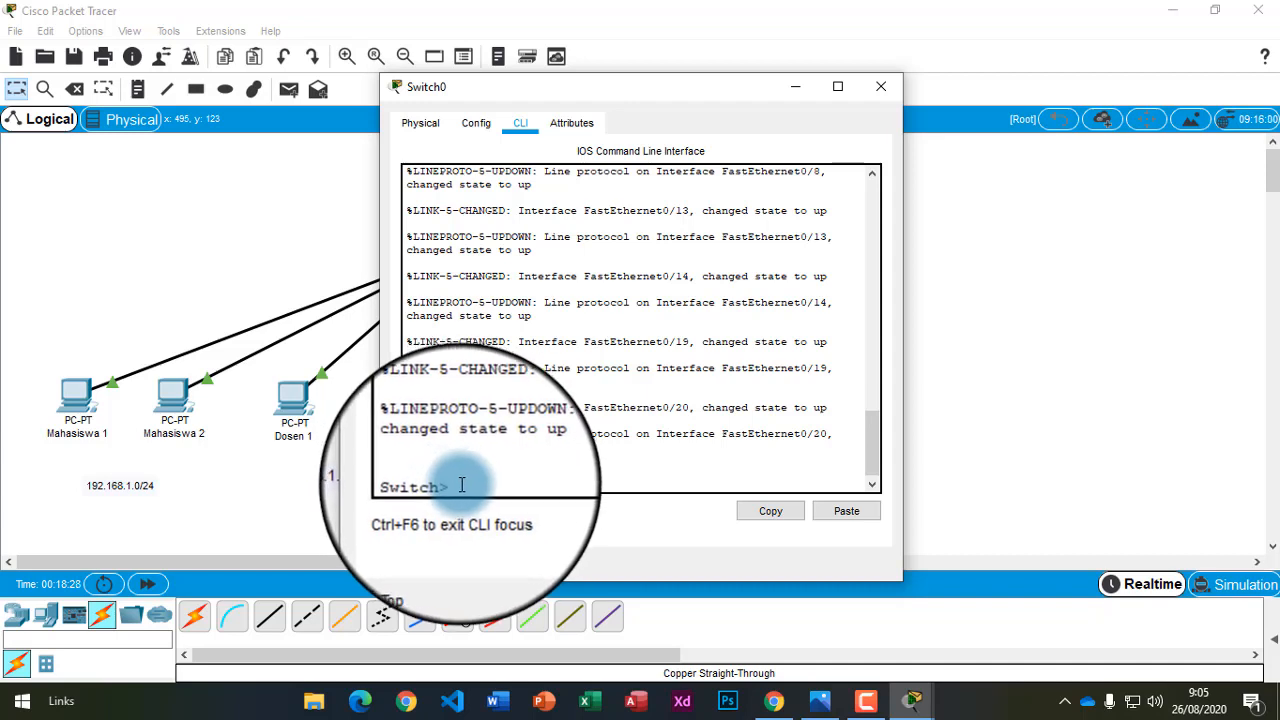
pyautogui.moveTo(450, 486)
pyautogui.mouseDown()
pyautogui.moveTo(401, 490)
pyautogui.moveTo(448, 485)
pyautogui.mouseUp()
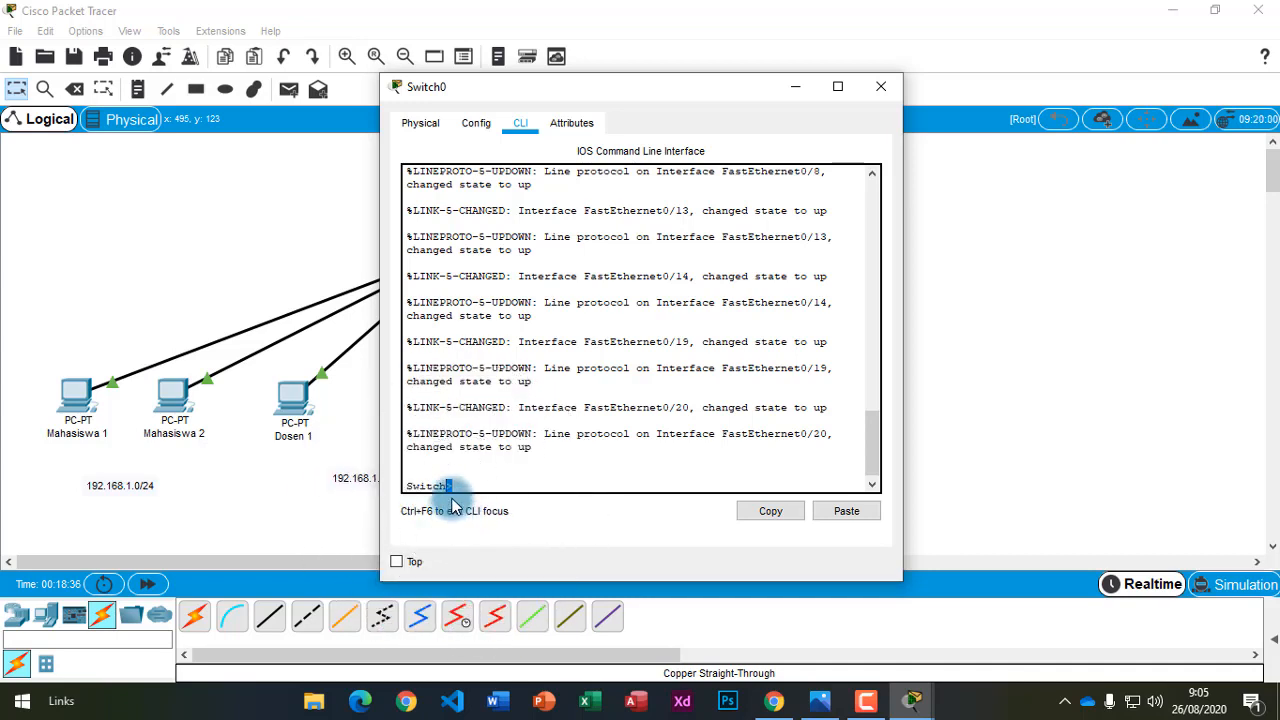
pyautogui.click(452, 487)
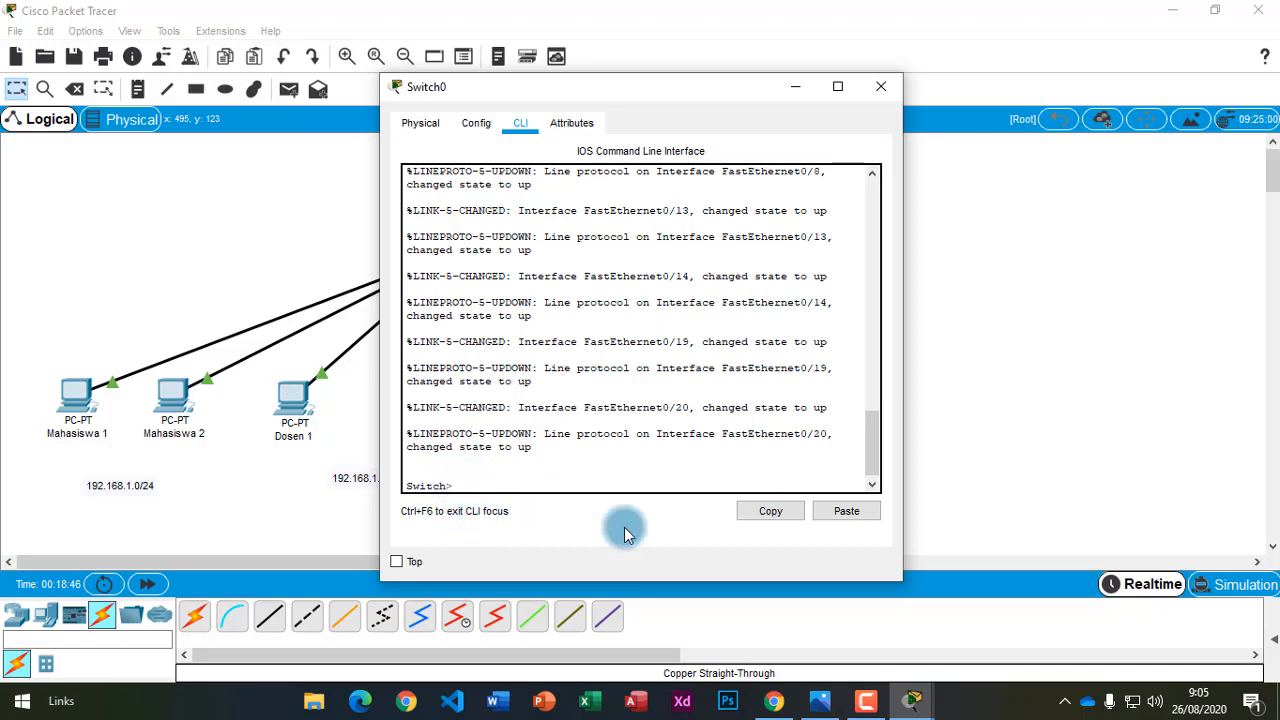
pyautogui.click(774, 701)
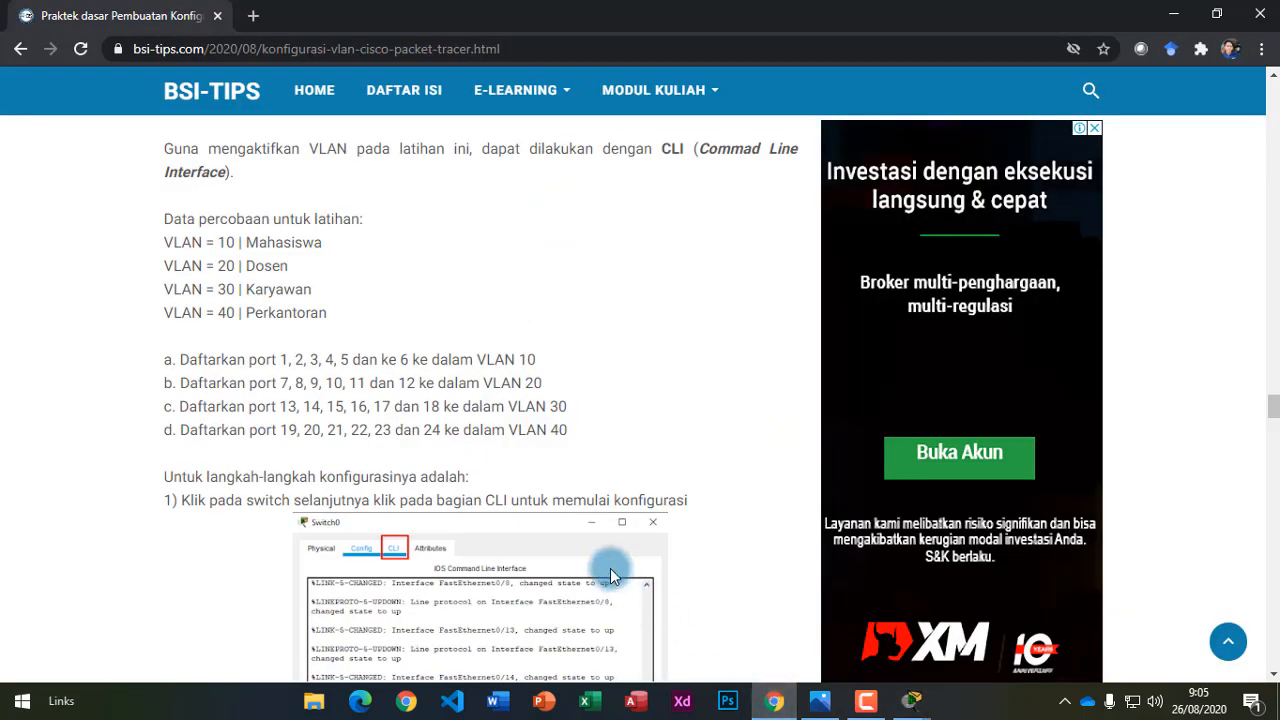
# Scroll the tutorial to step 2's VLAN command list and highlight the enable command.
pyautogui.scroll(-5, 609, 568)
pyautogui.scroll(1, 571, 539)
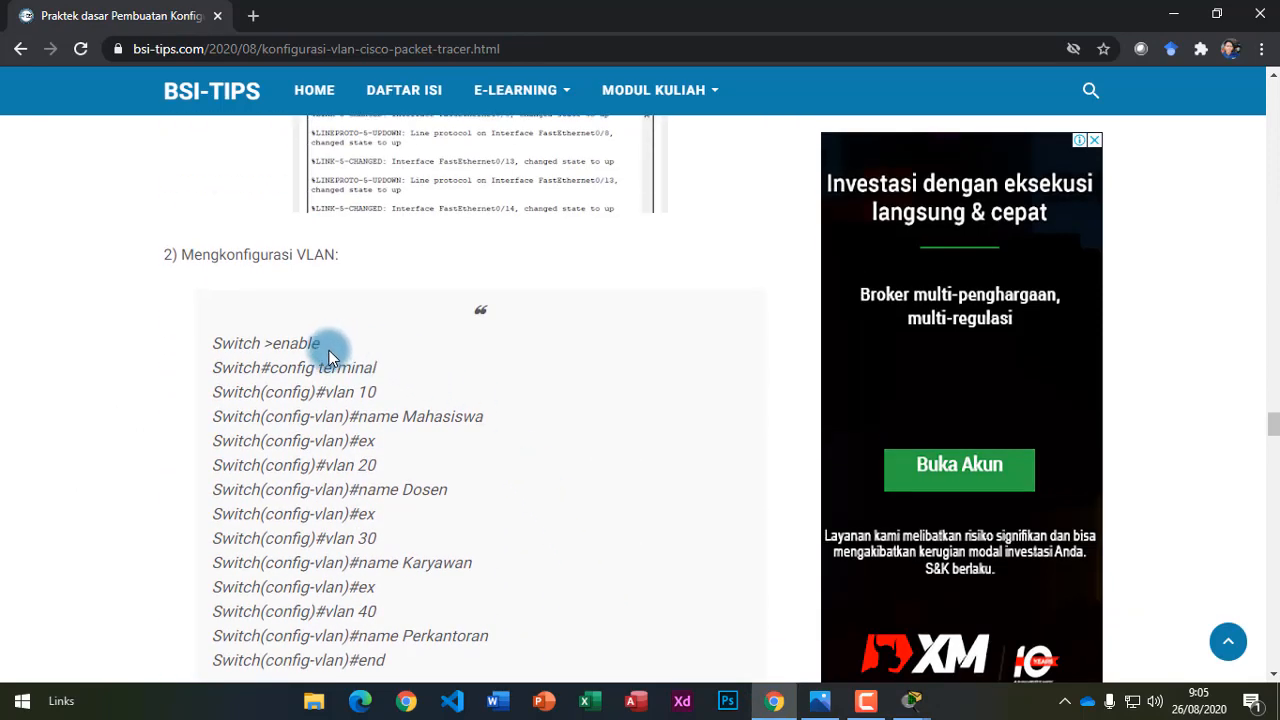
pyautogui.moveTo(322, 346); pyautogui.dragTo(290, 352)
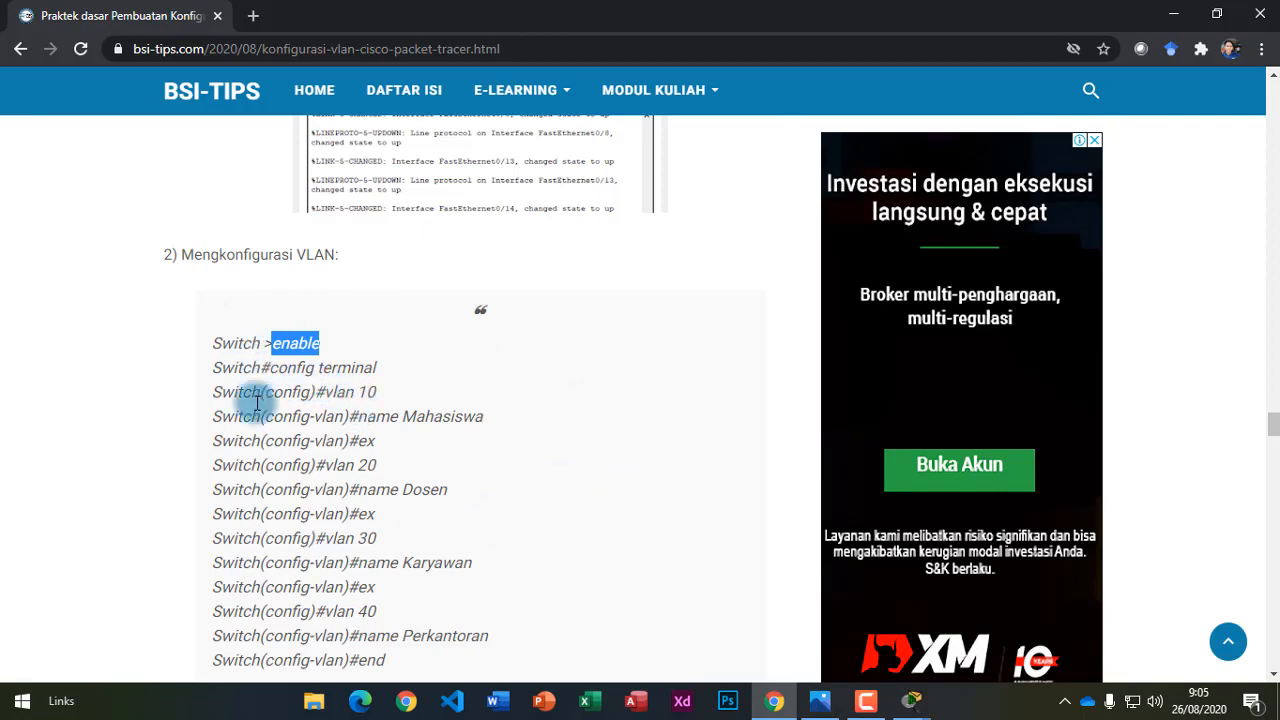
# Run enable in Switch0's console to reach the Switch# prompt, then nudge the window right.
pyautogui.moveTo(912, 686)
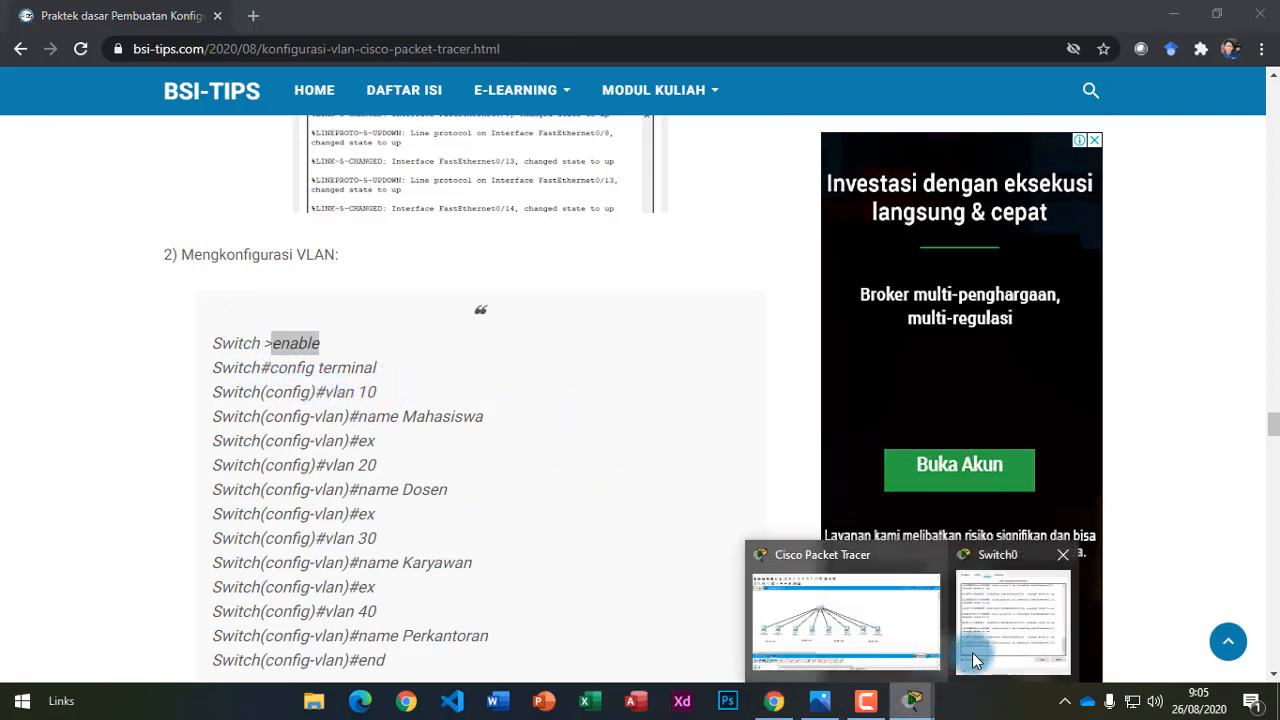
pyautogui.click(972, 652)
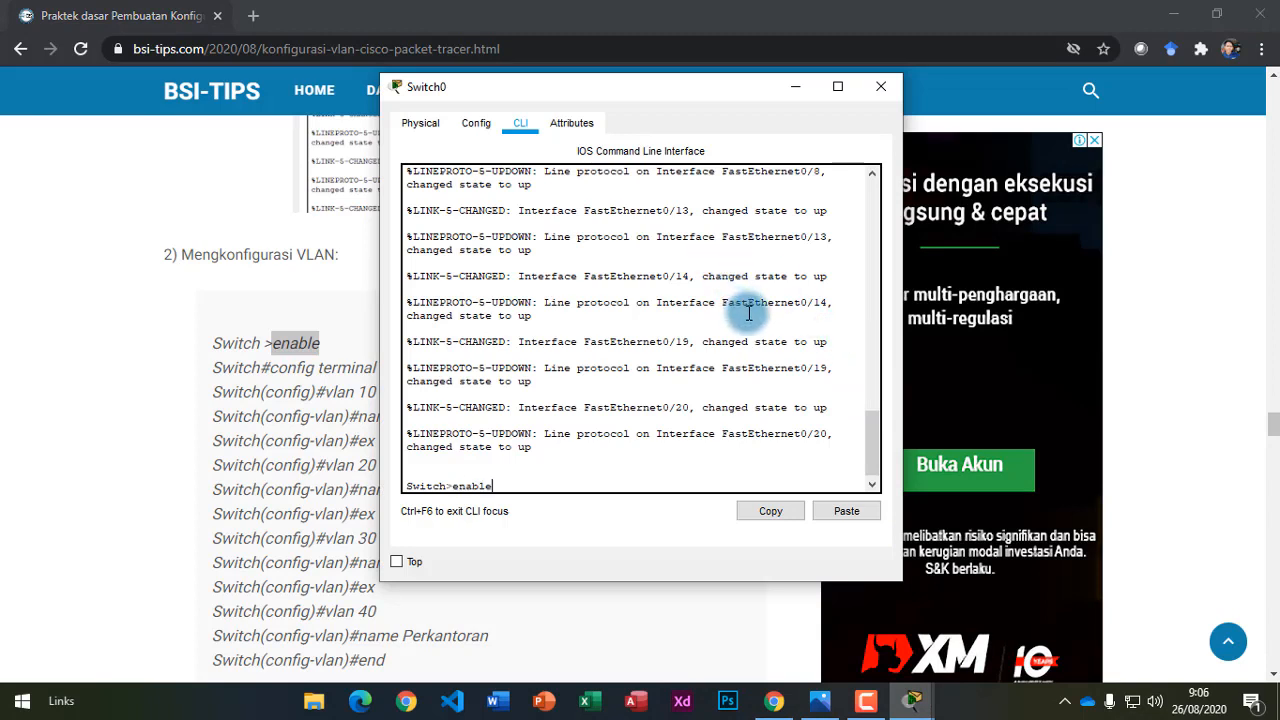
pyautogui.write('enable')
pyautogui.press('Return')
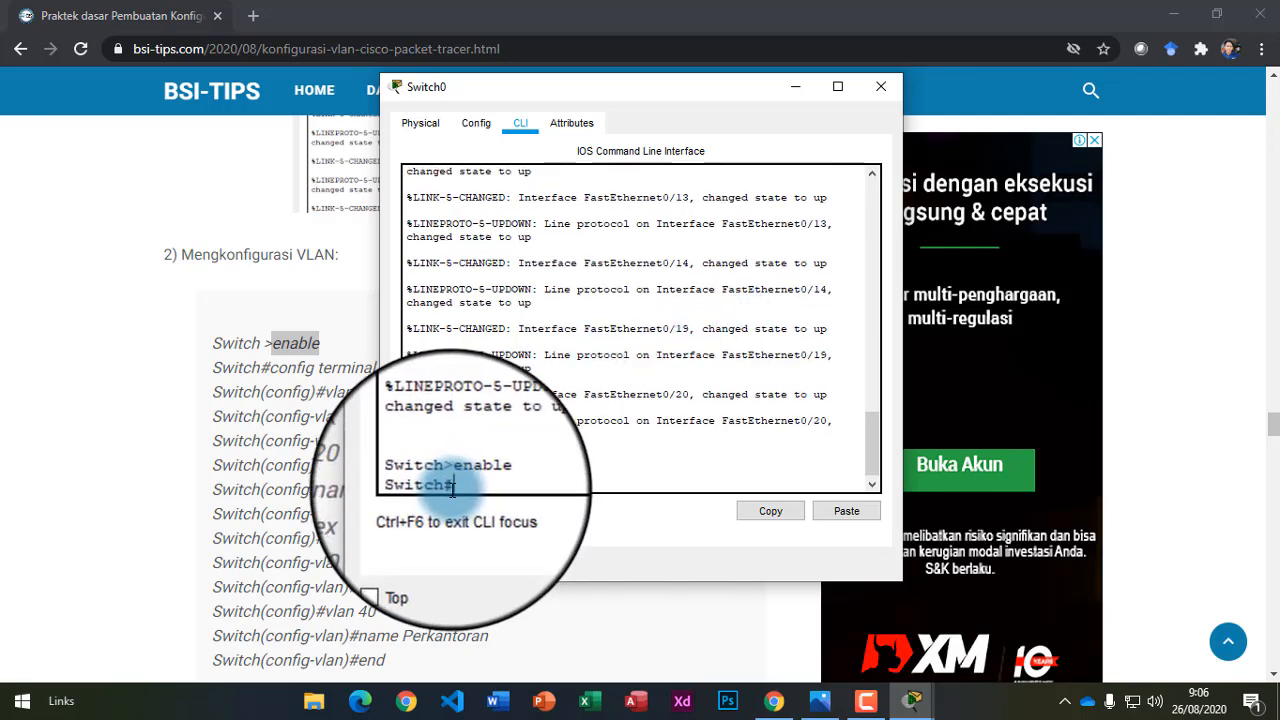
pyautogui.moveTo(430, 488)
pyautogui.mouseDown()
pyautogui.moveTo(420, 474)
pyautogui.moveTo(448, 474)
pyautogui.mouseUp()
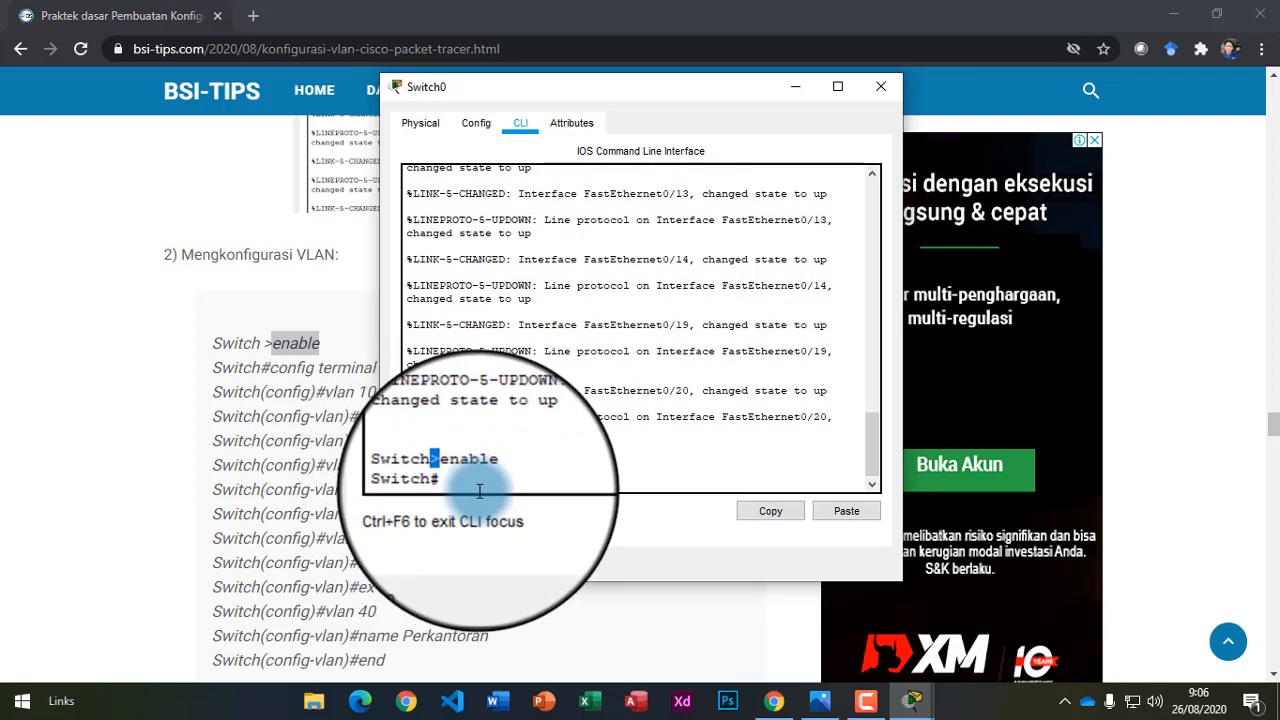
pyautogui.moveTo(452, 470)
pyautogui.mouseDown()
pyautogui.moveTo(506, 473)
pyautogui.moveTo(447, 482)
pyautogui.mouseUp()
pyautogui.click(457, 486)
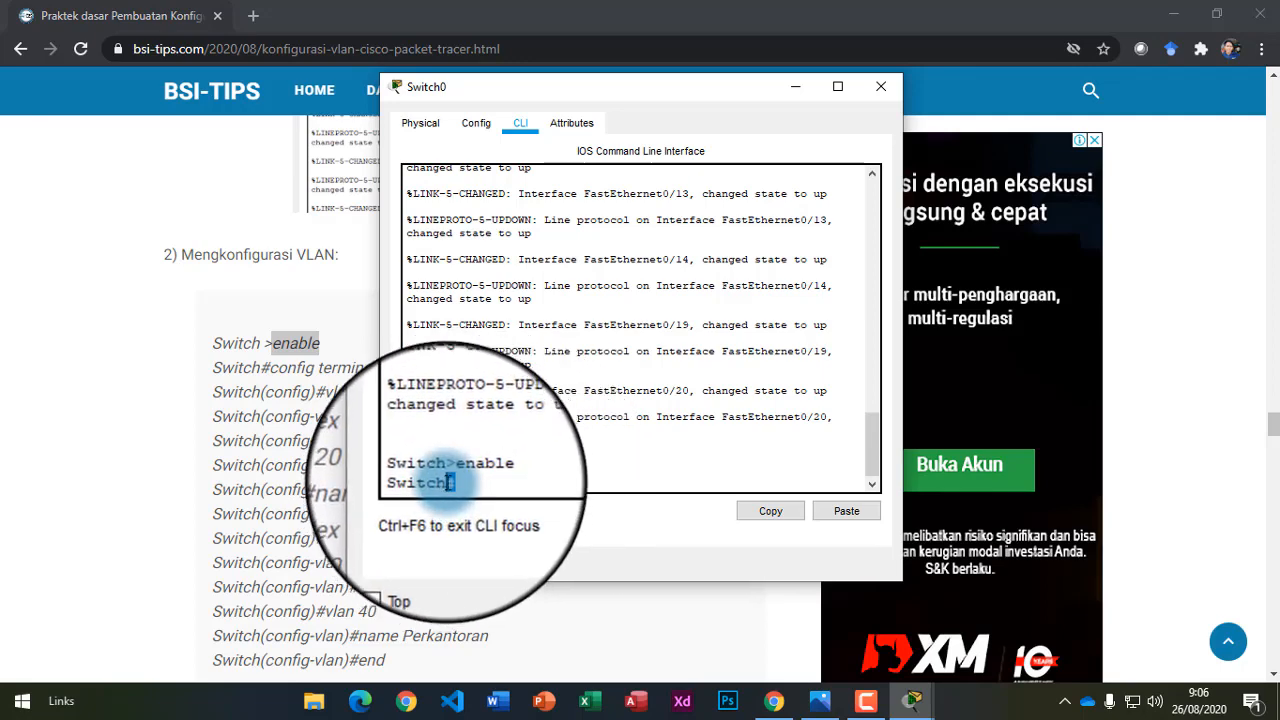
pyautogui.click(529, 486)
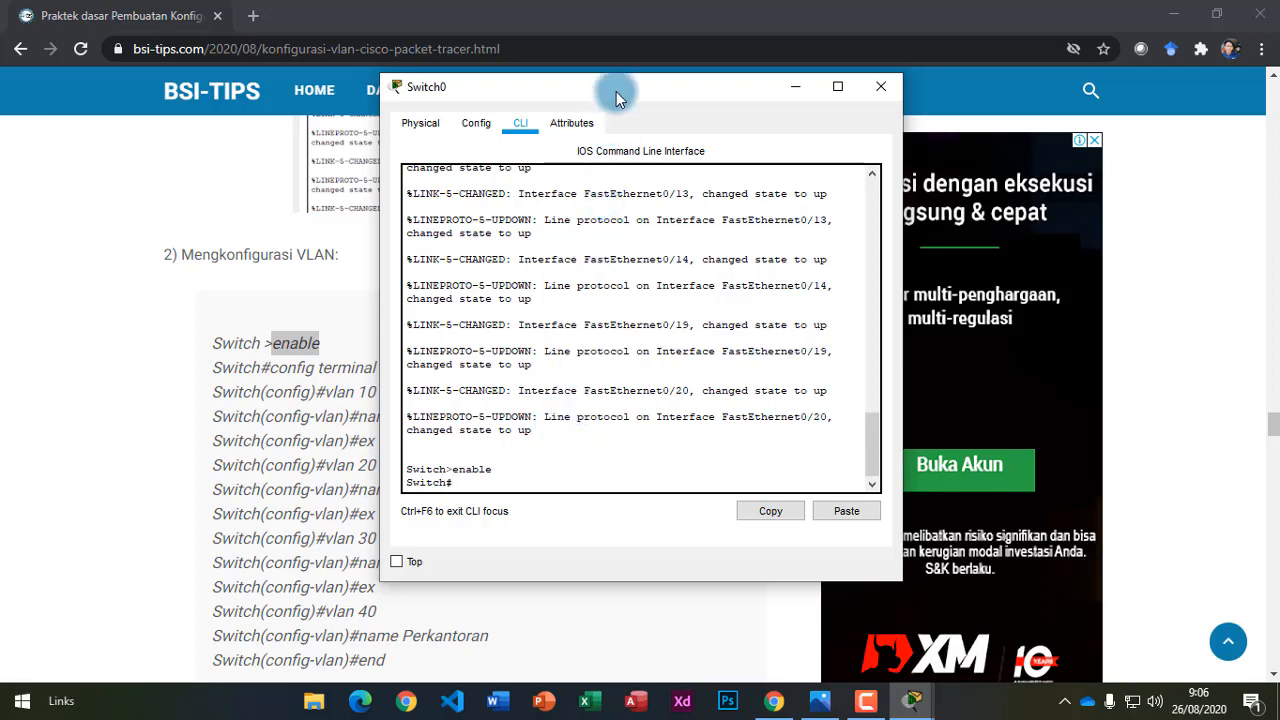
pyautogui.moveTo(625, 97); pyautogui.dragTo(756, 110)
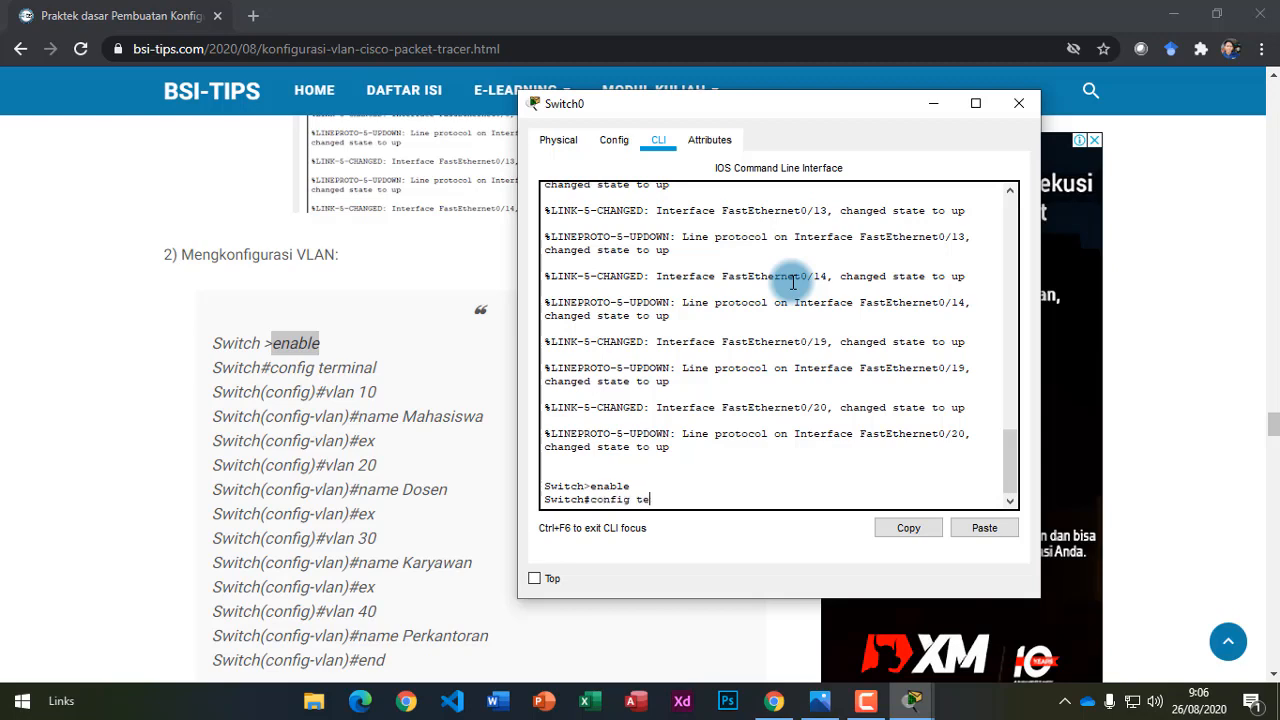
# Run config terminal on Switch0 to reach the Switch(config)# prompt.
pyautogui.press('Return')
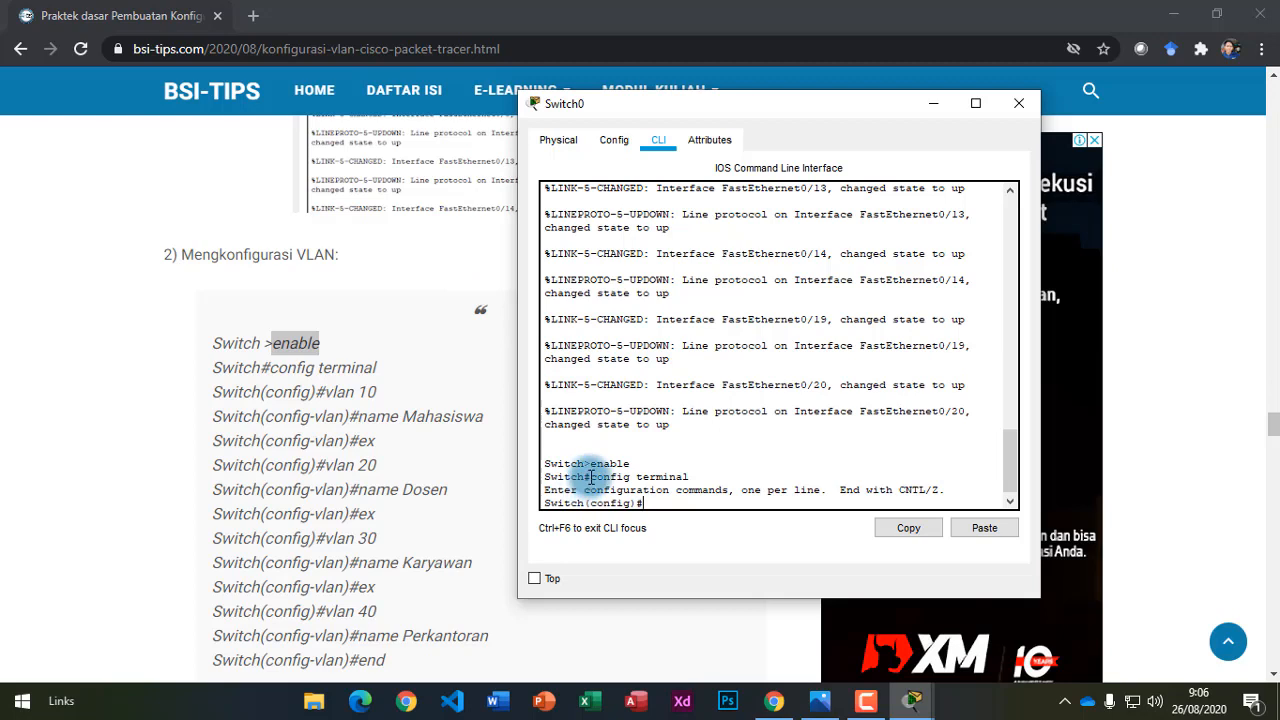
pyautogui.moveTo(592, 477); pyautogui.dragTo(689, 478)
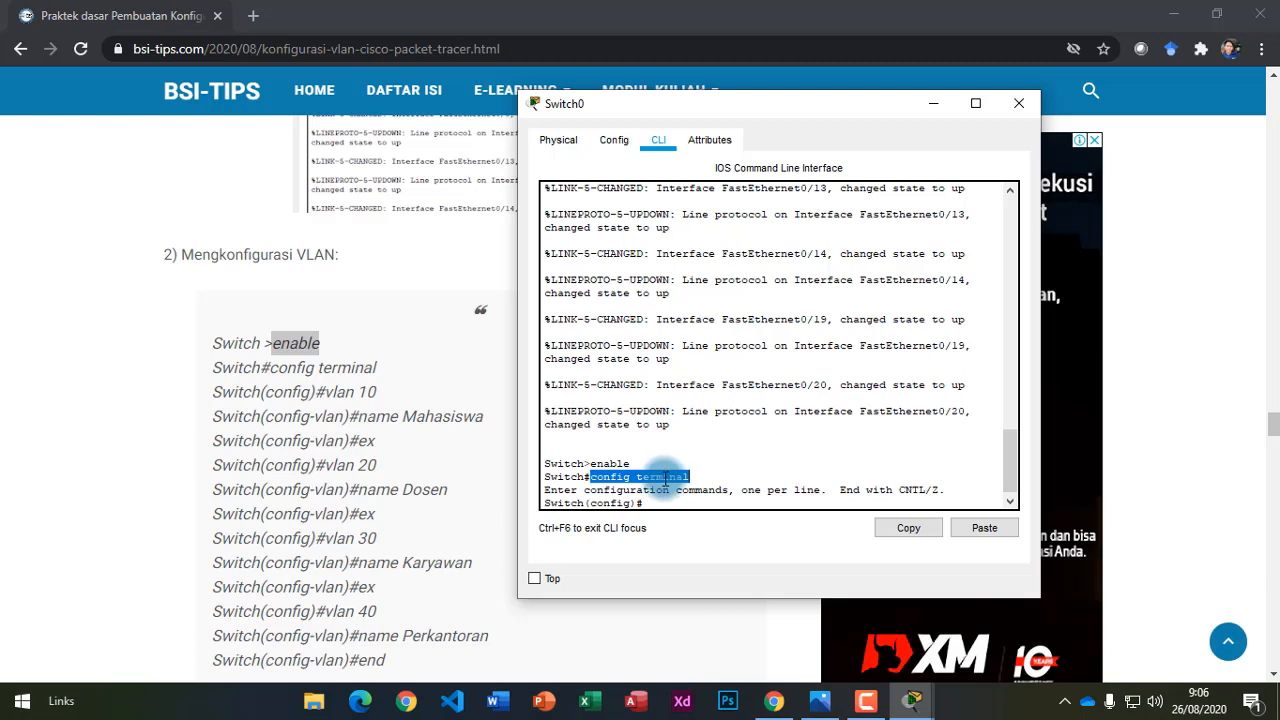
pyautogui.click(665, 477)
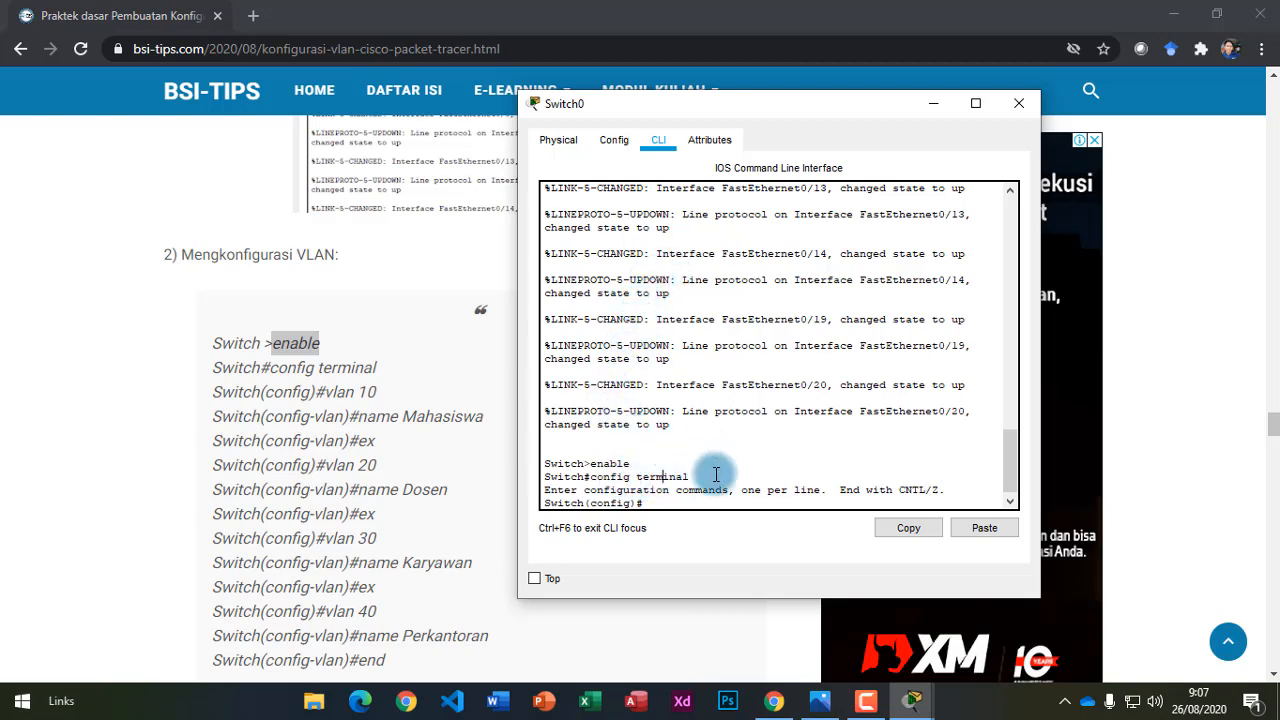
pyautogui.doubleClick(610, 477)
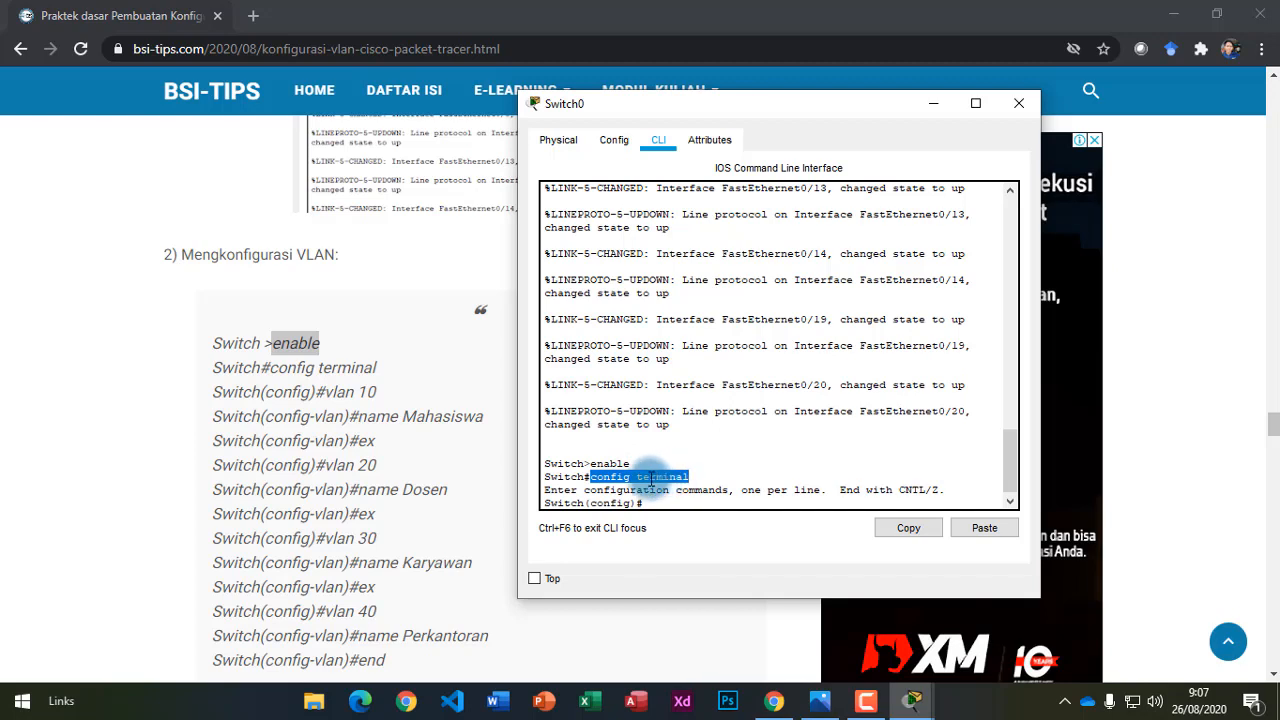
pyautogui.click(598, 470)
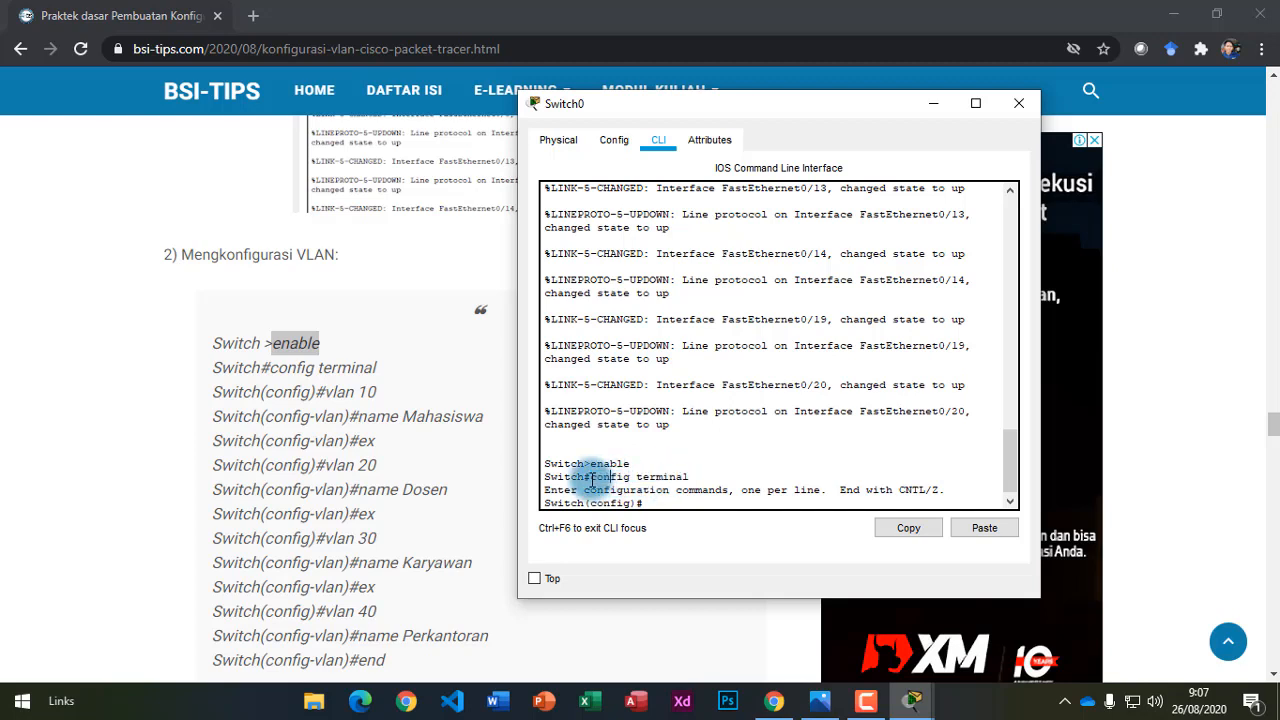
pyautogui.moveTo(590, 477); pyautogui.dragTo(680, 482)
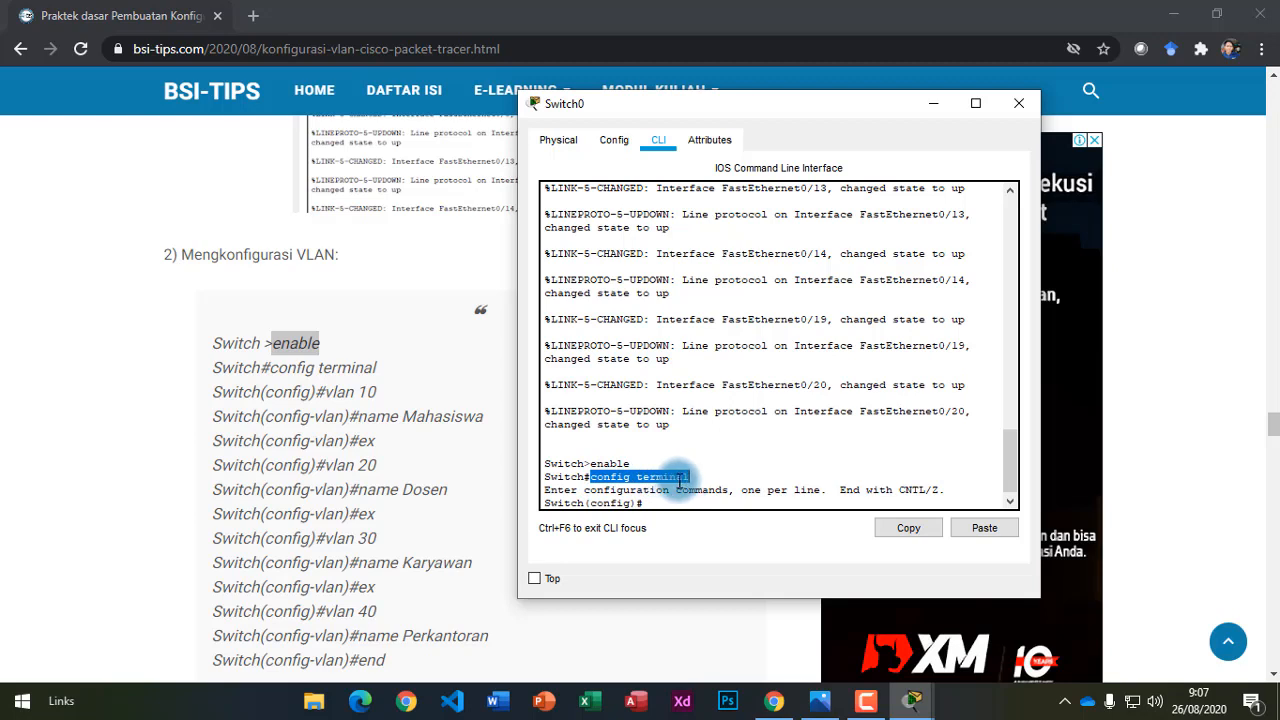
pyautogui.click(678, 488)
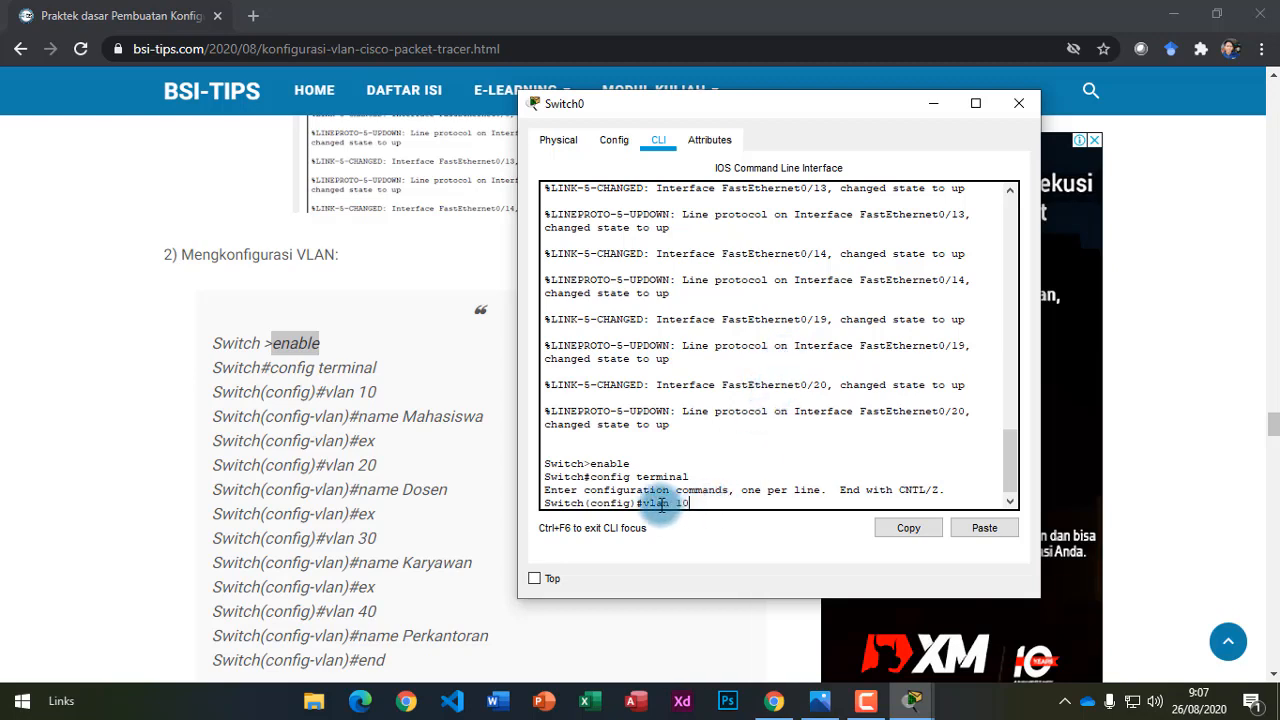
# Run vlan 10 on Switch0, entering the Switch(config-vlan)# prompt for VLAN 10.
pyautogui.moveTo(642, 503); pyautogui.dragTo(691, 511)
pyautogui.click(708, 499)
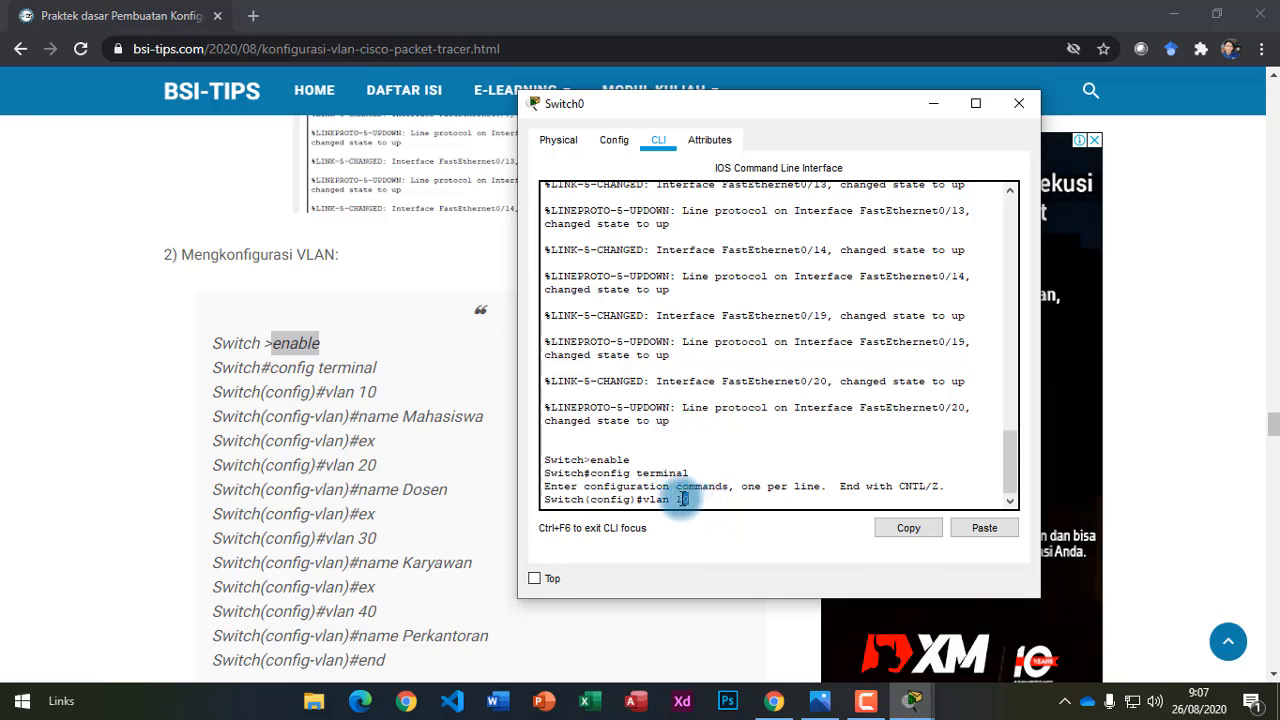
pyautogui.click(711, 498)
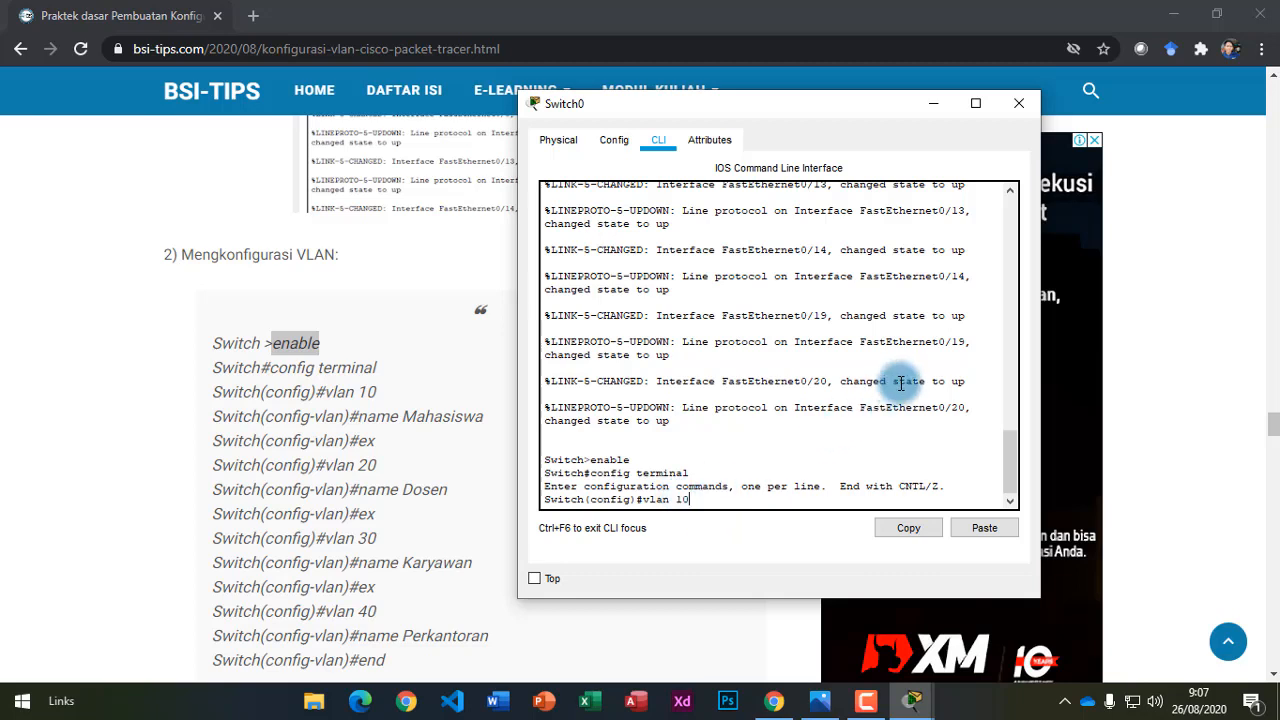
pyautogui.press('Return')
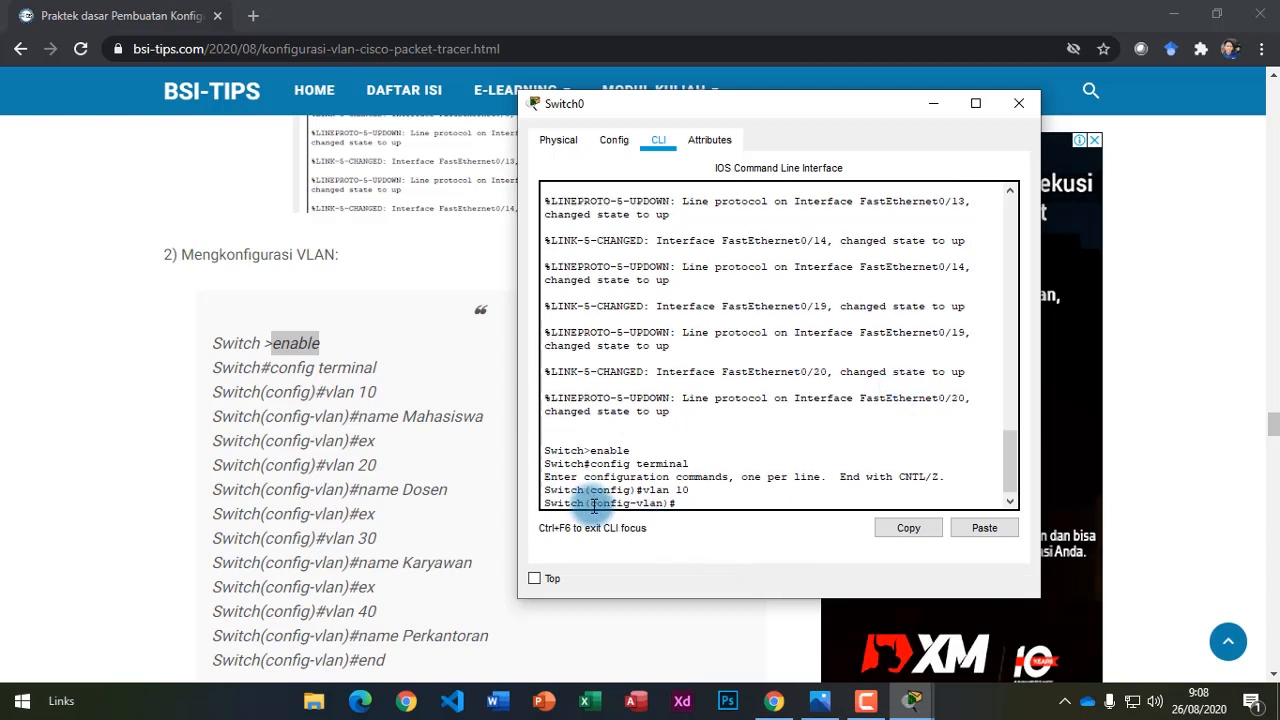
pyautogui.moveTo(592, 504); pyautogui.dragTo(659, 497)
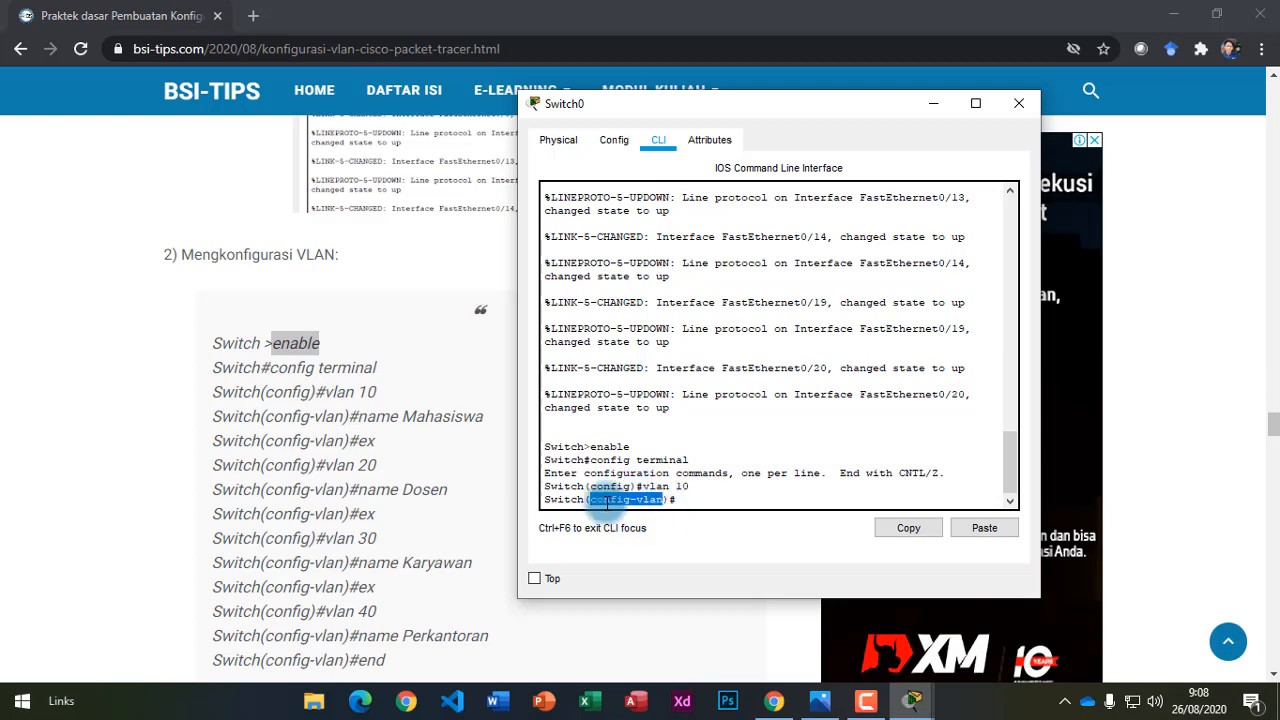
pyautogui.click(651, 500)
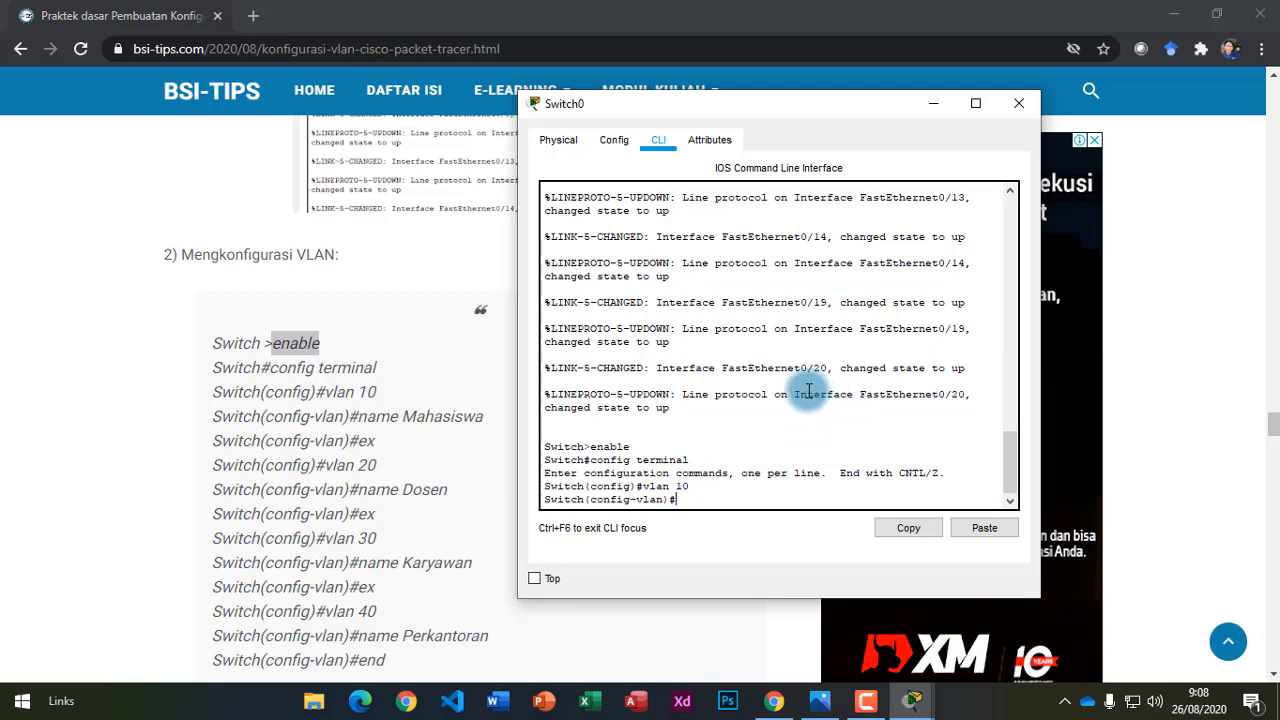
pyautogui.moveTo(676, 486)
pyautogui.mouseDown()
pyautogui.moveTo(689, 487)
pyautogui.moveTo(669, 488)
pyautogui.mouseUp()
pyautogui.click(688, 487)
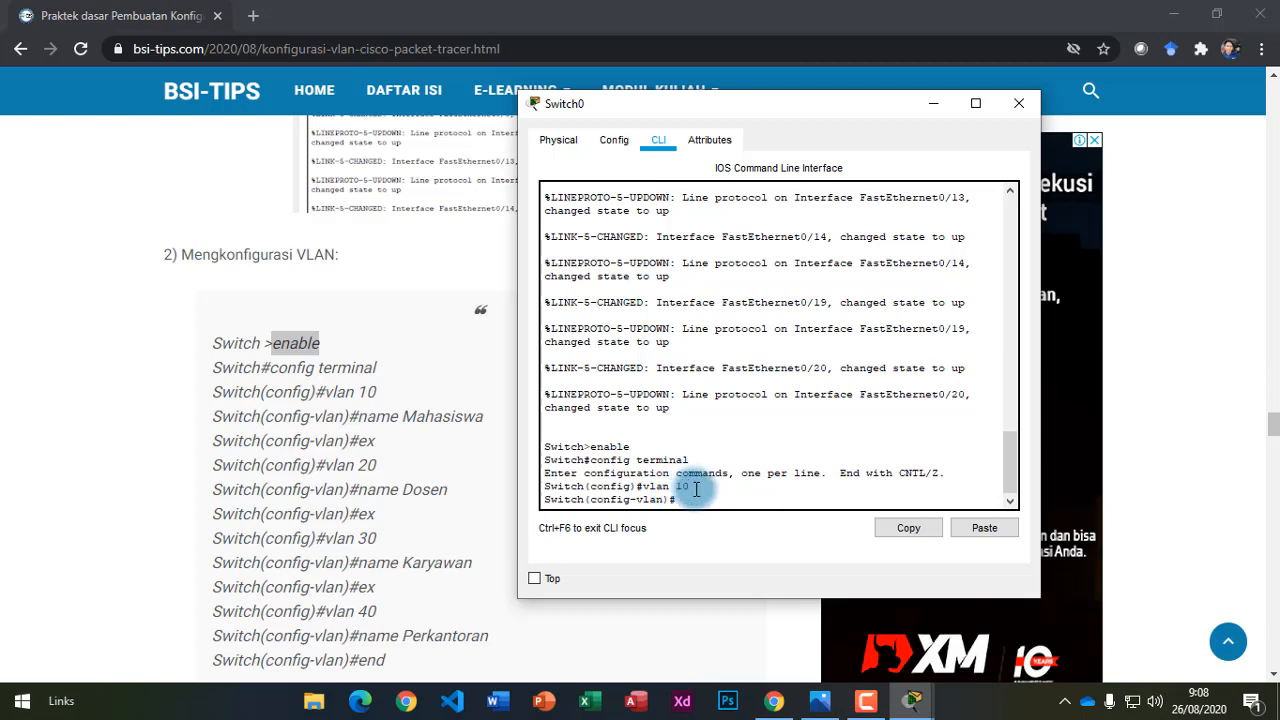
pyautogui.moveTo(692, 488); pyautogui.dragTo(677, 487)
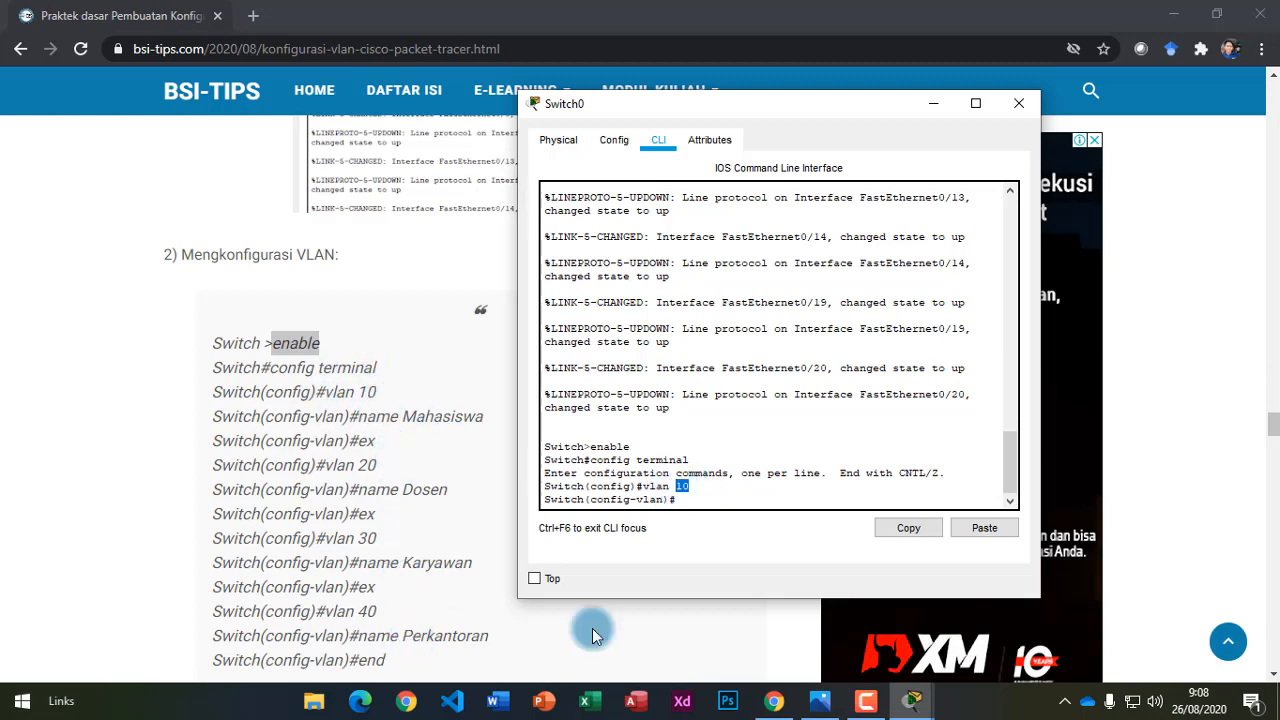
pyautogui.click(745, 502)
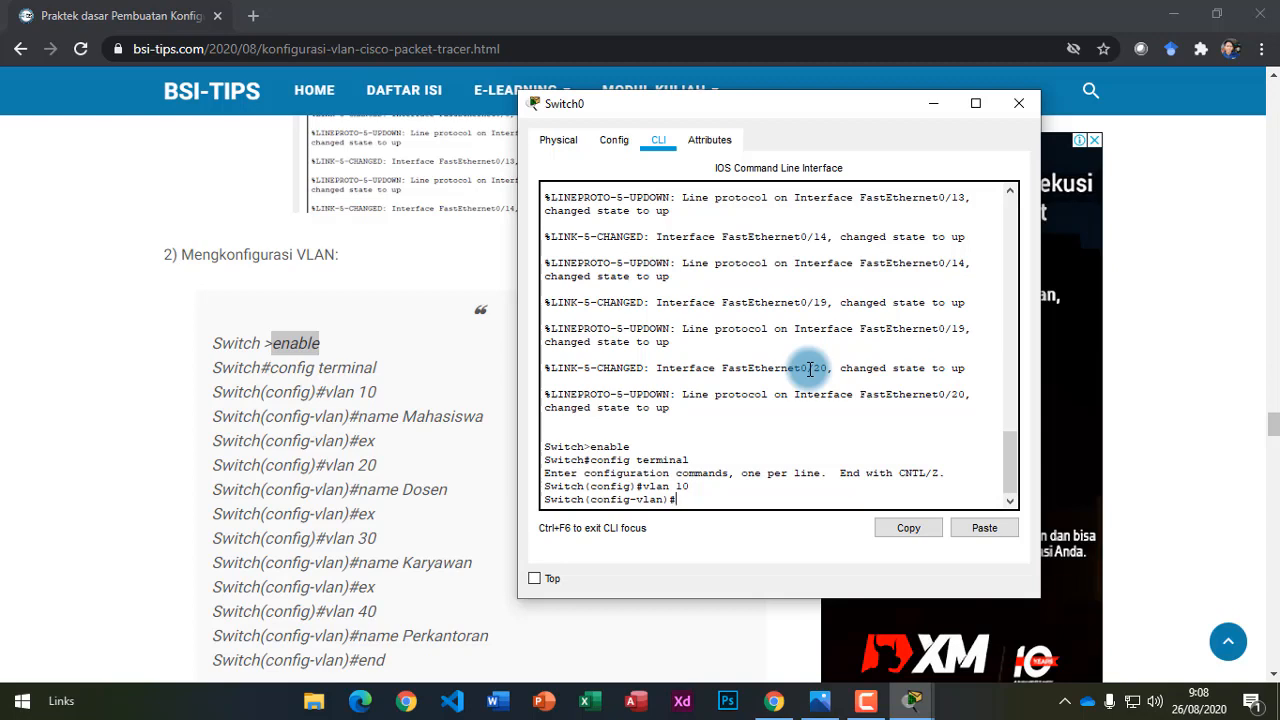
pyautogui.moveTo(675, 486); pyautogui.dragTo(693, 486)
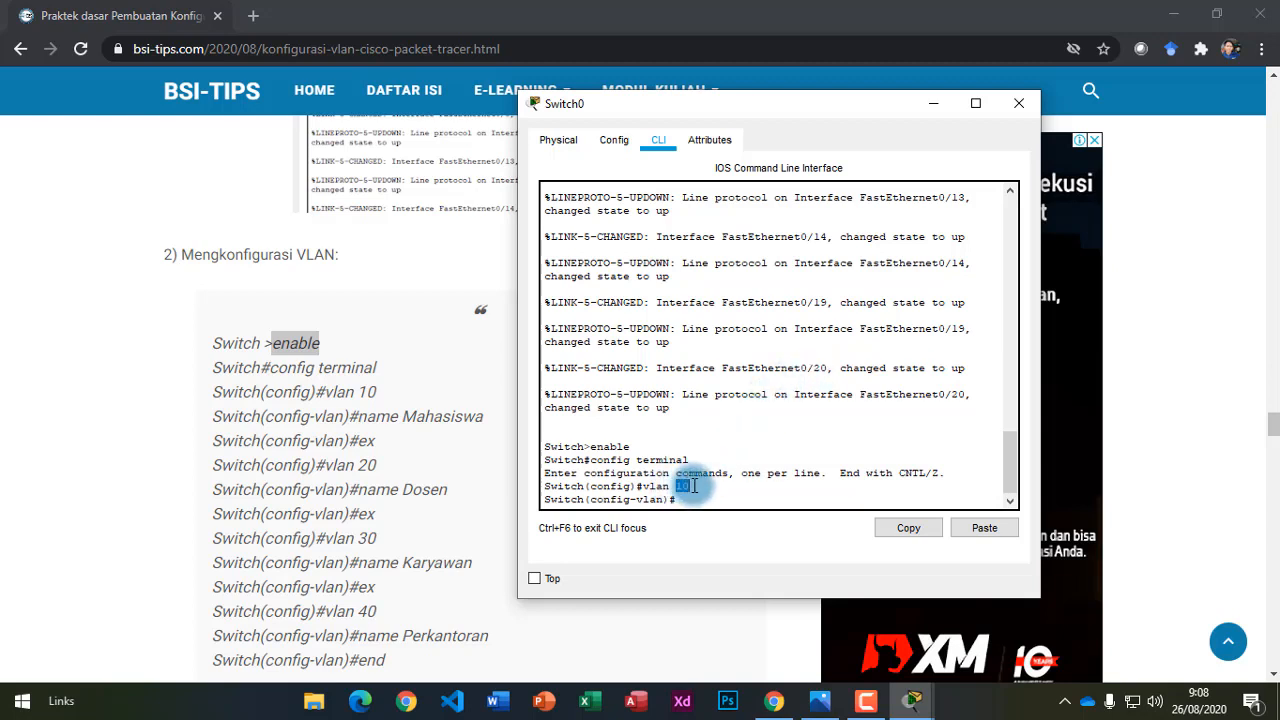
pyautogui.click(704, 502)
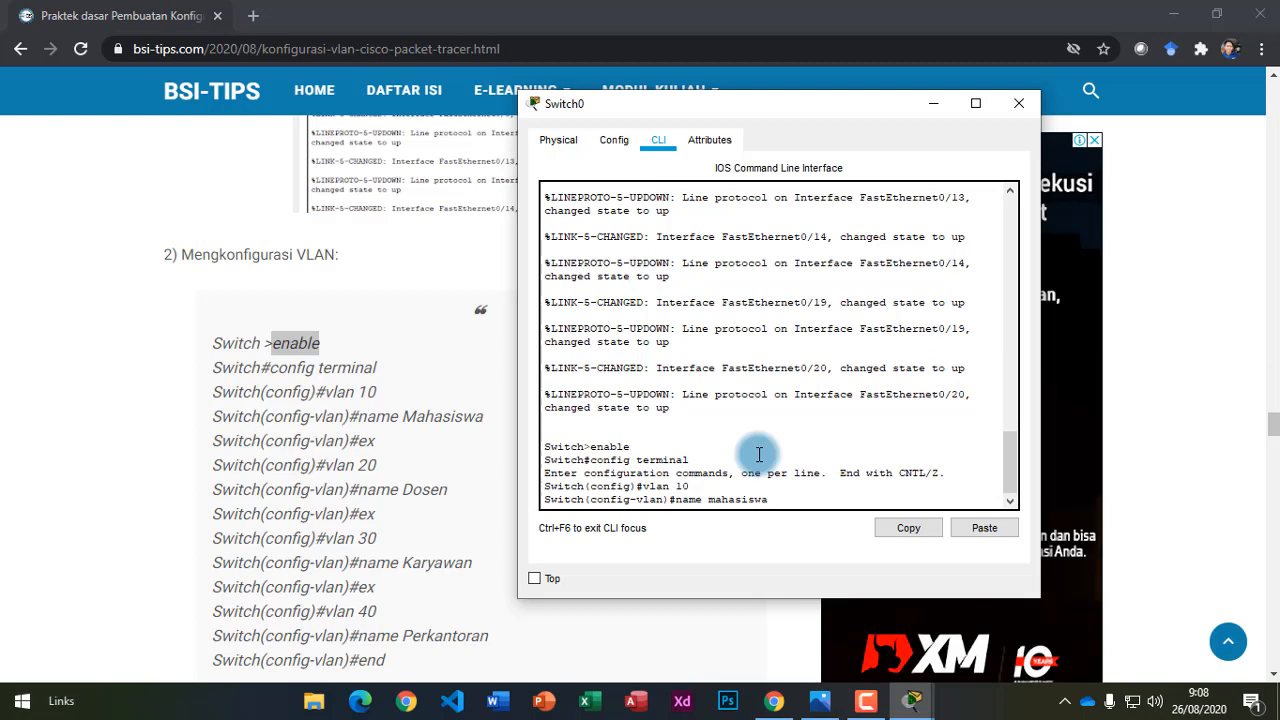
# Apply the name mahasiswa to VLAN 10 and leave its VLAN configuration.
pyautogui.press('Return')
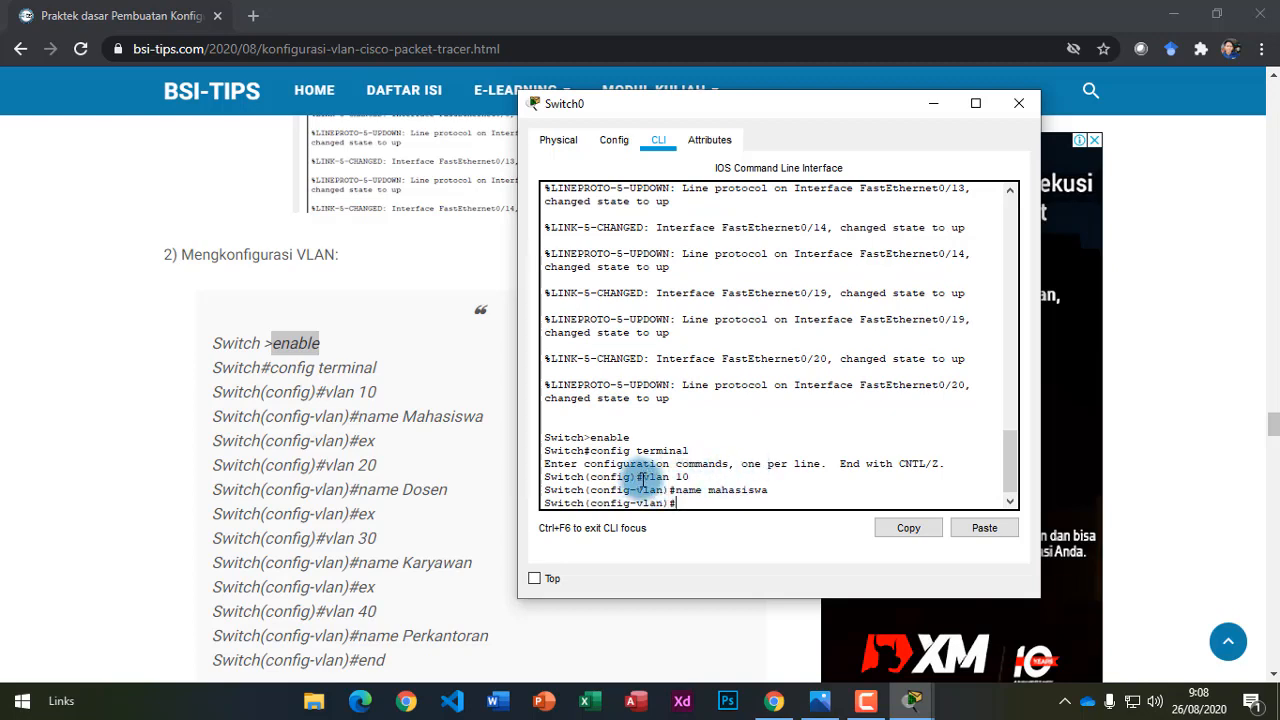
pyautogui.moveTo(644, 477); pyautogui.dragTo(676, 479)
pyautogui.click(722, 490)
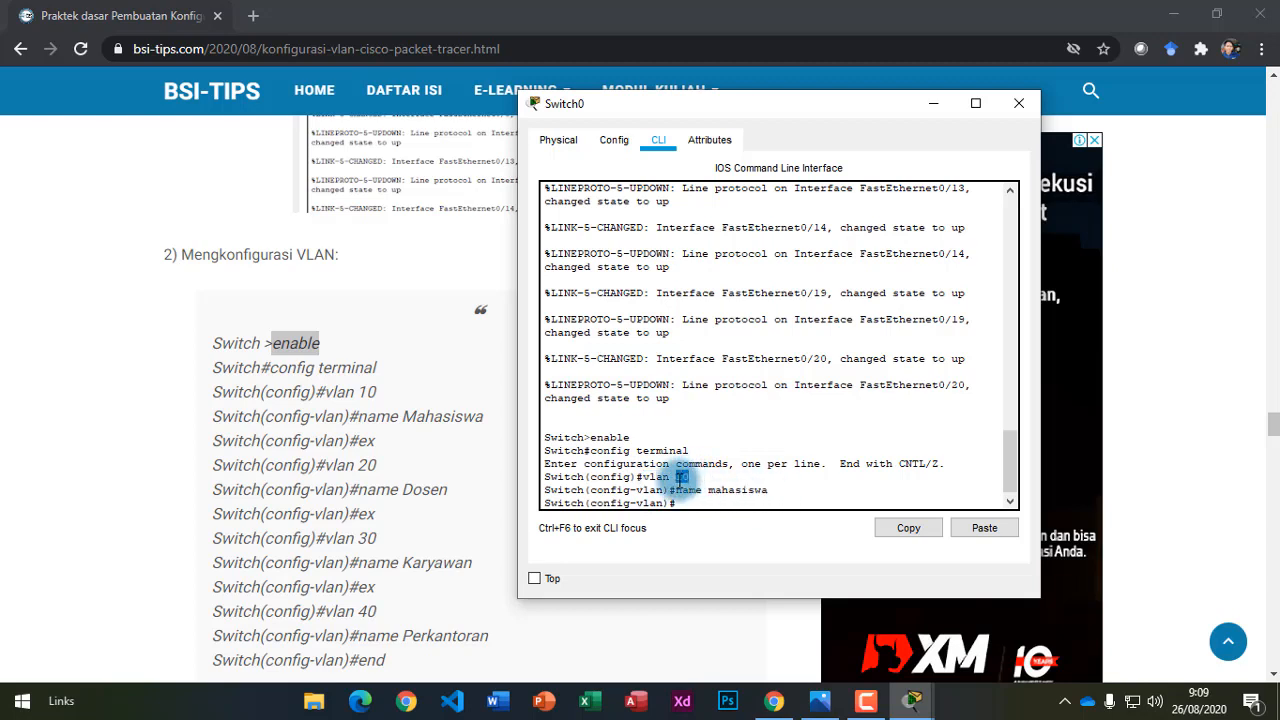
pyautogui.click(696, 502)
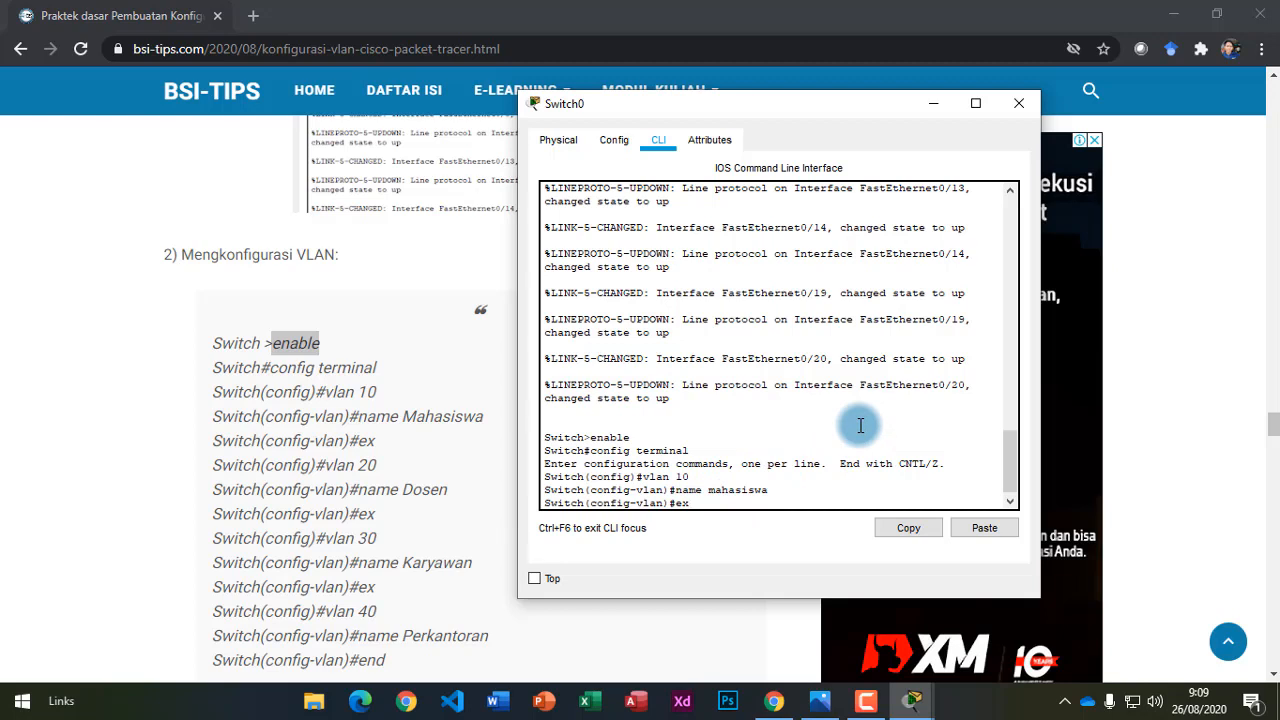
pyautogui.press('Return')
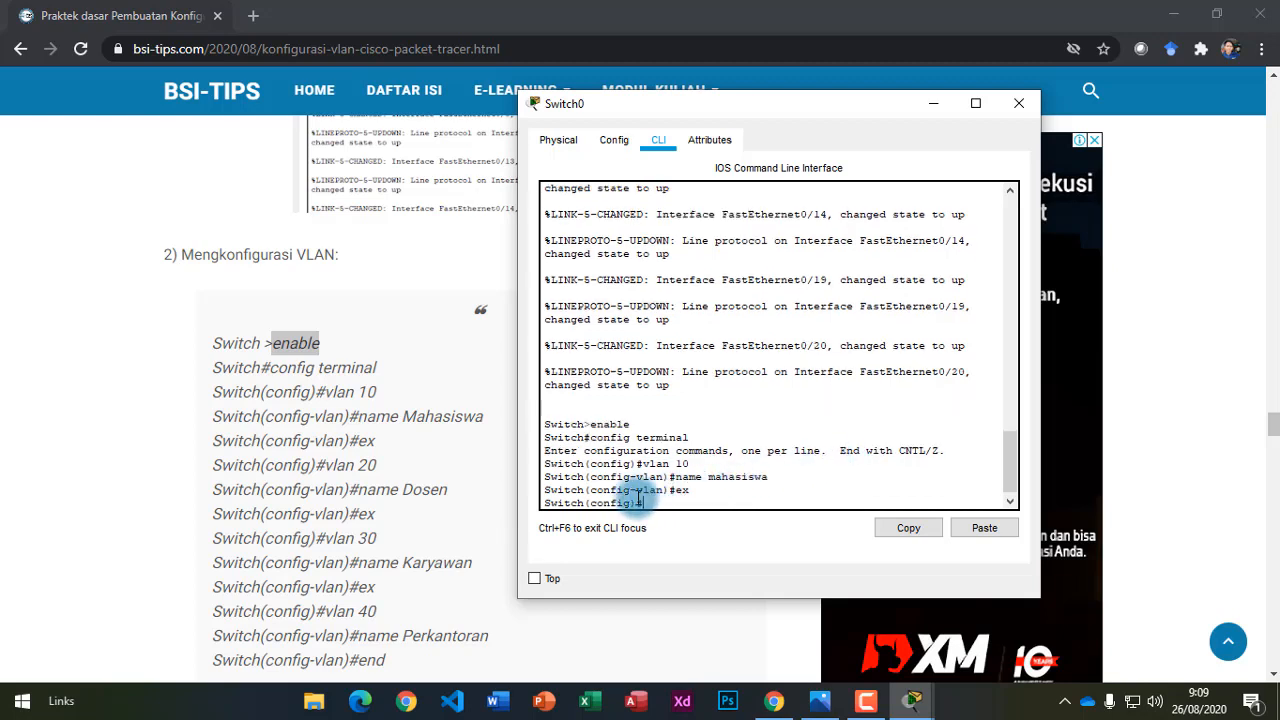
pyautogui.moveTo(651, 503); pyautogui.dragTo(587, 499)
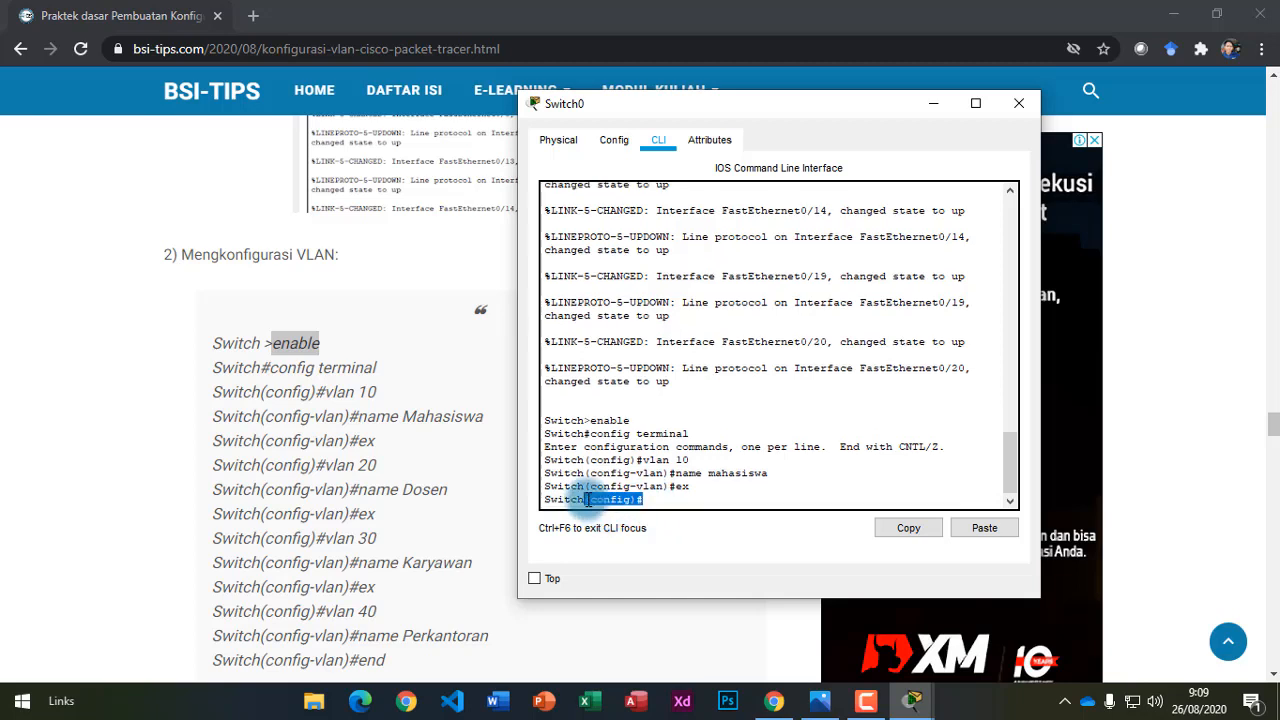
pyautogui.click(656, 503)
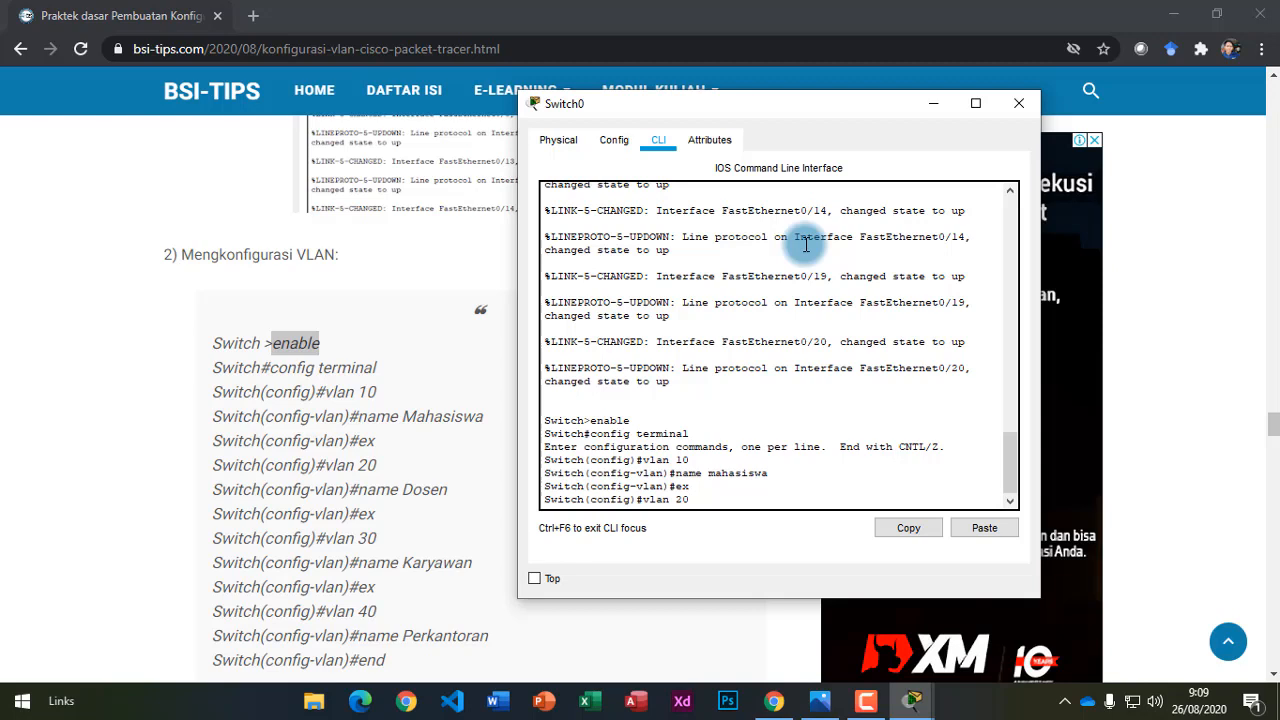
# Create VLAN 20 named dosen and exit its configuration.
pyautogui.press('Return')
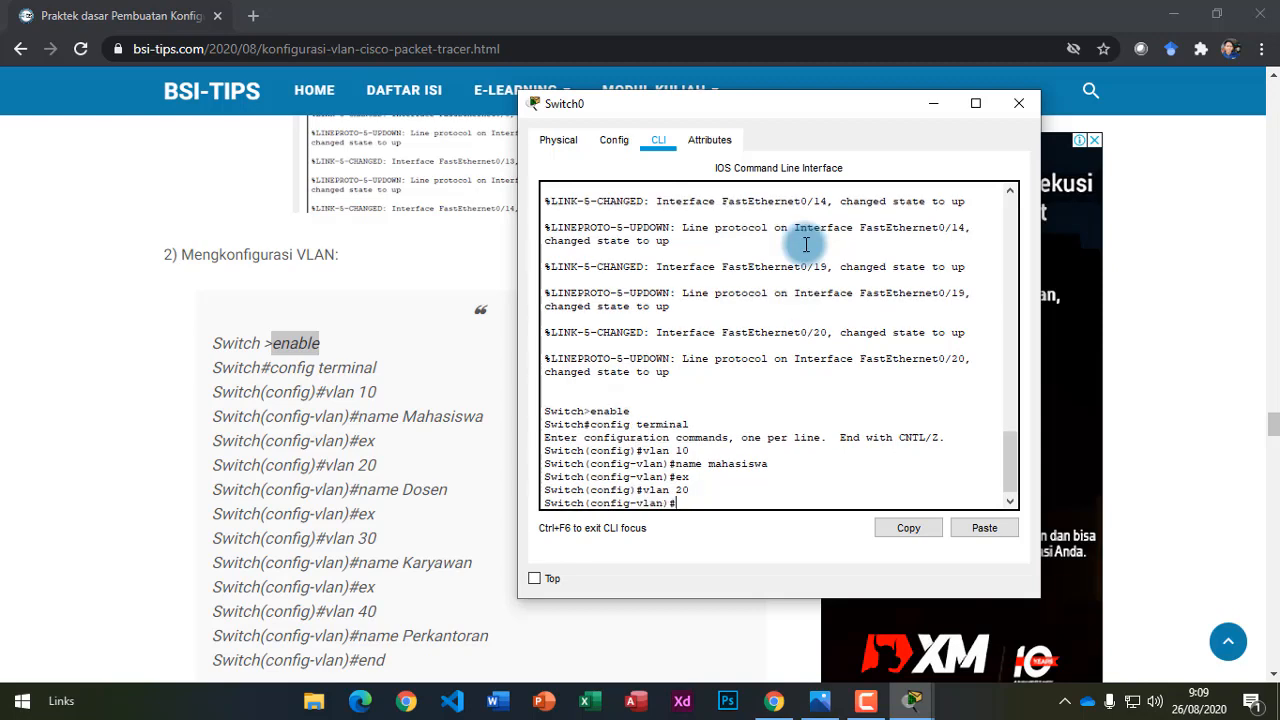
pyautogui.write('name dosen')
pyautogui.press('Return')
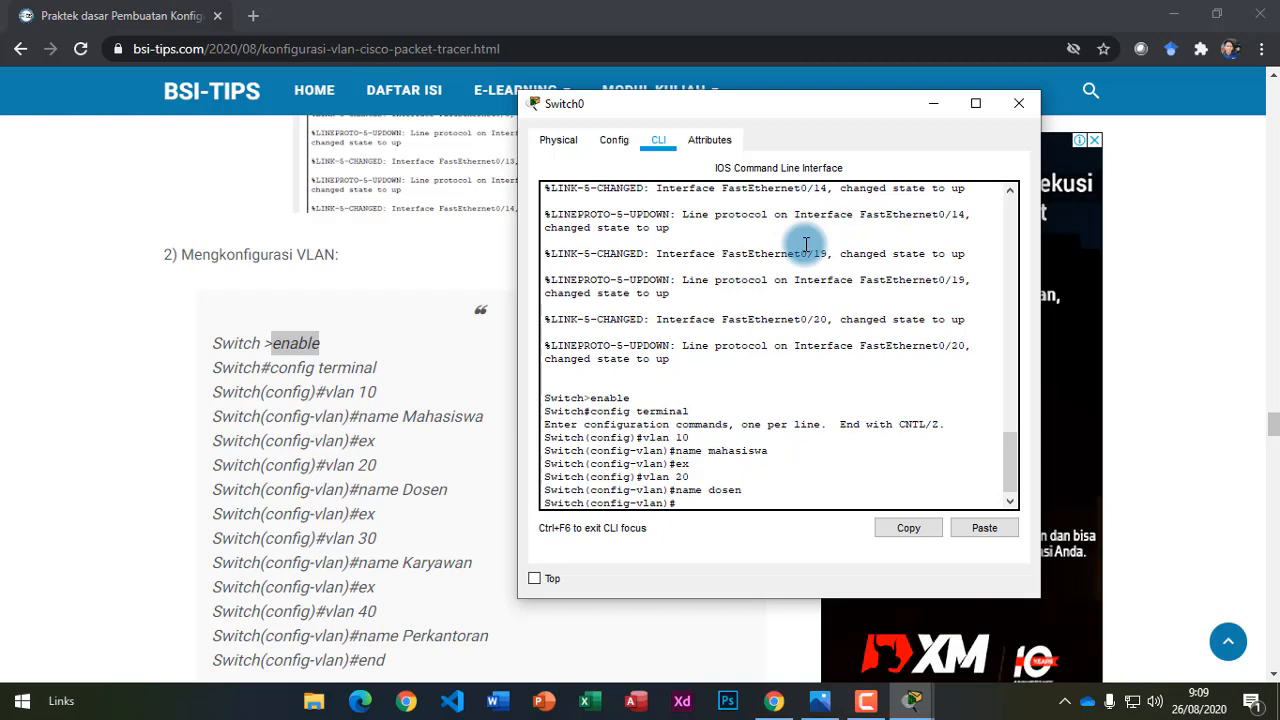
pyautogui.write('ex')
pyautogui.press('Return')
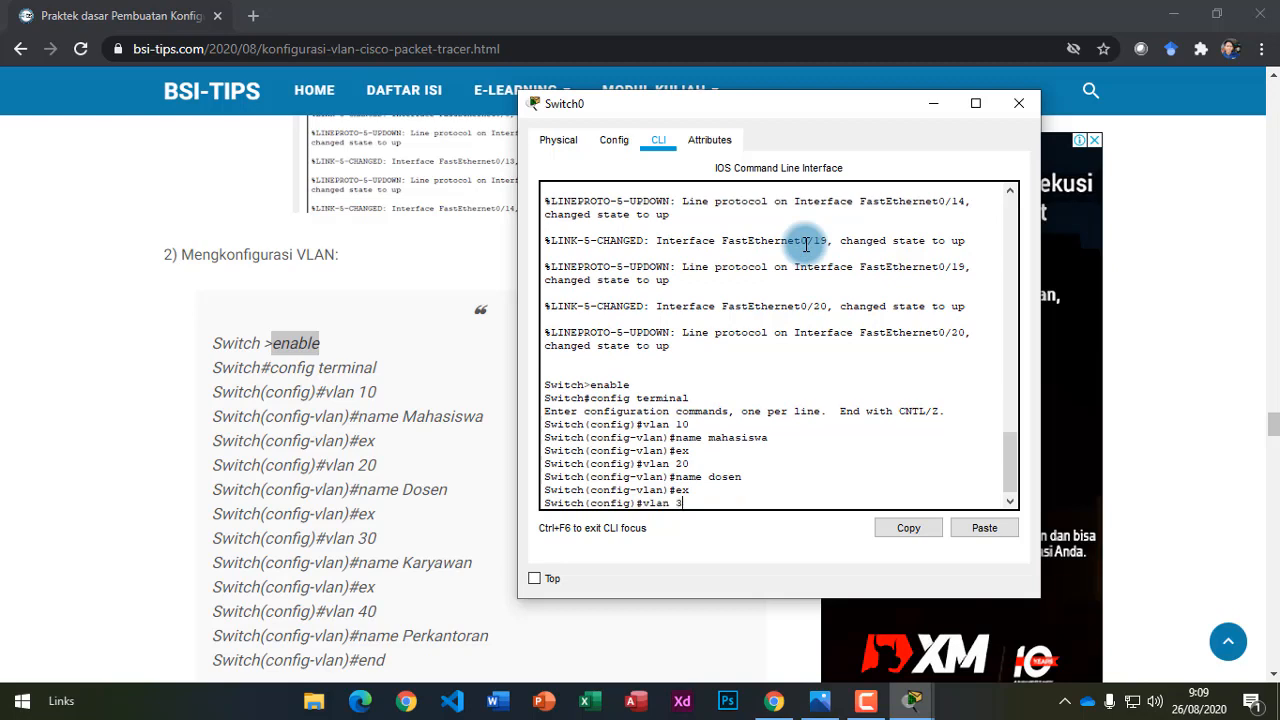
# Create VLAN 30 named karyawan and exit its configuration.
pyautogui.press('Return')
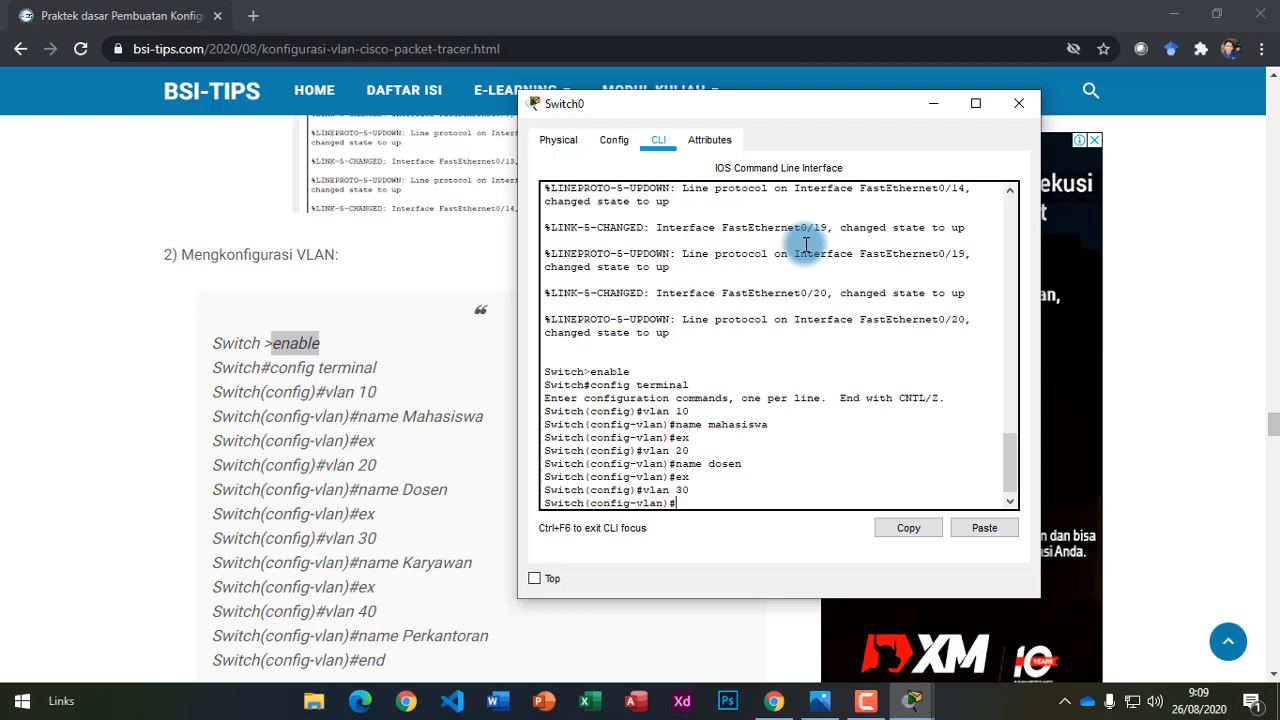
pyautogui.write('name karyawan')
pyautogui.press('Return')
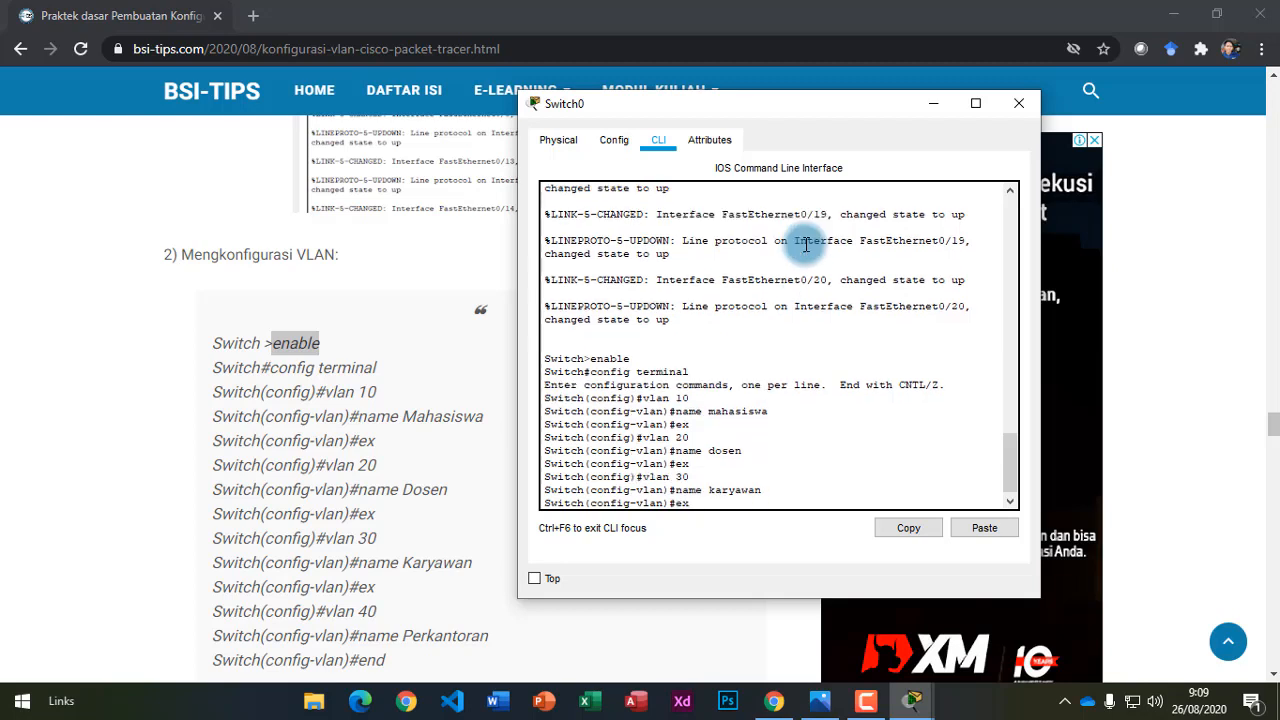
pyautogui.press('Return')
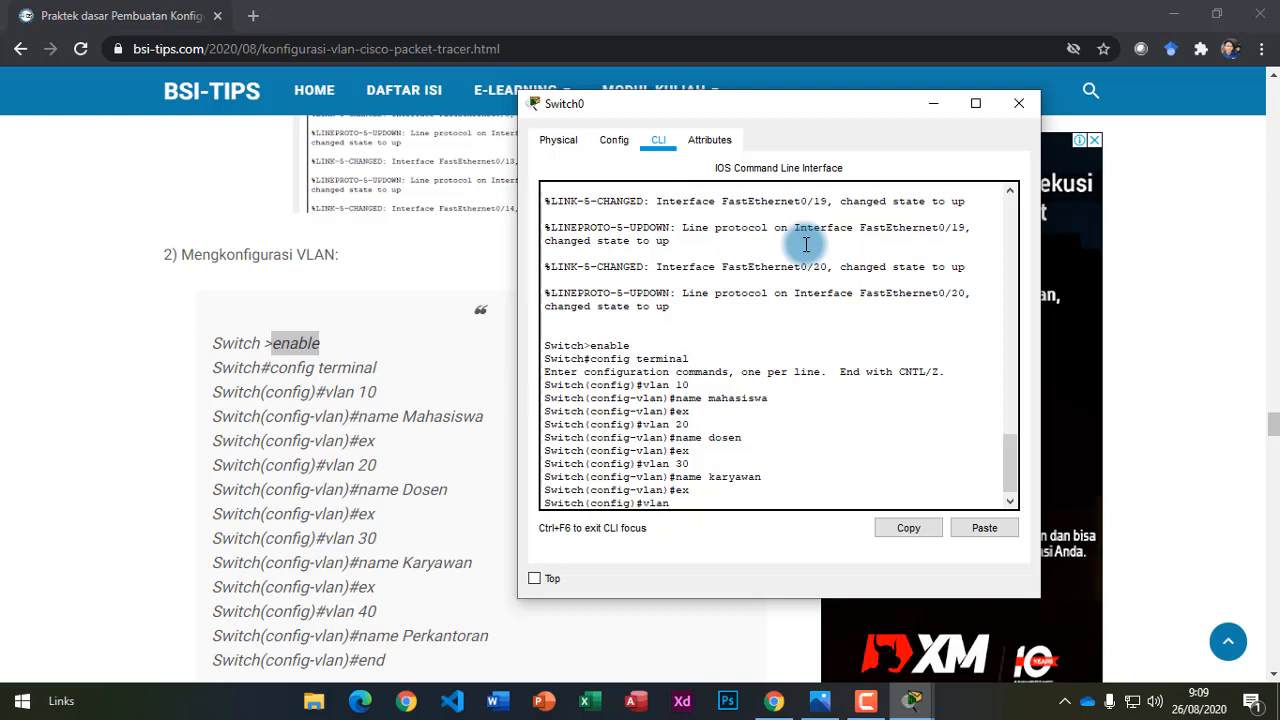
# Create VLAN 40 named perkantoran, then end back to the Switch# prompt.
pyautogui.write('vlan 40')
pyautogui.press('Return')
pyautogui.write('name')
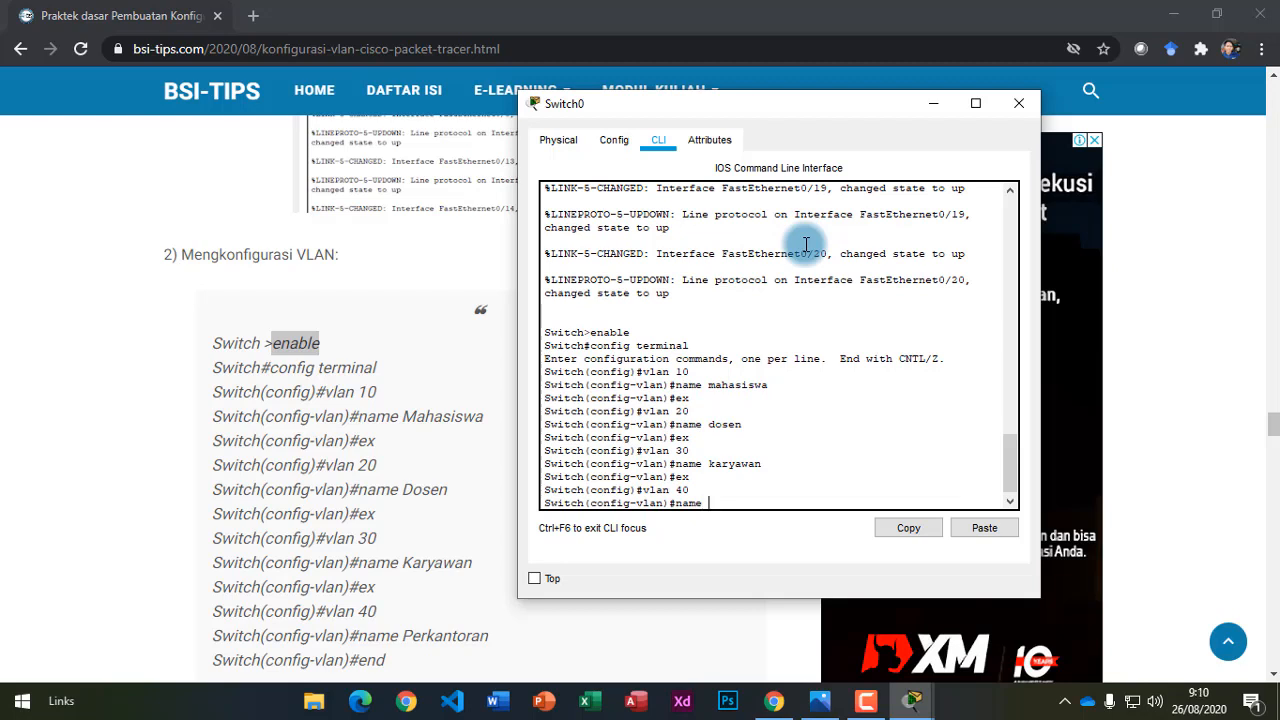
pyautogui.write(' perkantoran')
pyautogui.press('Return')
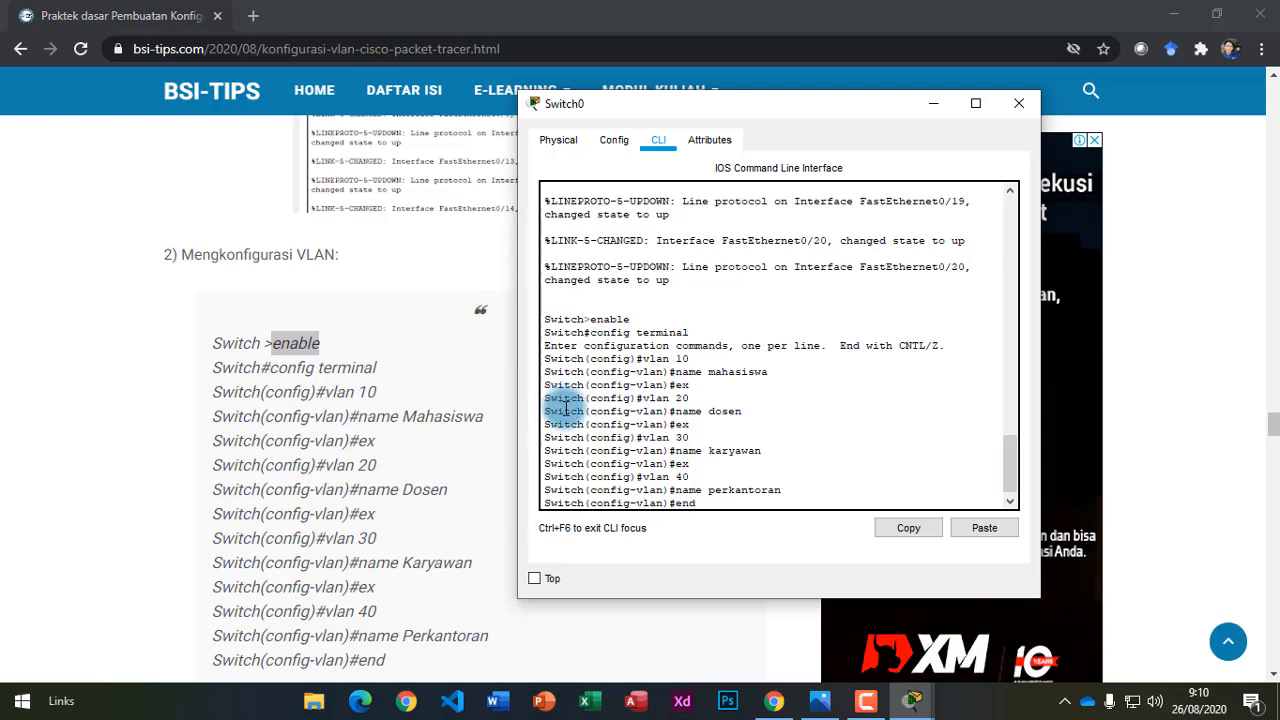
pyautogui.press('Return')
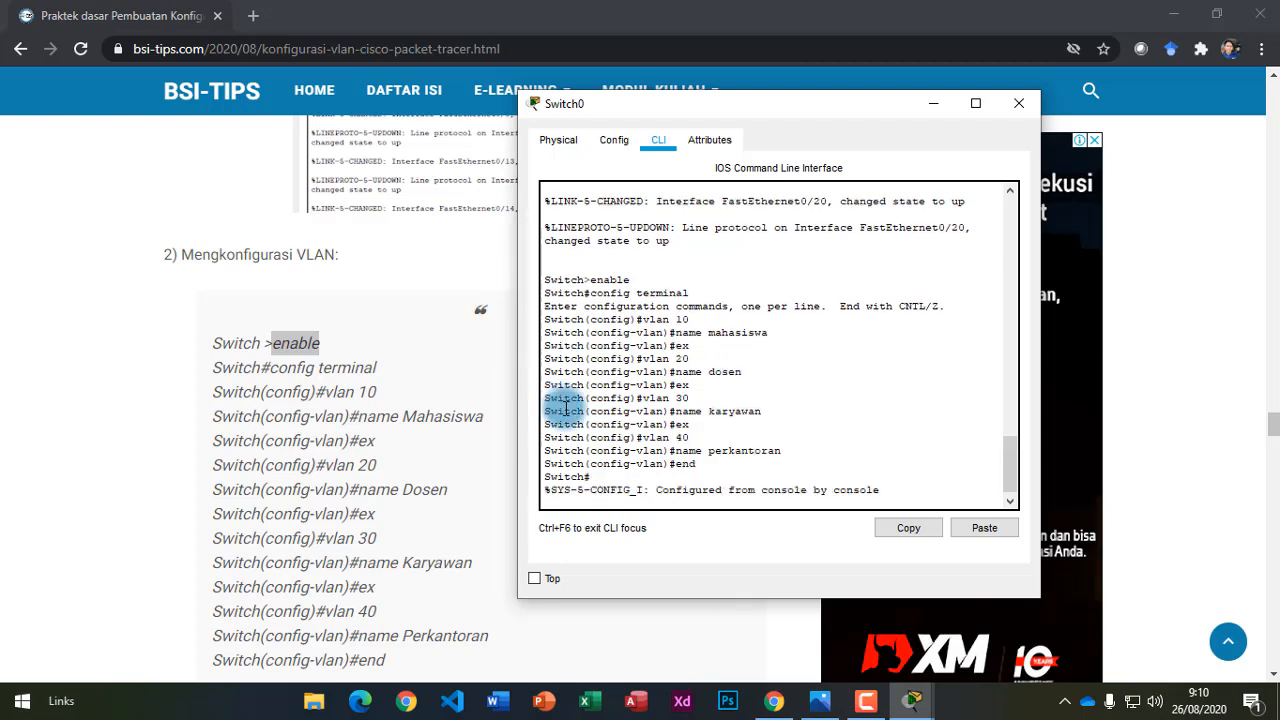
pyautogui.press('Return')
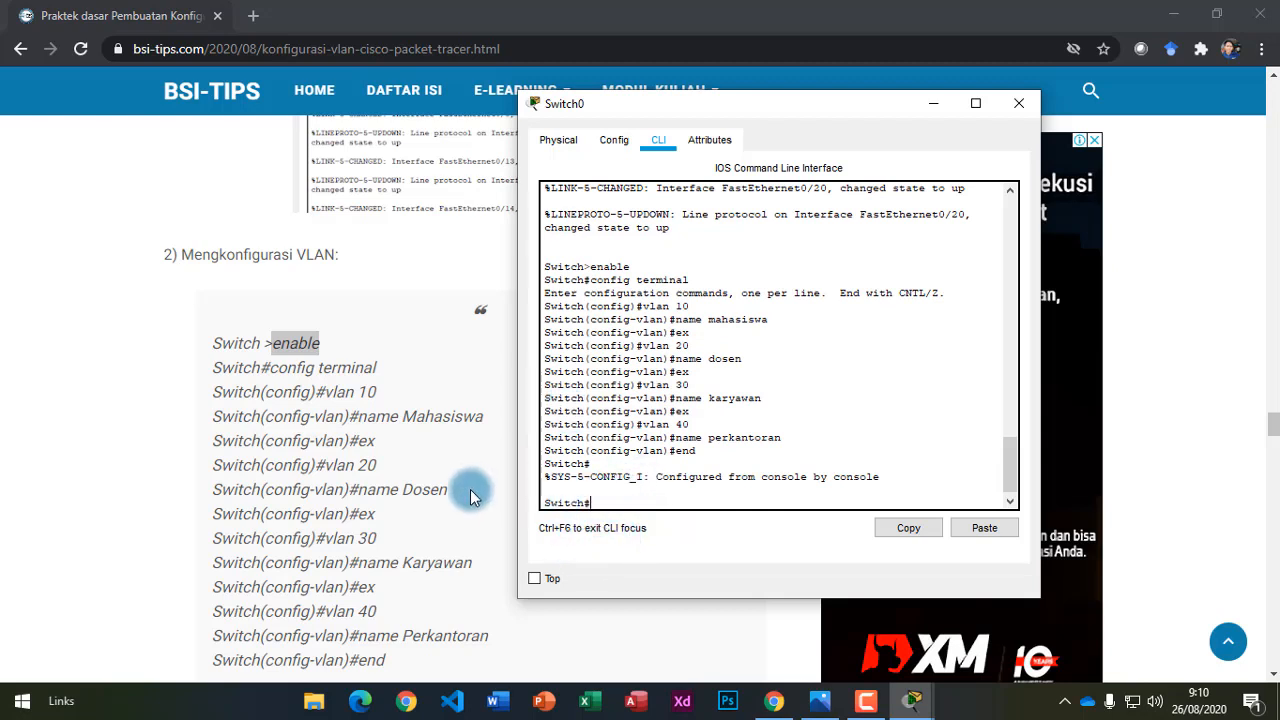
# Mark the final Switch# prompt in the Switch0 CLI and scroll through the output.
pyautogui.moveTo(588, 503)
pyautogui.mouseDown()
pyautogui.moveTo(526, 494)
pyautogui.moveTo(572, 508)
pyautogui.moveTo(600, 486)
pyautogui.mouseUp()
pyautogui.scroll(-3, 355, 497)
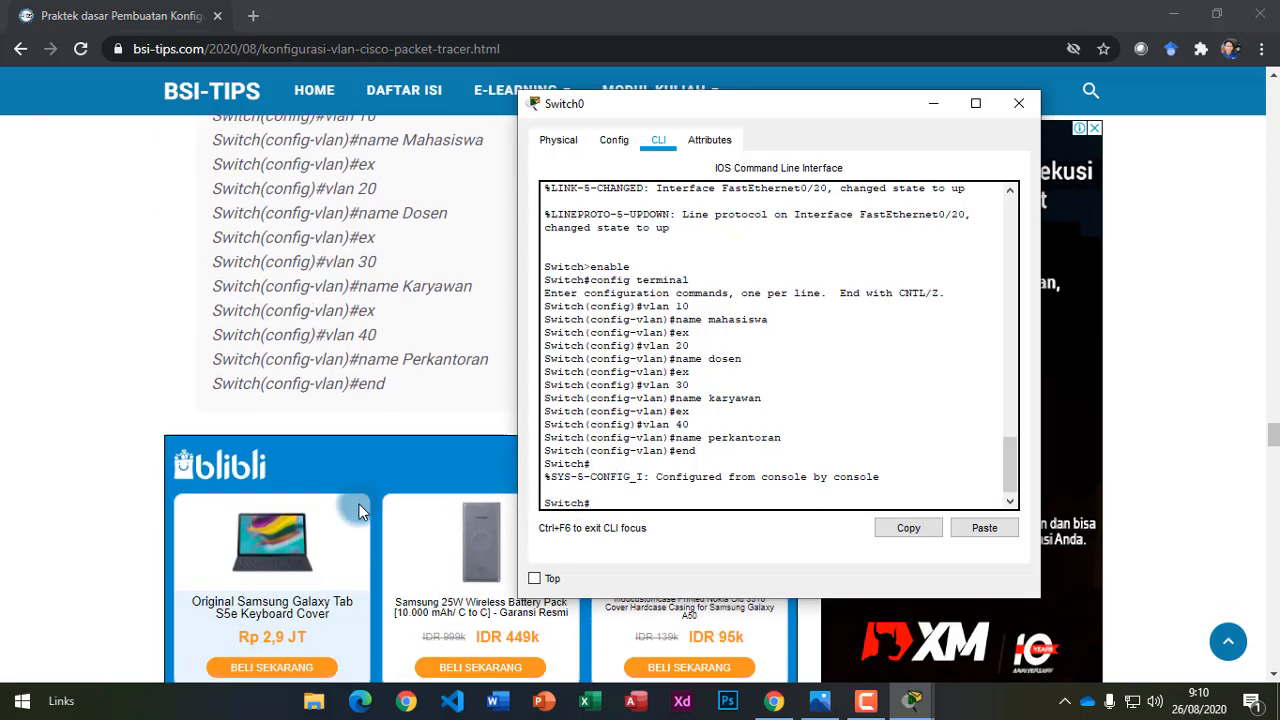
pyautogui.scroll(-5, 377, 540)
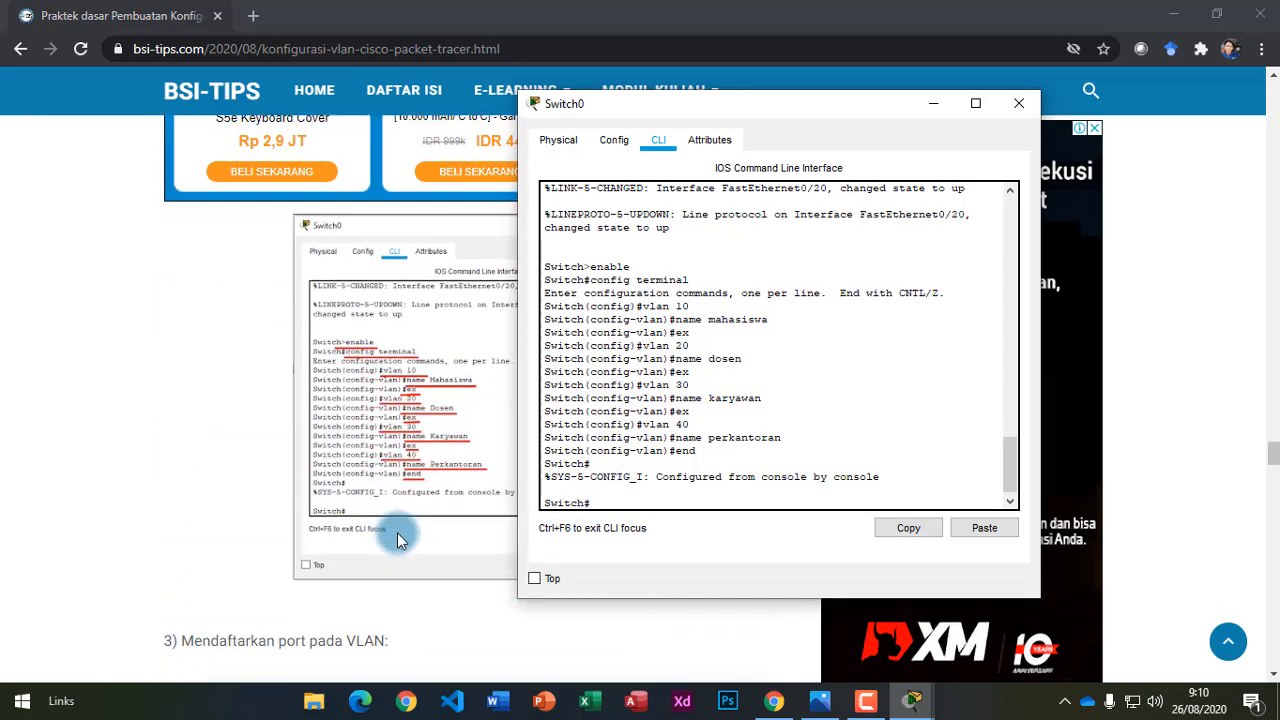
pyautogui.scroll(-1, 398, 530)
pyautogui.scroll(5, 258, 294)
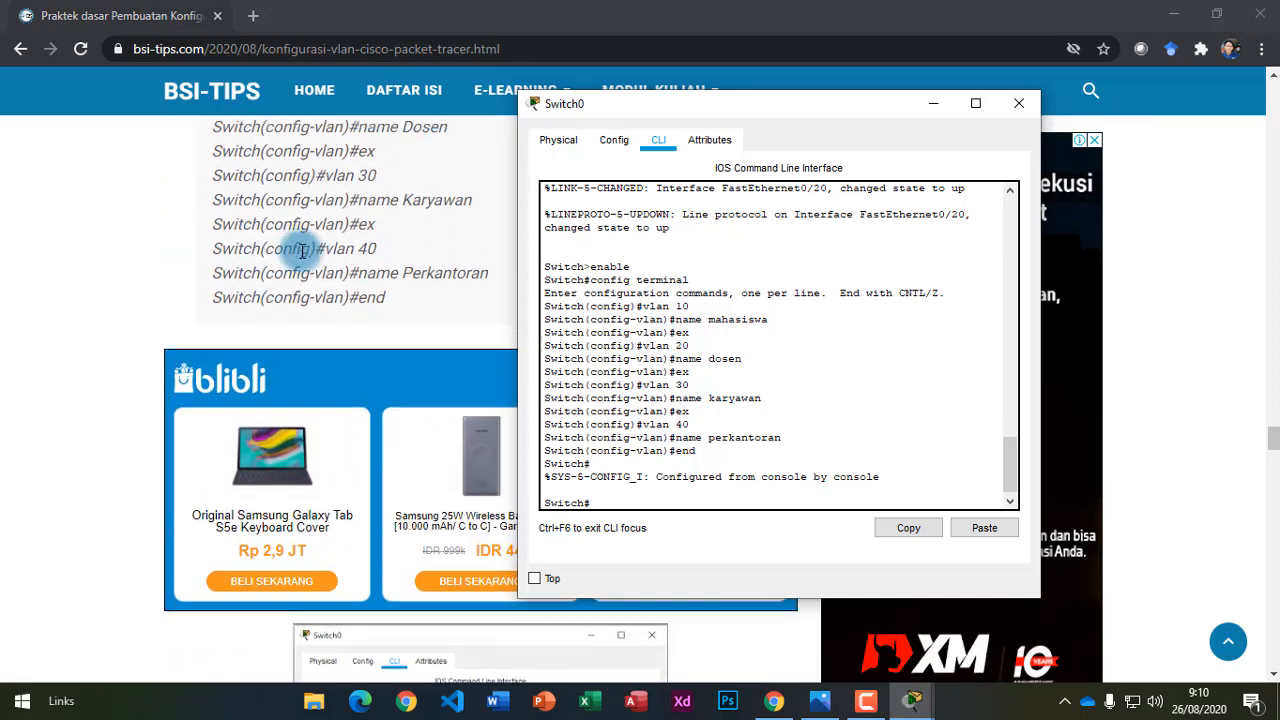
pyautogui.scroll(1, 330, 330)
pyautogui.scroll(-6, 380, 430)
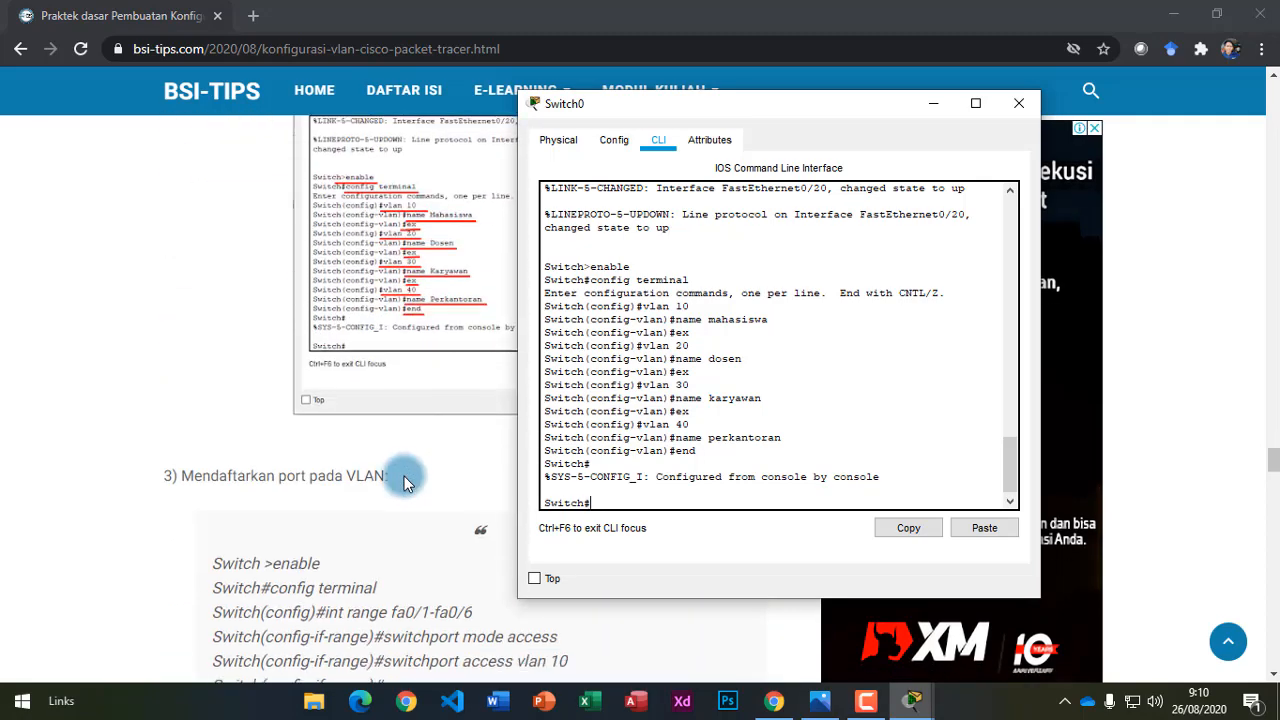
pyautogui.scroll(-2, 405, 482)
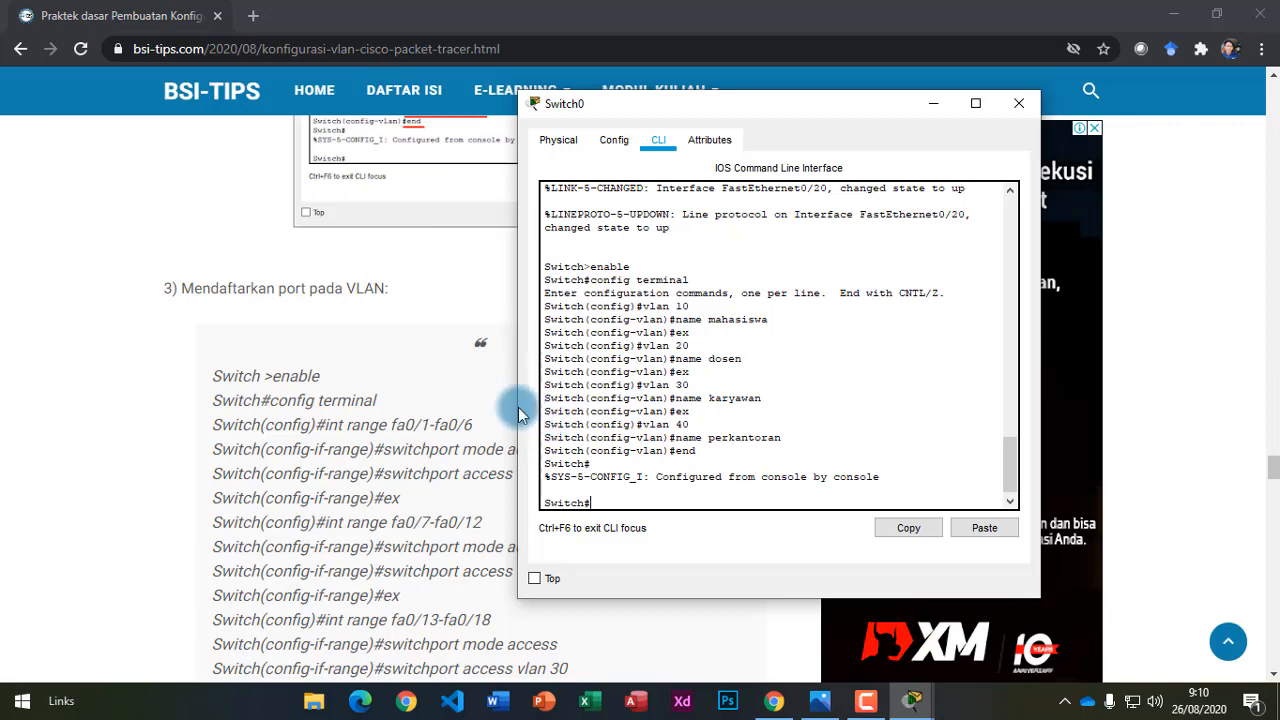
pyautogui.scroll(12, 421, 428)
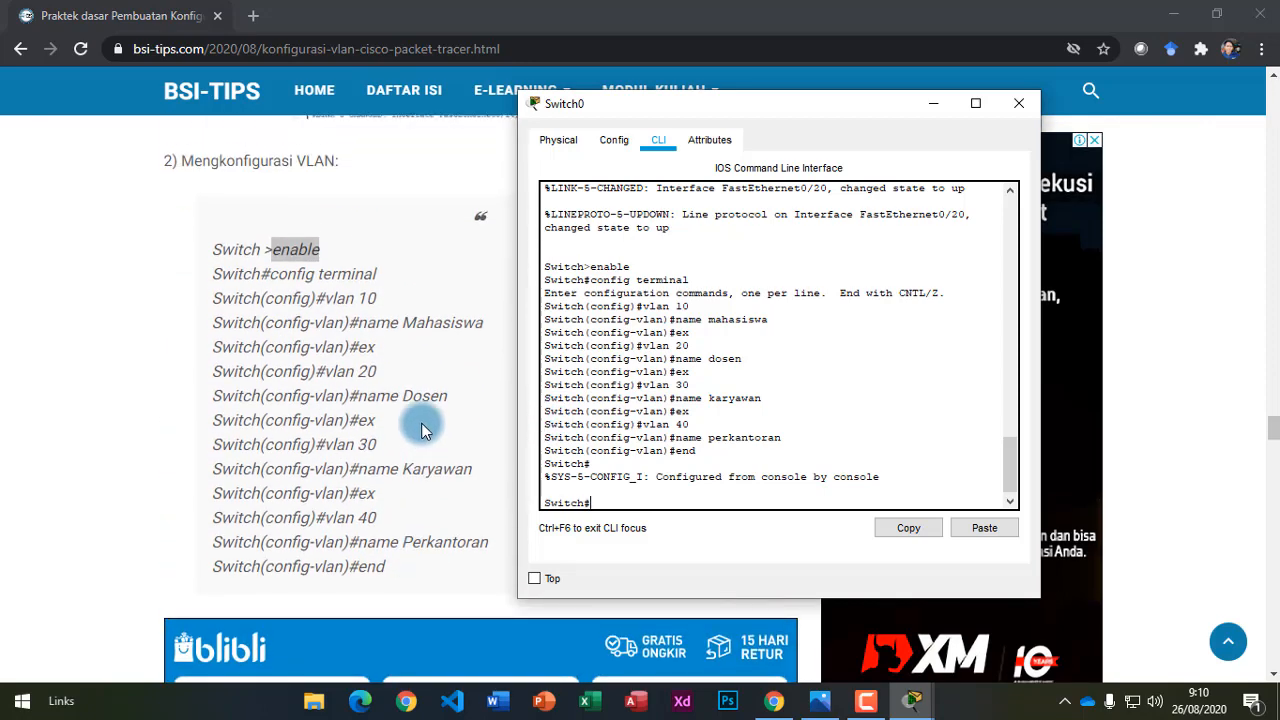
pyautogui.scroll(5, 421, 428)
# Bring the BSI-Tips tutorial forward at the list assigning ports 1–6, 7–12, 13–18, 19–24 to VLANs 10–40.
pyautogui.click(425, 346)
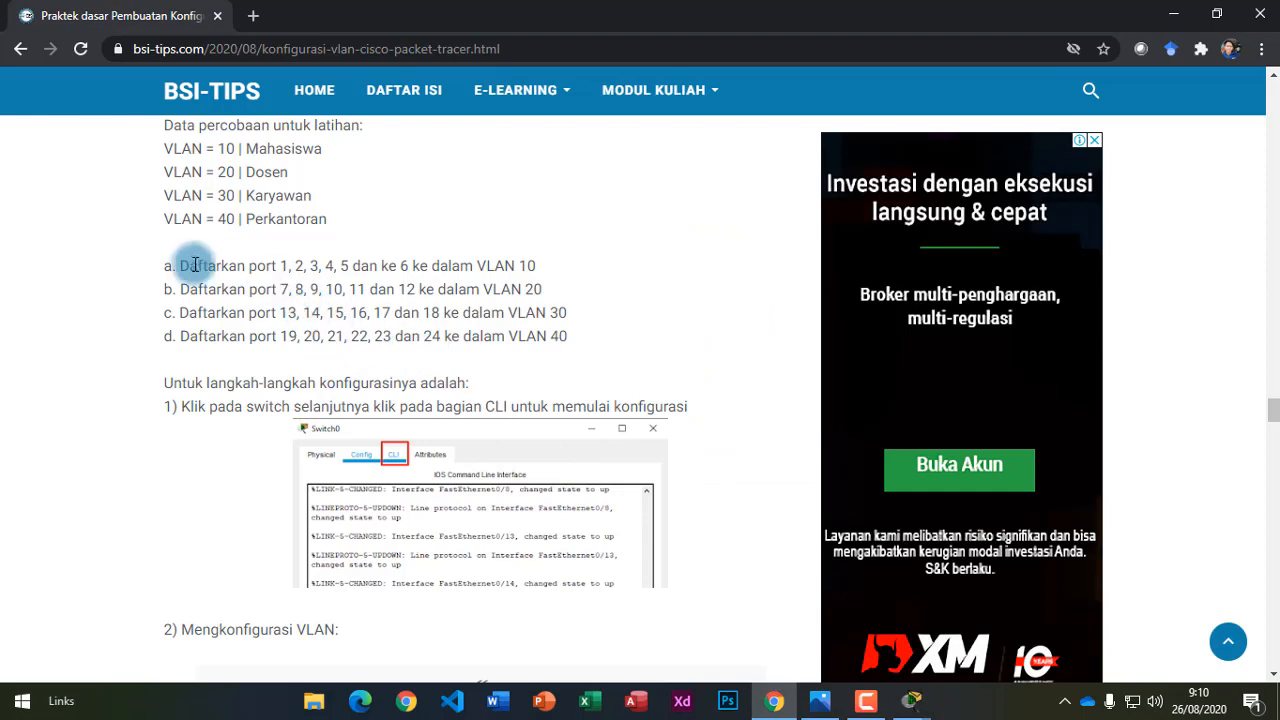
pyautogui.moveTo(178, 265); pyautogui.dragTo(575, 337)
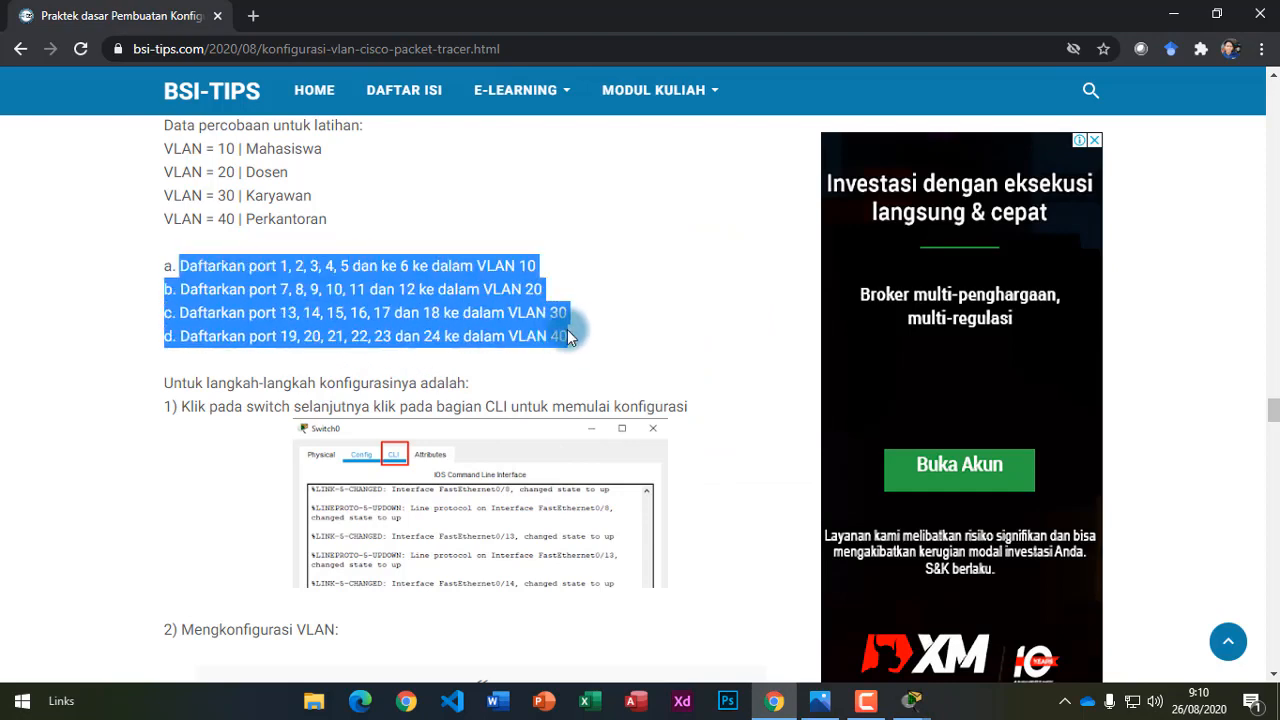
pyautogui.click(546, 333)
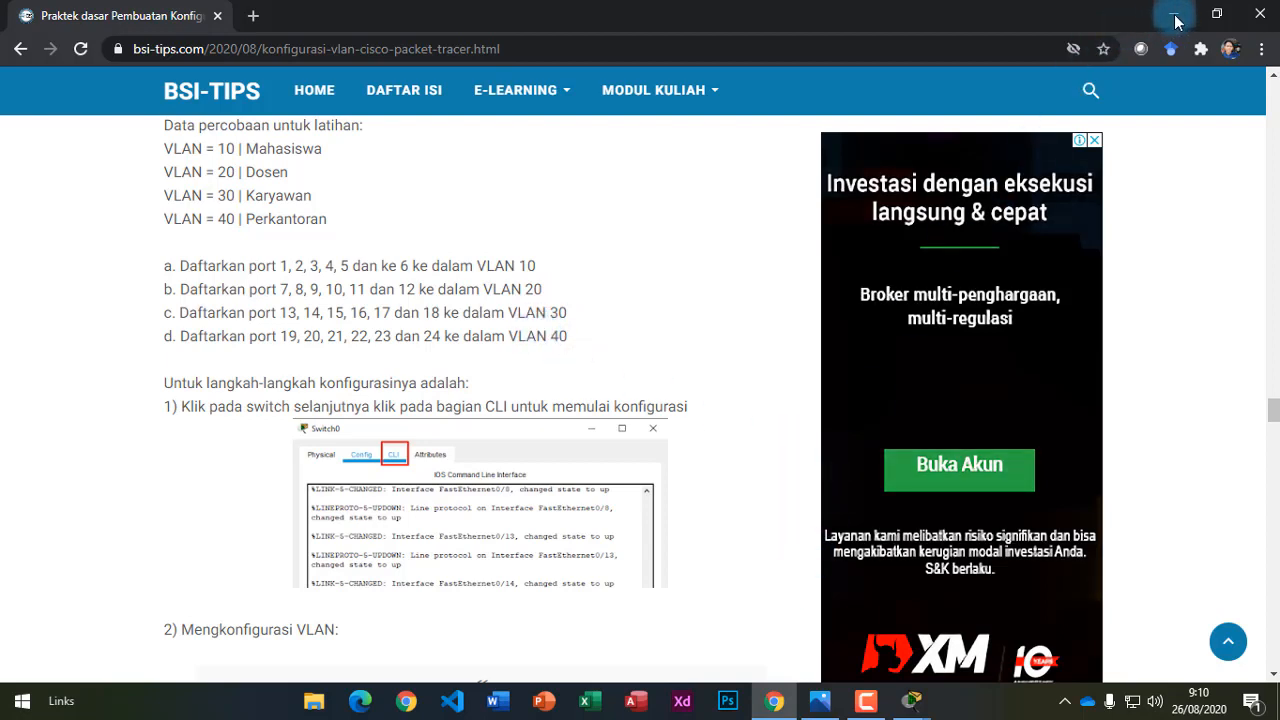
# Scroll the tutorial to the '3) Mendaftarkan port pada VLAN' heading.
pyautogui.click(1175, 21)
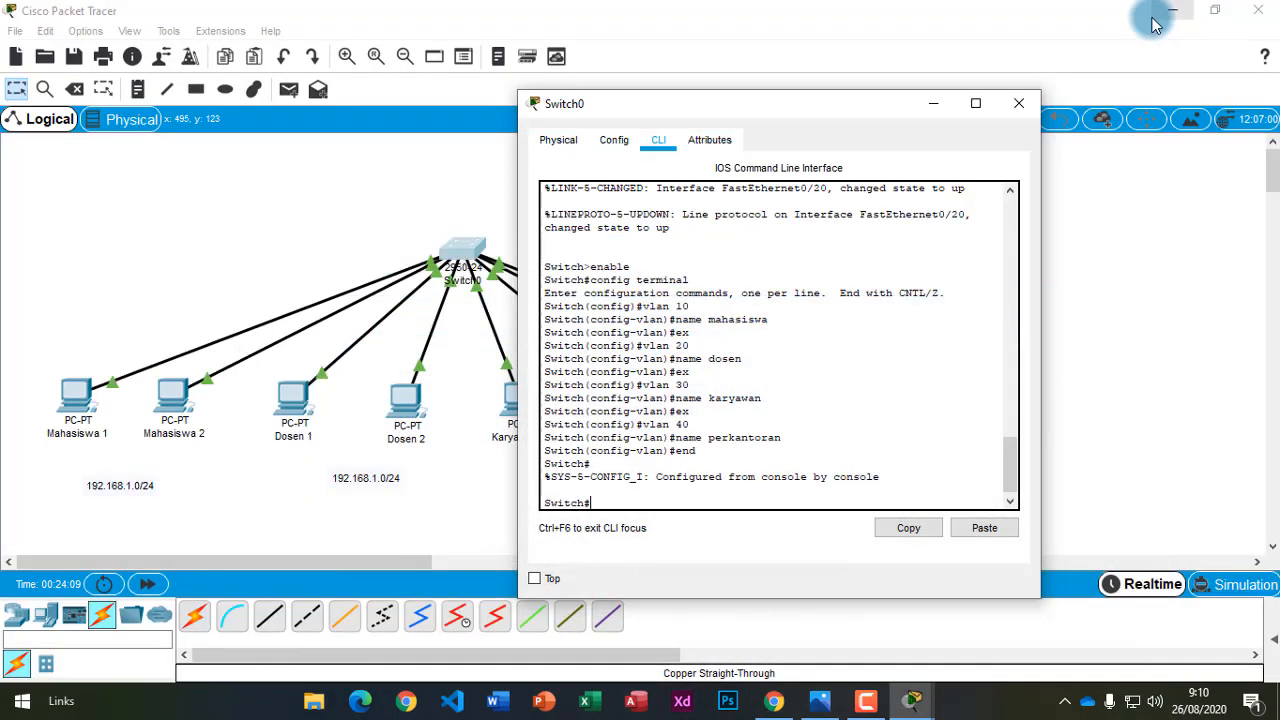
pyautogui.click(774, 700)
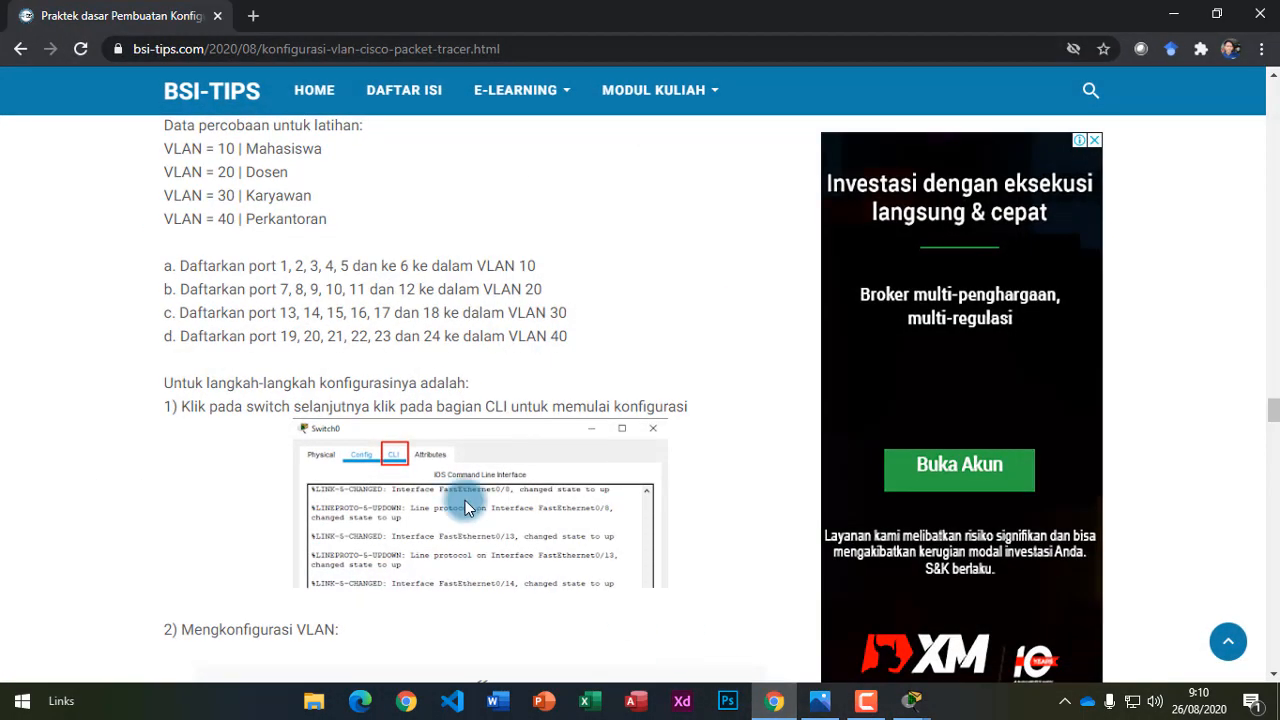
pyautogui.scroll(-8, 430, 490)
pyautogui.scroll(-10, 417, 475)
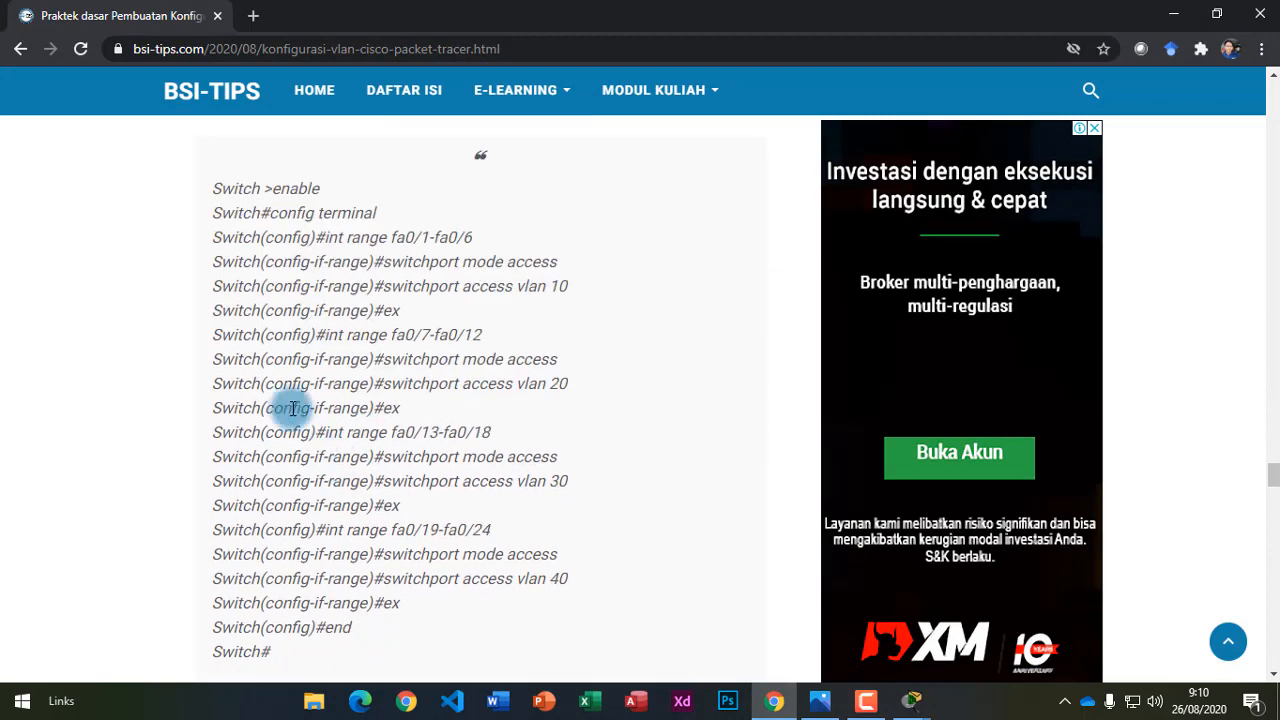
pyautogui.scroll(2, 286, 409)
pyautogui.moveTo(183, 289); pyautogui.dragTo(393, 295)
pyautogui.click(395, 292)
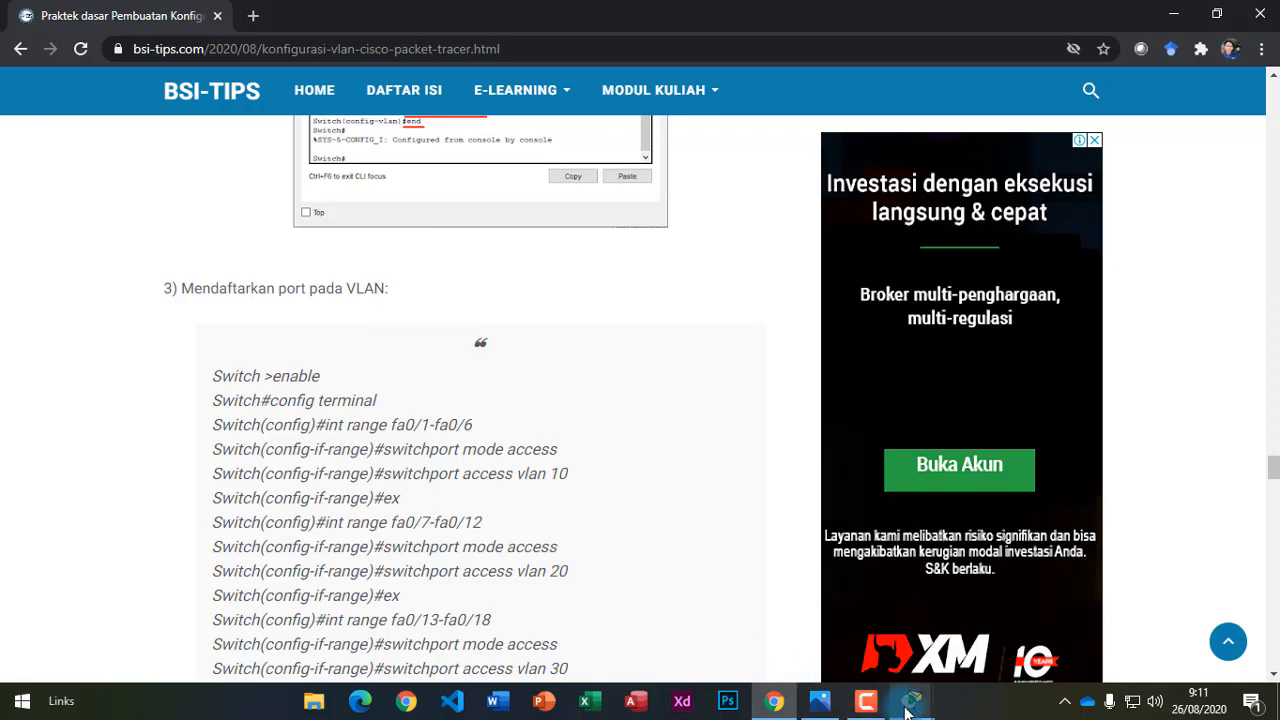
# Review step 3's enable and config terminal commands, then move the Switch0 CLI window right.
pyautogui.moveTo(908, 708)
pyautogui.click(971, 593)
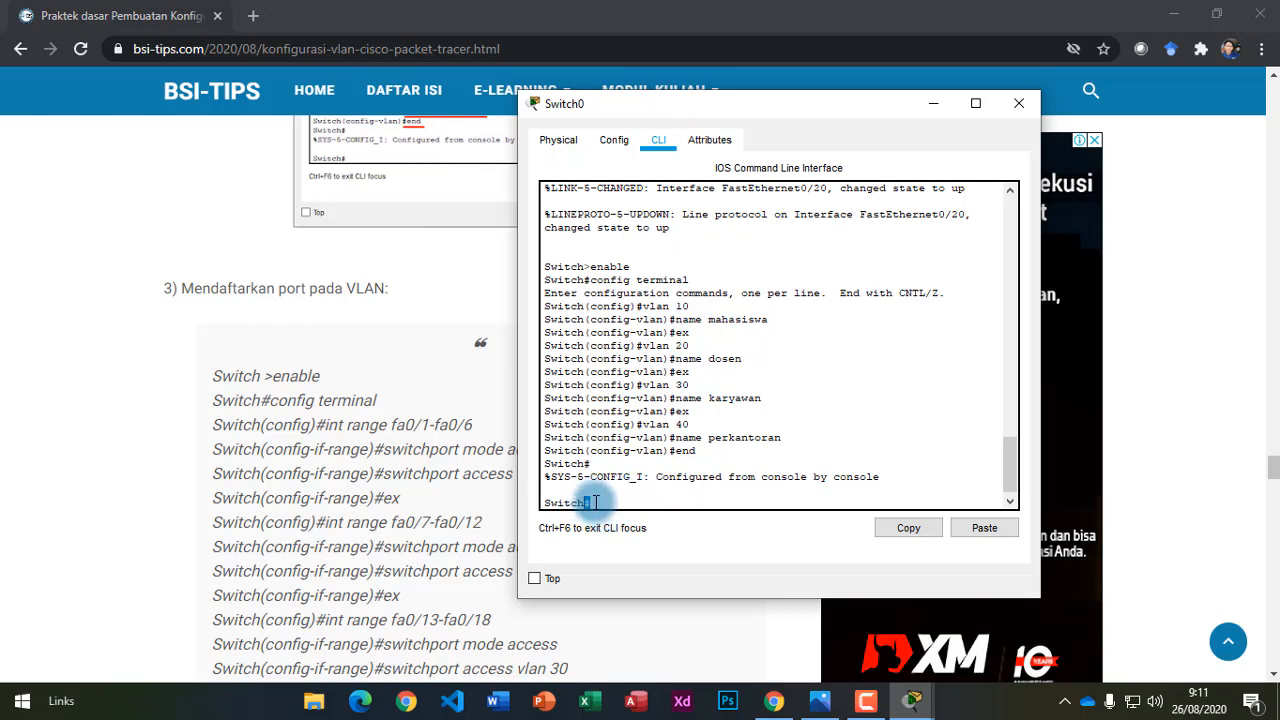
pyautogui.moveTo(320, 376); pyautogui.dragTo(204, 376)
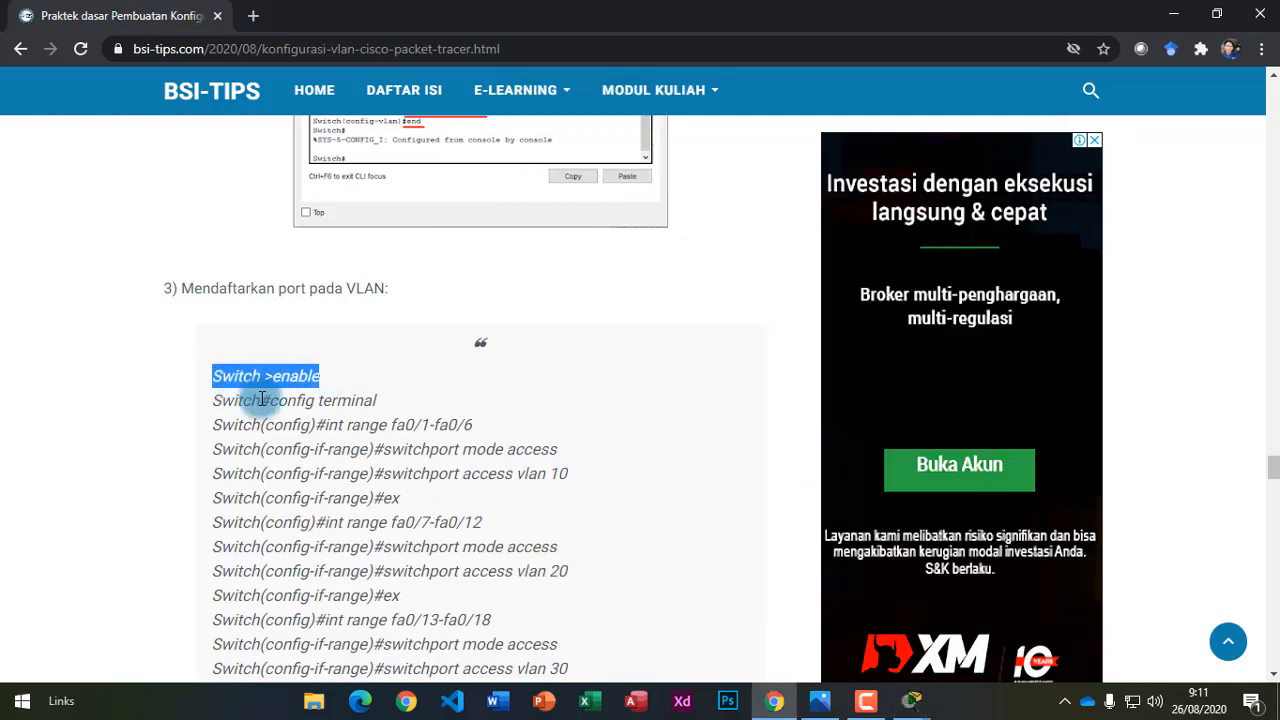
pyautogui.moveTo(270, 400); pyautogui.dragTo(377, 406)
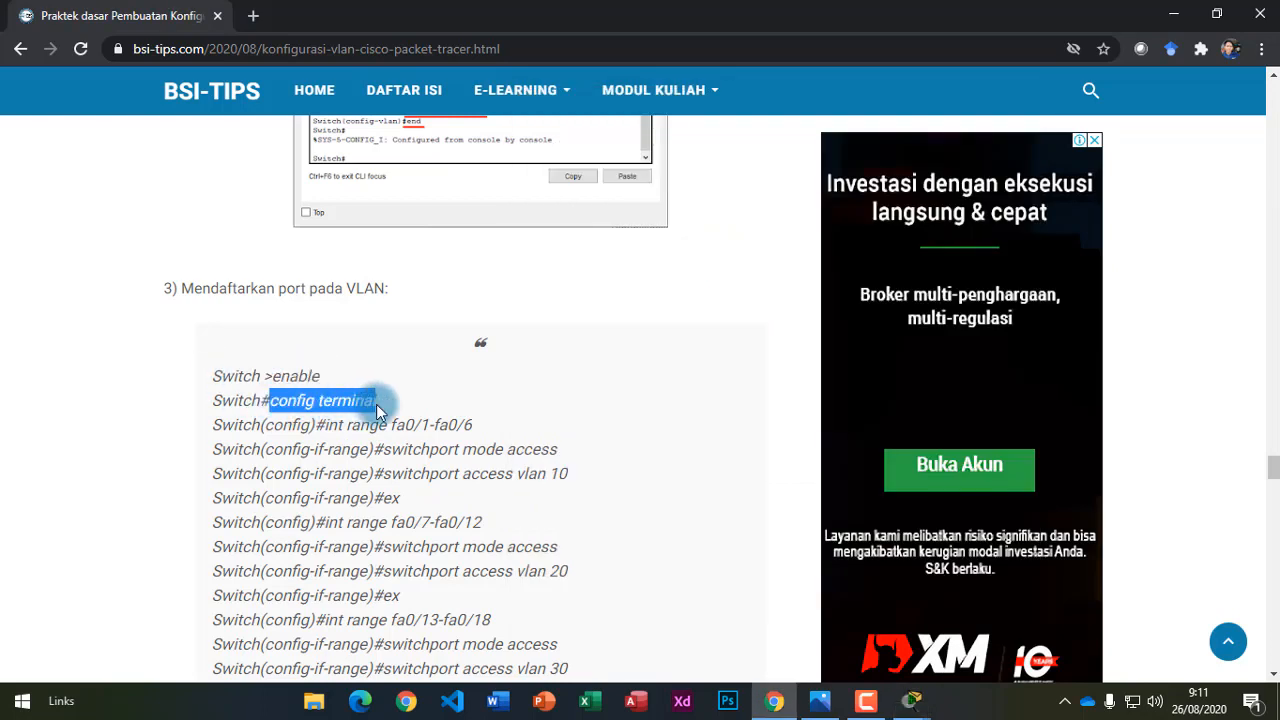
pyautogui.click(464, 483)
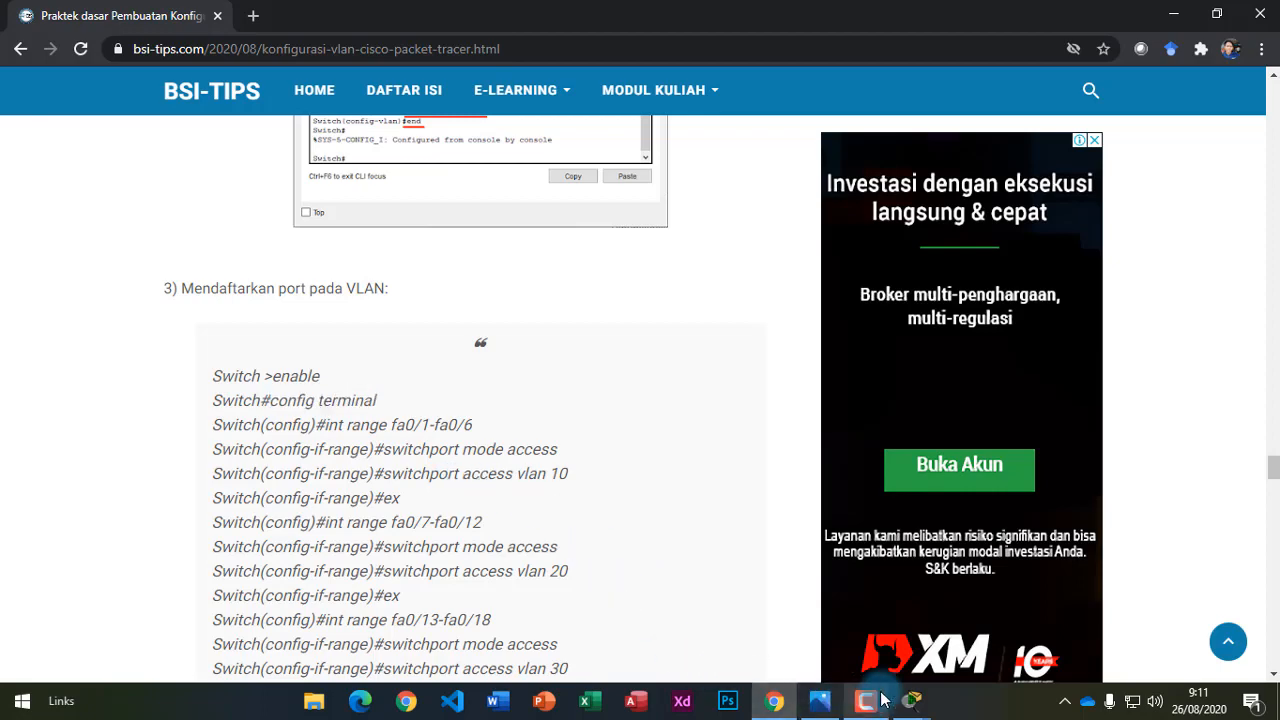
pyautogui.click(911, 700)
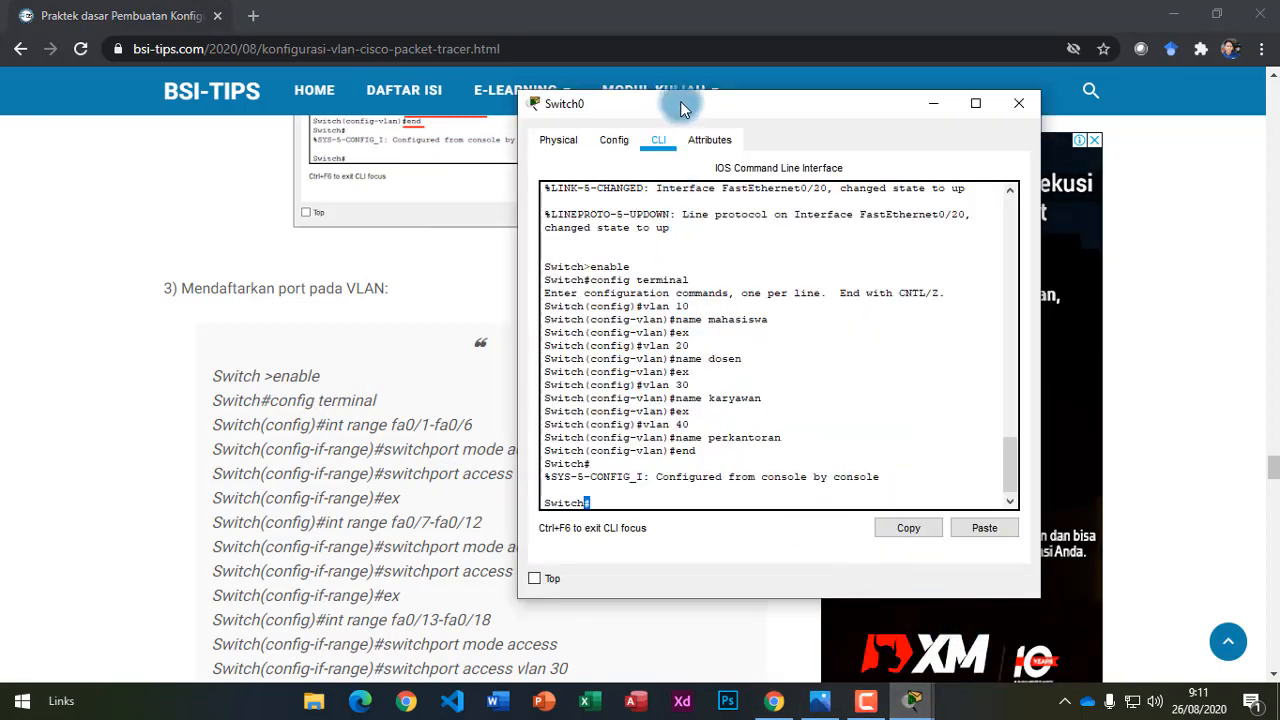
pyautogui.moveTo(680, 104); pyautogui.dragTo(779, 105)
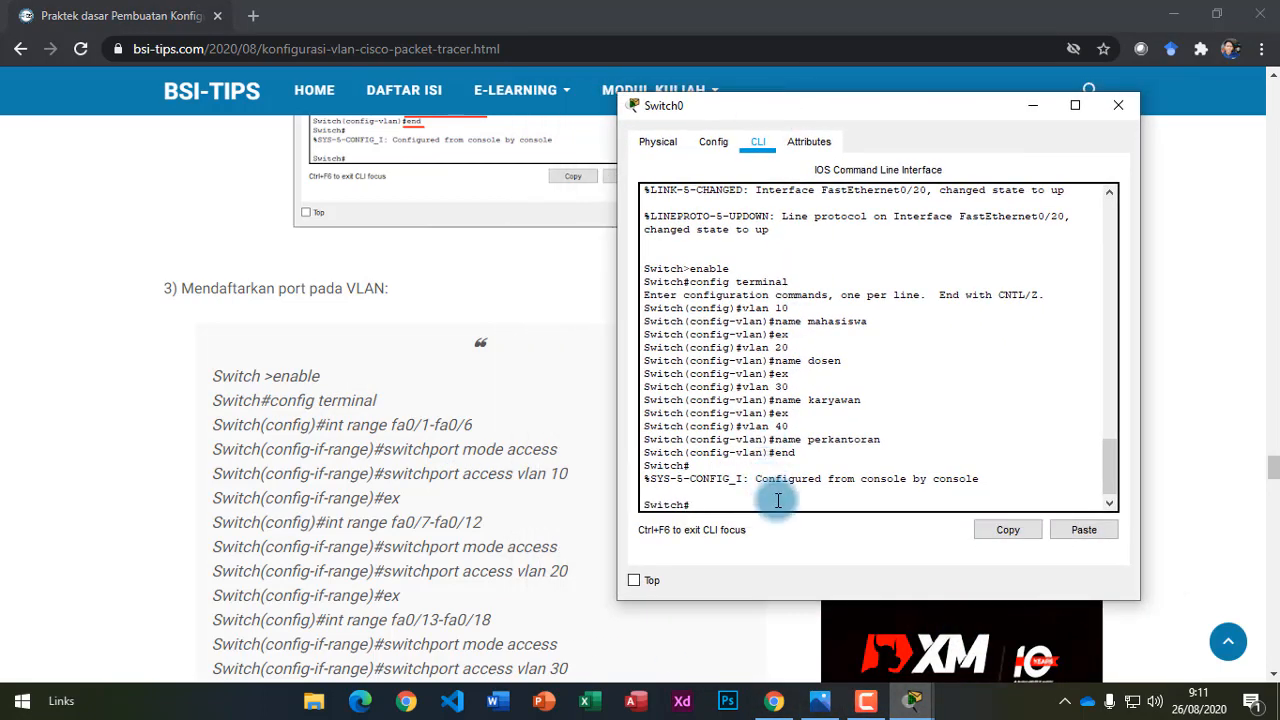
# Enter global configuration mode on Switch0 with 'config terminal'.
pyautogui.write('config terminal')
pyautogui.press('Return')
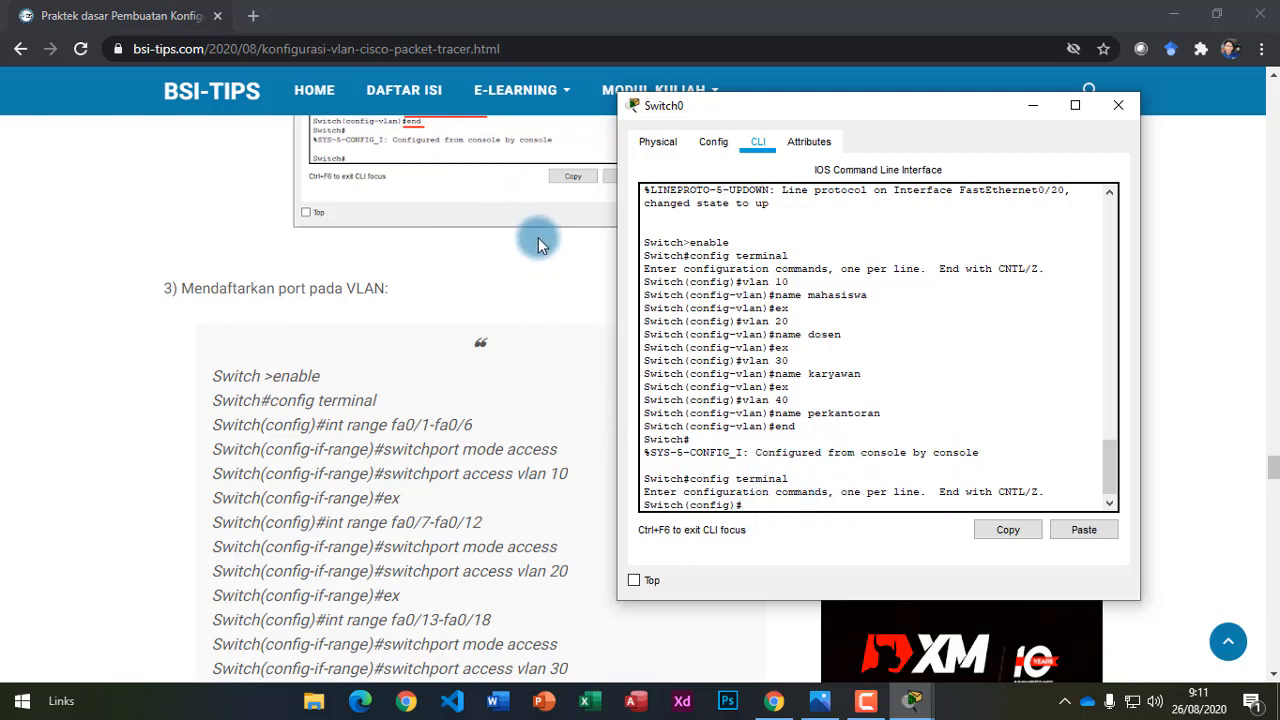
pyautogui.moveTo(325, 430); pyautogui.dragTo(347, 430)
pyautogui.click(347, 430)
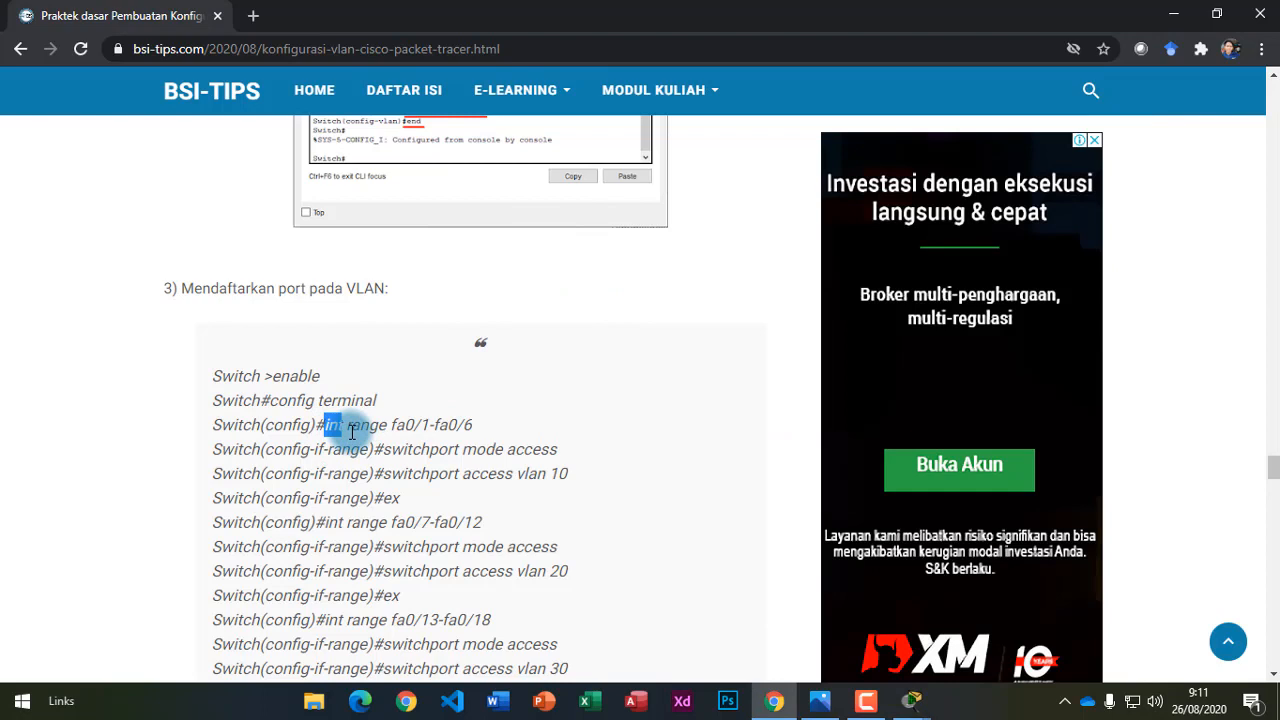
# Examine the int, range and port parts of the tutorial's 'int range fa0/1-fa0/6' command.
pyautogui.moveTo(420, 426); pyautogui.dragTo(430, 425)
pyautogui.click(434, 426)
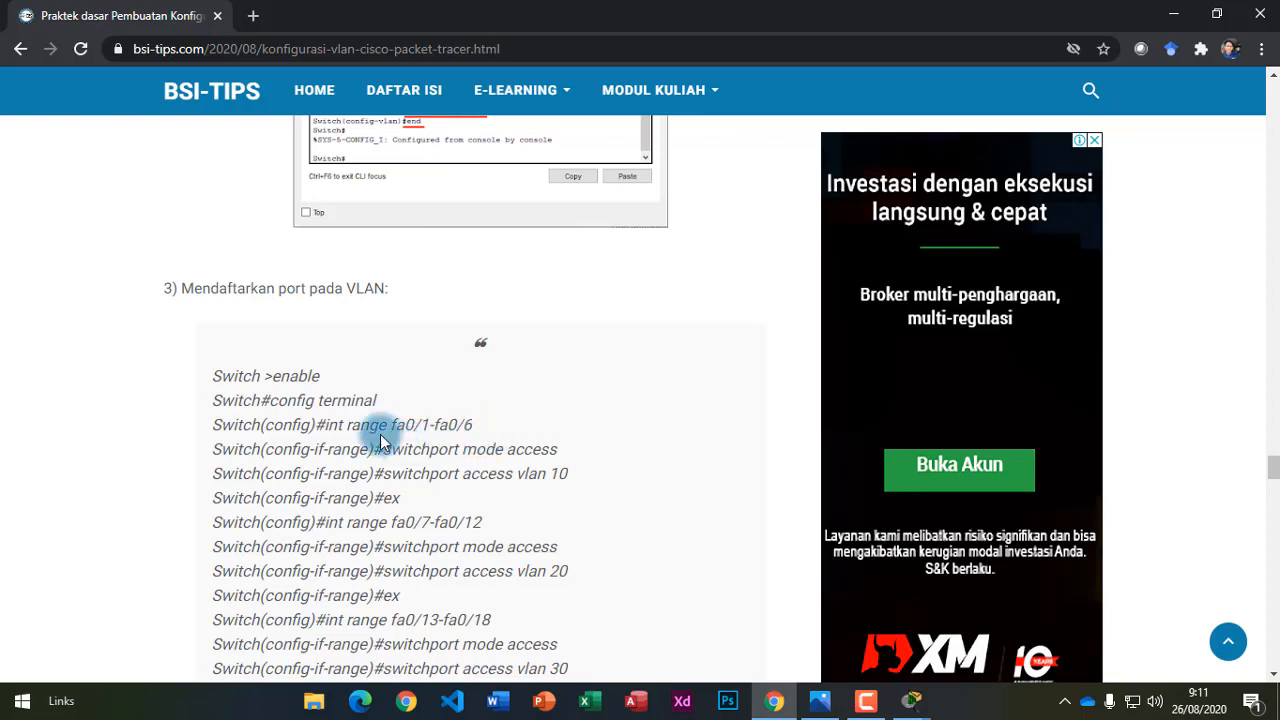
pyautogui.doubleClick(329, 427)
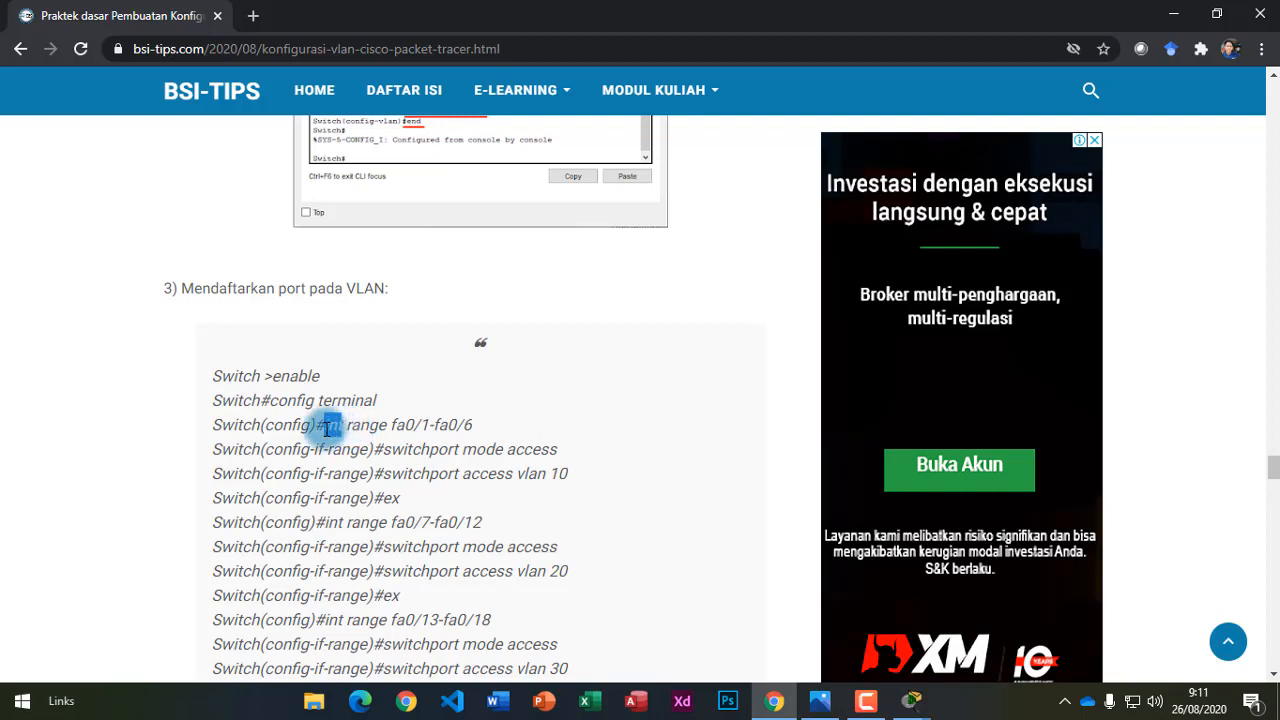
pyautogui.doubleClick(352, 427)
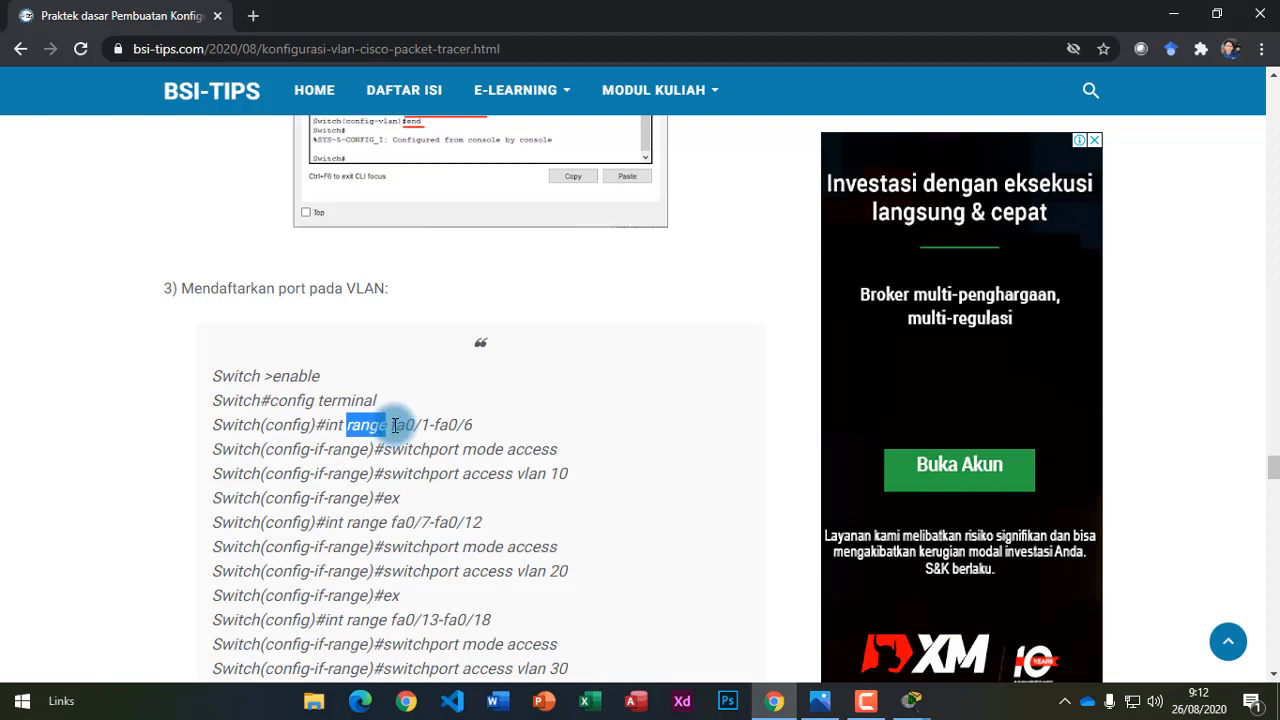
pyautogui.moveTo(393, 427)
pyautogui.mouseDown()
pyautogui.moveTo(472, 427)
pyautogui.moveTo(393, 427)
pyautogui.moveTo(407, 432)
pyautogui.mouseUp()
pyautogui.click(452, 428)
pyautogui.click(472, 428)
pyautogui.click(398, 427)
pyautogui.click(412, 427)
# Highlight the whole 'int range fa0/1-fa0/6' command, with the Switch0 CLI back in front.
pyautogui.moveTo(406, 428); pyautogui.dragTo(469, 430)
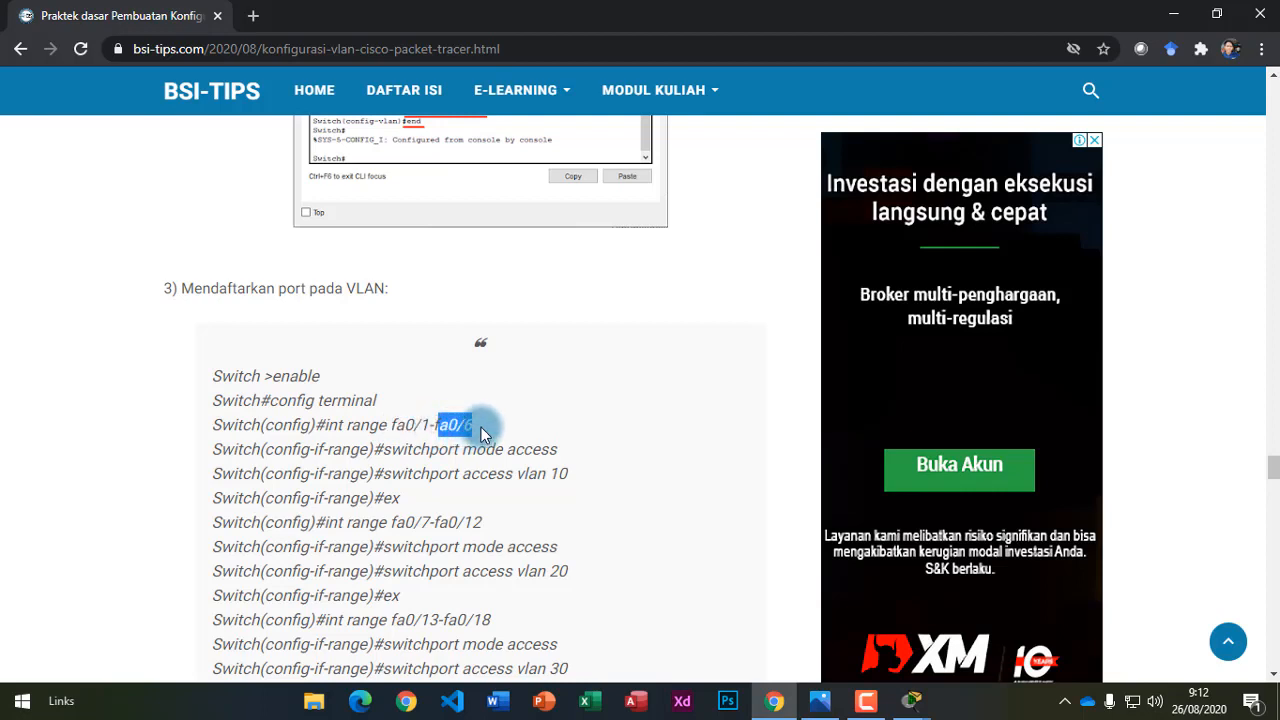
pyautogui.click(480, 427)
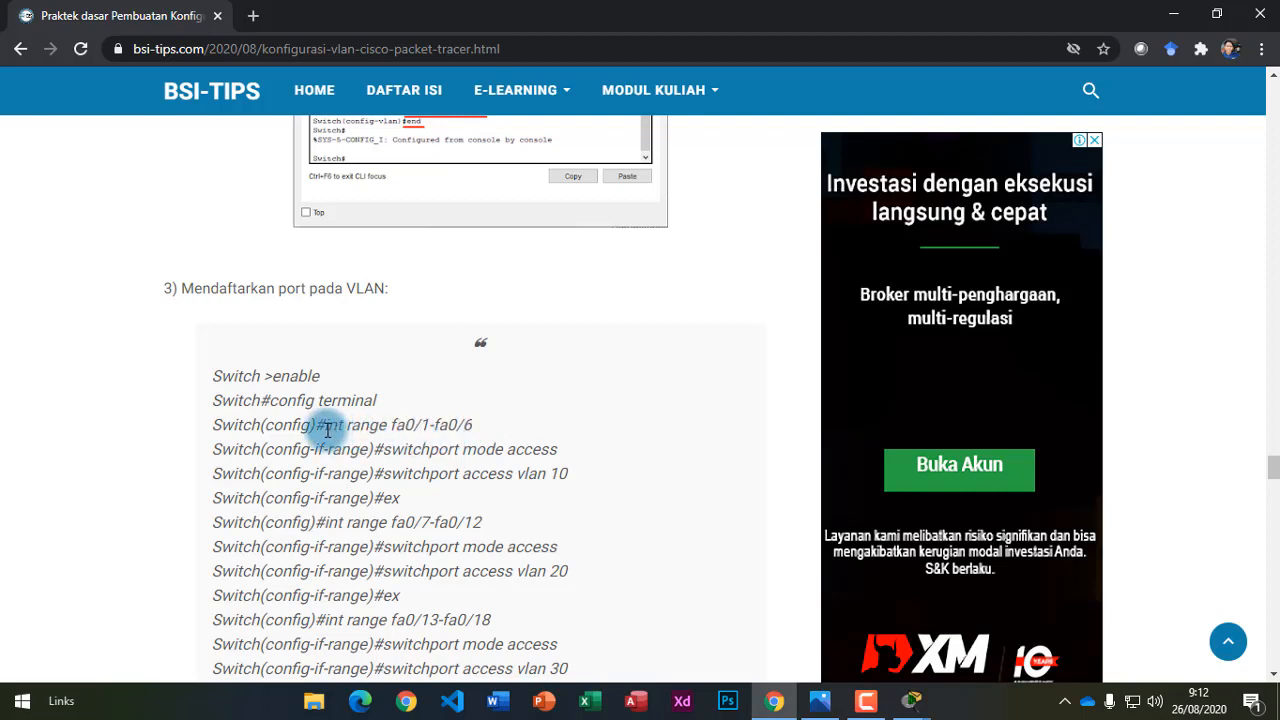
pyautogui.moveTo(324, 427); pyautogui.dragTo(473, 427)
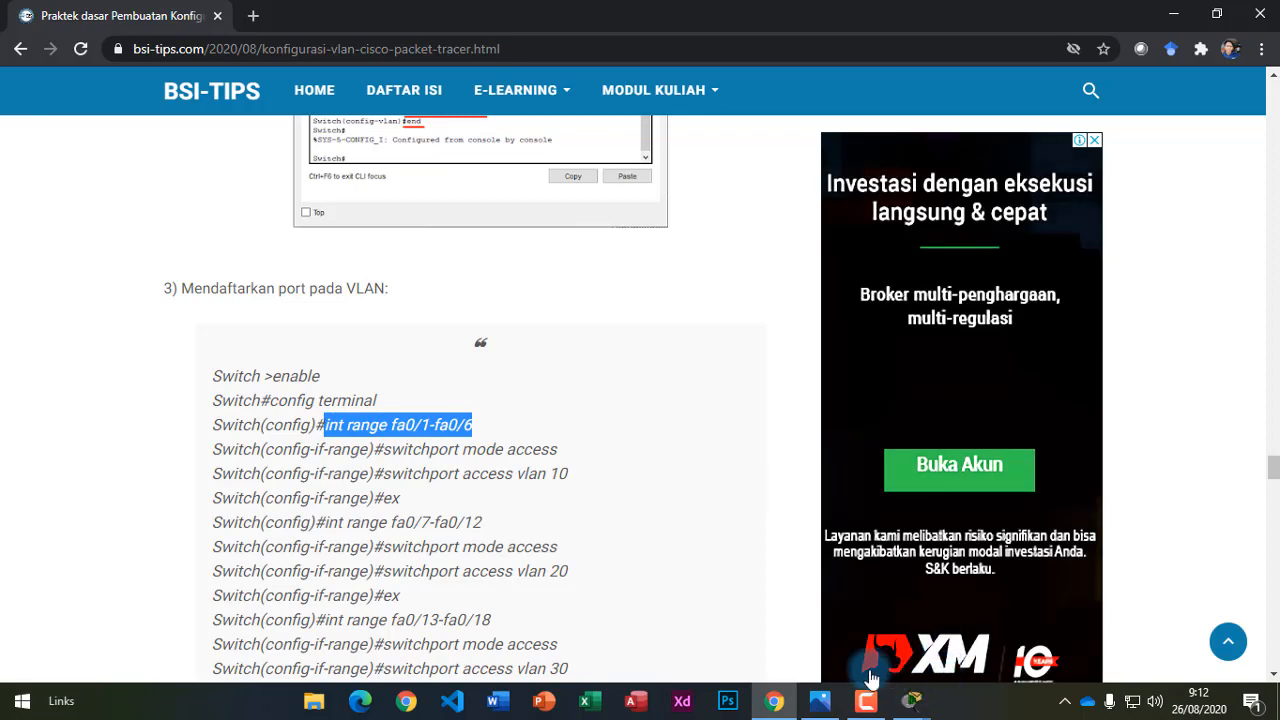
pyautogui.click(566, 442)
pyautogui.moveTo(905, 702)
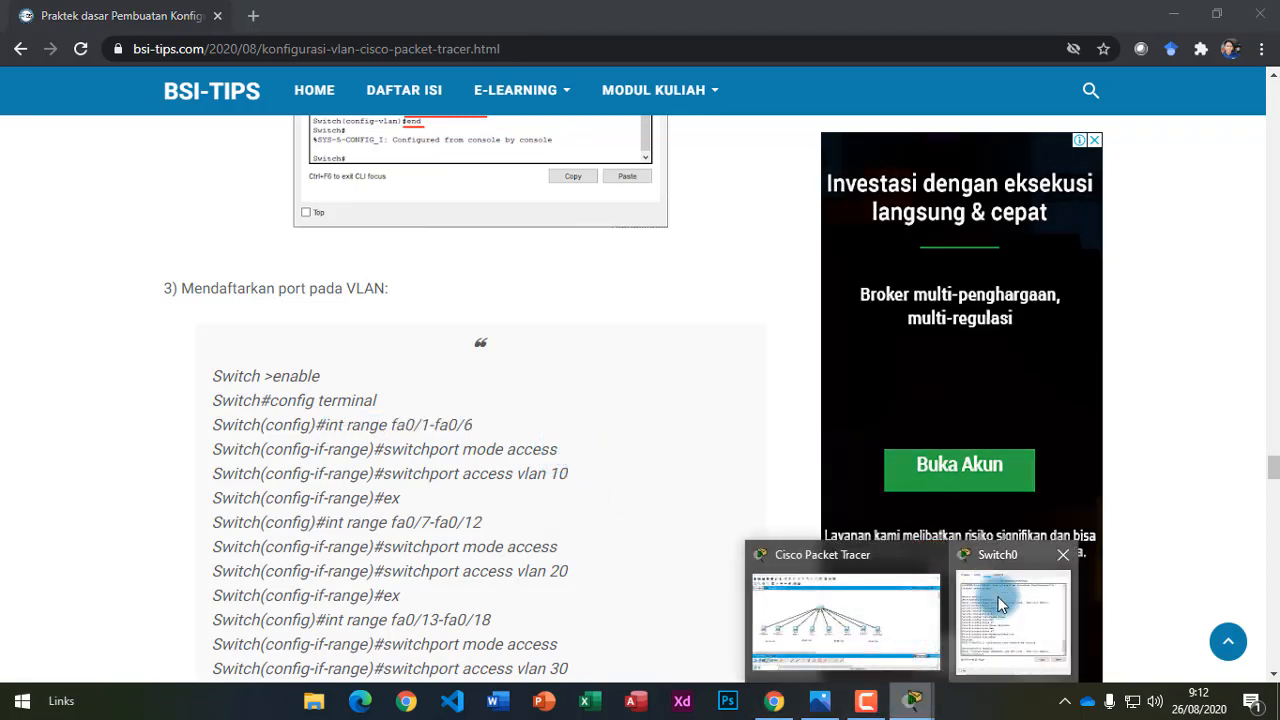
pyautogui.click(995, 595)
# Enter 'int range fa0/1-fa0/6' then 'switchport mode access' in the Switch0 CLI.
pyautogui.write('in')
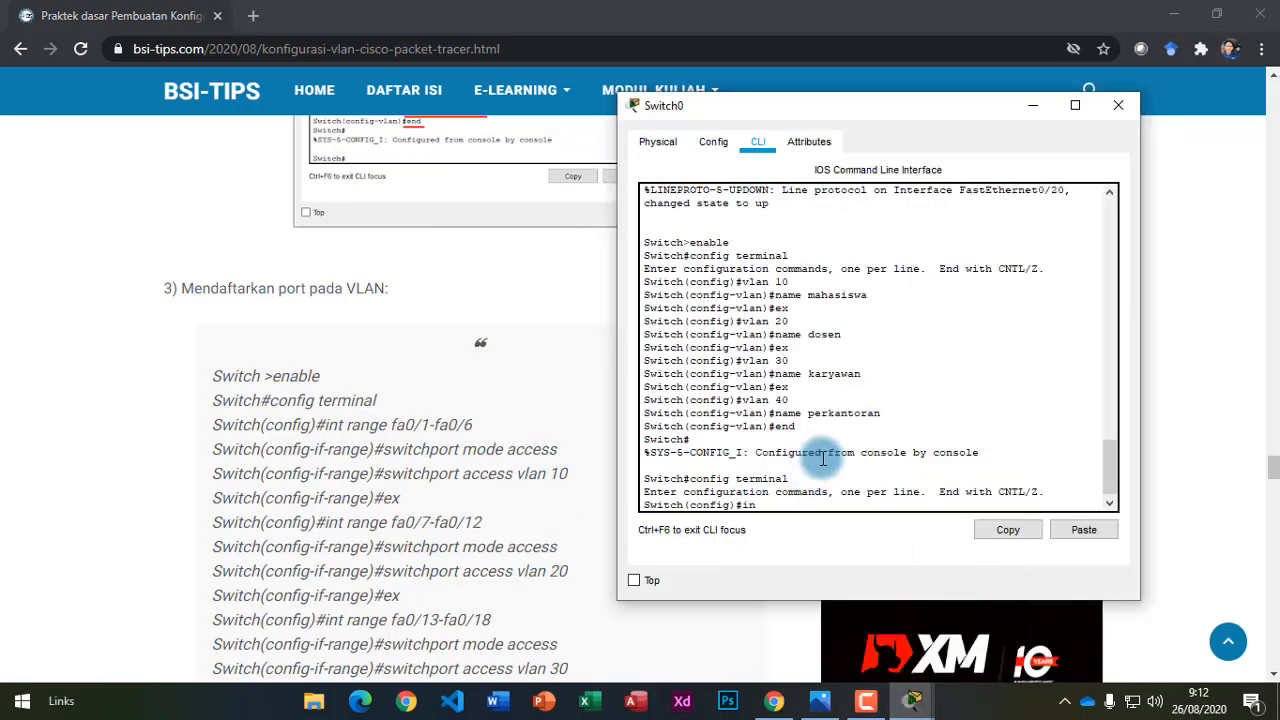
pyautogui.write('t range fa0/1-fa0/6')
pyautogui.press('Return')
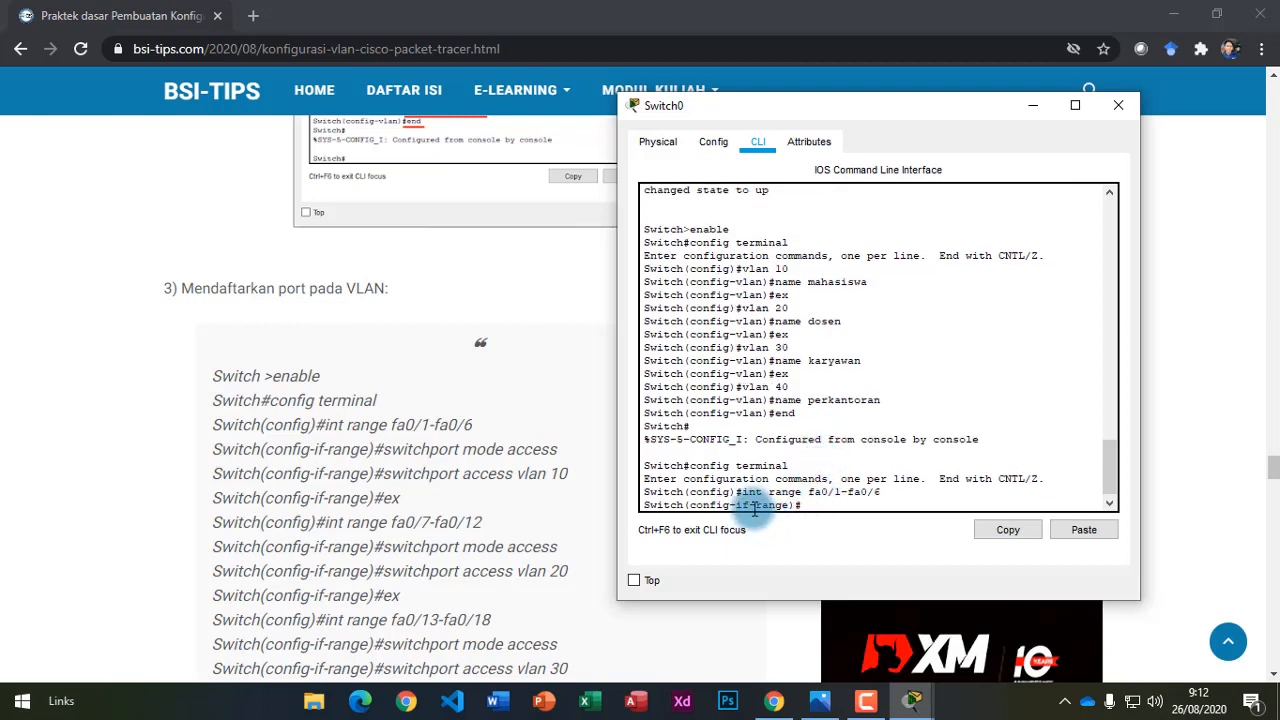
pyautogui.moveTo(685, 505); pyautogui.dragTo(797, 503)
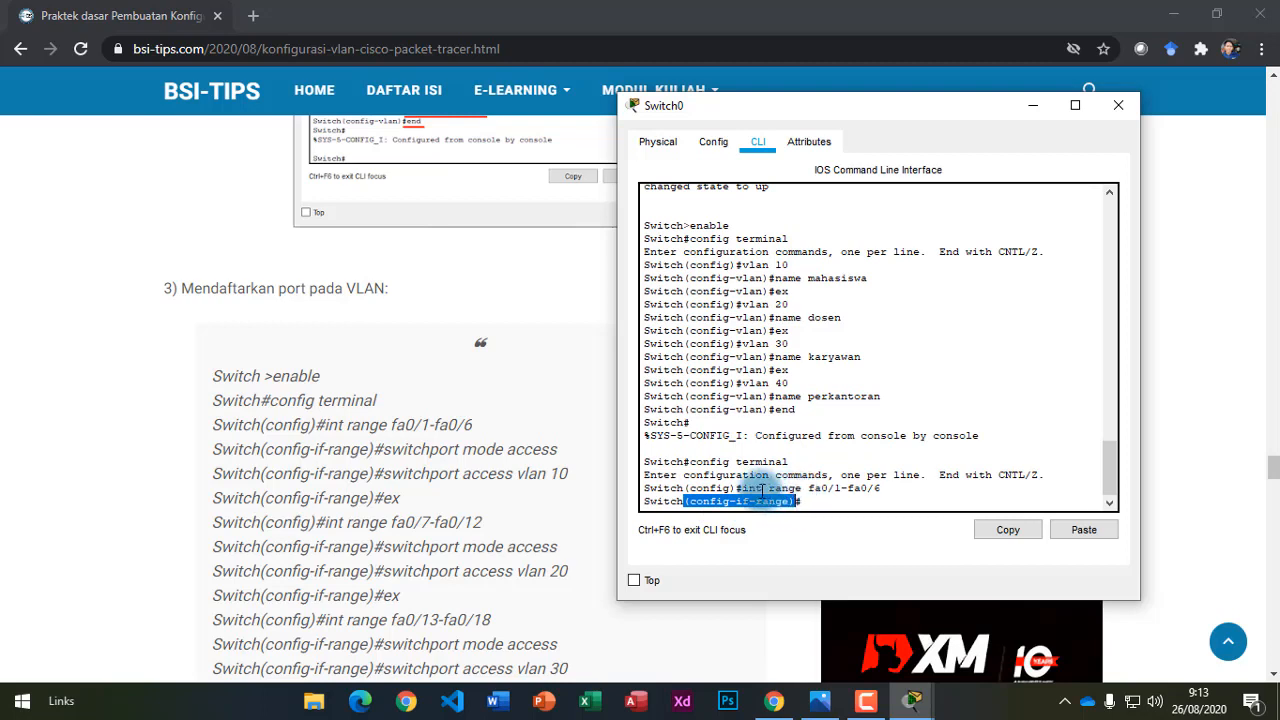
pyautogui.moveTo(741, 488); pyautogui.dragTo(888, 486)
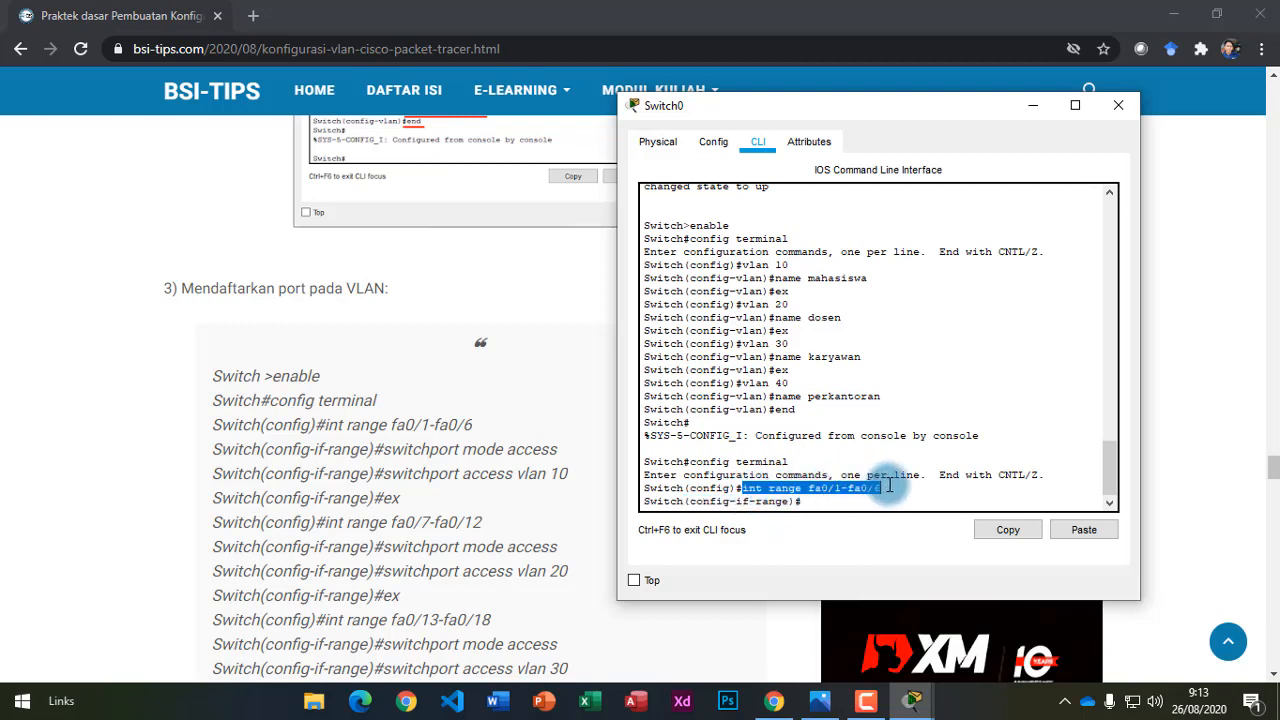
pyautogui.click(848, 496)
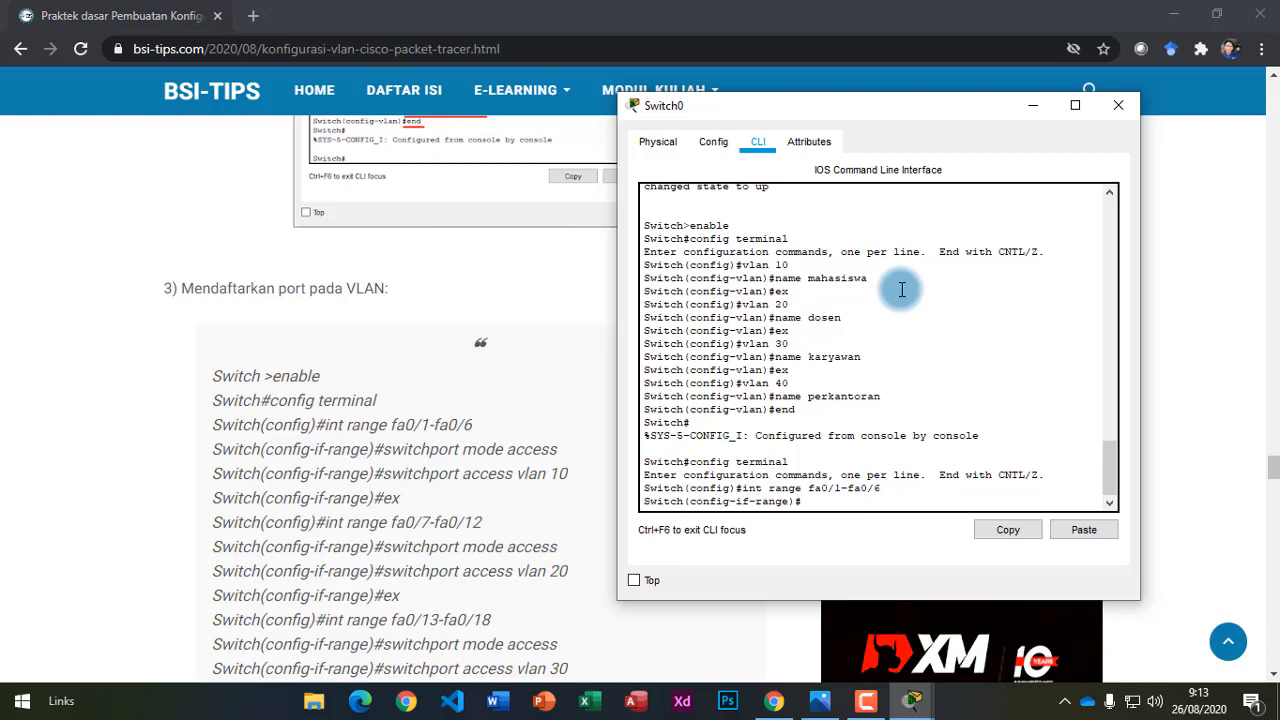
pyautogui.write('itchport mode access')
pyautogui.press('Return')
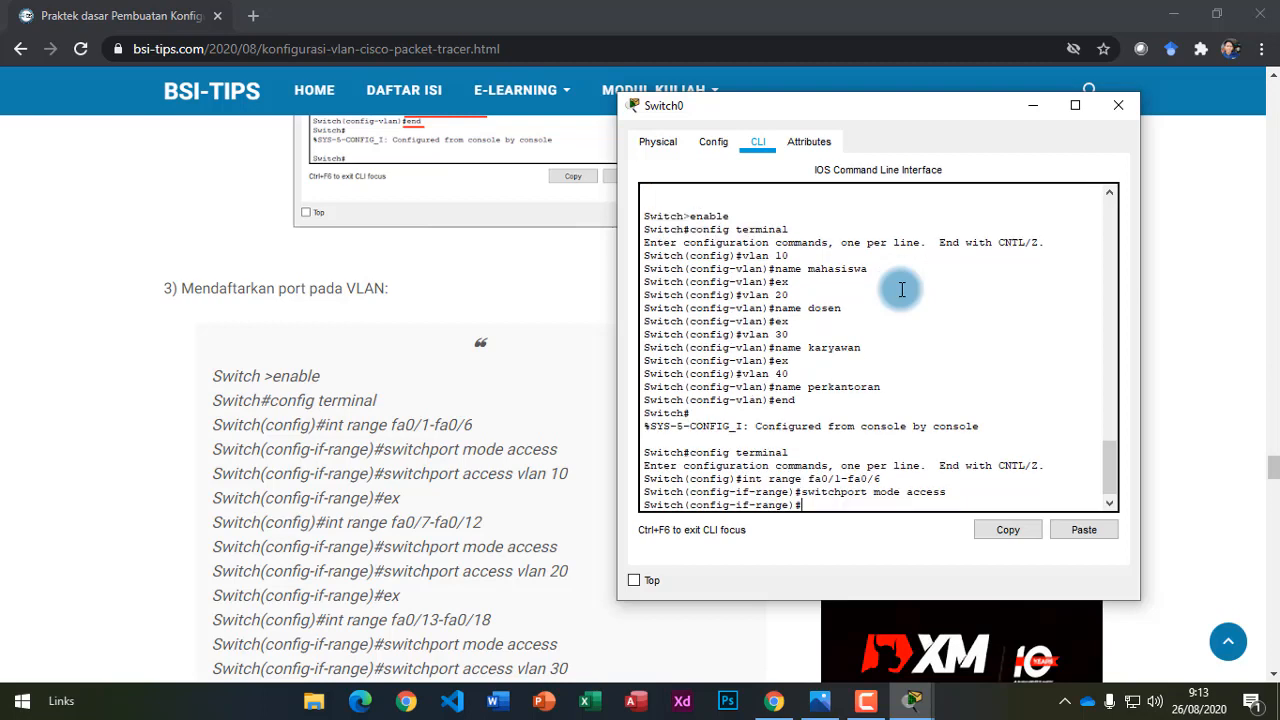
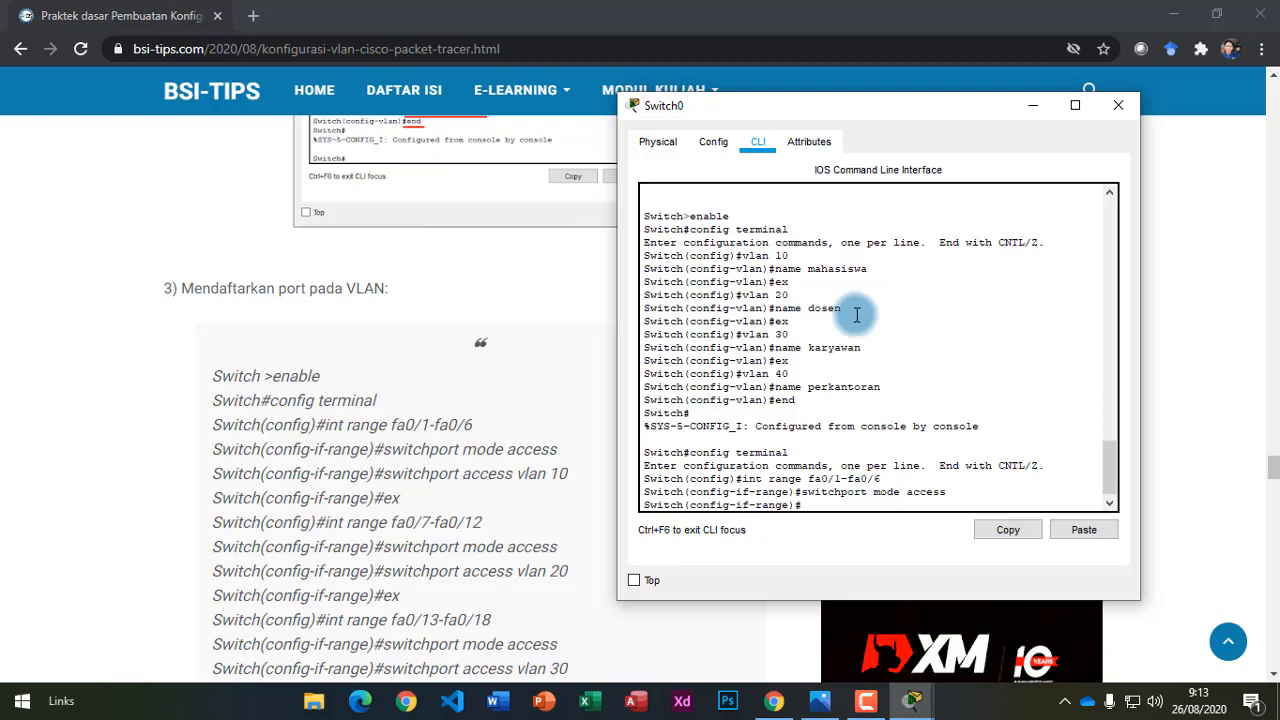
# Select the 'switchport access vlan 10' command in the tutorial article.
pyautogui.moveTo(386, 457); pyautogui.dragTo(494, 449)
pyautogui.click(423, 474)
pyautogui.moveTo(420, 475); pyautogui.dragTo(568, 474)
# Enter 'switchport access vlan 10' in Switch0's CLI to put fa0/1–fa0/6 in VLAN 10.
pyautogui.moveTo(911, 700)
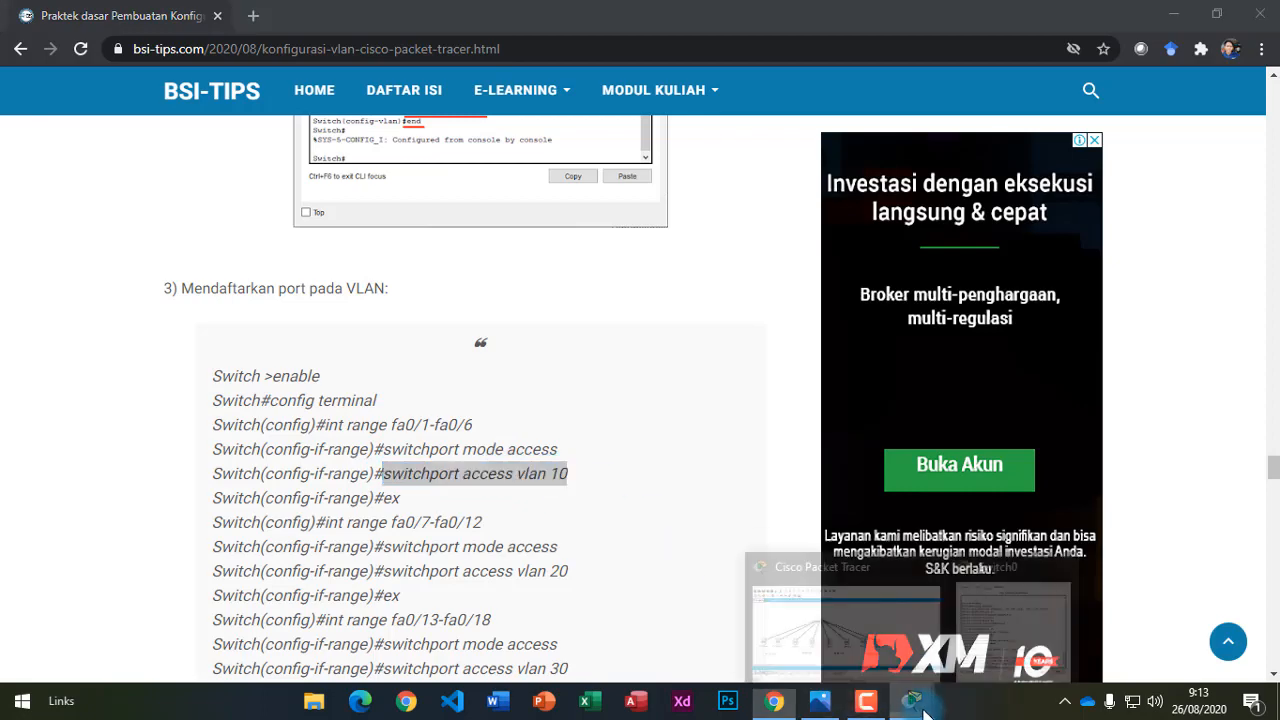
pyautogui.click(1018, 622)
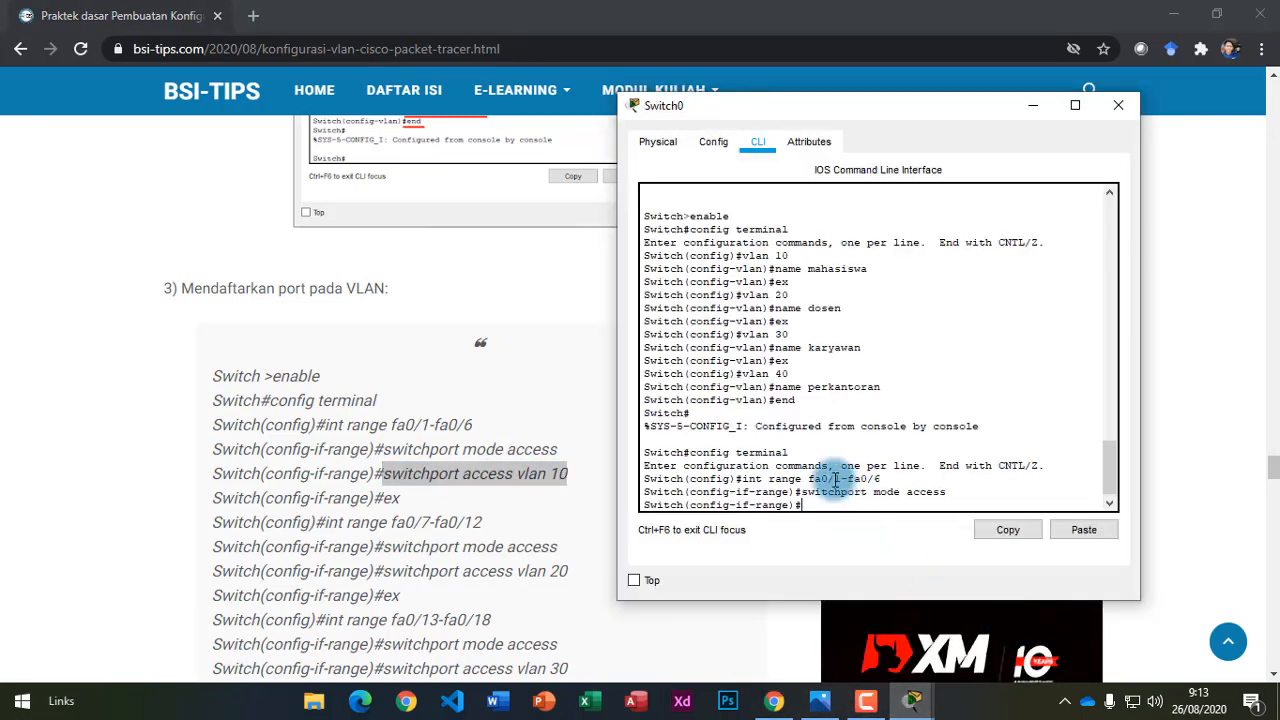
pyautogui.write('switchport access vlan 10')
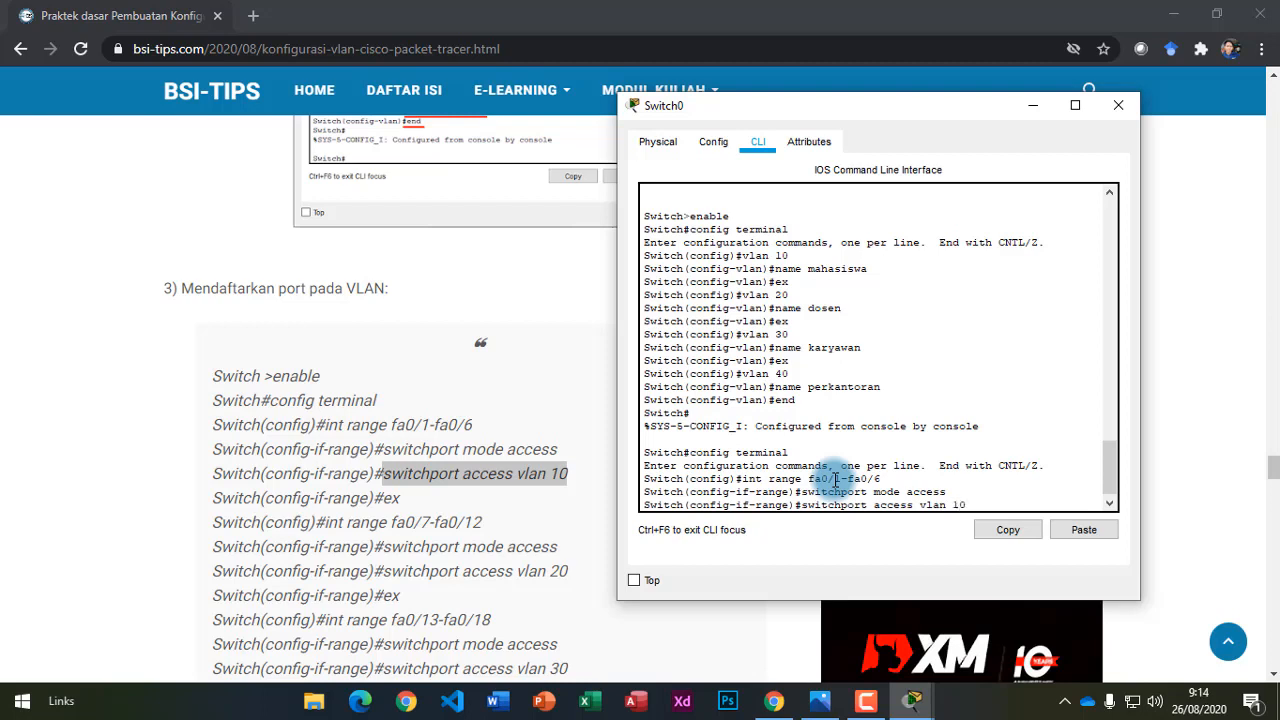
pyautogui.press('Return')
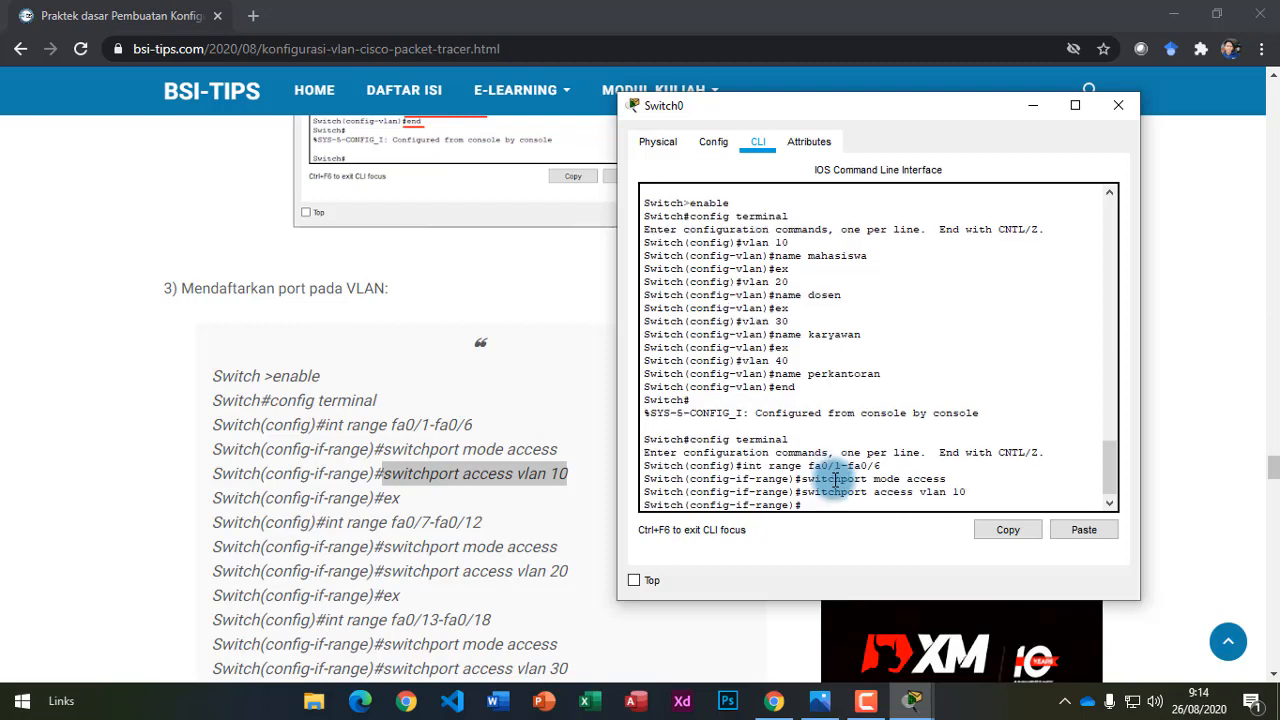
# Exit the port-range configuration with 'ex' and bring the article forward for the next range.
pyautogui.click(875, 493)
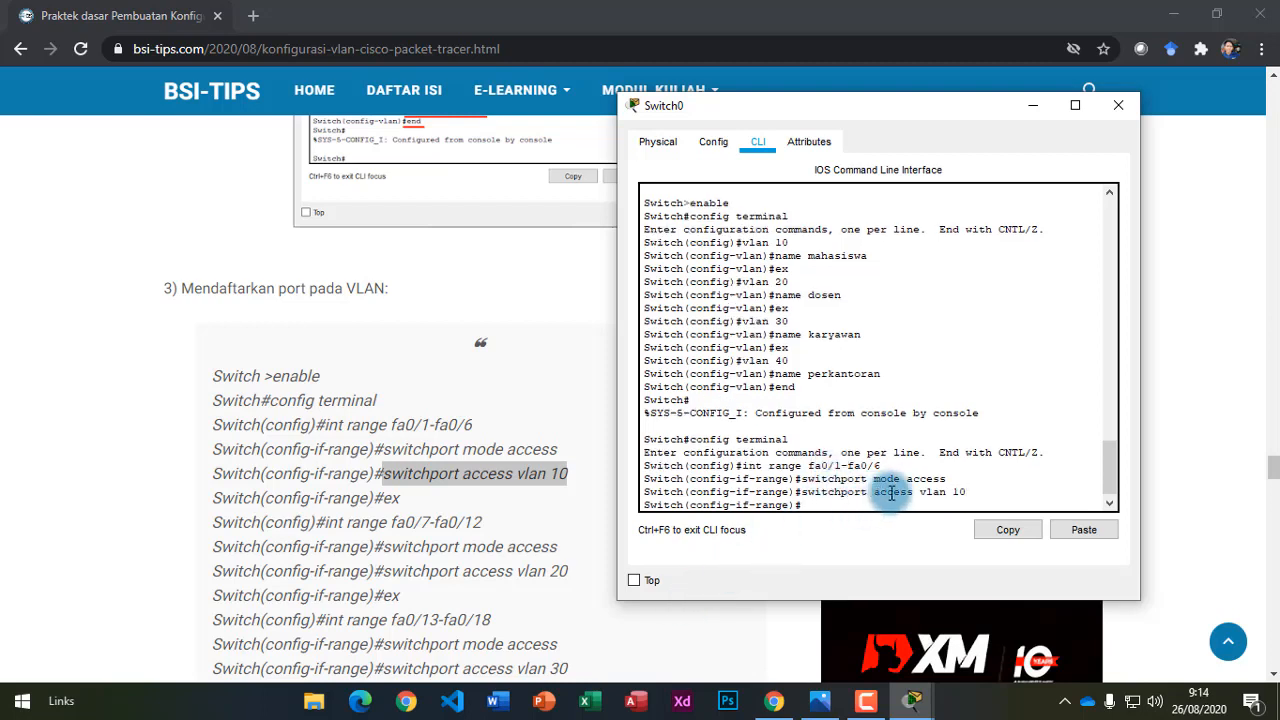
pyautogui.click(962, 501)
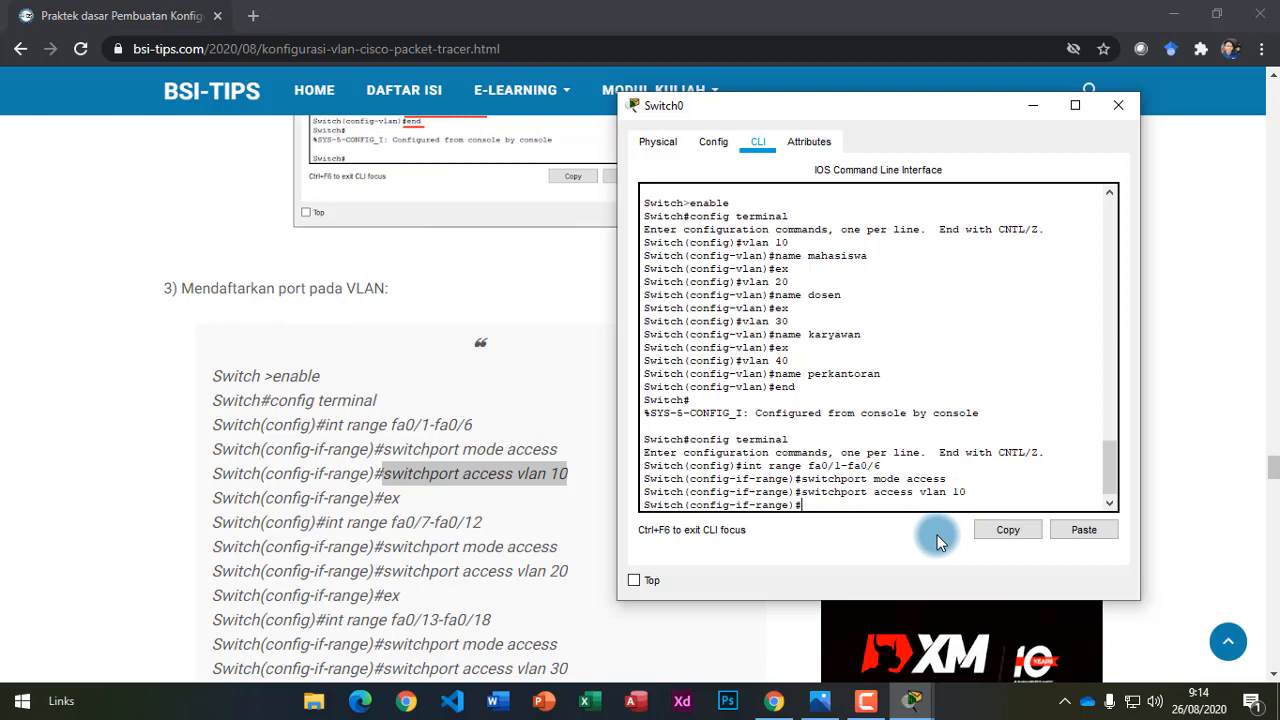
pyautogui.write('ex')
pyautogui.press('Return')
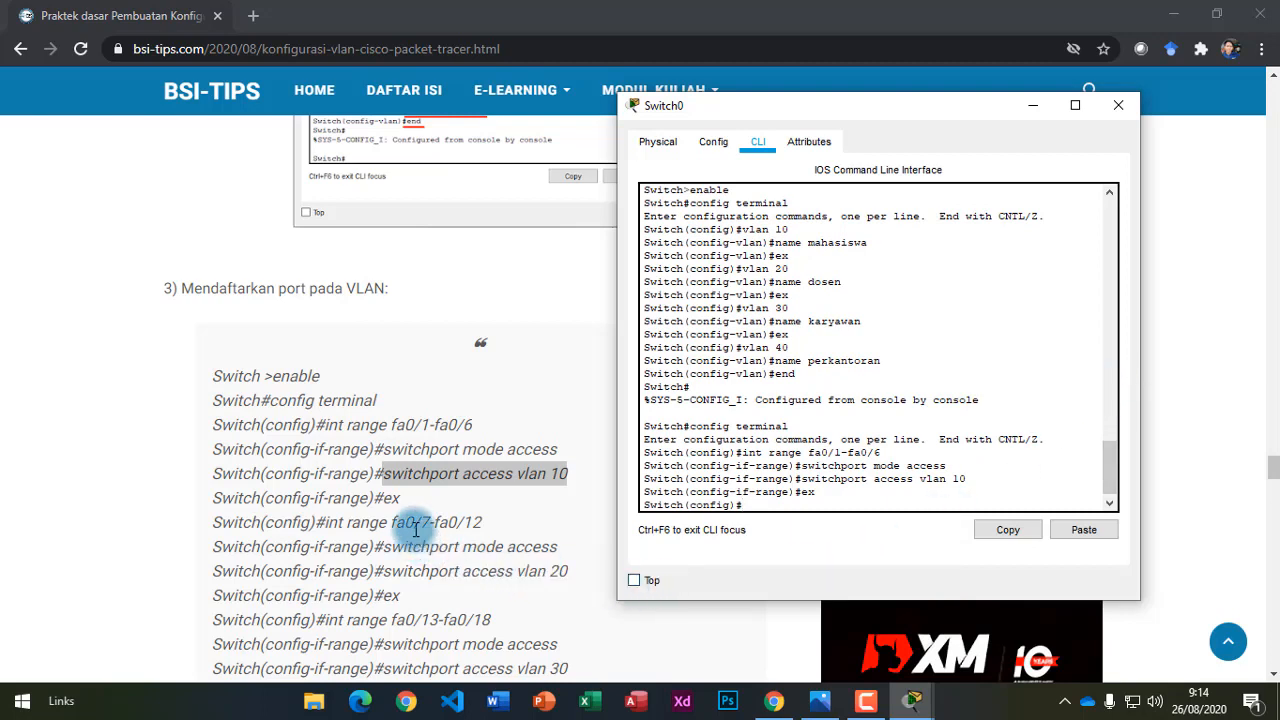
pyautogui.moveTo(405, 522); pyautogui.dragTo(483, 530)
# Scroll the tutorial down to show every port-to-VLAN command through the final 'end'.
pyautogui.scroll(-1, 484, 569)
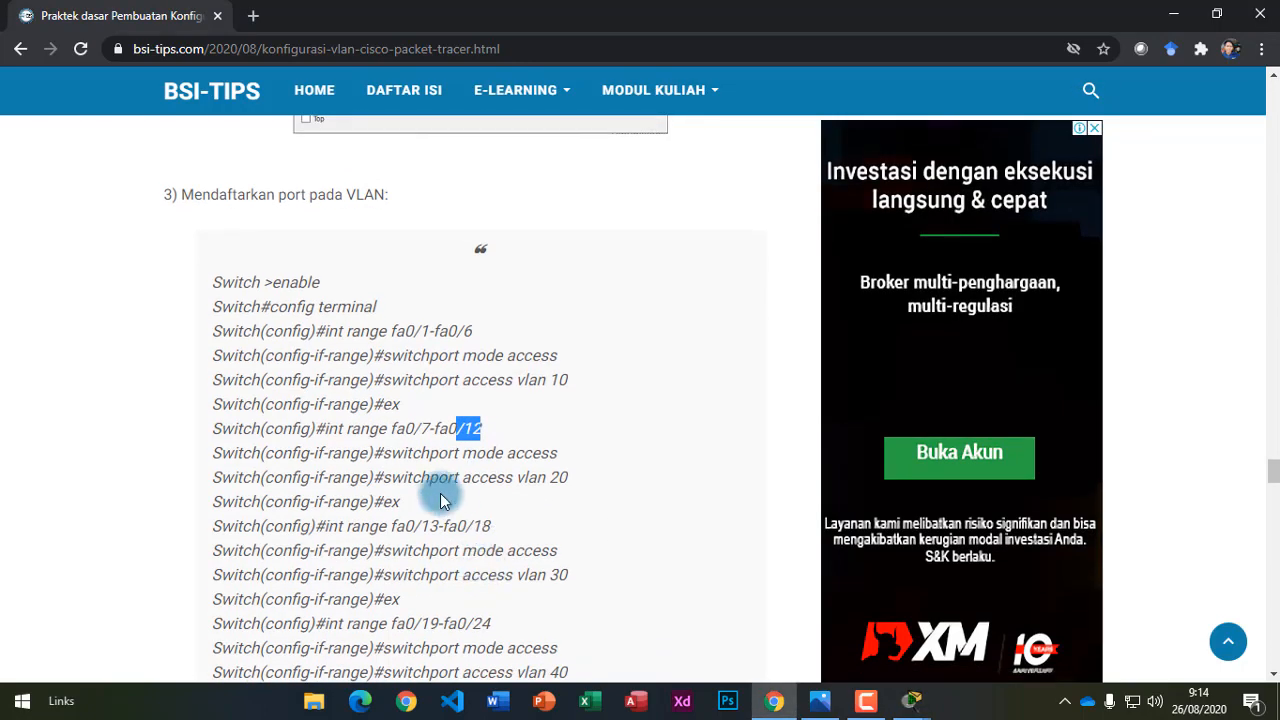
pyautogui.scroll(1, 480, 540)
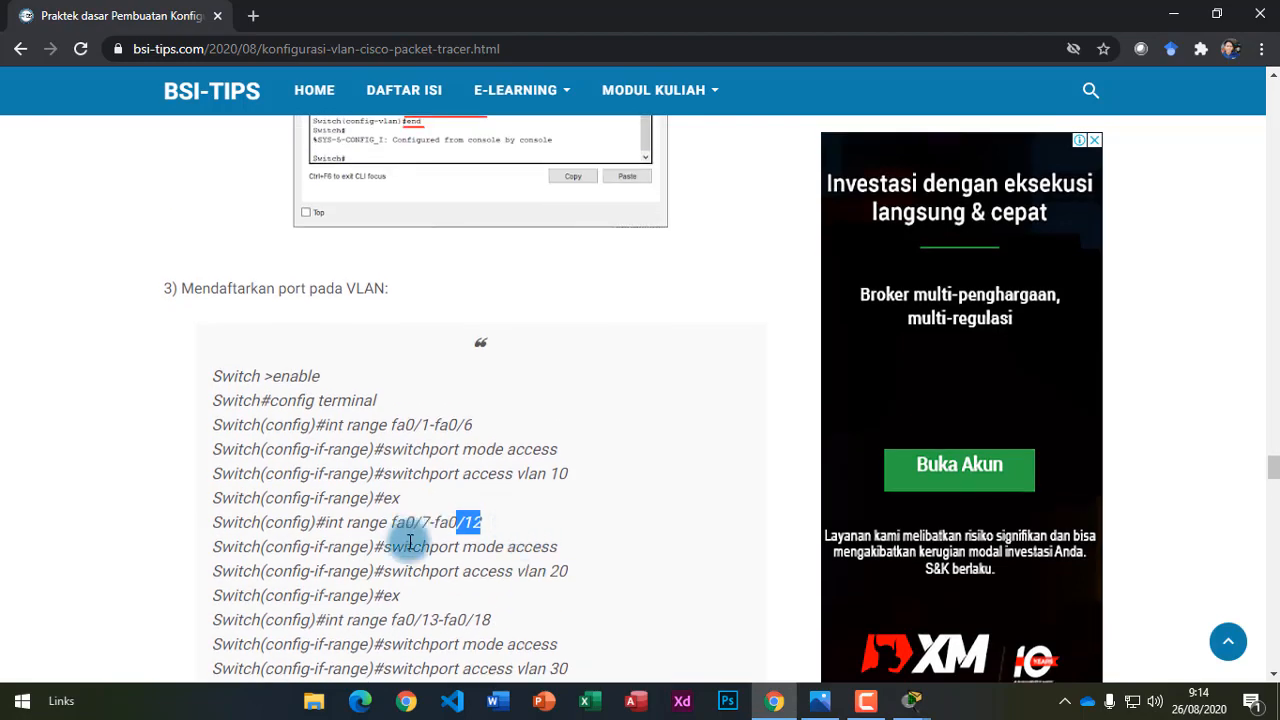
pyautogui.scroll(-2, 410, 530)
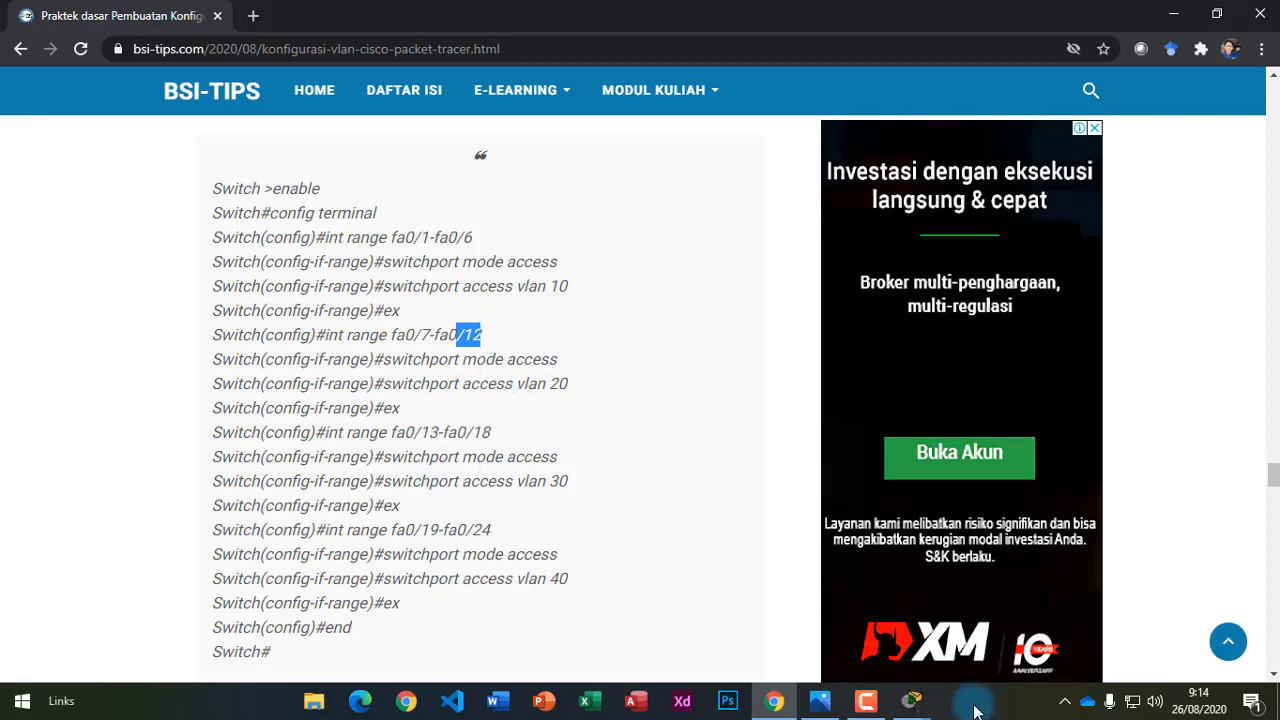
# Select ports fa0/7–fa0/12 in Switch0's CLI with 'int range fa0/7-fa0/12'.
pyautogui.moveTo(910, 700)
pyautogui.click(979, 632)
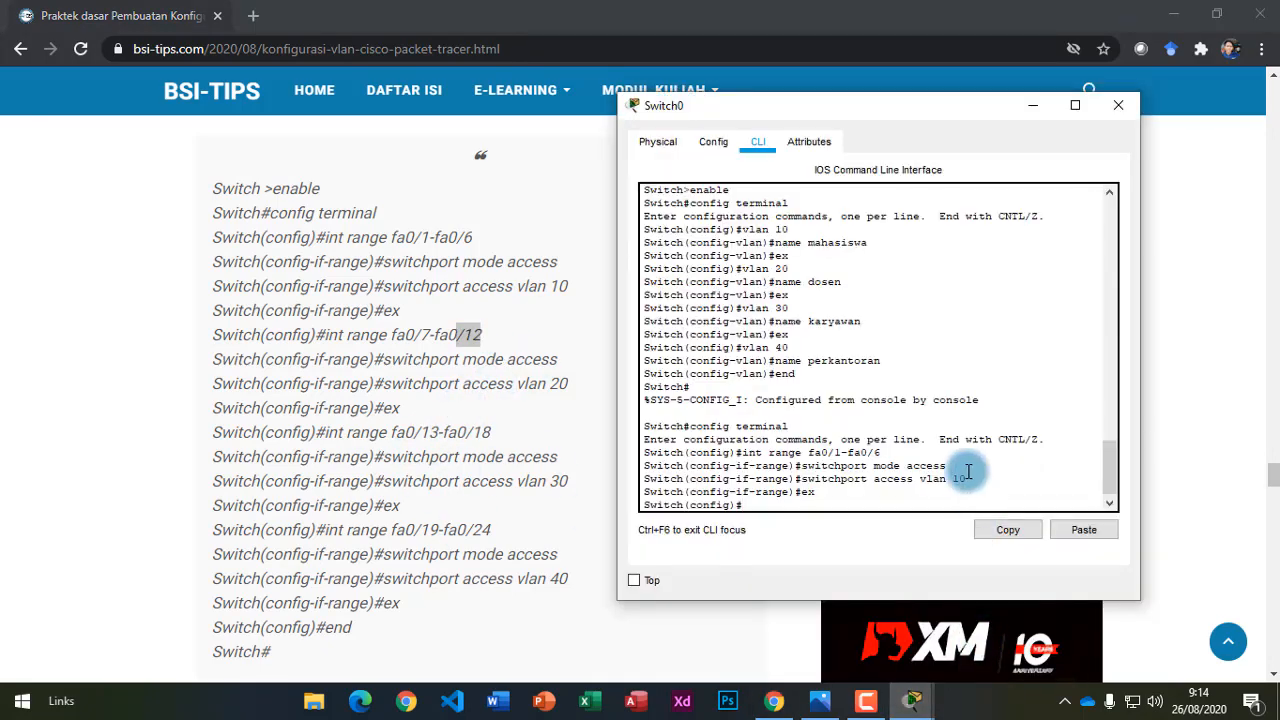
pyautogui.write('int range fa0/7-fa0/12')
pyautogui.press('Return')
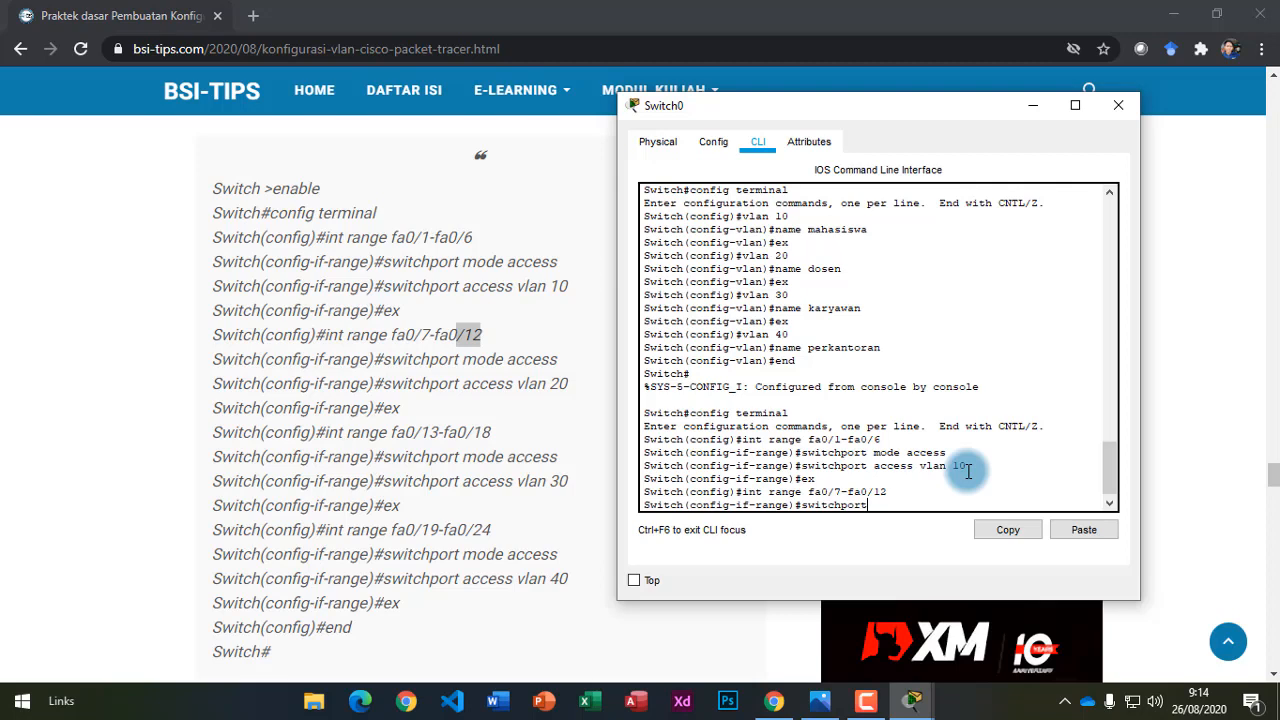
# Make fa0/7–fa0/12 access ports in VLAN 20, then exit the range with 'ex'.
pyautogui.write('mode access')
pyautogui.press('Return')
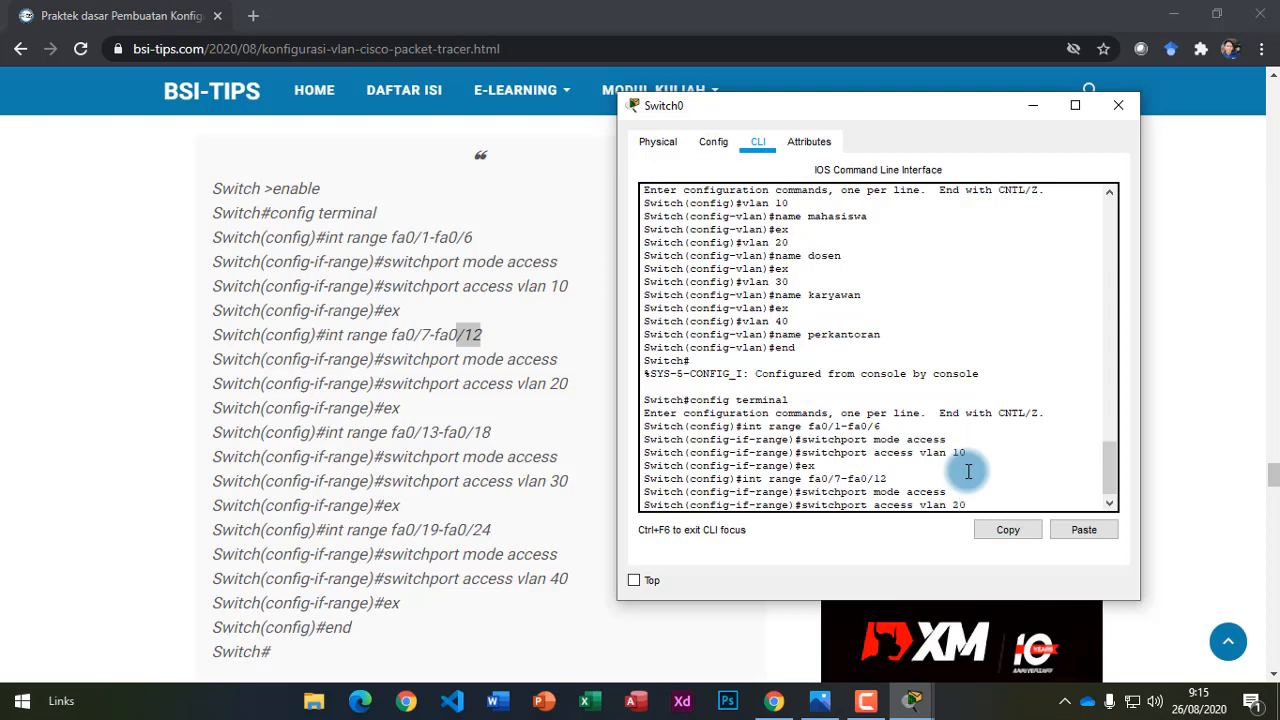
pyautogui.press('Return')
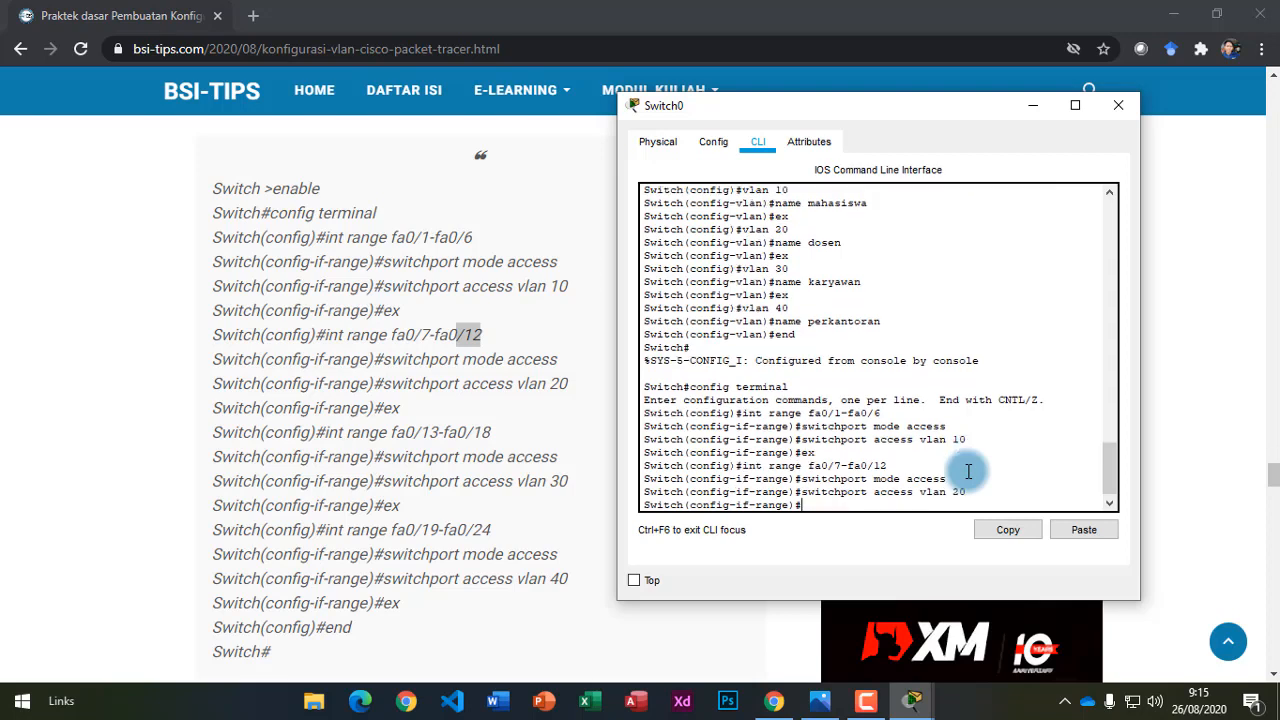
pyautogui.press('Return')
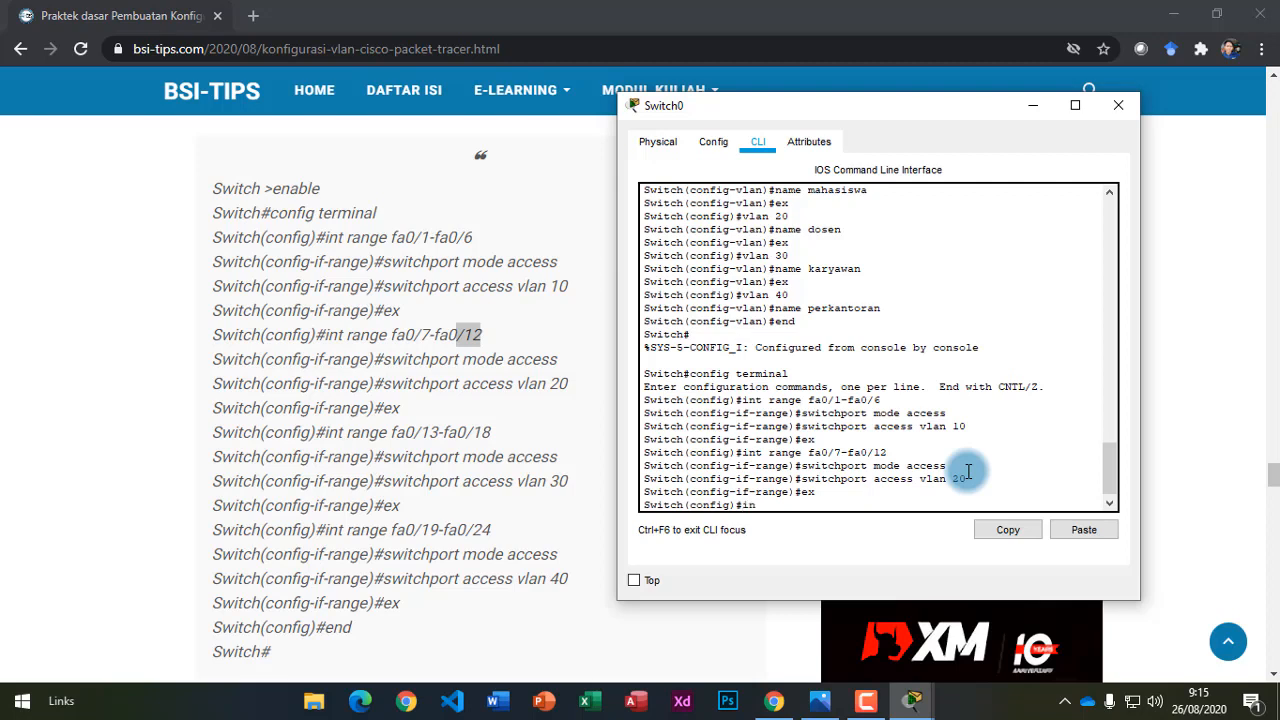
# Make ports fa0/13–fa0/18 access ports in VLAN 30 and exit the range.
pyautogui.write('range fa0/13-fa0/18')
pyautogui.press('Return')
pyautogui.write('switchport mode access')
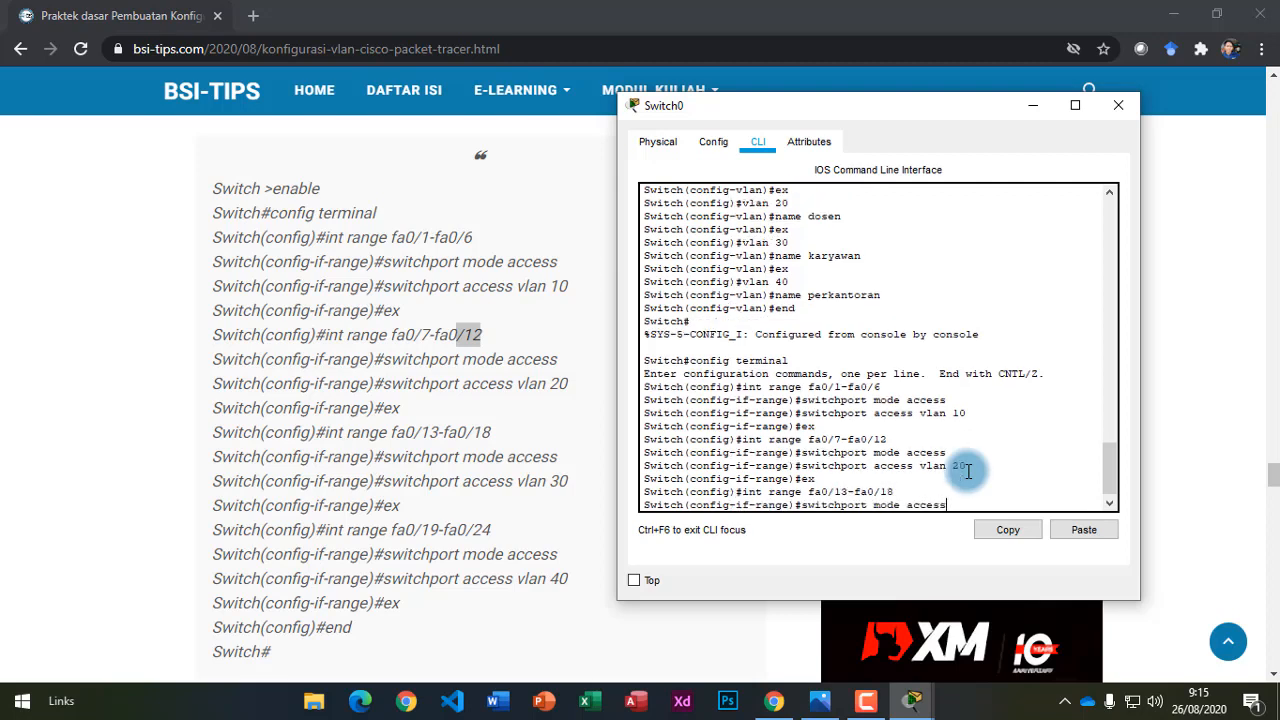
pyautogui.press('Return')
pyautogui.write('switchport access vlan')
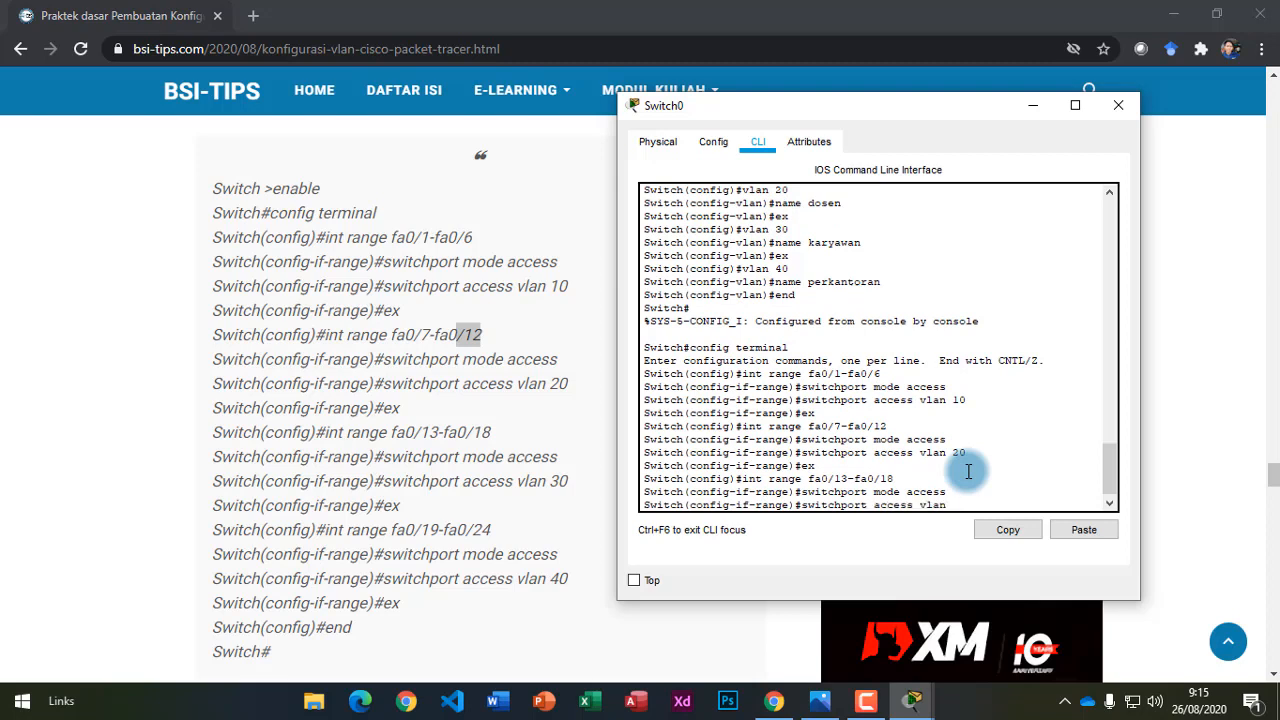
pyautogui.write(' 30')
pyautogui.press('Return')
pyautogui.write('ex')
pyautogui.press('Return')
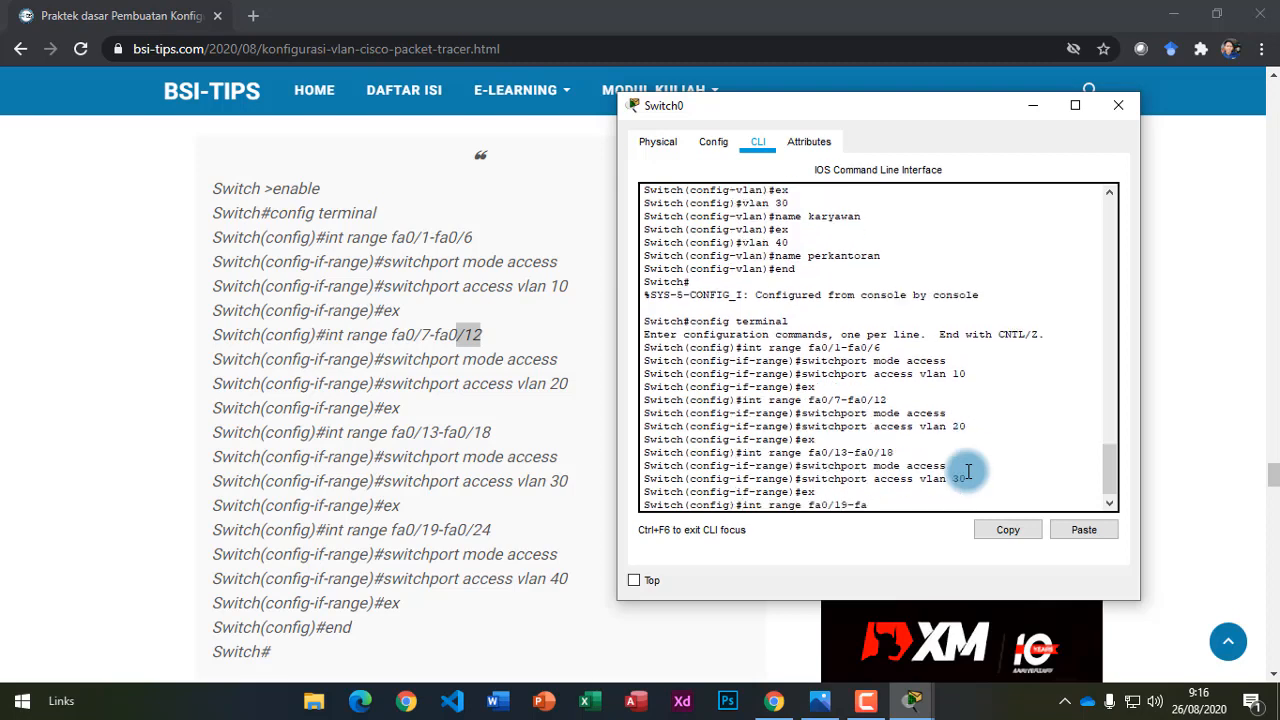
# Make ports fa0/19–fa0/24 access ports in VLAN 40, exit, and end configuration mode.
pyautogui.press('Return')
pyautogui.write('swi')
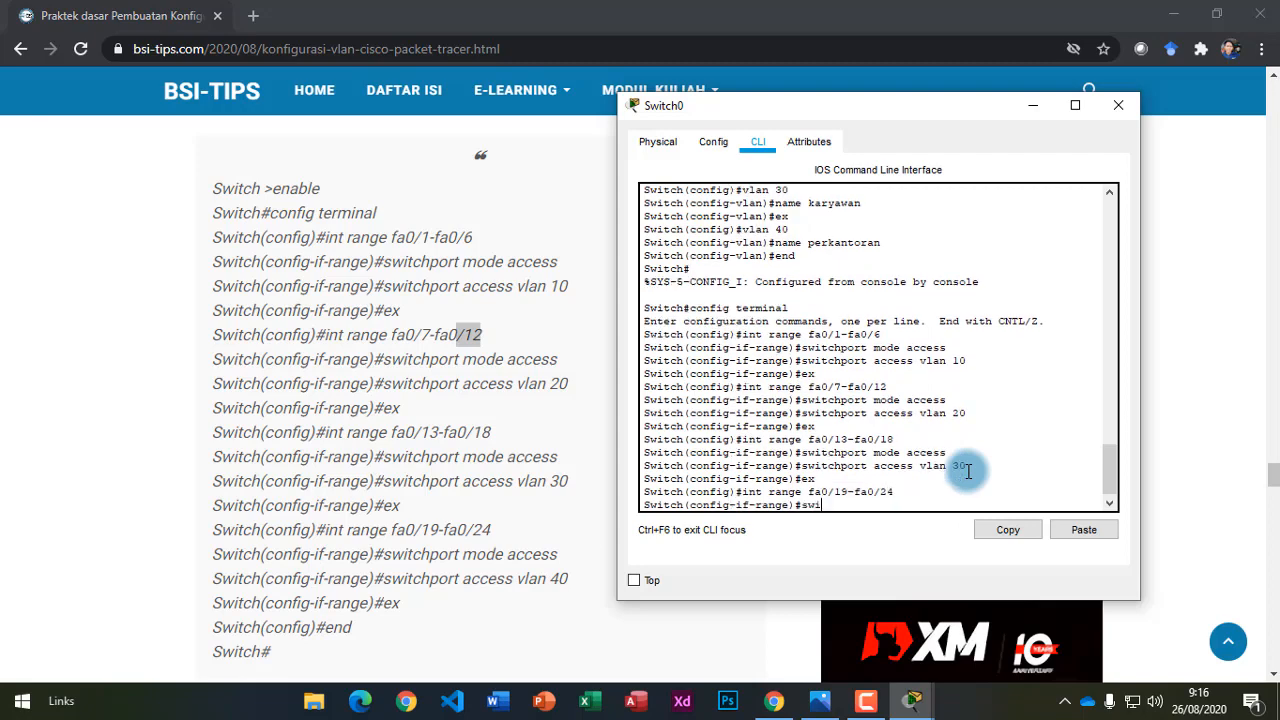
pyautogui.write('tchport mode access')
pyautogui.press('Return')
pyautogui.write('swit')
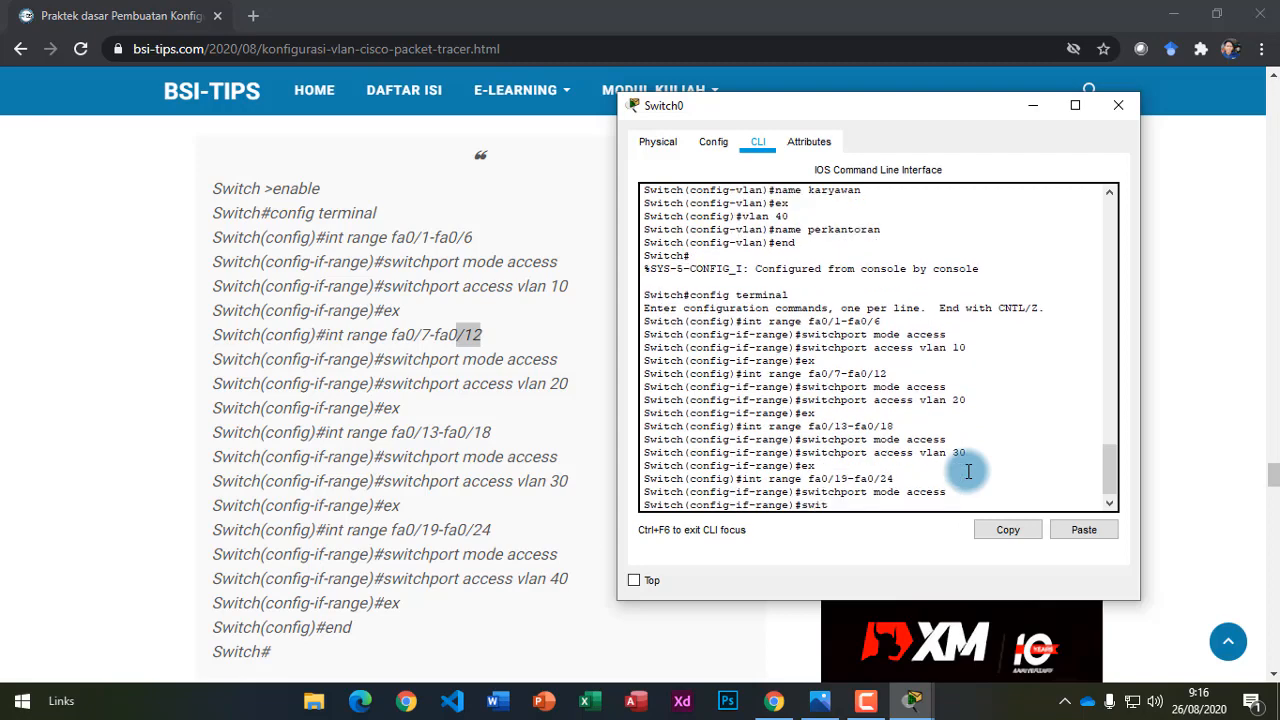
pyautogui.write('chport access vlan 40')
pyautogui.press('Return')
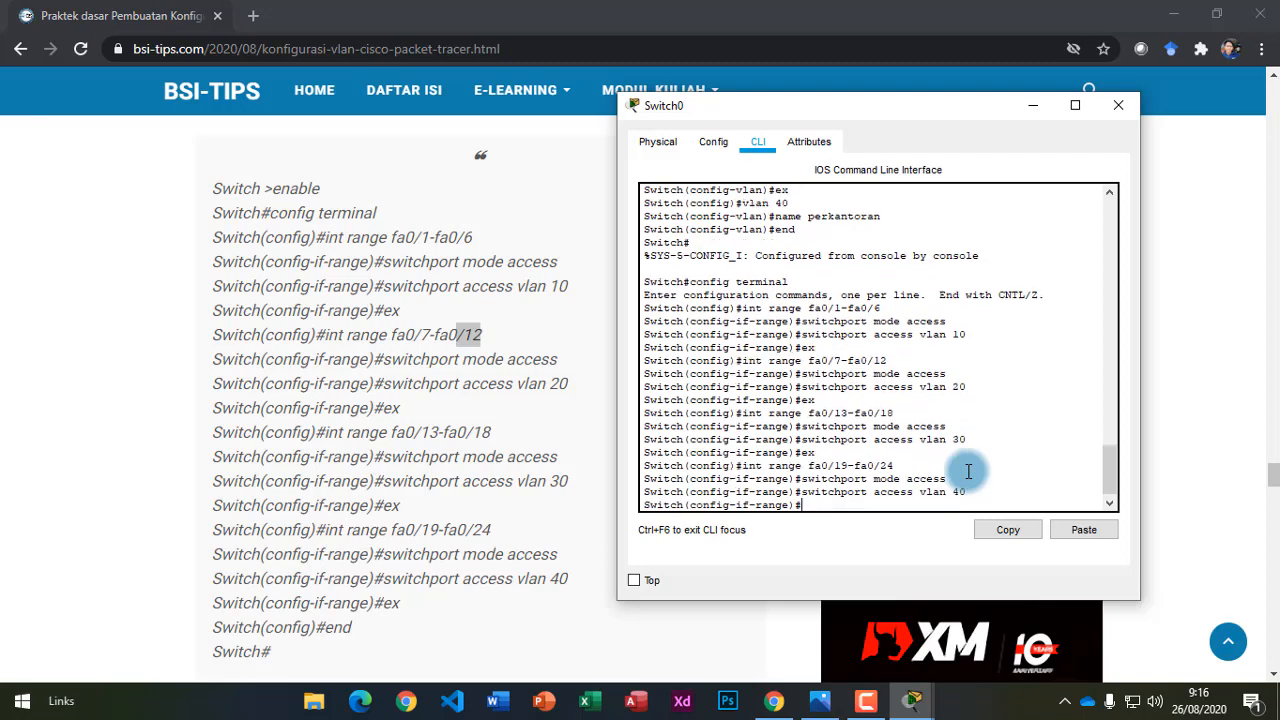
pyautogui.write('ex')
pyautogui.press('Return')
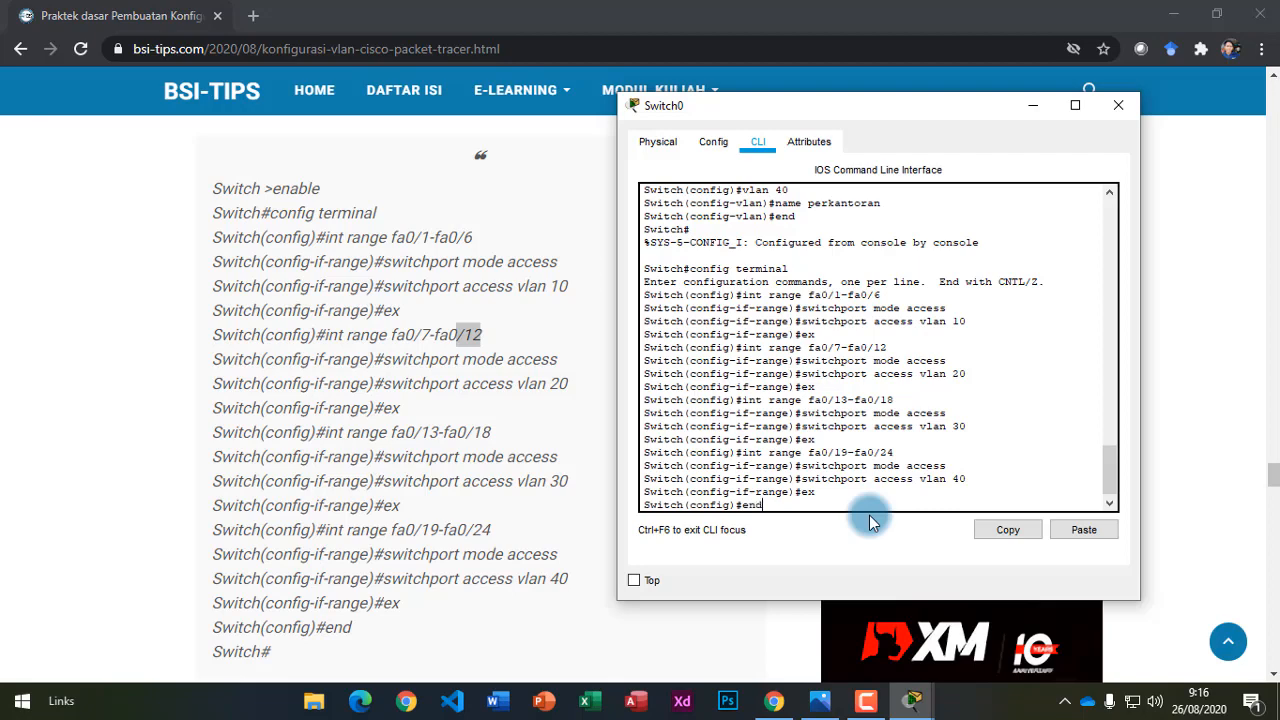
pyautogui.press('Return')
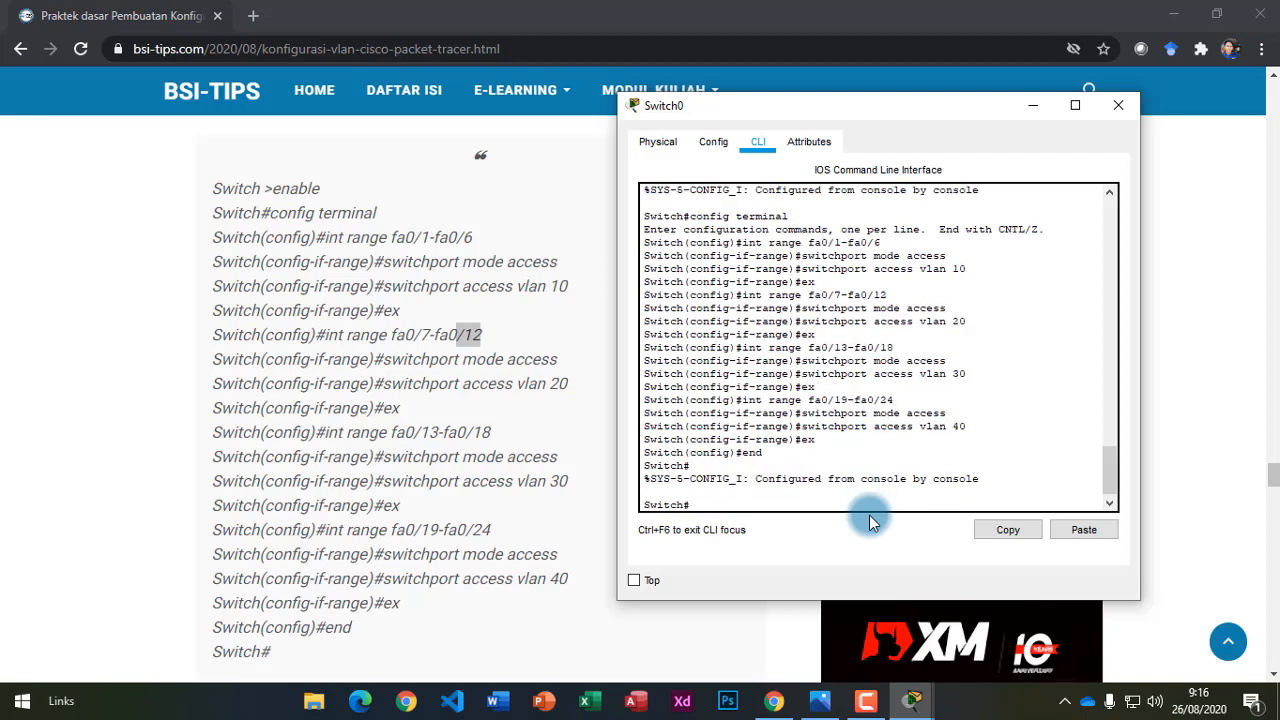
# Scroll through the tutorial article to locate its VLAN check step.
pyautogui.moveTo(690, 505); pyautogui.dragTo(649, 500)
pyautogui.click(649, 500)
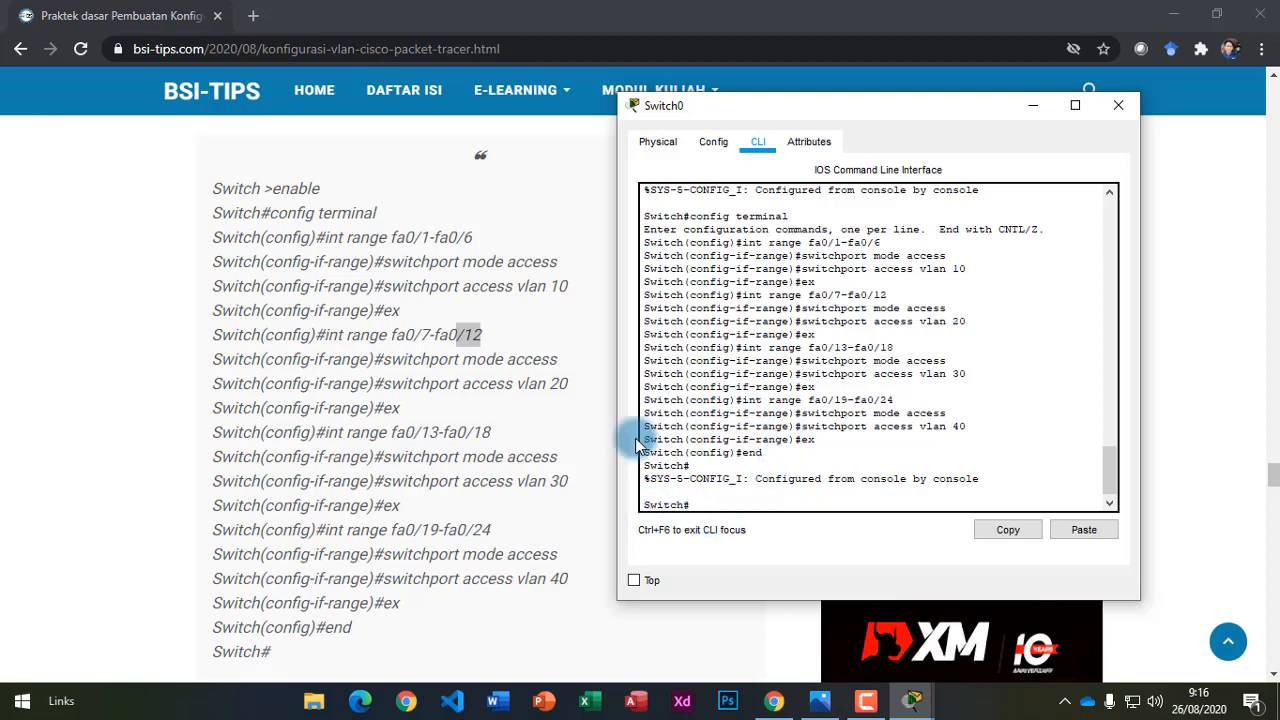
pyautogui.scroll(3, 414, 463)
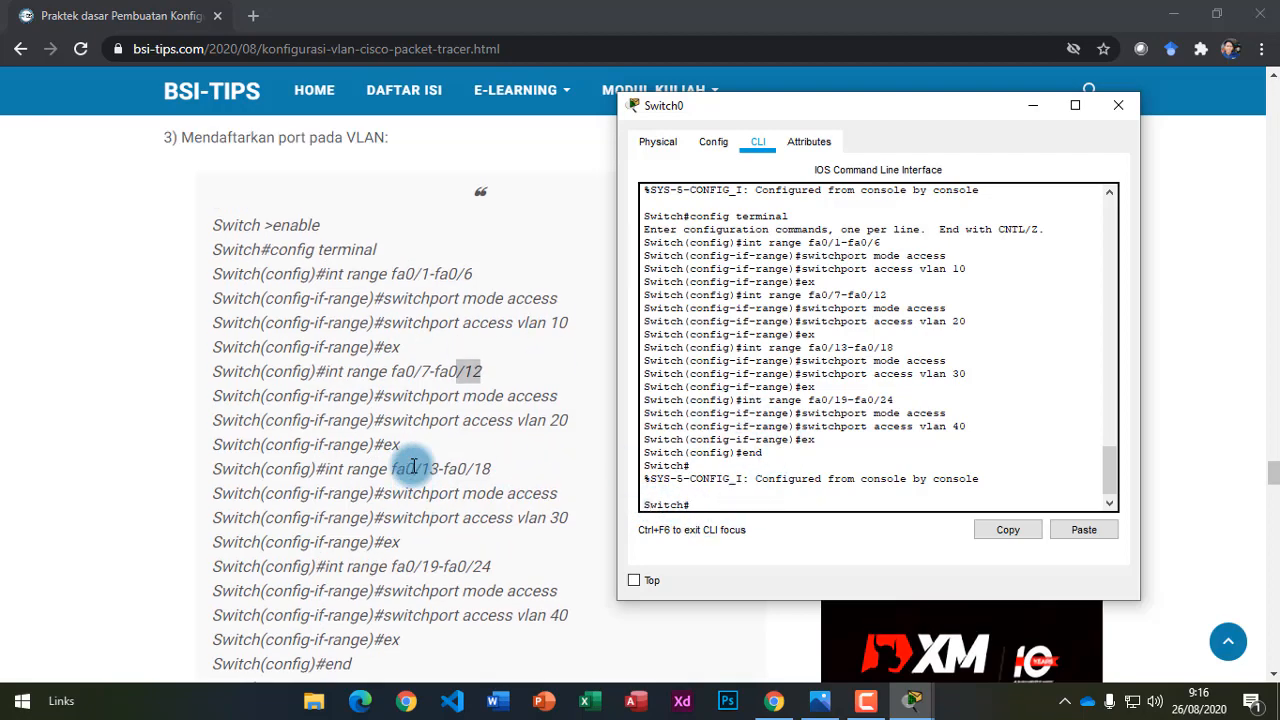
pyautogui.scroll(3, 414, 465)
pyautogui.scroll(-7, 414, 468)
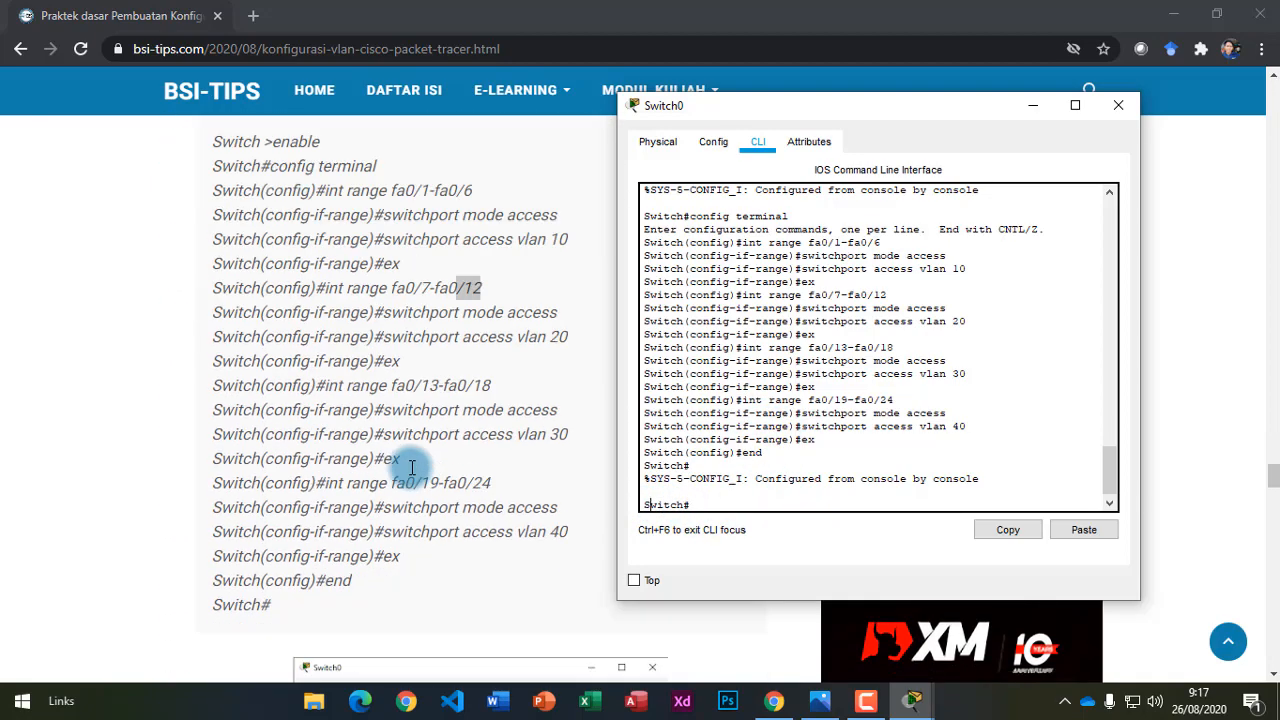
pyautogui.scroll(-7, 413, 484)
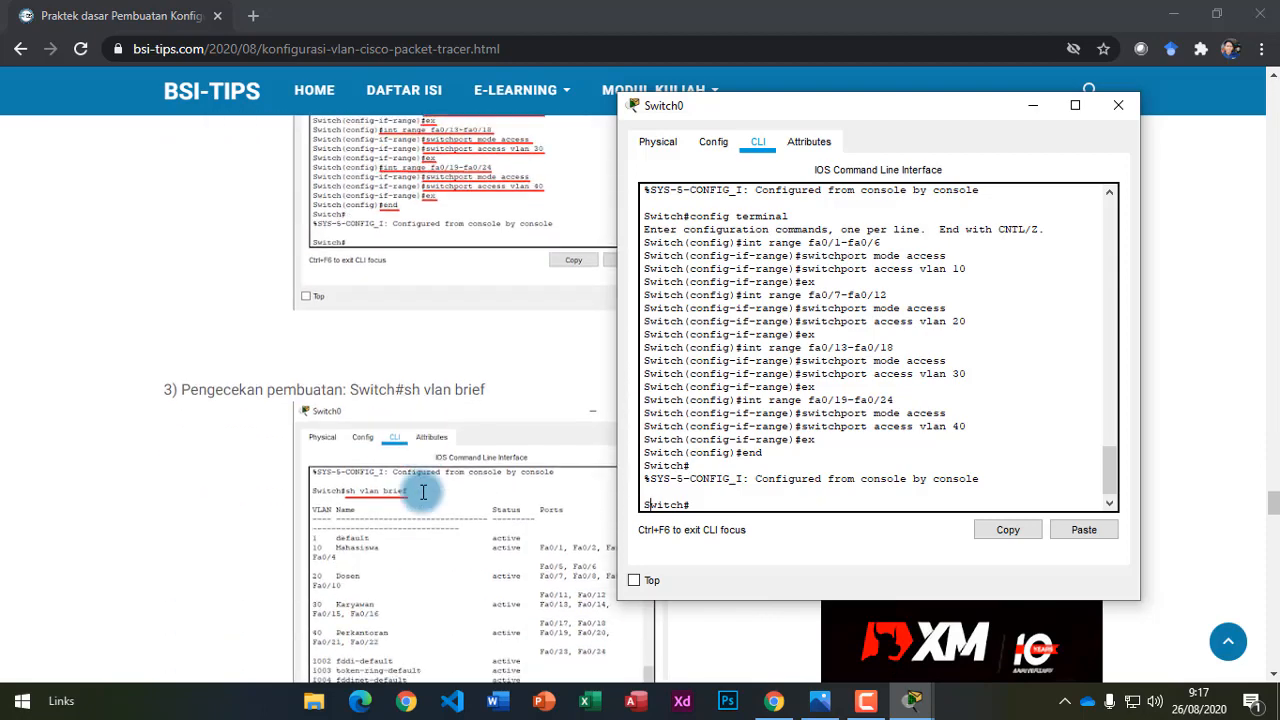
pyautogui.scroll(1, 366, 337)
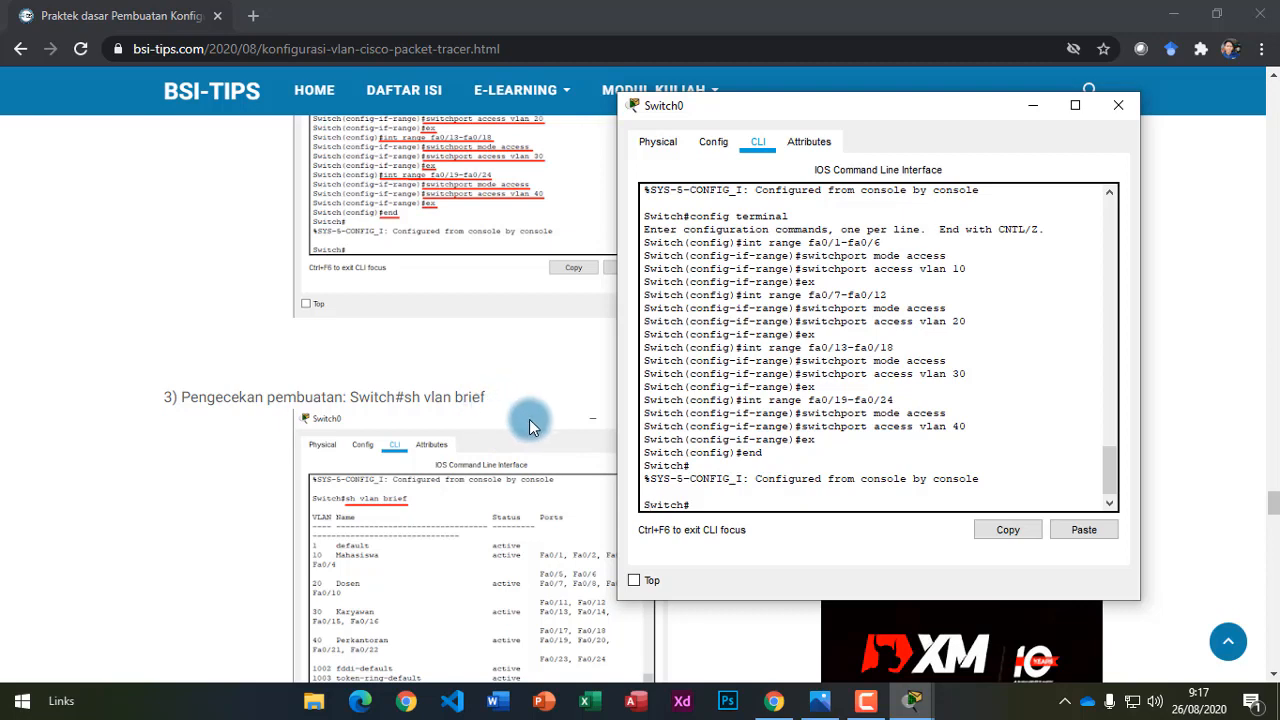
# Highlight the article's 'sh vlan brief' command and bring Switch0's CLI back up.
pyautogui.moveTo(403, 398); pyautogui.dragTo(488, 402)
pyautogui.click(485, 403)
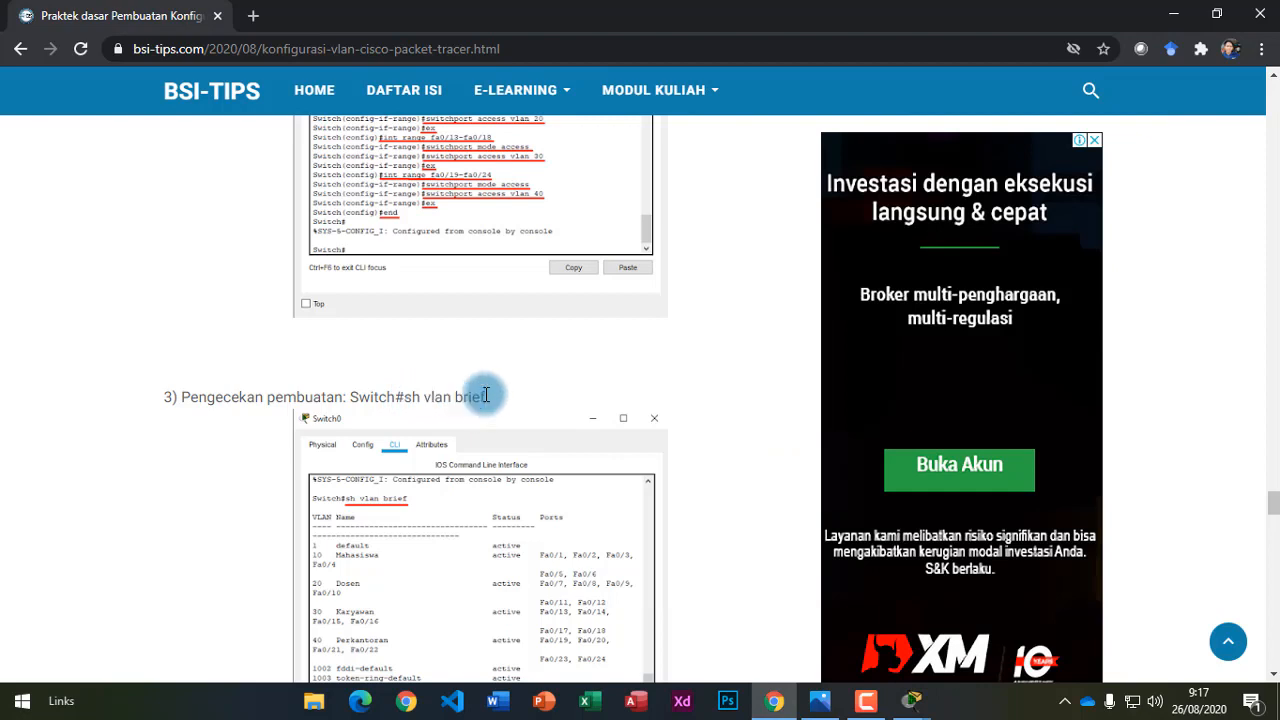
pyautogui.moveTo(404, 399); pyautogui.dragTo(490, 398)
pyautogui.click(330, 398)
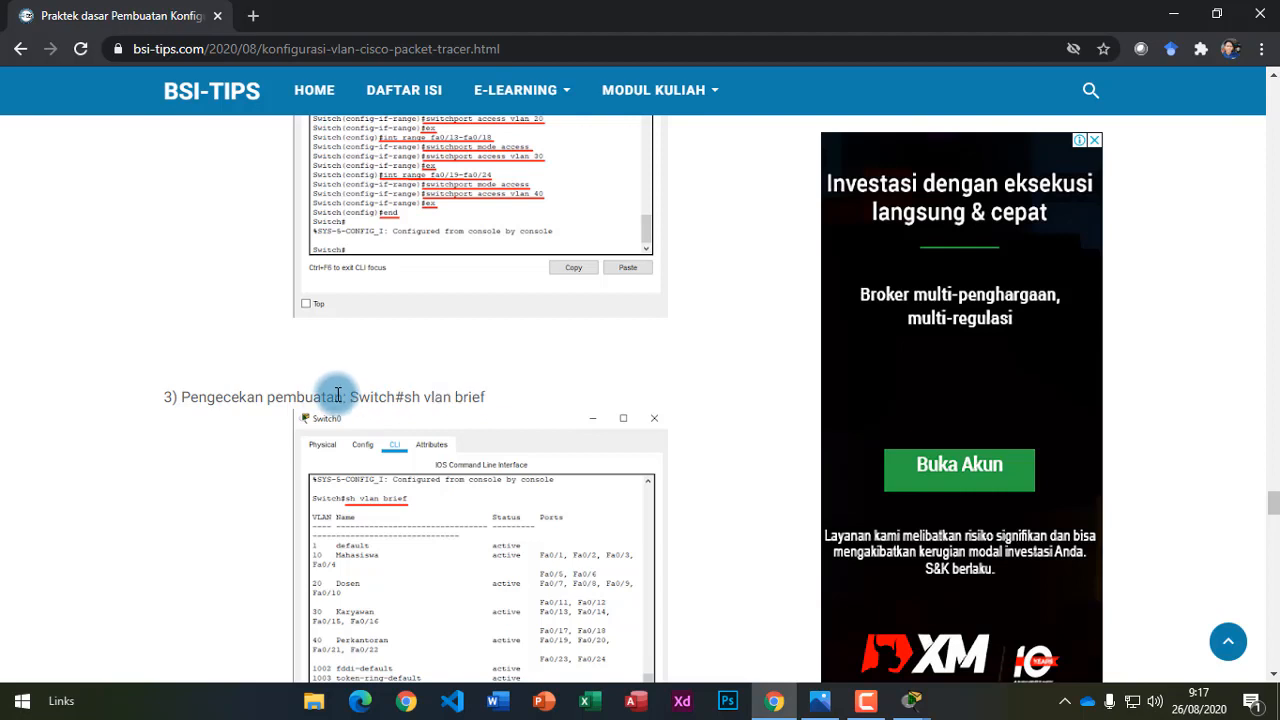
pyautogui.scroll(-1, 340, 422)
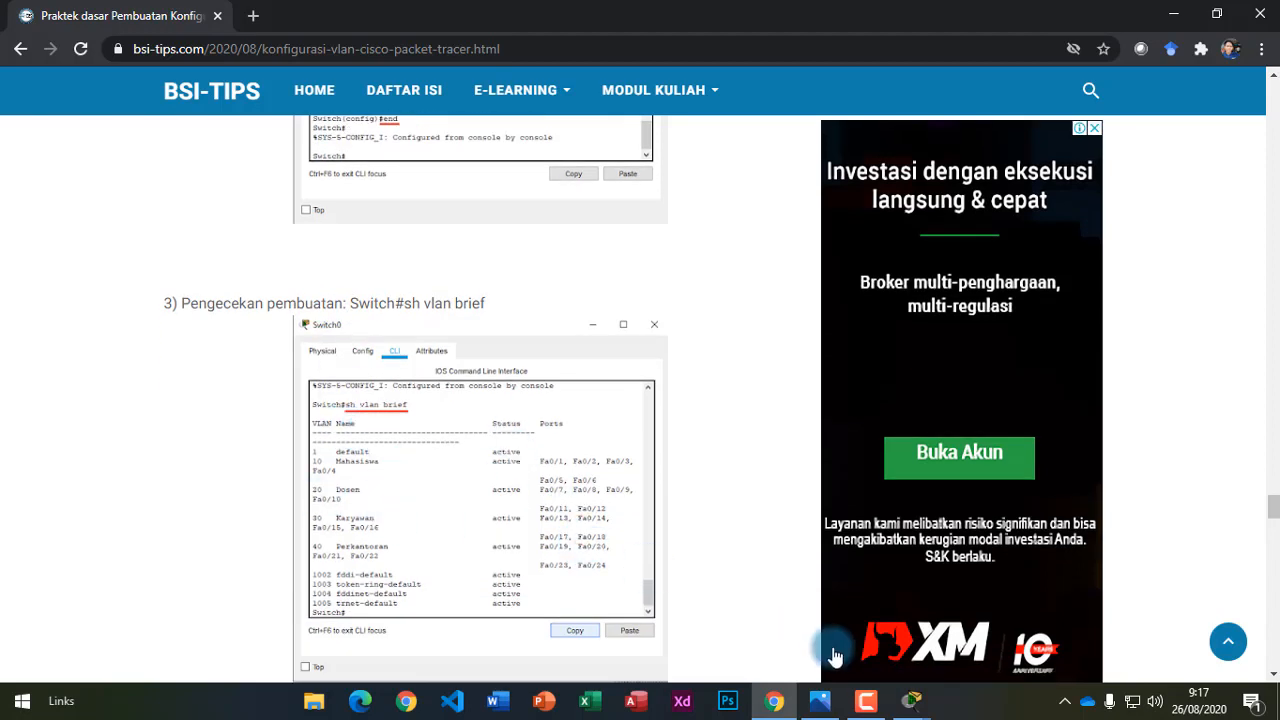
pyautogui.click(911, 700)
pyautogui.click(981, 615)
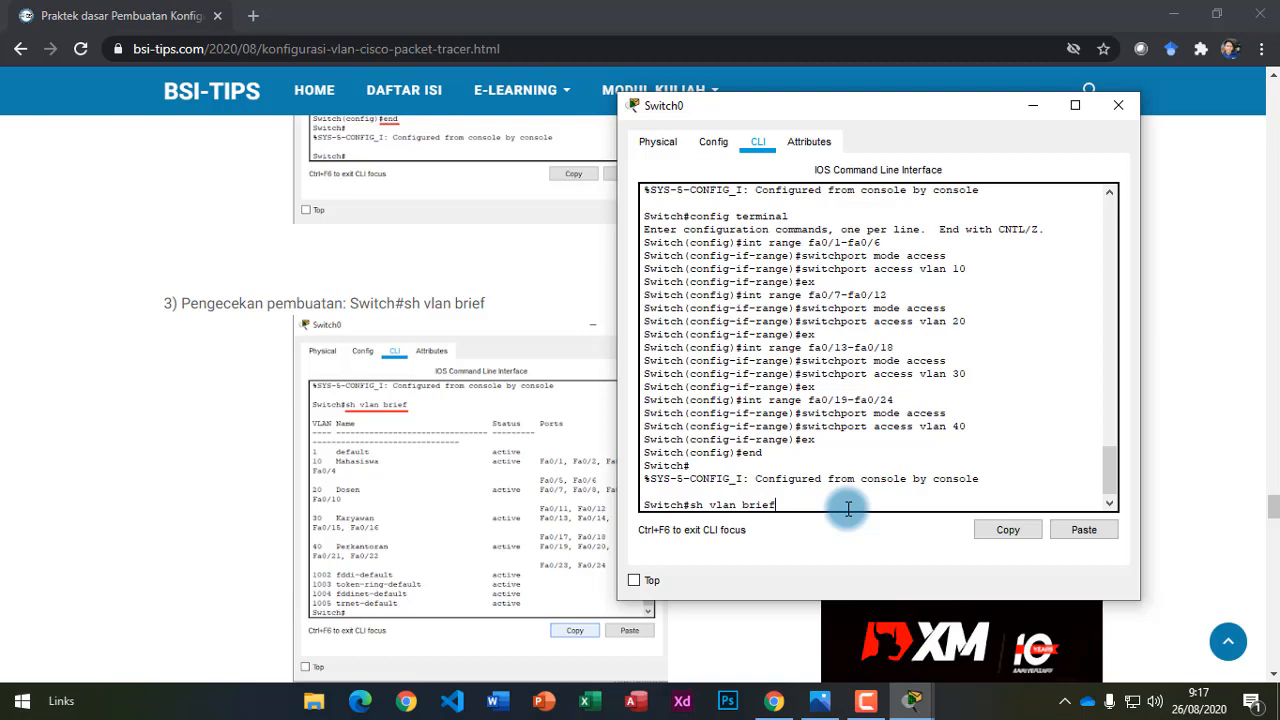
# Run 'sh vlan brief' and highlight VLAN 10 with its ports from Fa0/1.
pyautogui.press('Return')
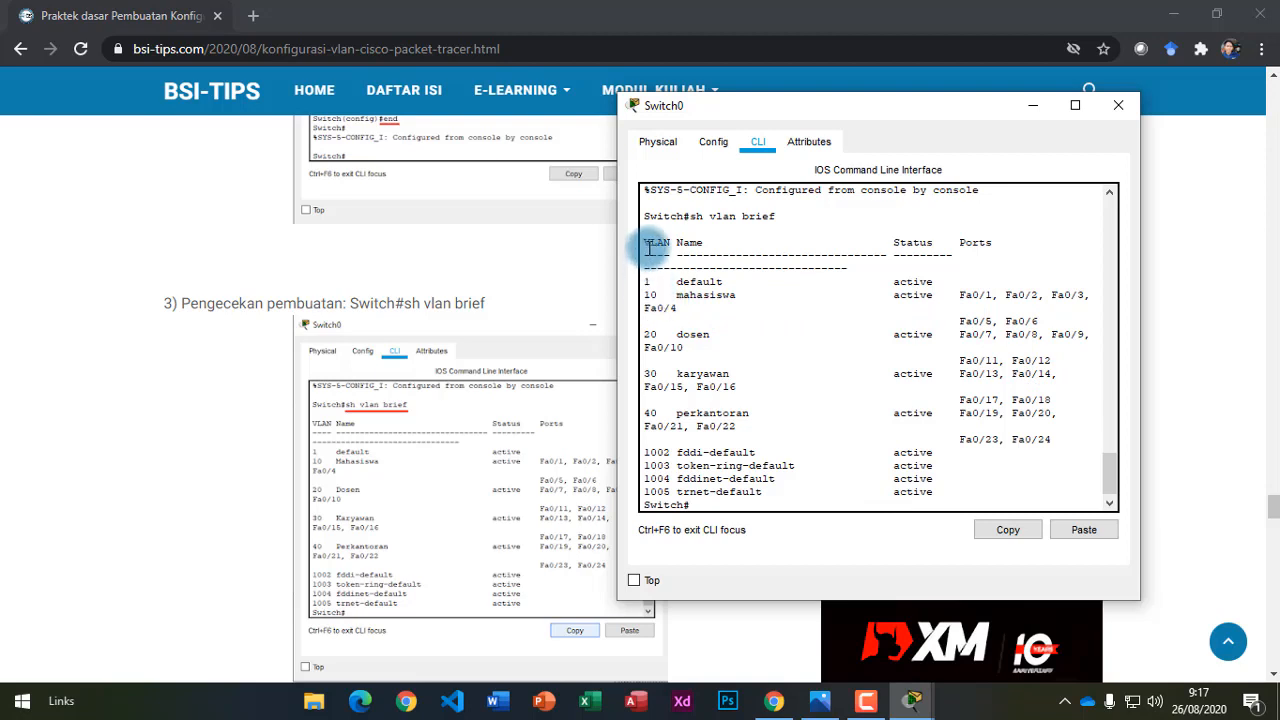
pyautogui.moveTo(645, 294); pyautogui.dragTo(741, 294)
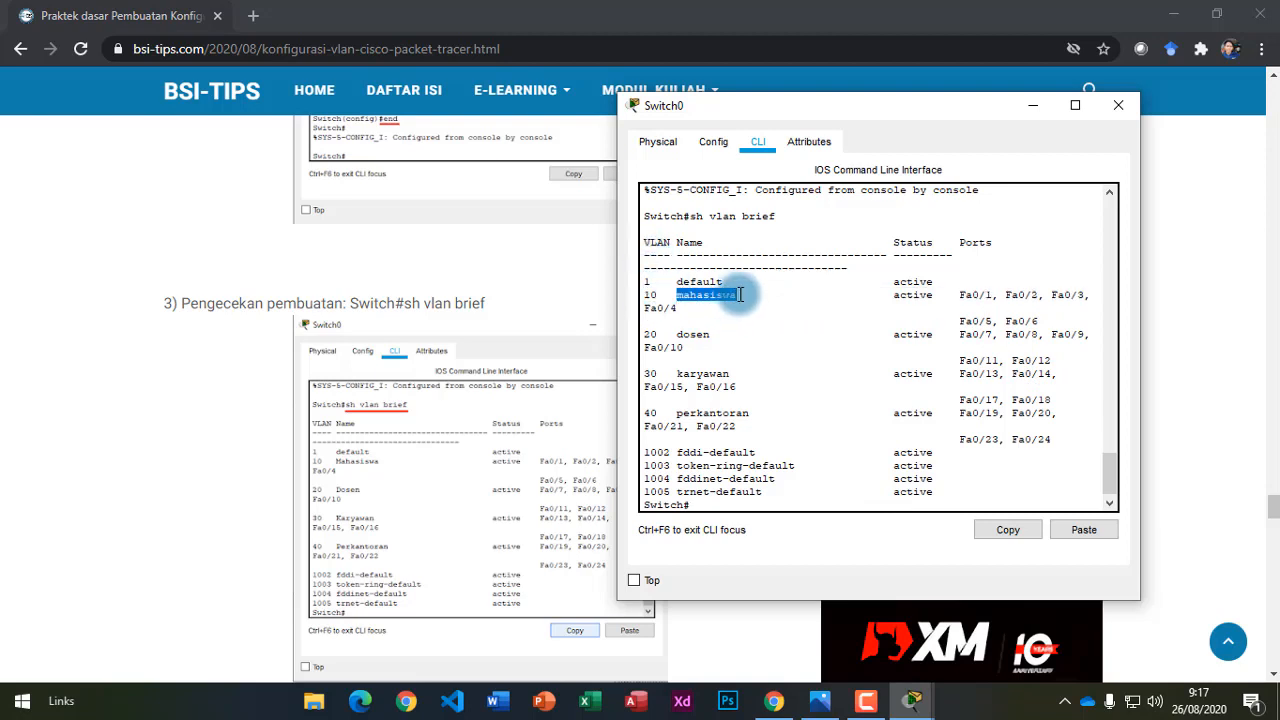
pyautogui.click(900, 290)
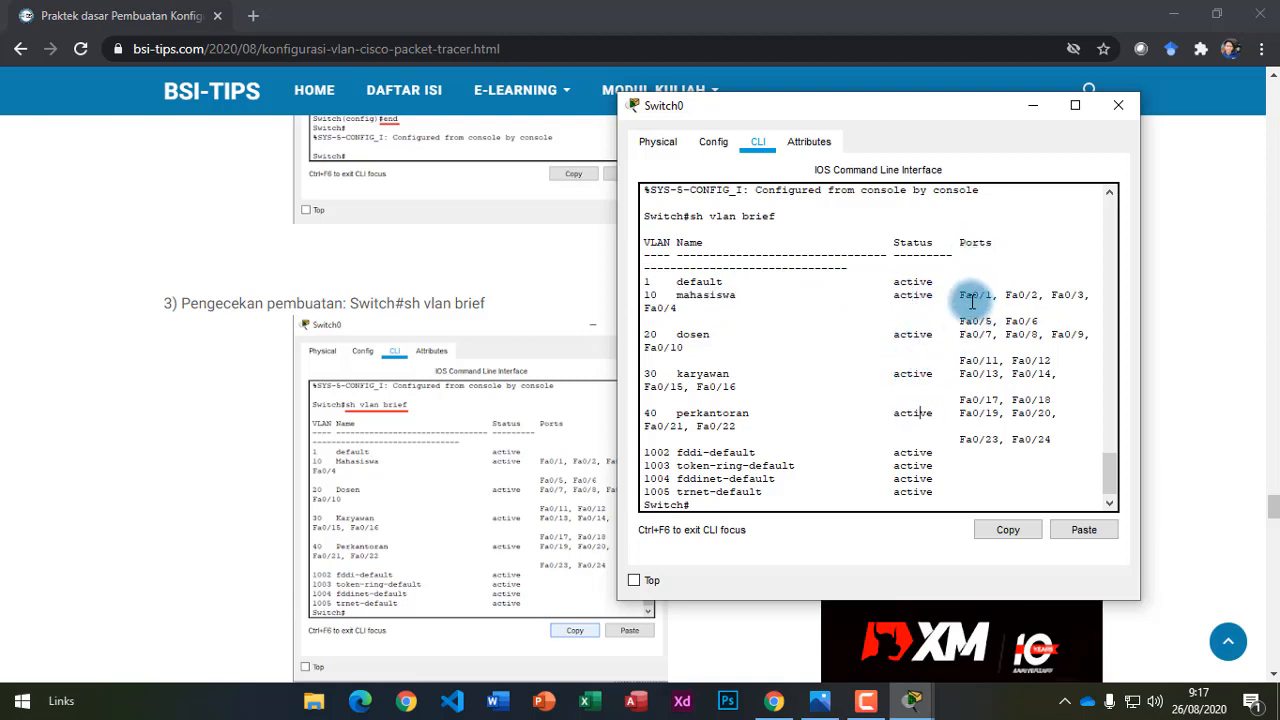
pyautogui.moveTo(962, 295); pyautogui.dragTo(1081, 298)
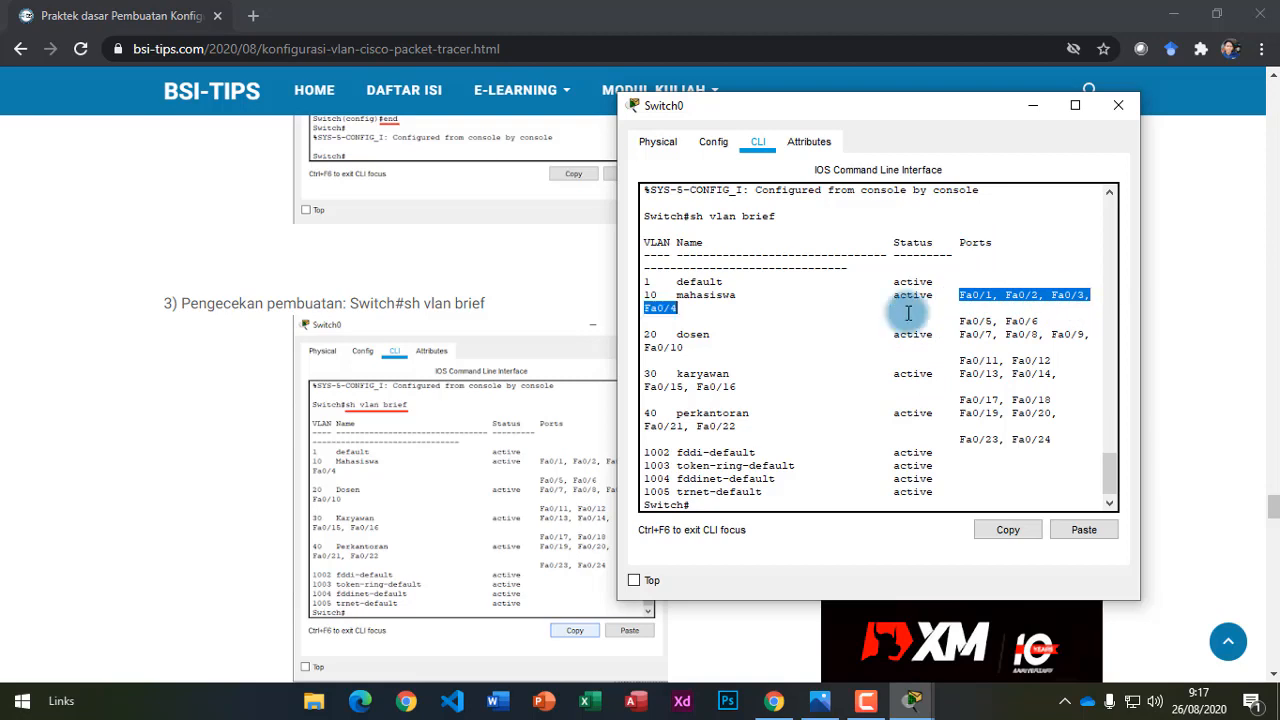
pyautogui.click(665, 298)
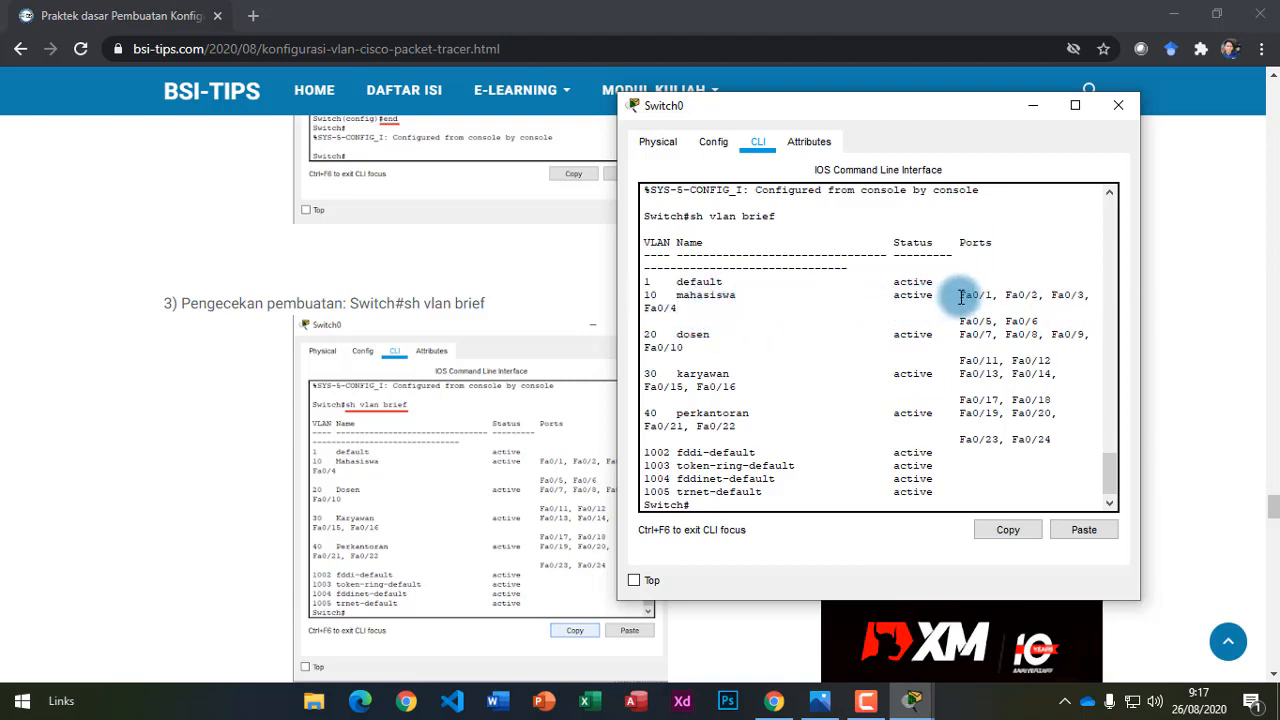
pyautogui.moveTo(960, 297); pyautogui.dragTo(993, 295)
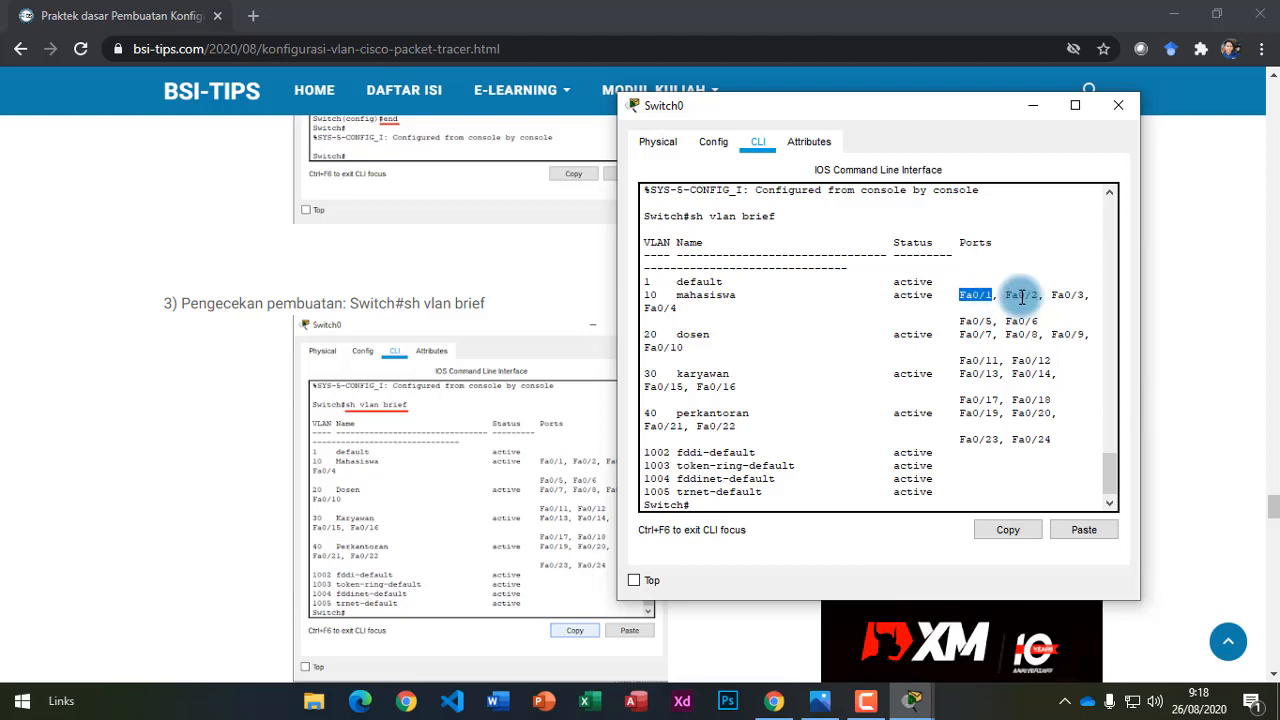
pyautogui.click(660, 305)
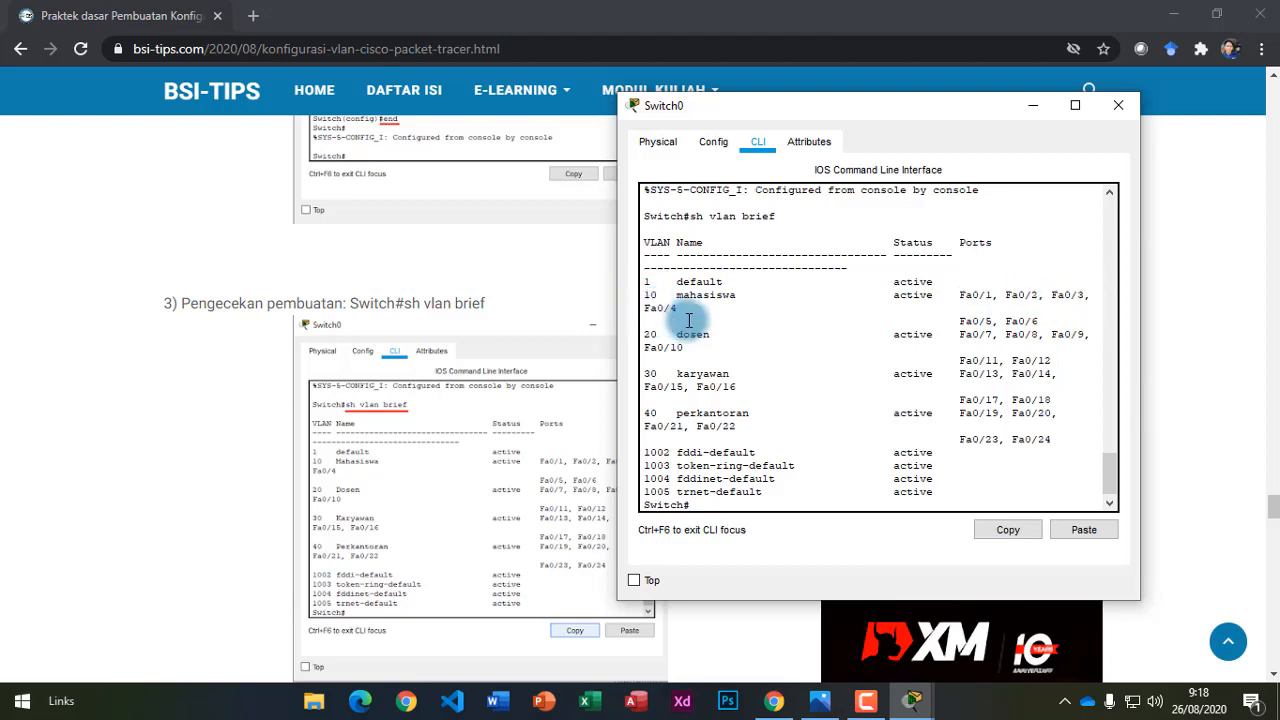
# Point out Fa0/6 and VLAN 20's ports Fa0/7–Fa0/12, then scroll the tutorial to section 9.
pyautogui.click(1017, 321)
pyautogui.moveTo(961, 339); pyautogui.dragTo(1064, 361)
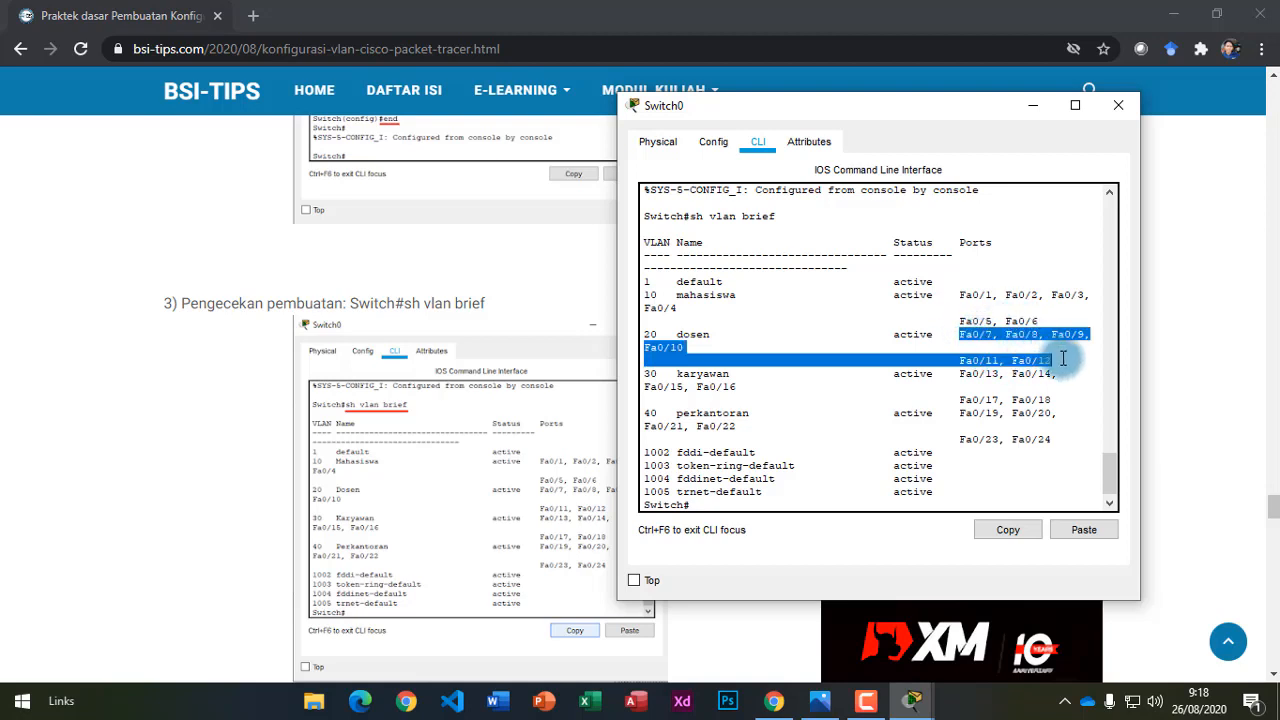
pyautogui.moveTo(956, 376); pyautogui.dragTo(1044, 409)
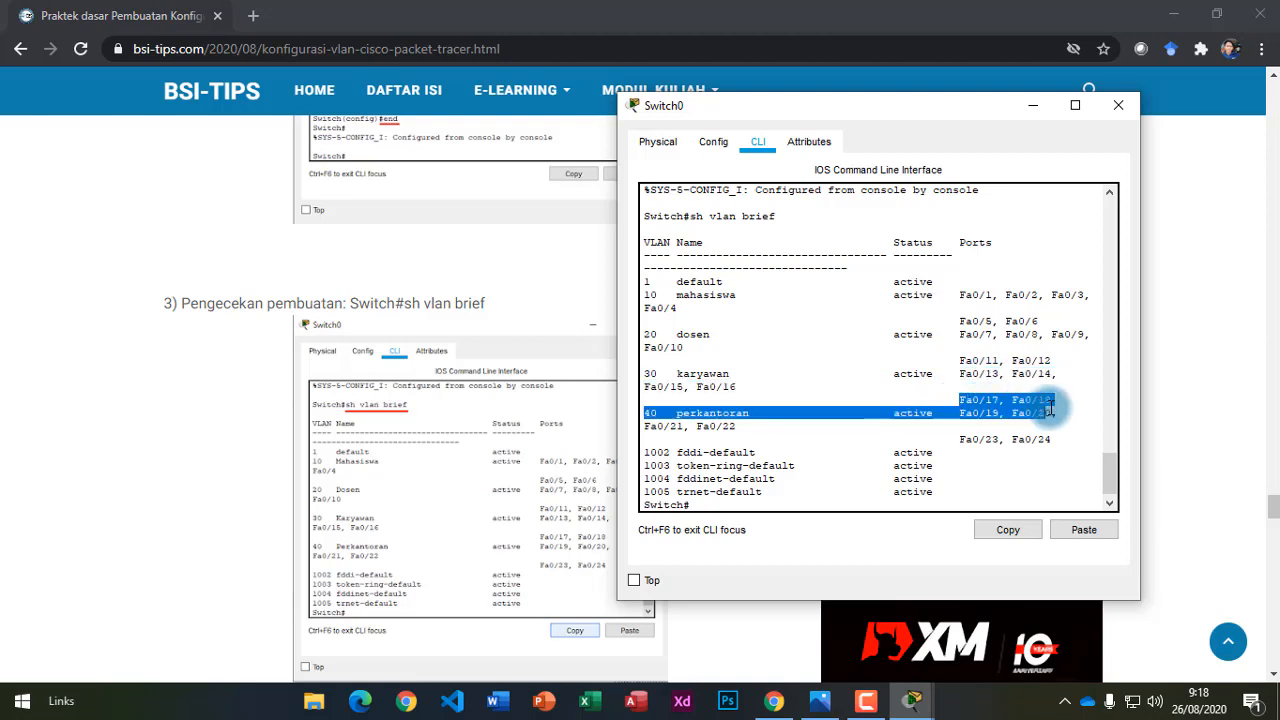
pyautogui.click(1030, 410)
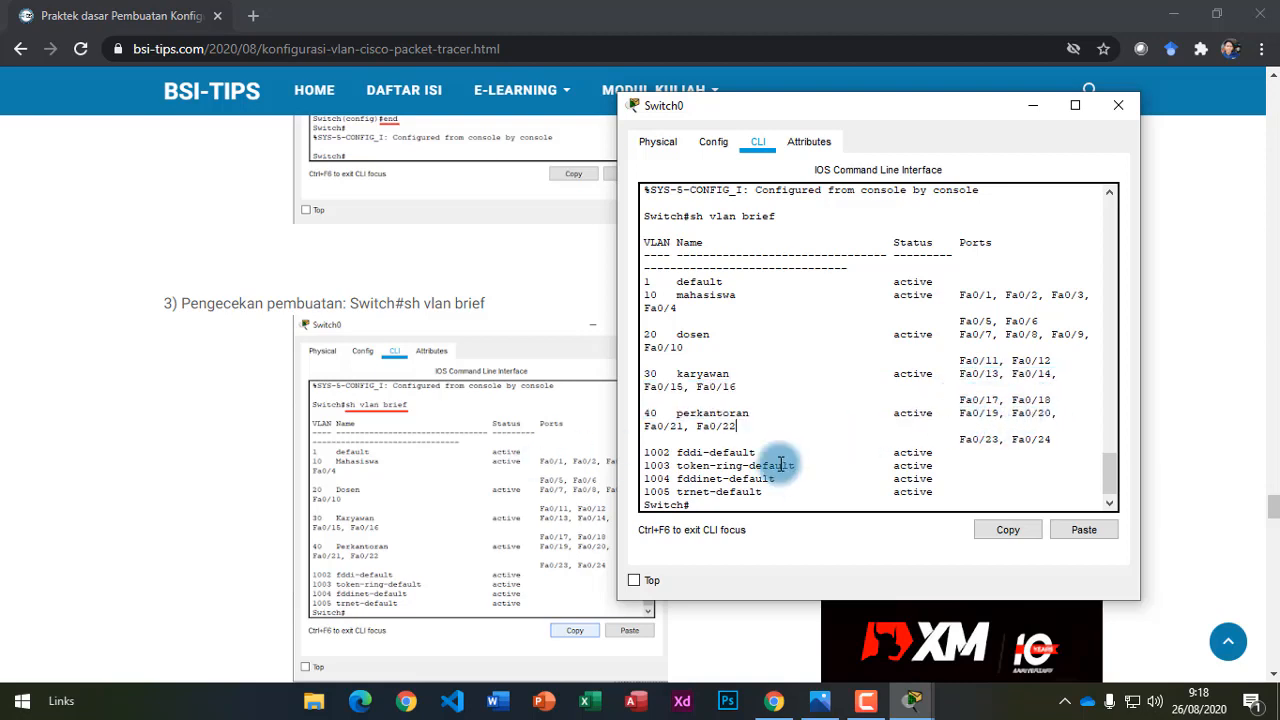
pyautogui.scroll(-4, 367, 566)
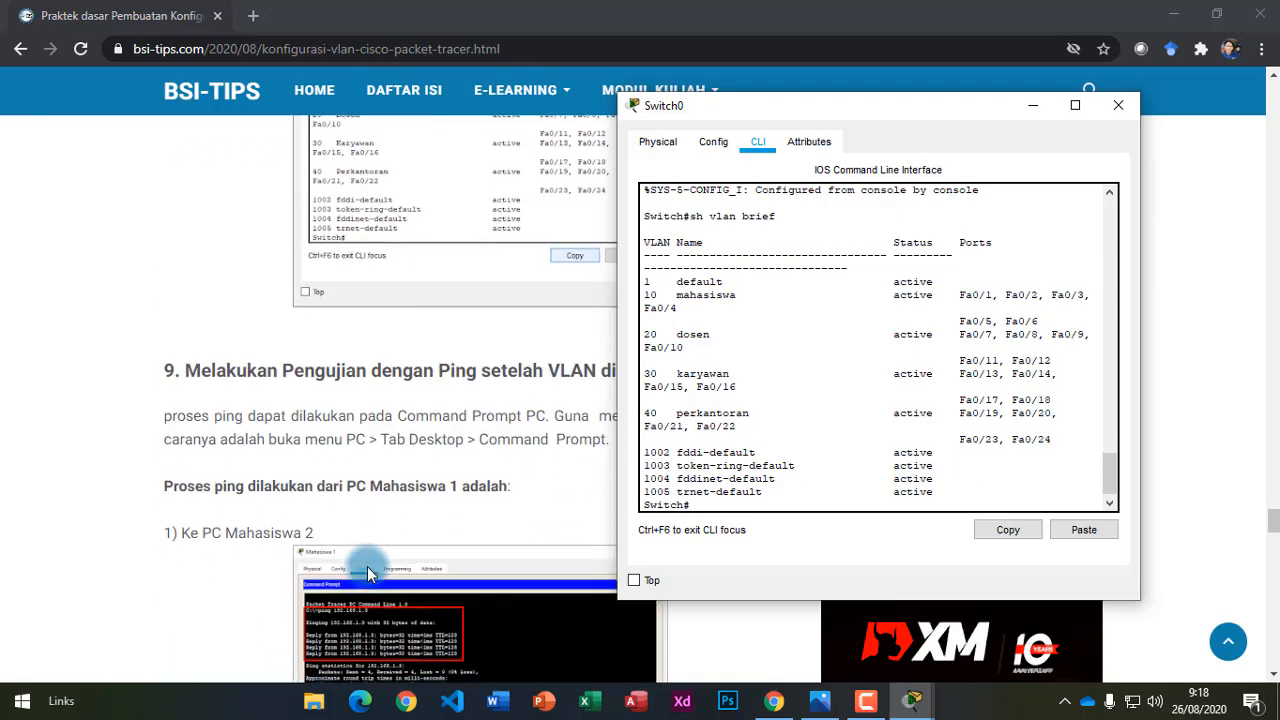
# Close Switch0's window, minimize Chrome, and select the Mahasiswa and Perkantoran PCs on the topology.
pyautogui.click(1116, 108)
pyautogui.click(1170, 14)
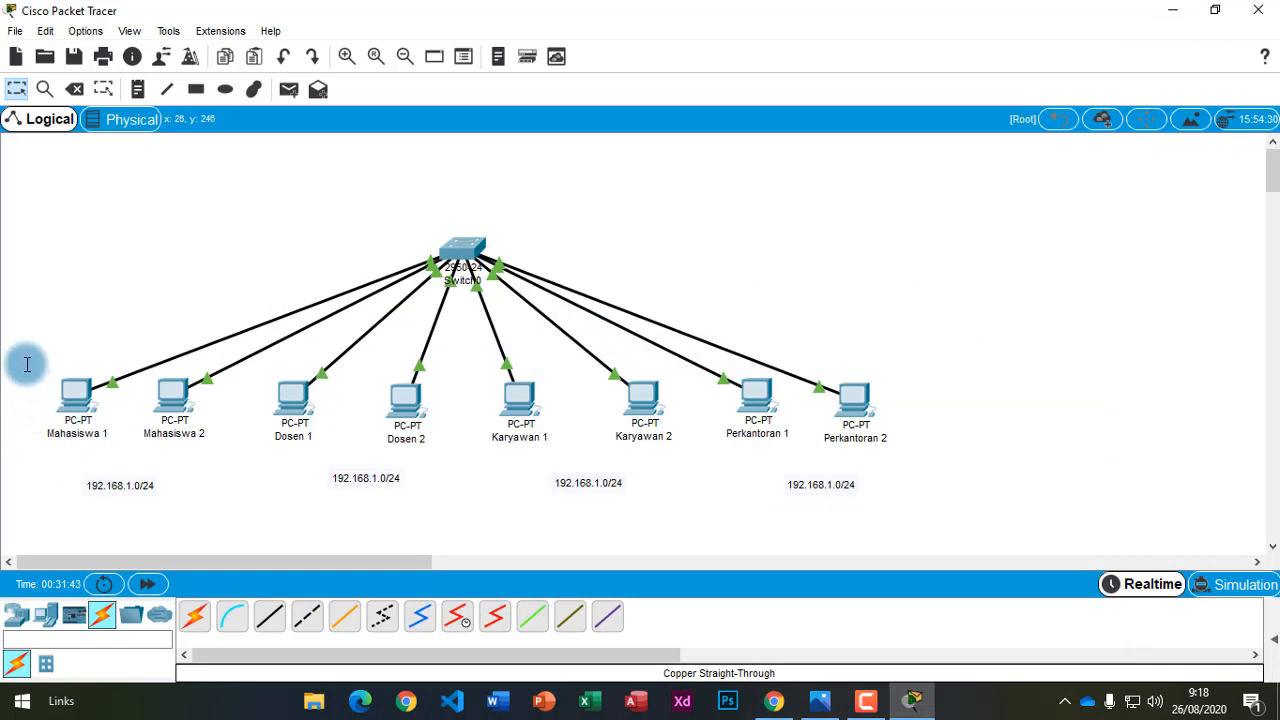
pyautogui.moveTo(25, 364); pyautogui.dragTo(219, 455)
pyautogui.moveTo(951, 456); pyautogui.dragTo(711, 348)
pyautogui.click(972, 355)
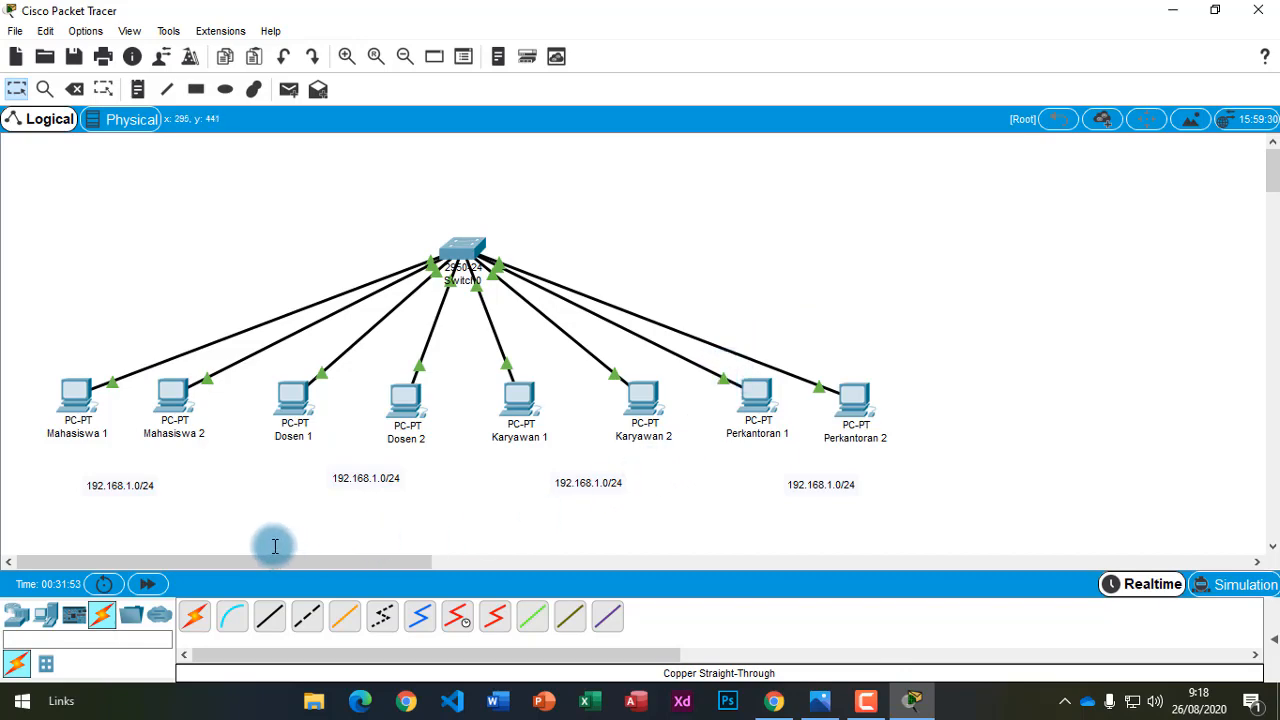
# Open the Command Prompt on the Mahasiswa 1 PC.
pyautogui.click(68, 398)
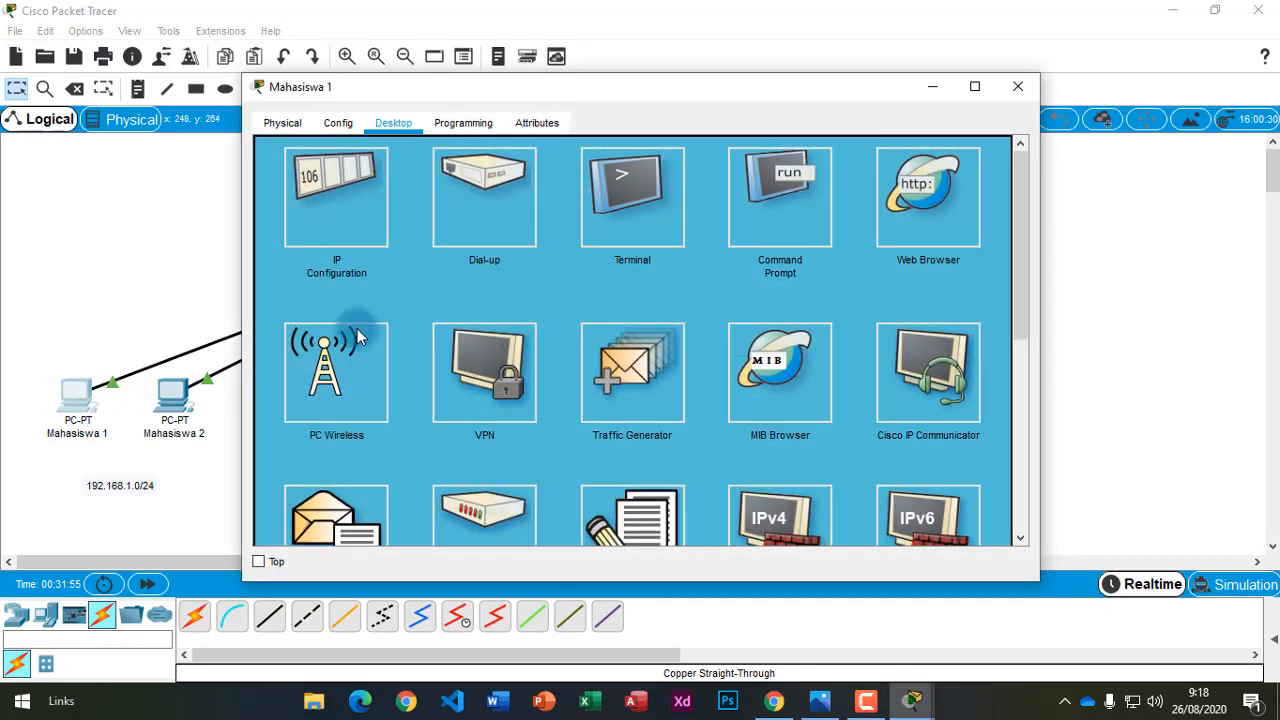
pyautogui.click(782, 228)
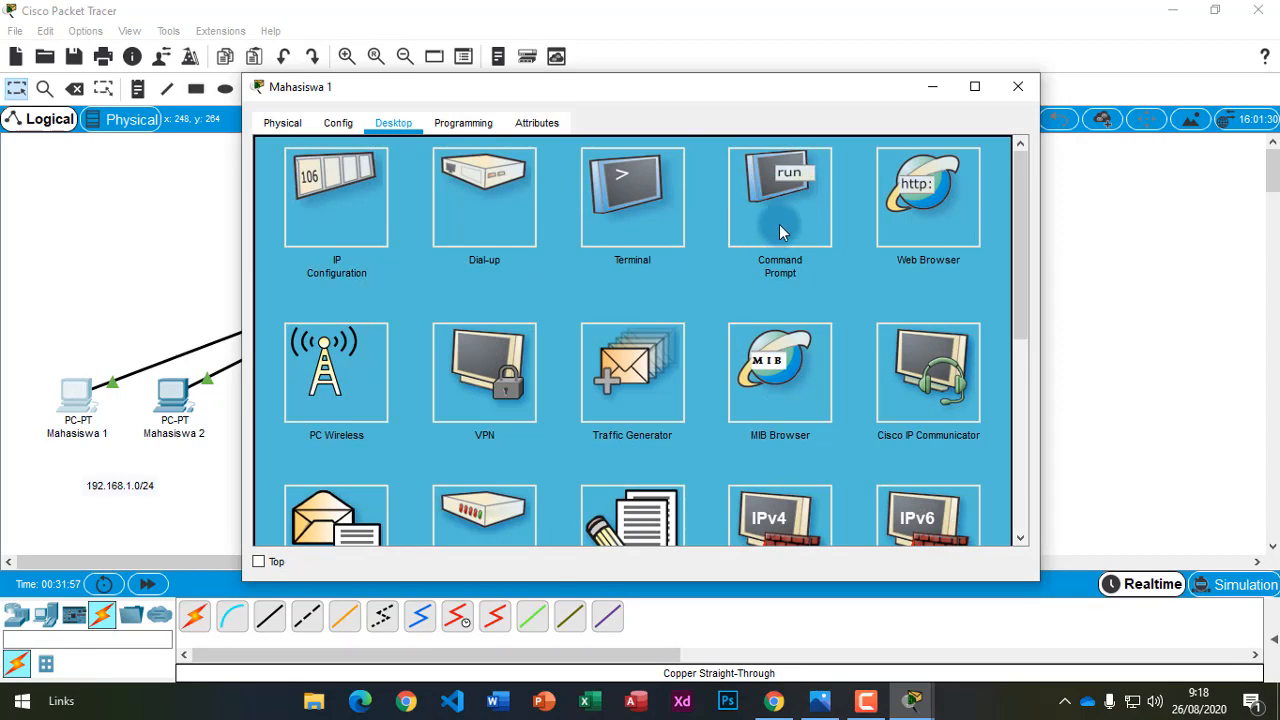
pyautogui.click(774, 222)
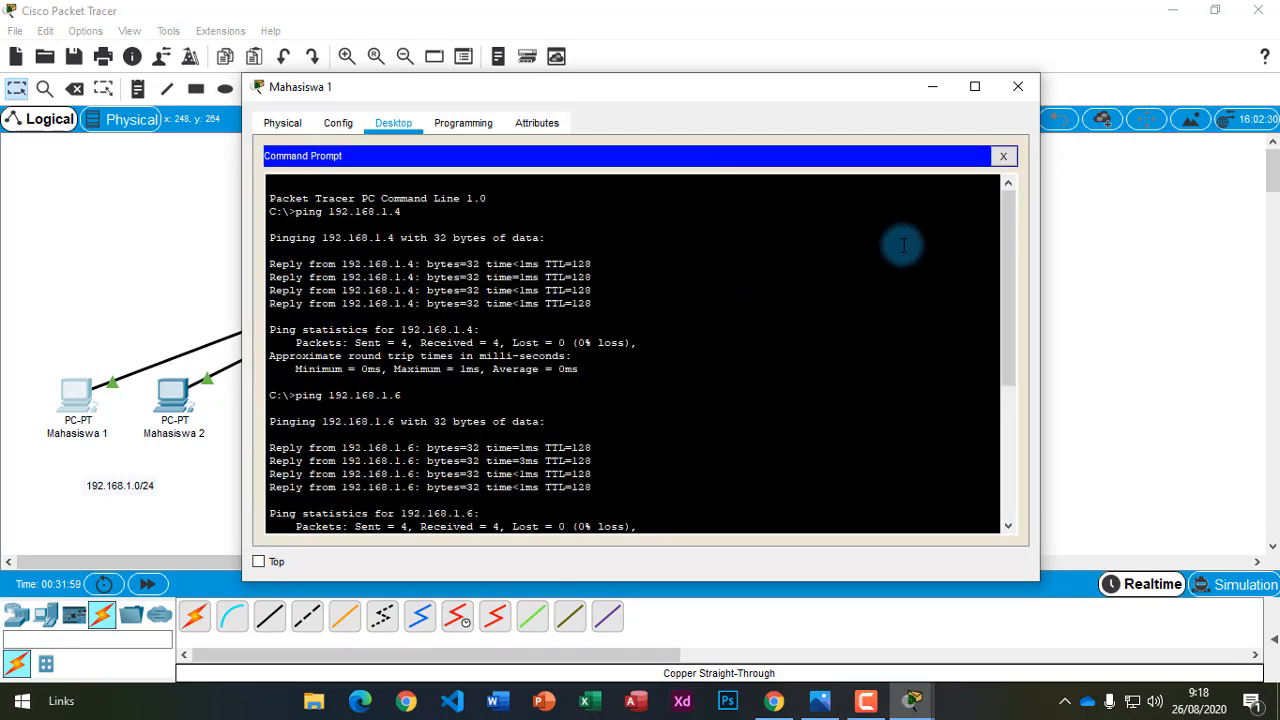
pyautogui.moveTo(1009, 274); pyautogui.dragTo(849, 505)
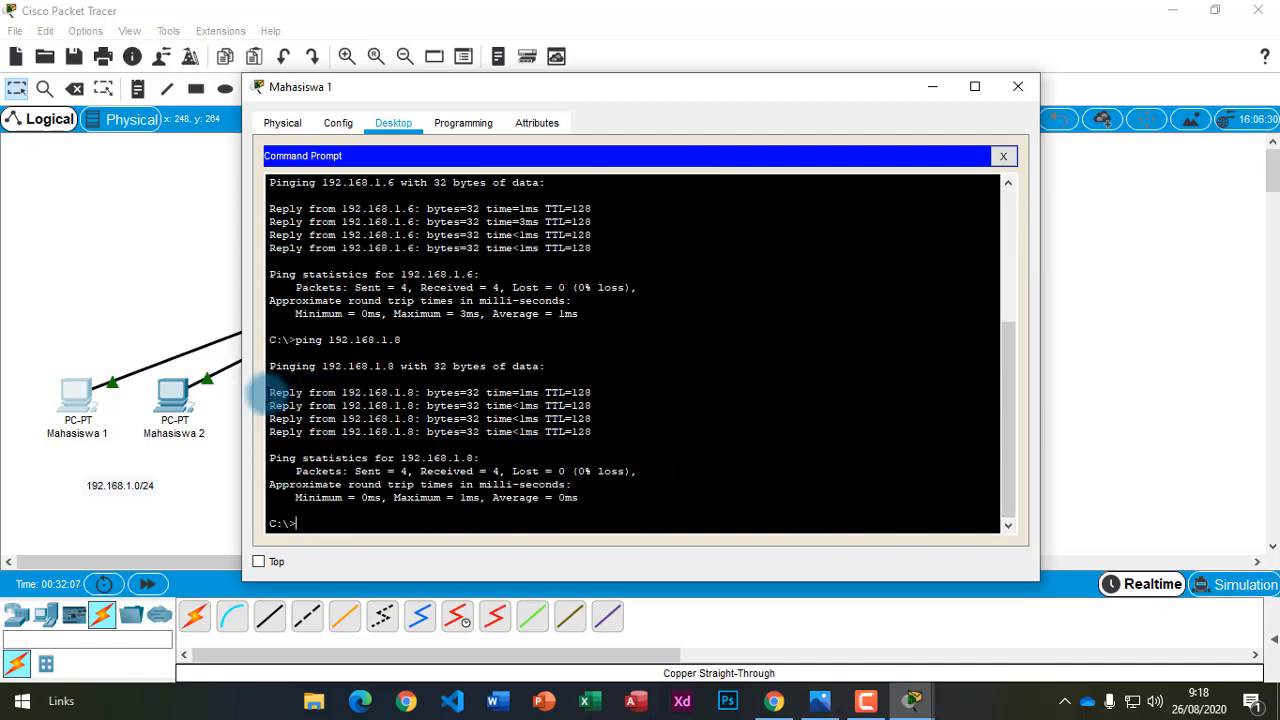
# Highlight the earlier replies from 192.168.1.8 and scroll through the .4 and .6 ping results.
pyautogui.moveTo(270, 393); pyautogui.dragTo(270, 433)
pyautogui.scroll(6, 610, 430)
pyautogui.click(416, 433)
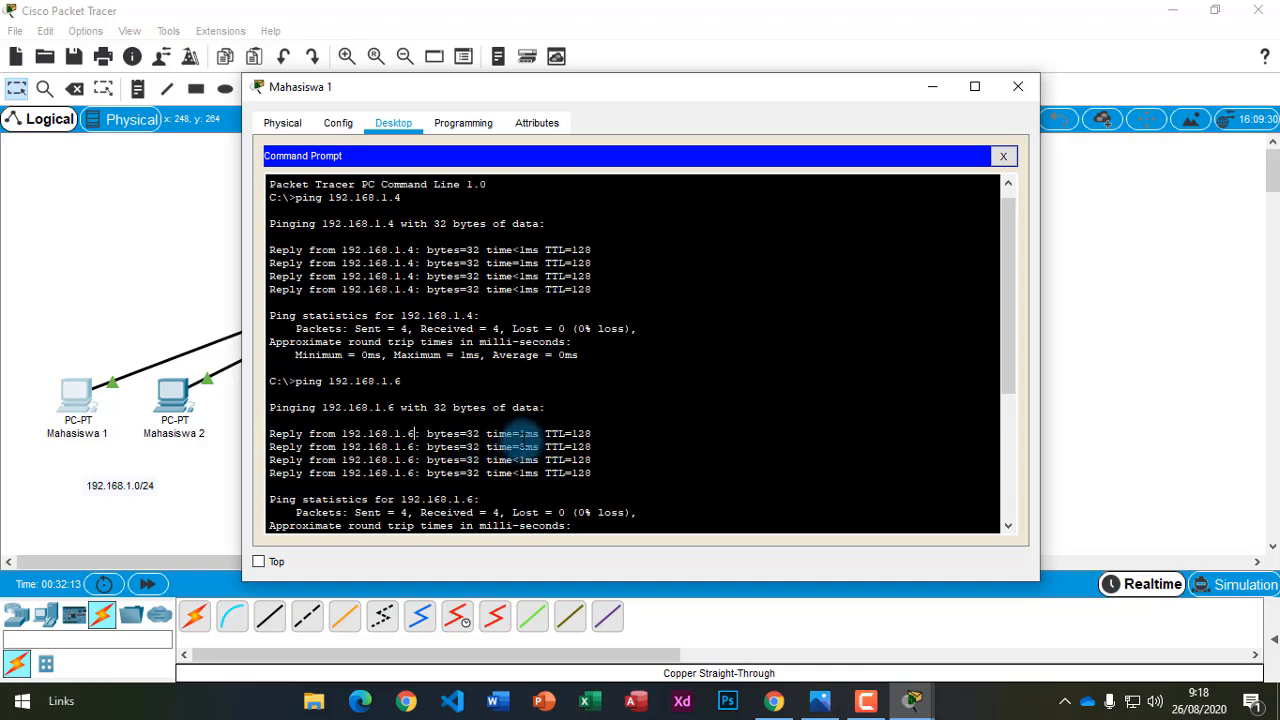
pyautogui.scroll(1, 515, 440)
pyautogui.moveTo(270, 264); pyautogui.dragTo(600, 306)
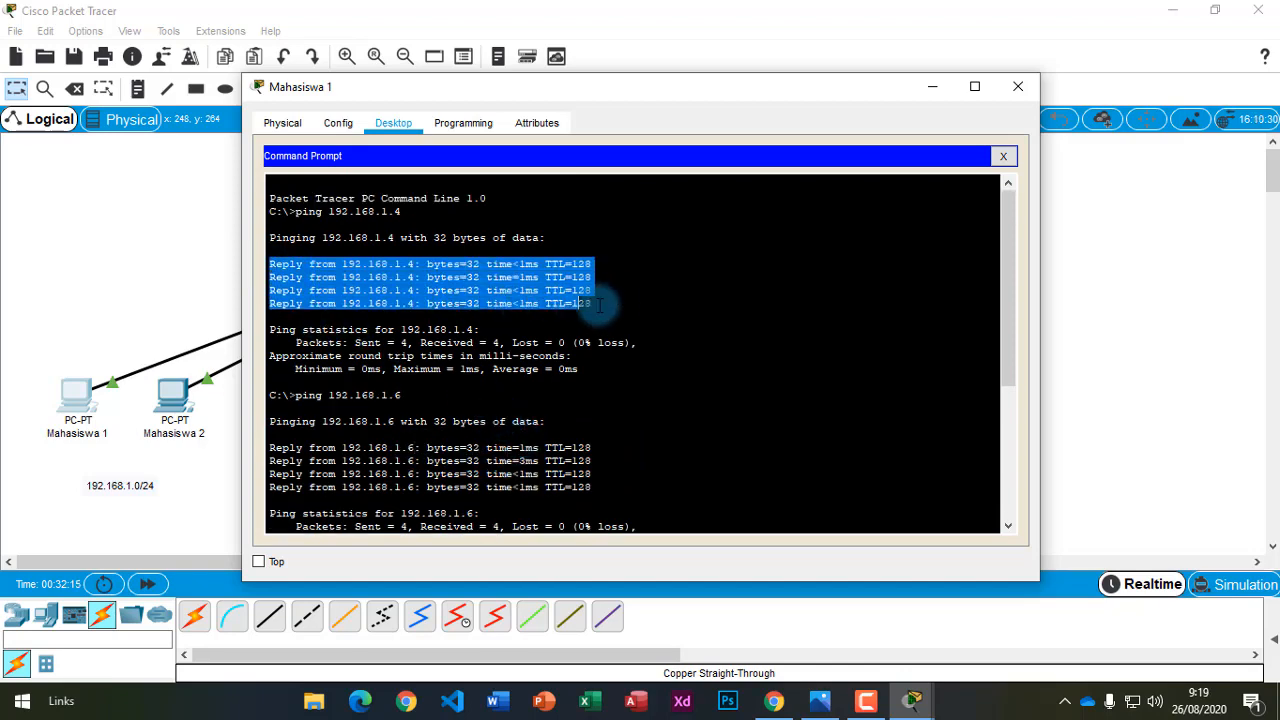
pyautogui.scroll(-5, 651, 371)
pyautogui.scroll(-1, 644, 373)
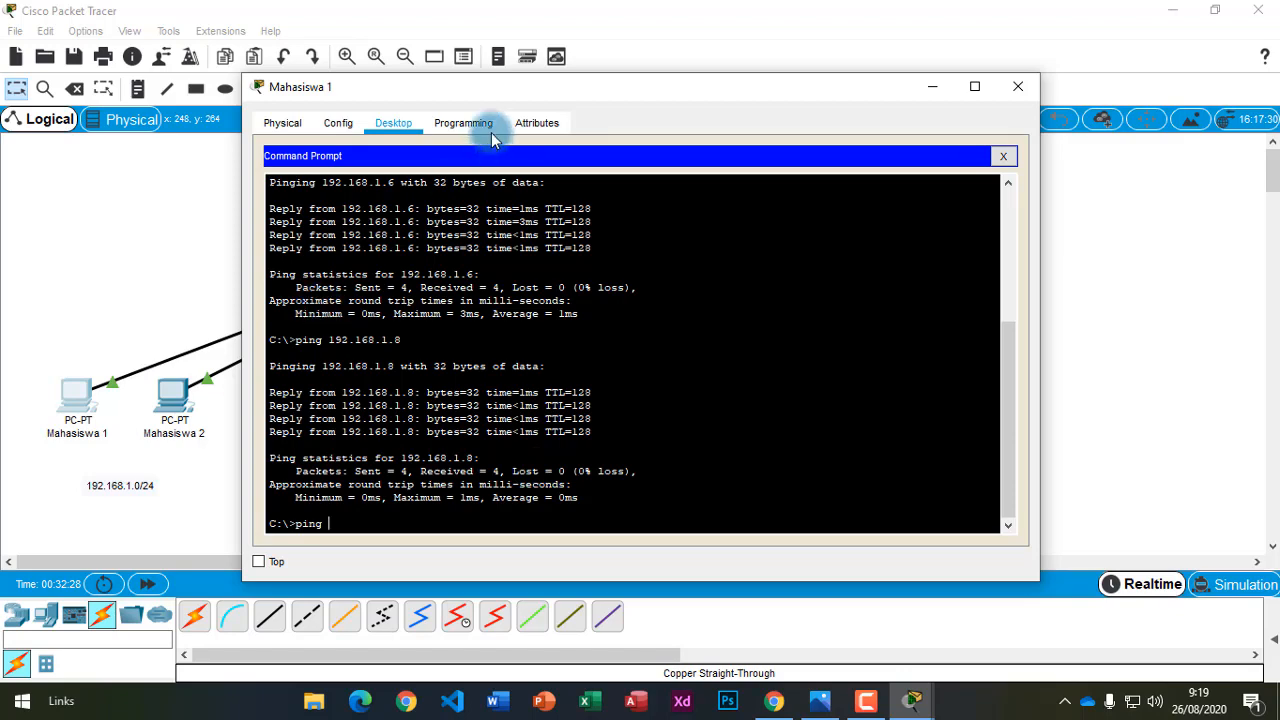
# Look up Mahasiswa 2's IP address, 192.168.1.3, in its IP Configuration.
pyautogui.moveTo(506, 88); pyautogui.dragTo(670, 66)
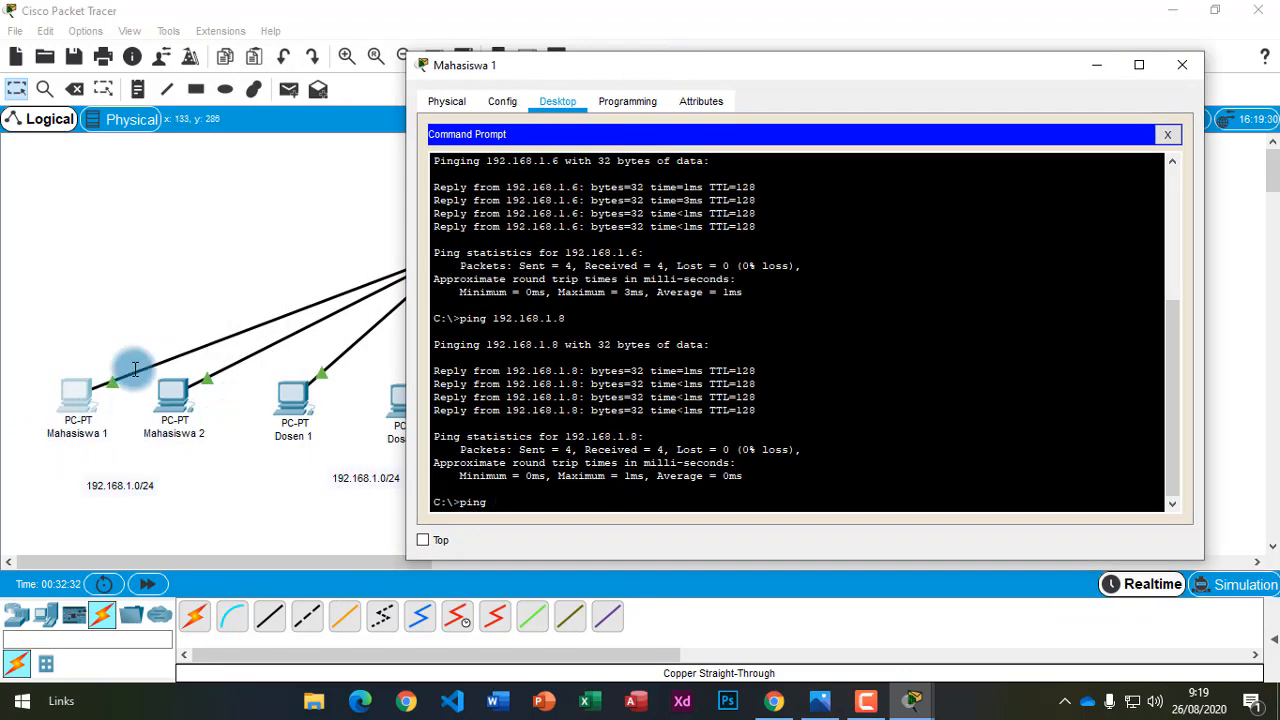
pyautogui.click(676, 500)
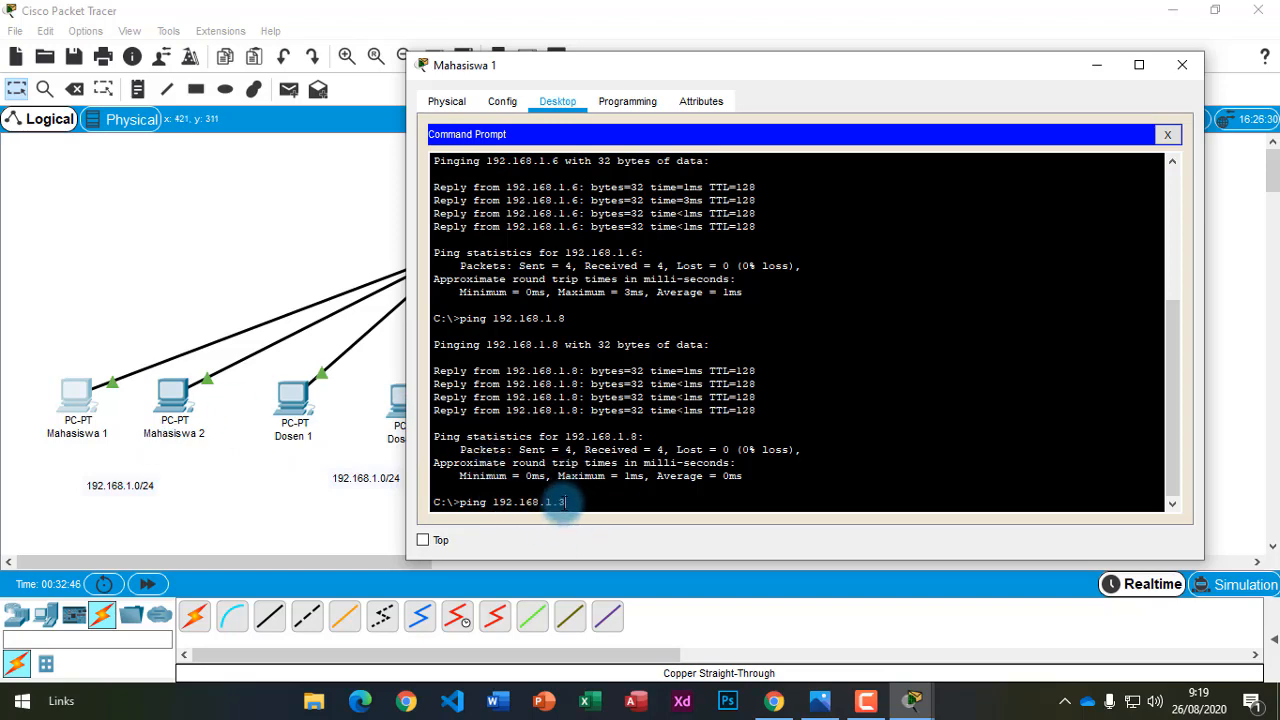
pyautogui.click(174, 400)
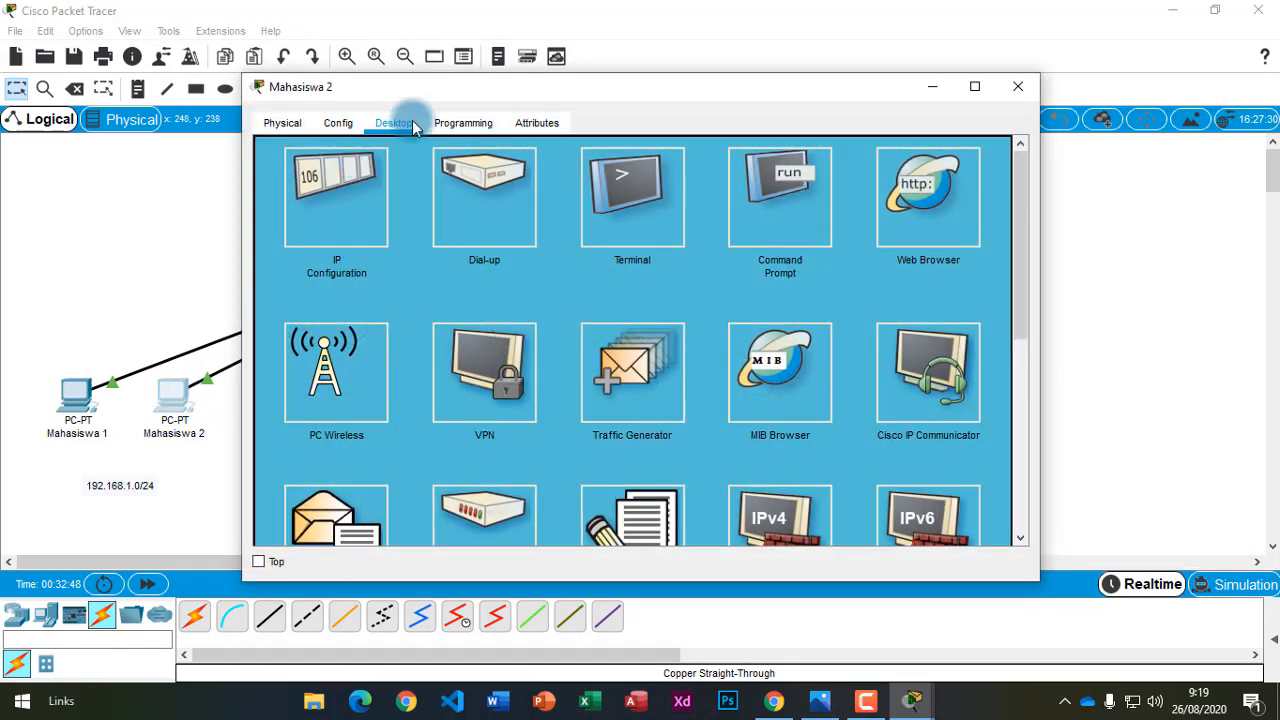
pyautogui.click(345, 235)
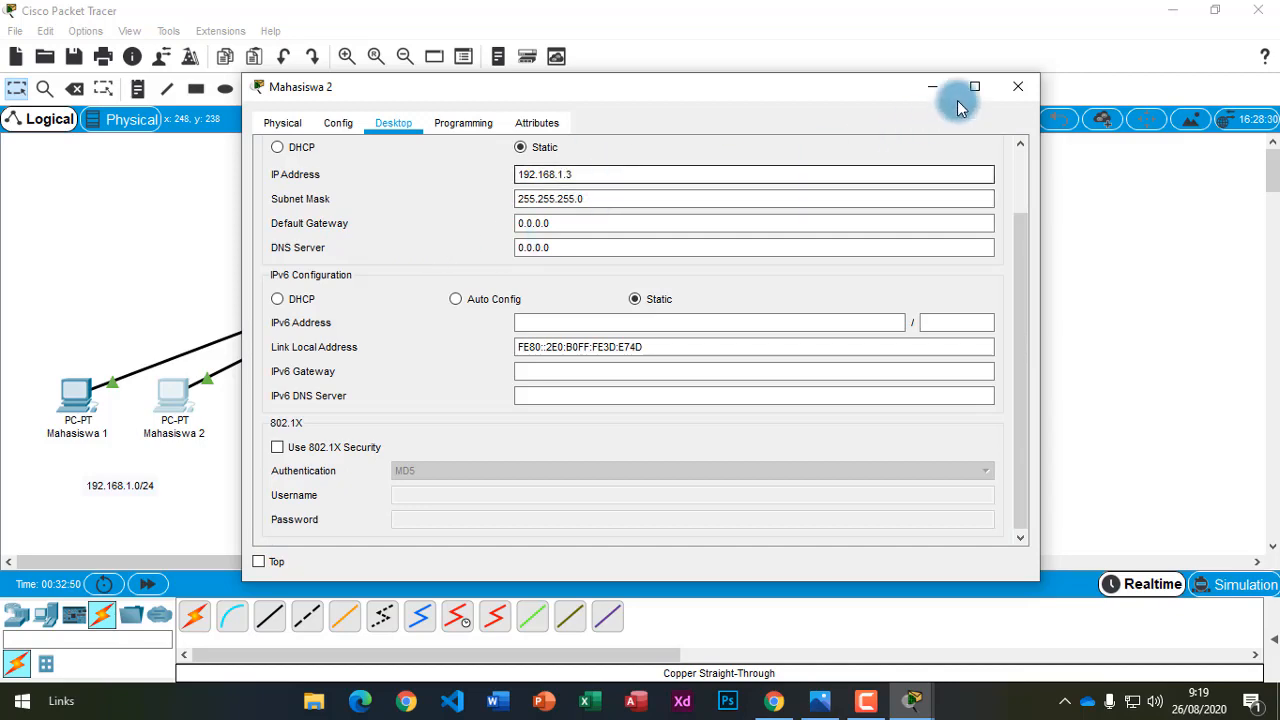
pyautogui.click(1010, 86)
# Return to Mahasiswa 1's command prompt to ping 192.168.1.3.
pyautogui.moveTo(914, 697)
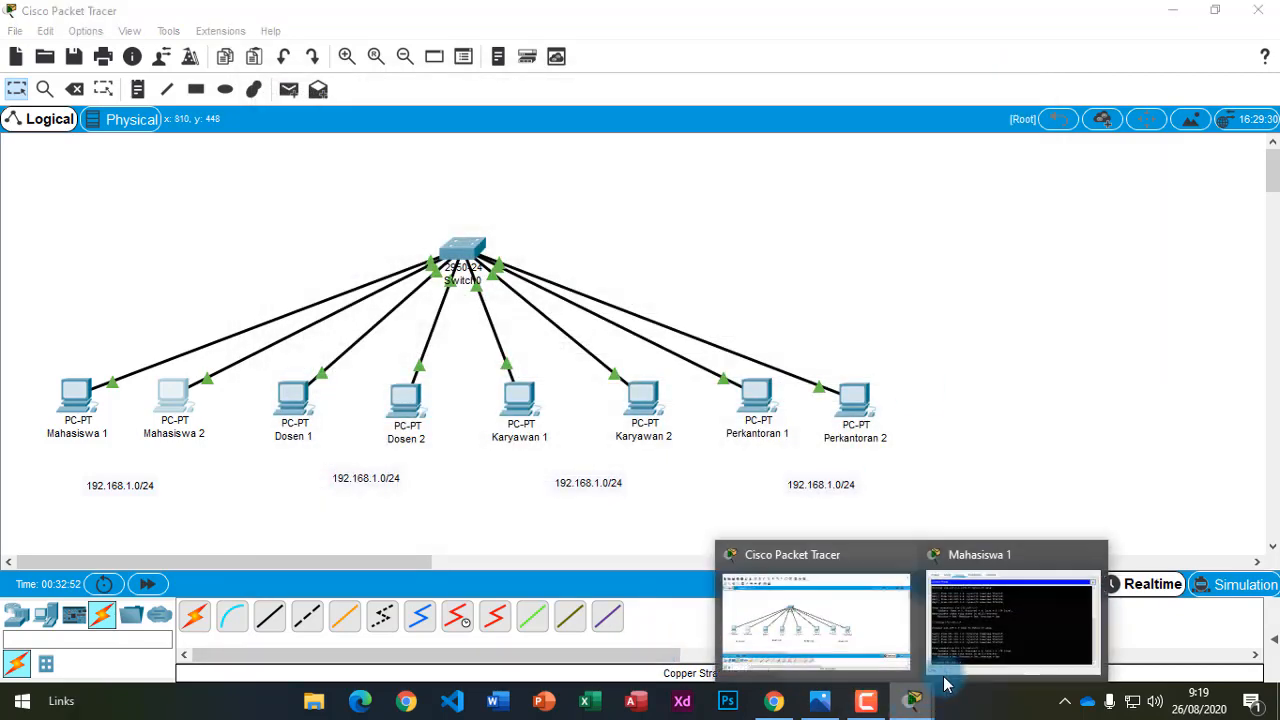
pyautogui.click(975, 630)
pyautogui.click(620, 497)
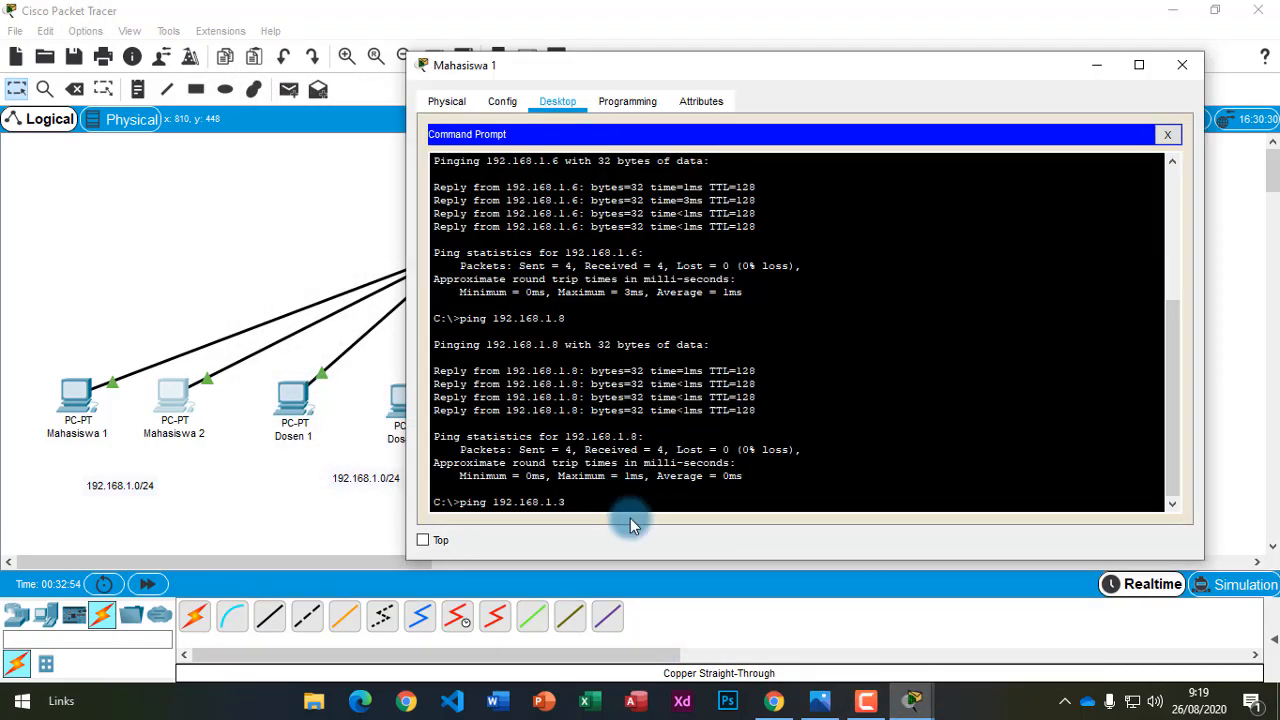
# Ping 192.168.1.3 from Mahasiswa 1 and highlight its four successful replies.
pyautogui.press('Return')
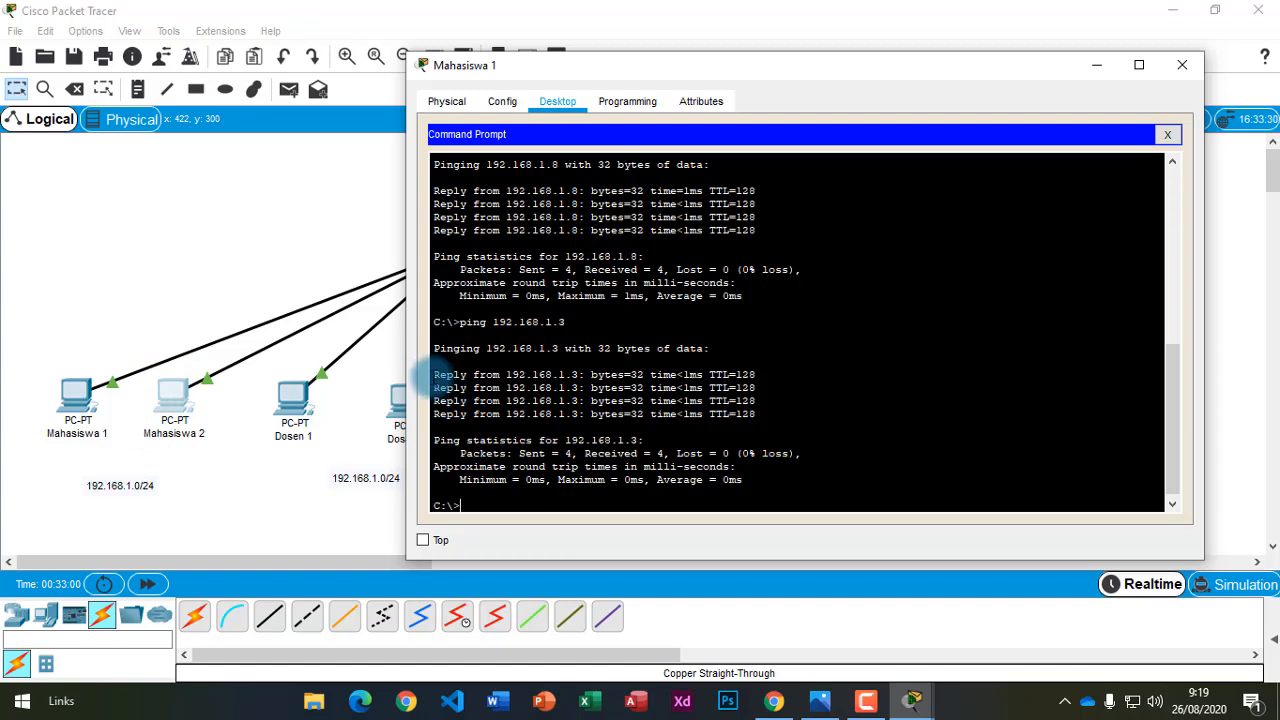
pyautogui.moveTo(433, 374); pyautogui.dragTo(768, 413)
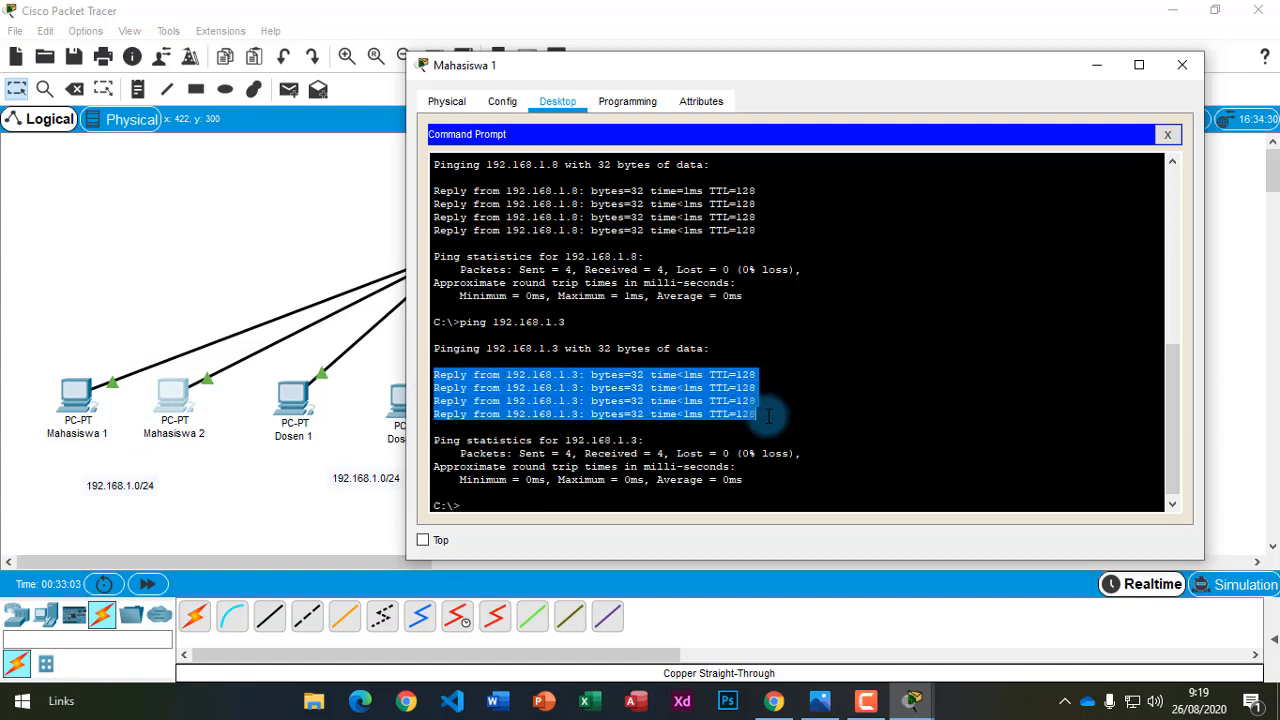
pyautogui.click(763, 430)
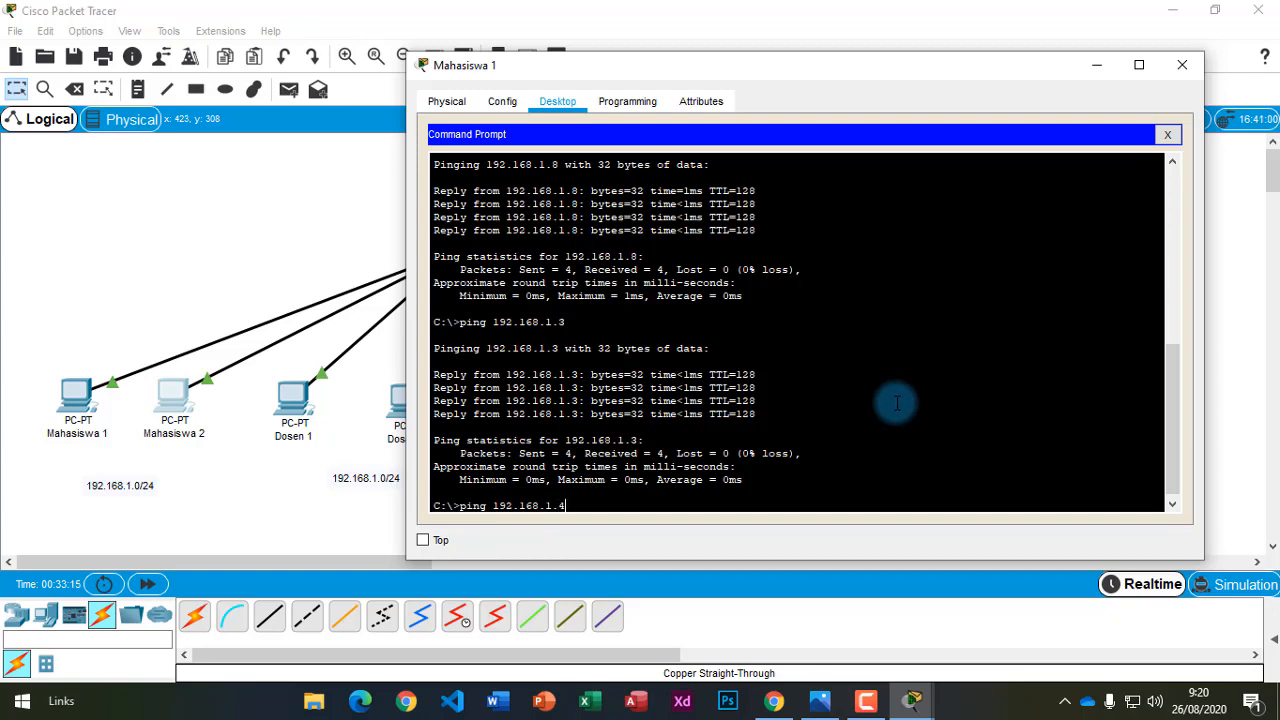
# Ping 192.168.1.4 from Mahasiswa 1 and mark the four 'Request timed out' replies.
pyautogui.press('Return')
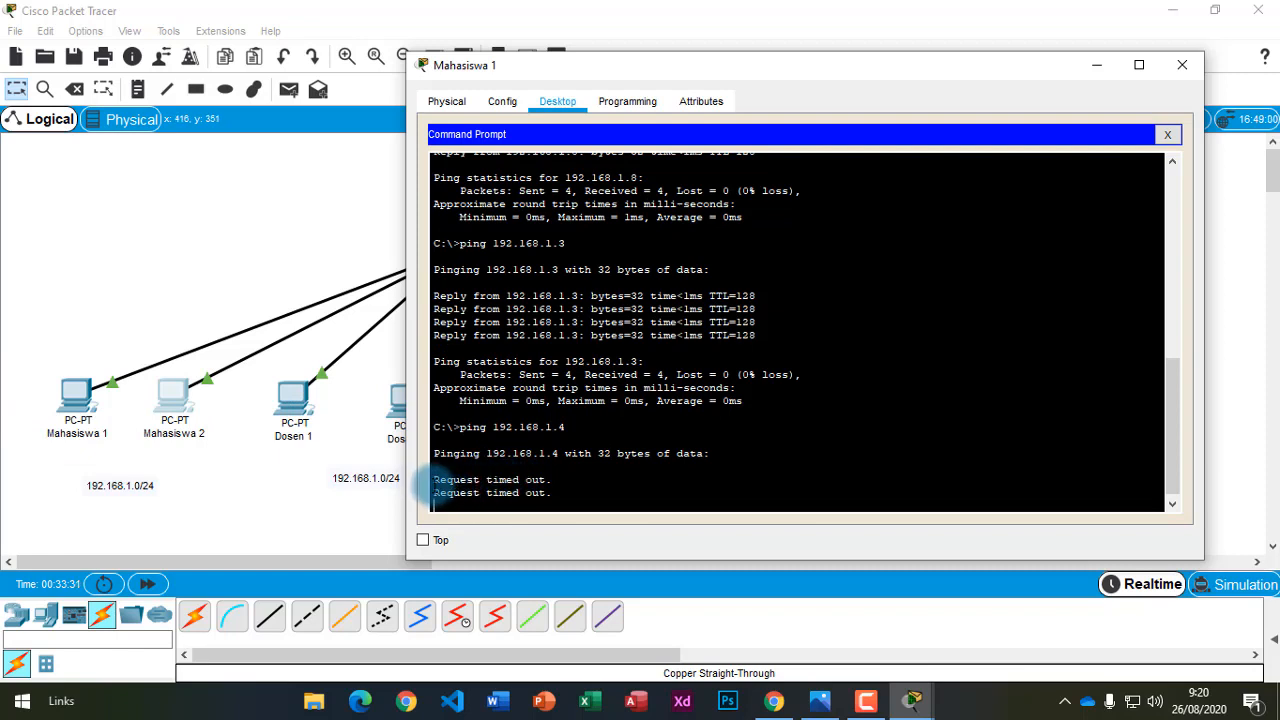
pyautogui.moveTo(433, 480); pyautogui.dragTo(548, 466)
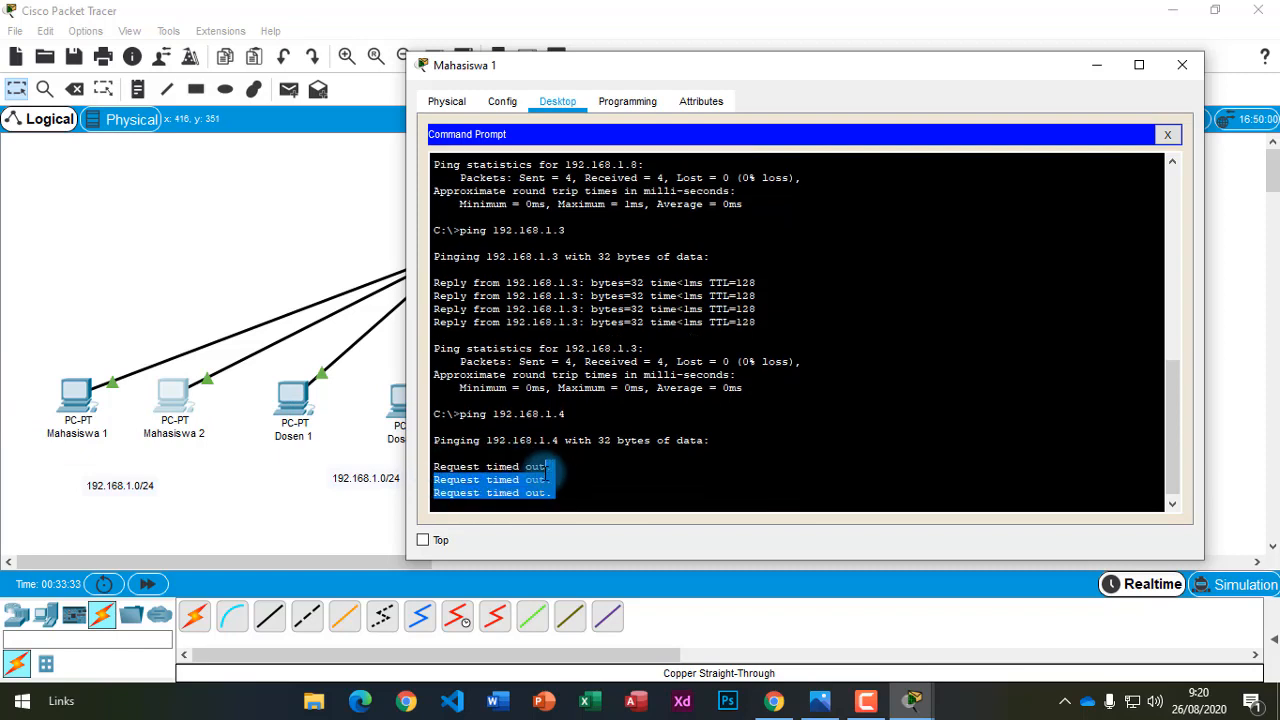
pyautogui.click(551, 466)
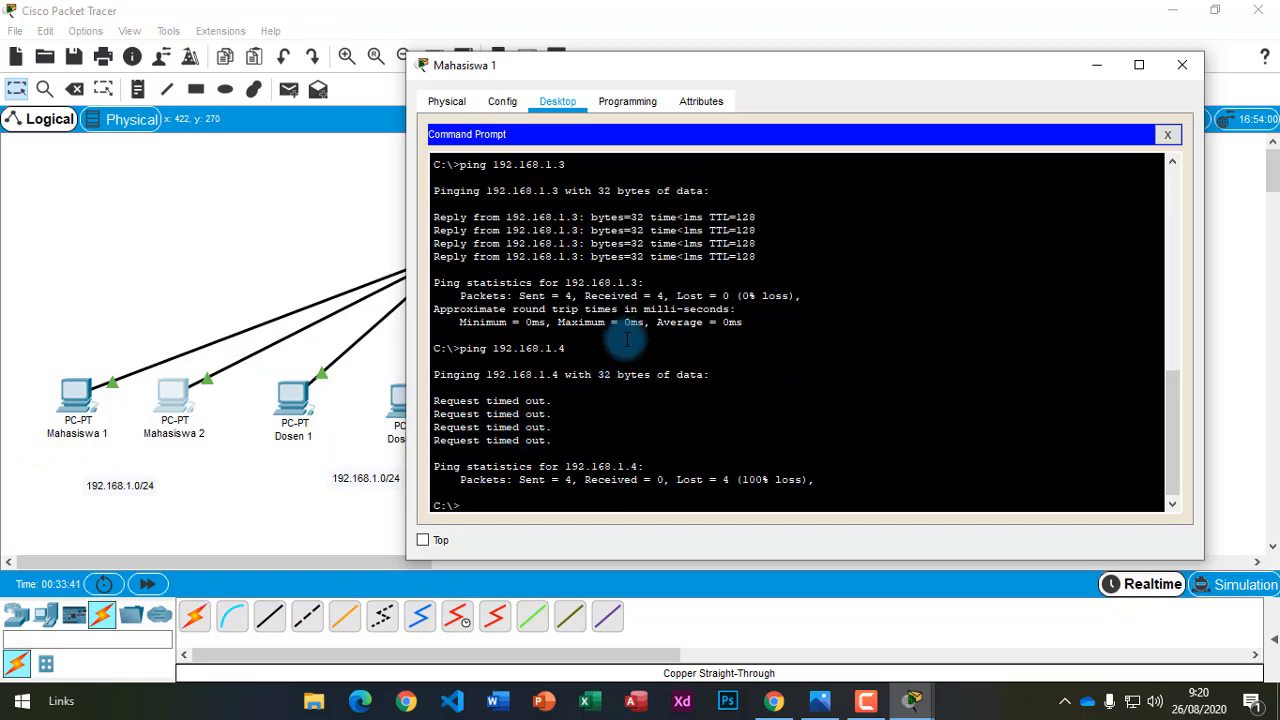
pyautogui.moveTo(745, 68); pyautogui.dragTo(491, 106)
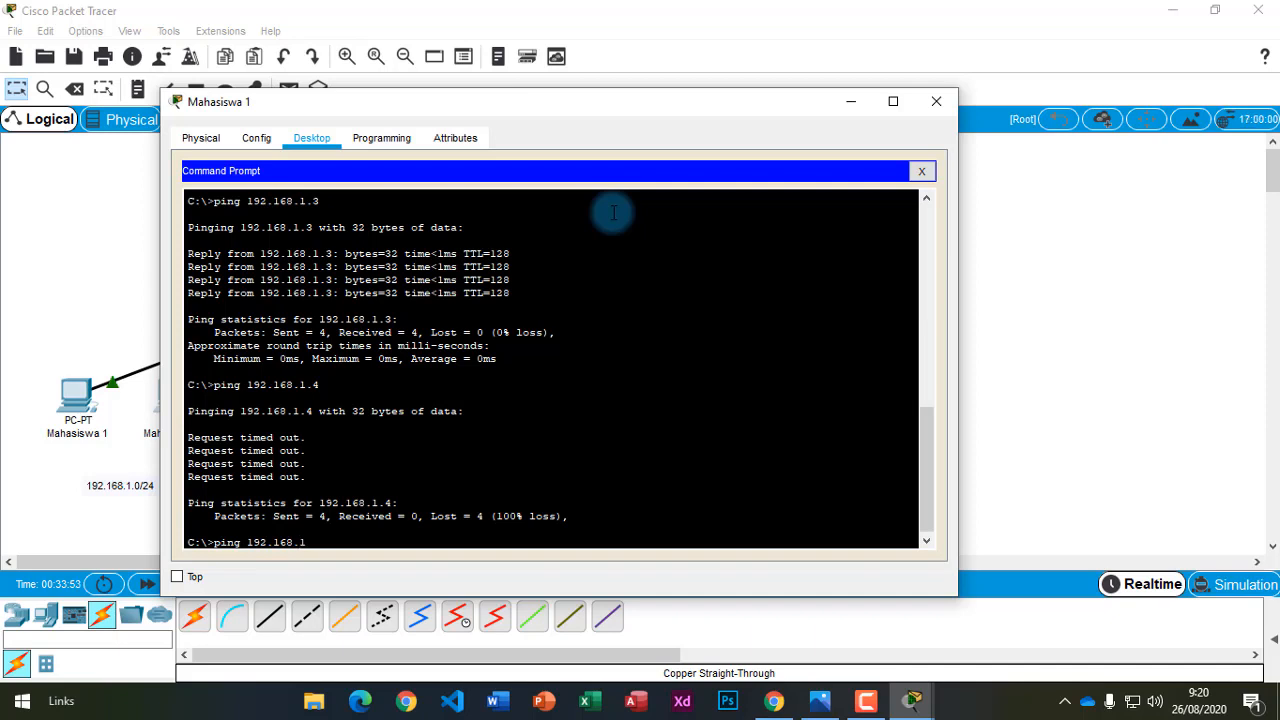
# Run ping 192.168.1.6 from Mahasiswa 1 and highlight the timed-out replies.
pyautogui.press('Return')
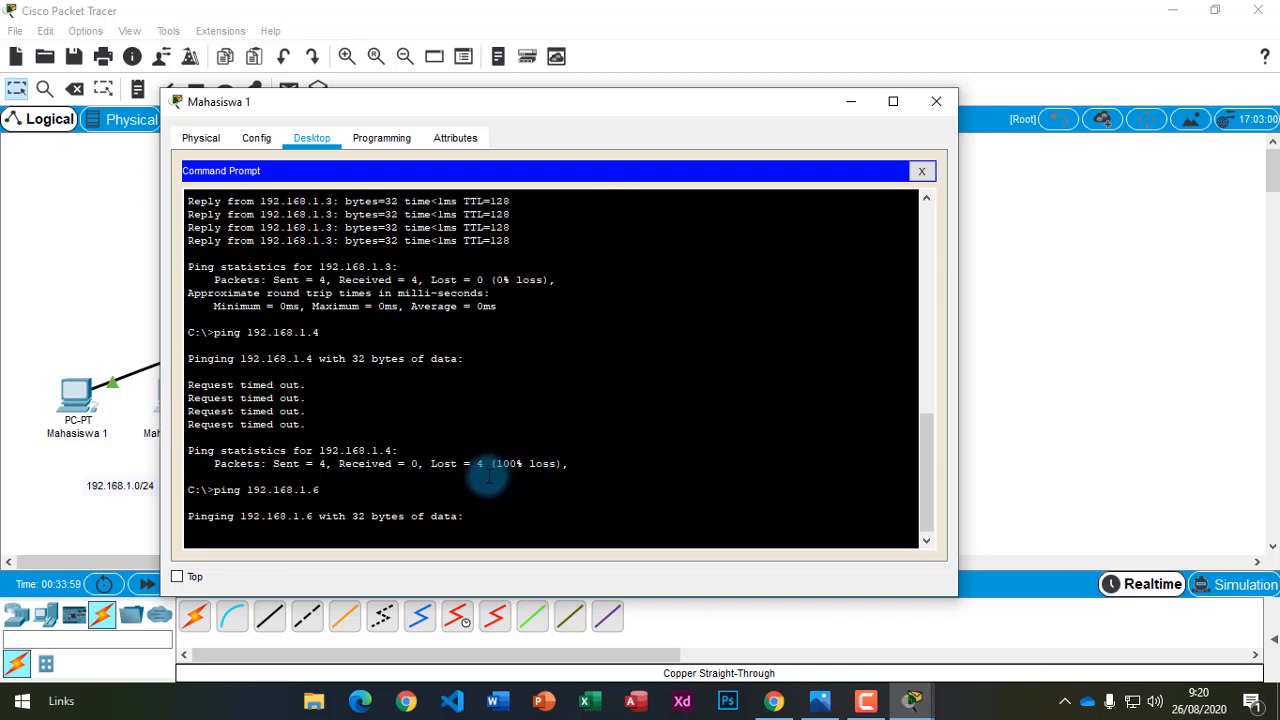
pyautogui.moveTo(480, 467); pyautogui.dragTo(581, 458)
pyautogui.click(452, 438)
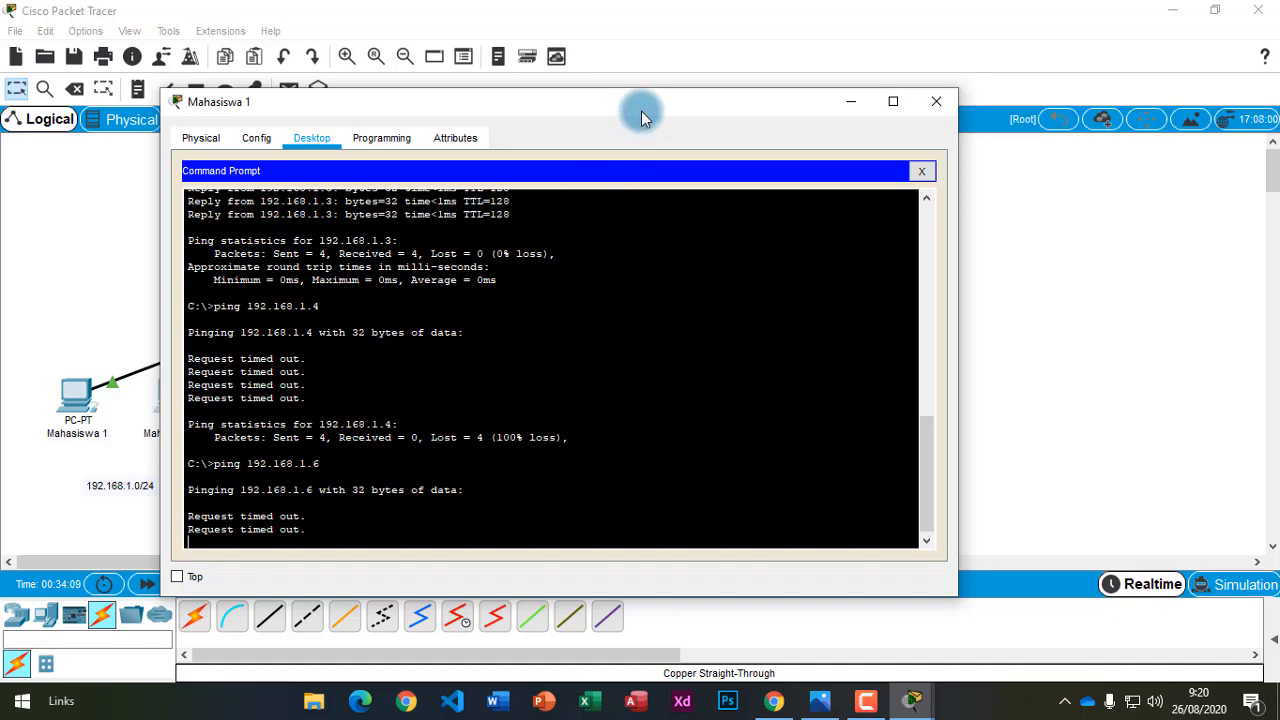
# Highlight the 100% loss statistics, then bring the network topology back to the front.
pyautogui.moveTo(641, 111); pyautogui.dragTo(526, 56)
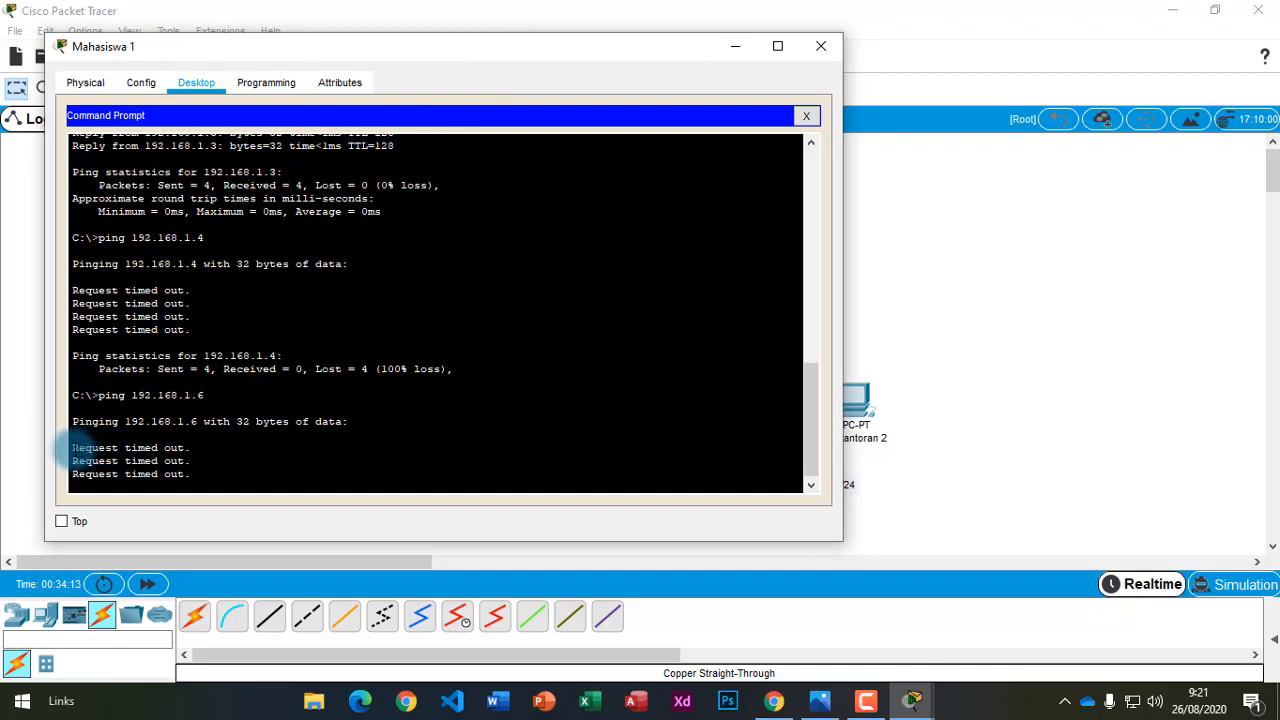
pyautogui.moveTo(71, 449); pyautogui.dragTo(190, 474)
pyautogui.click(197, 478)
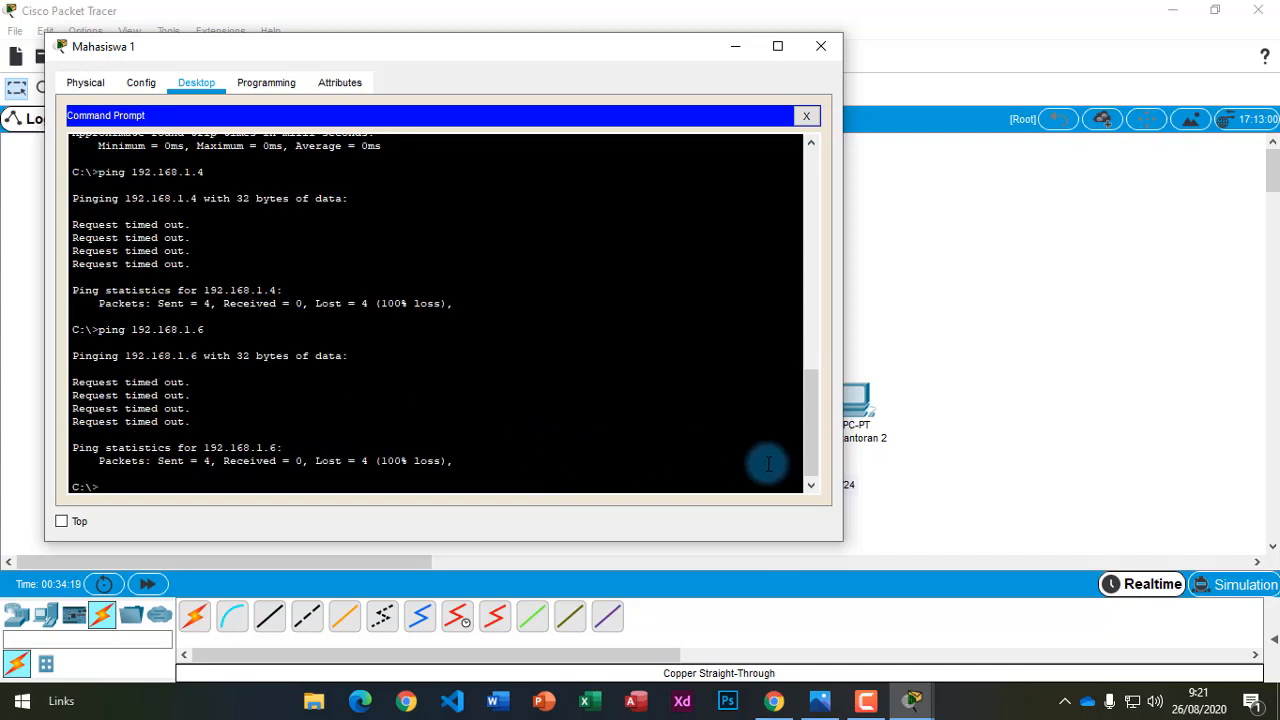
pyautogui.moveTo(363, 463); pyautogui.dragTo(453, 462)
pyautogui.click(462, 461)
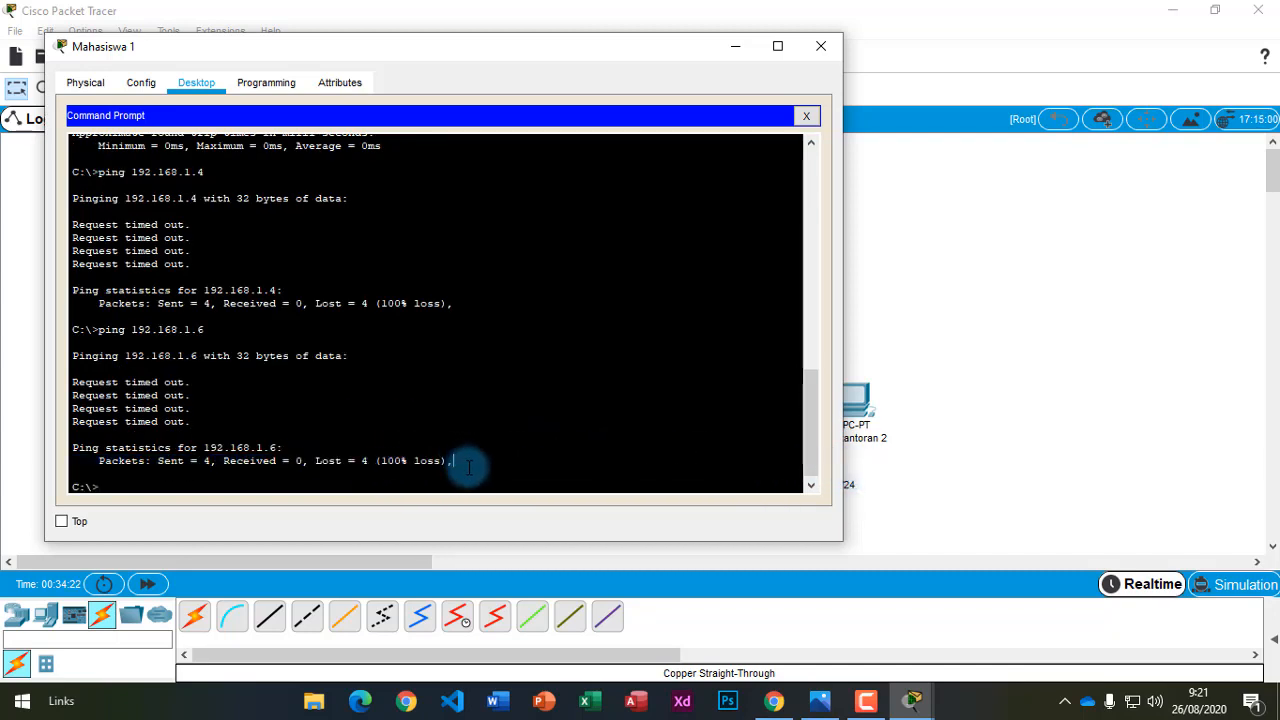
pyautogui.click(949, 494)
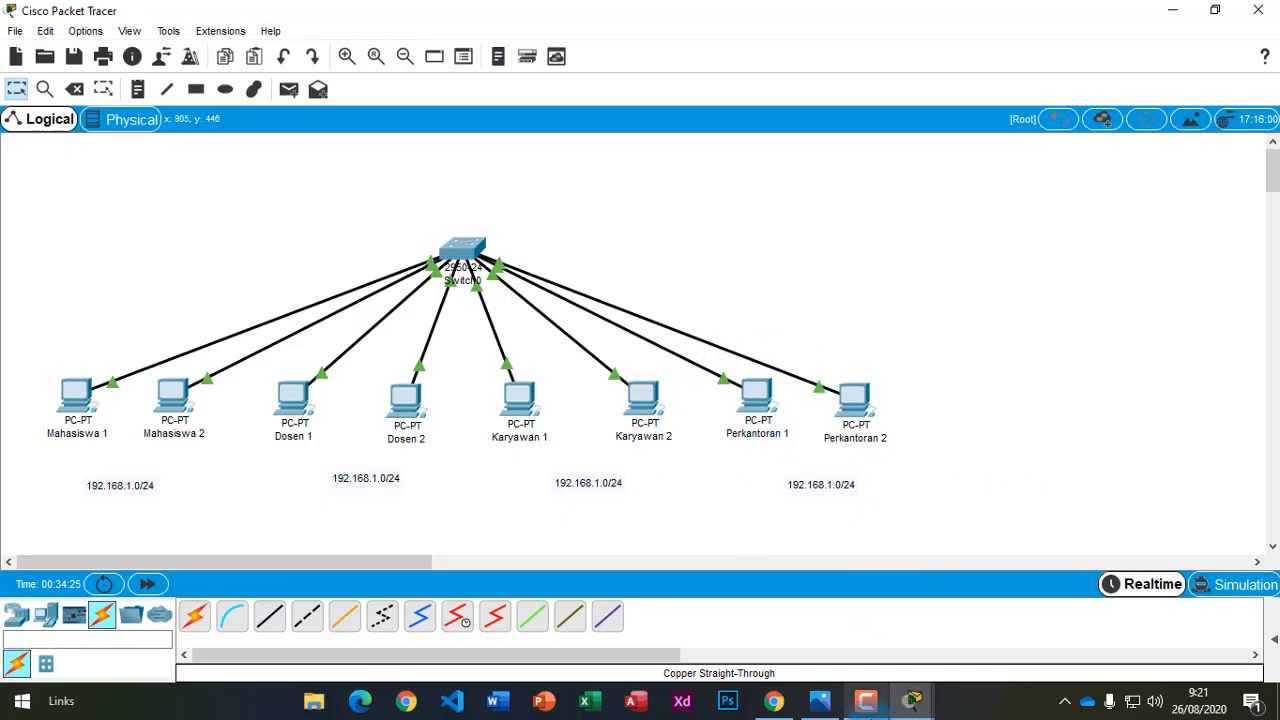
# Bring Mahasiswa 1's command prompt back in front from the Packet Tracer taskbar preview.
pyautogui.moveTo(911, 700)
pyautogui.click(984, 614)
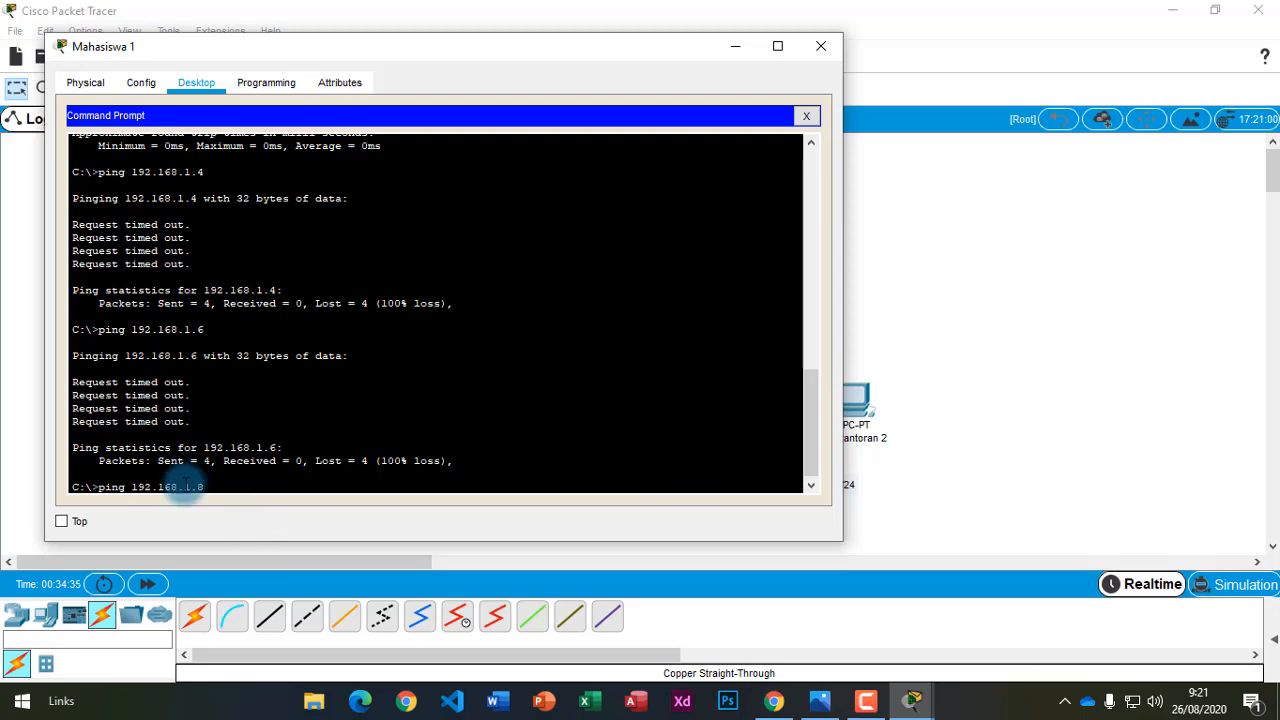
pyautogui.click(997, 447)
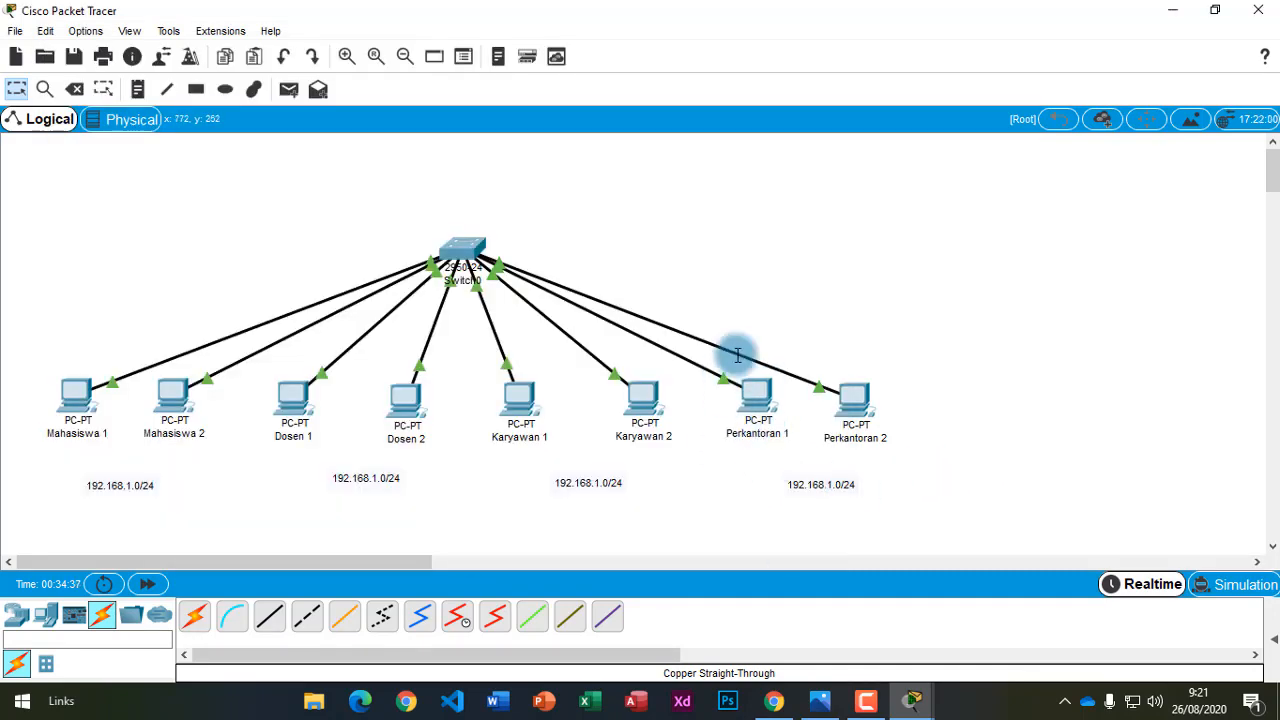
pyautogui.click(919, 708)
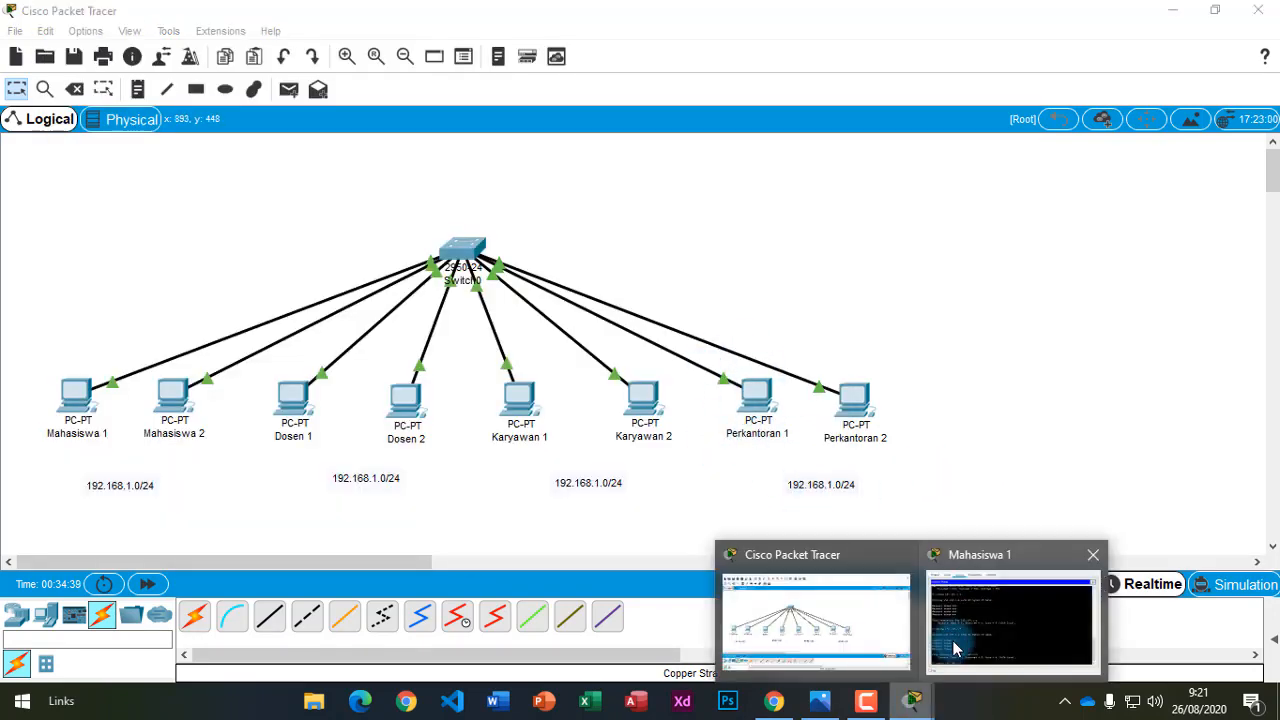
pyautogui.click(1009, 617)
# Ping 192.168.1.8, shift the prompt window right, and return to the topology.
pyautogui.press('Return')
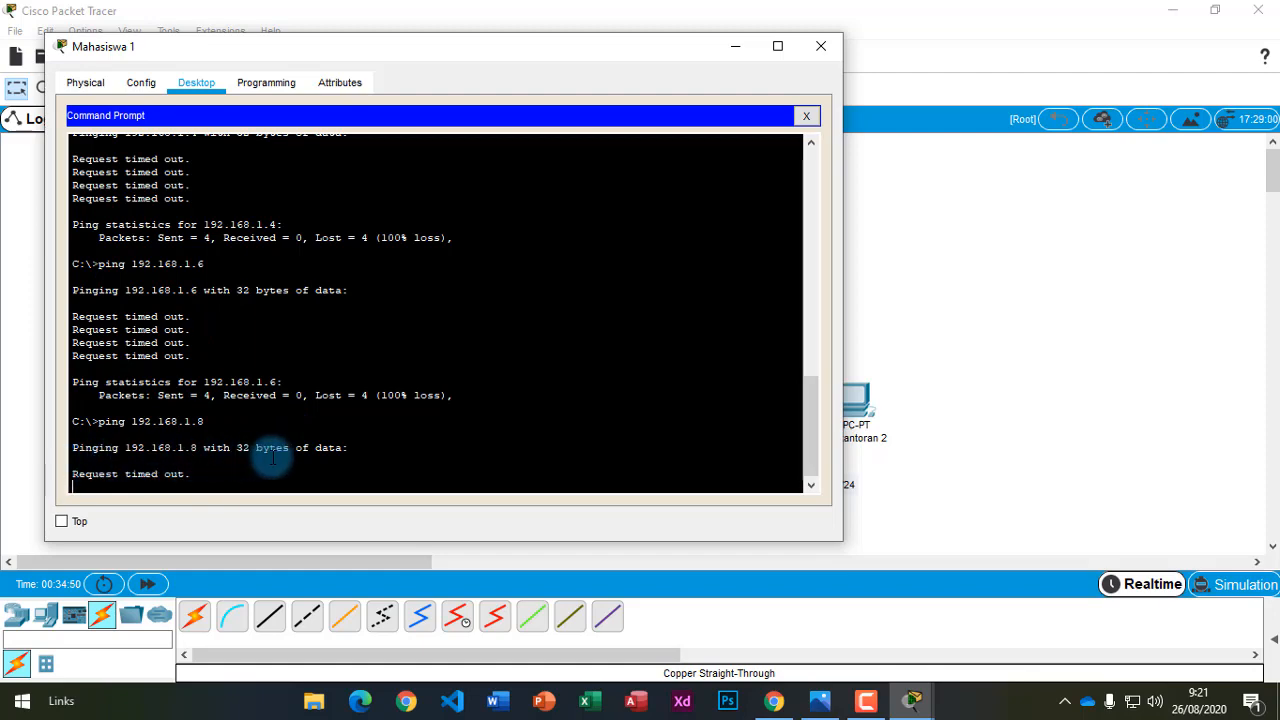
pyautogui.moveTo(415, 55); pyautogui.dragTo(751, 63)
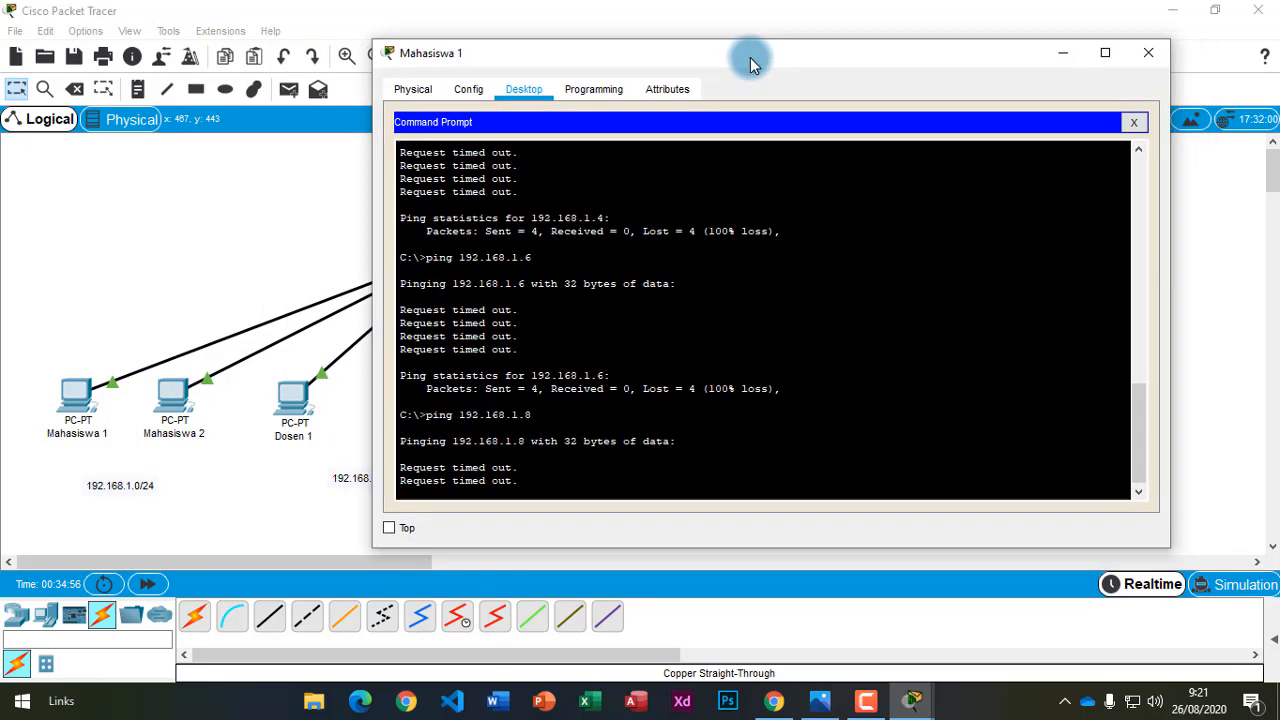
pyautogui.click(252, 538)
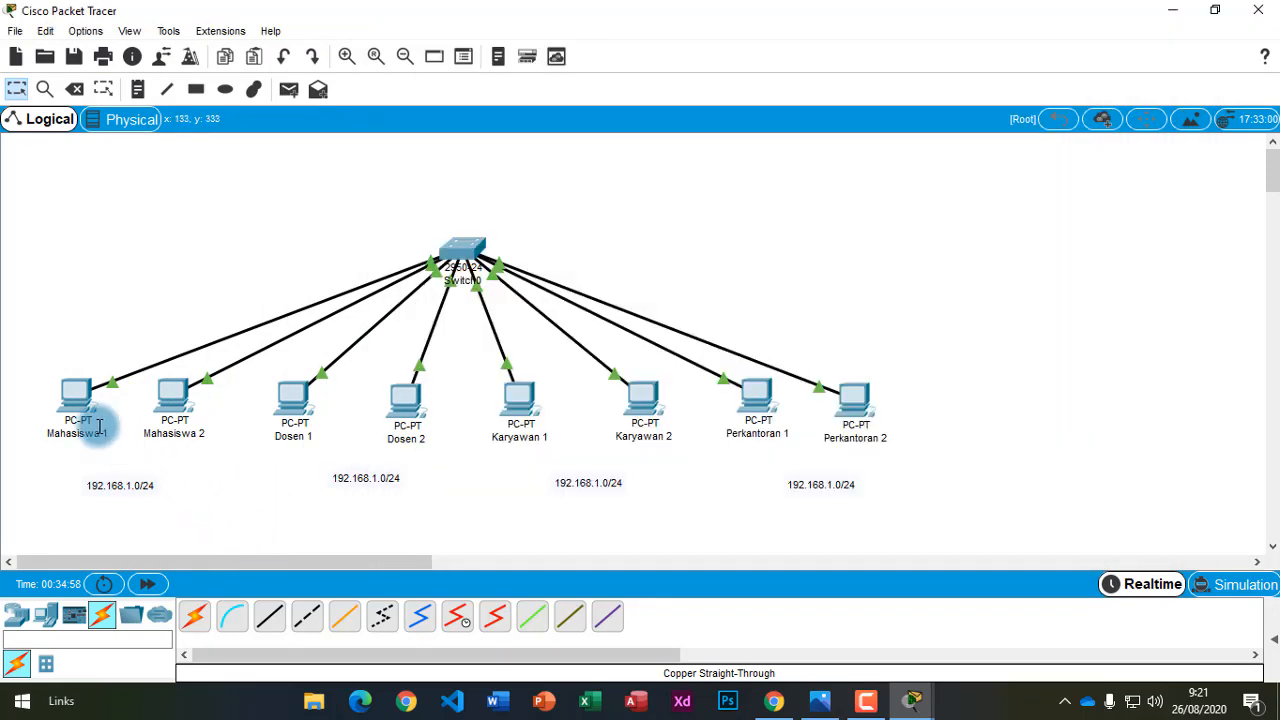
# Mark the four 192.168.1.8 timeouts in Mahasiswa 1's prompt, then minimise its window.
pyautogui.click(74, 401)
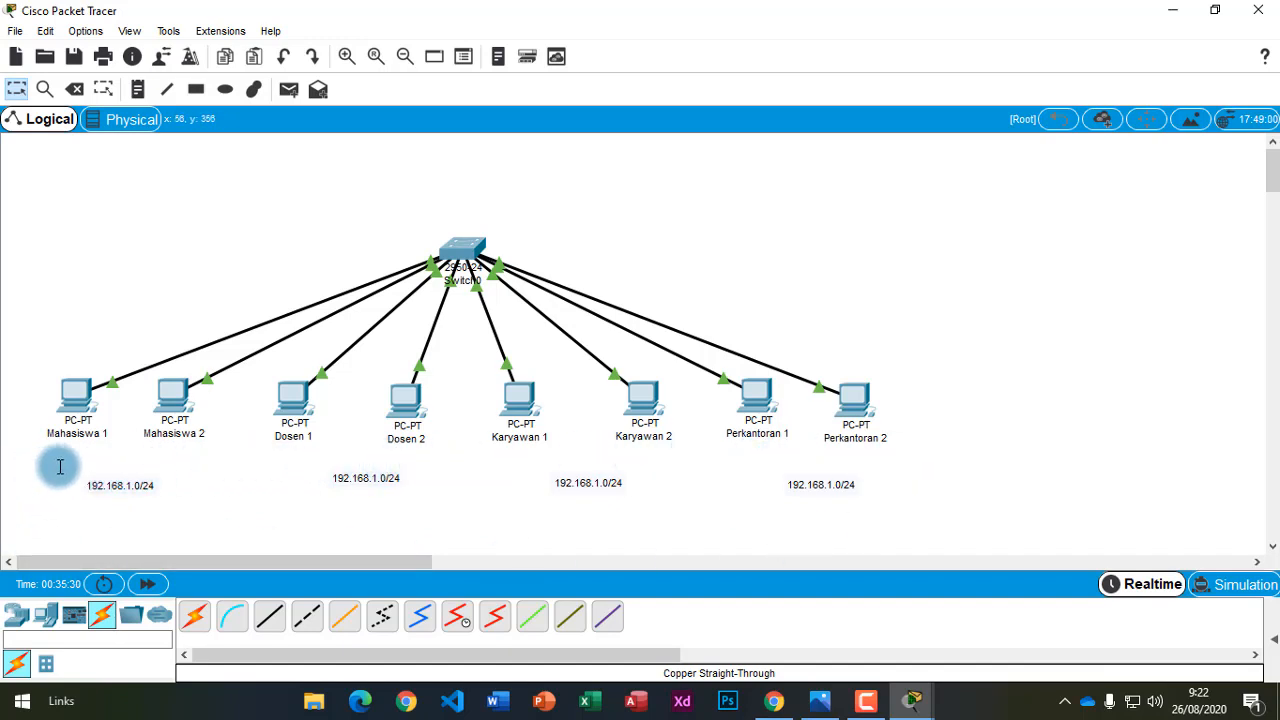
pyautogui.moveTo(912, 697)
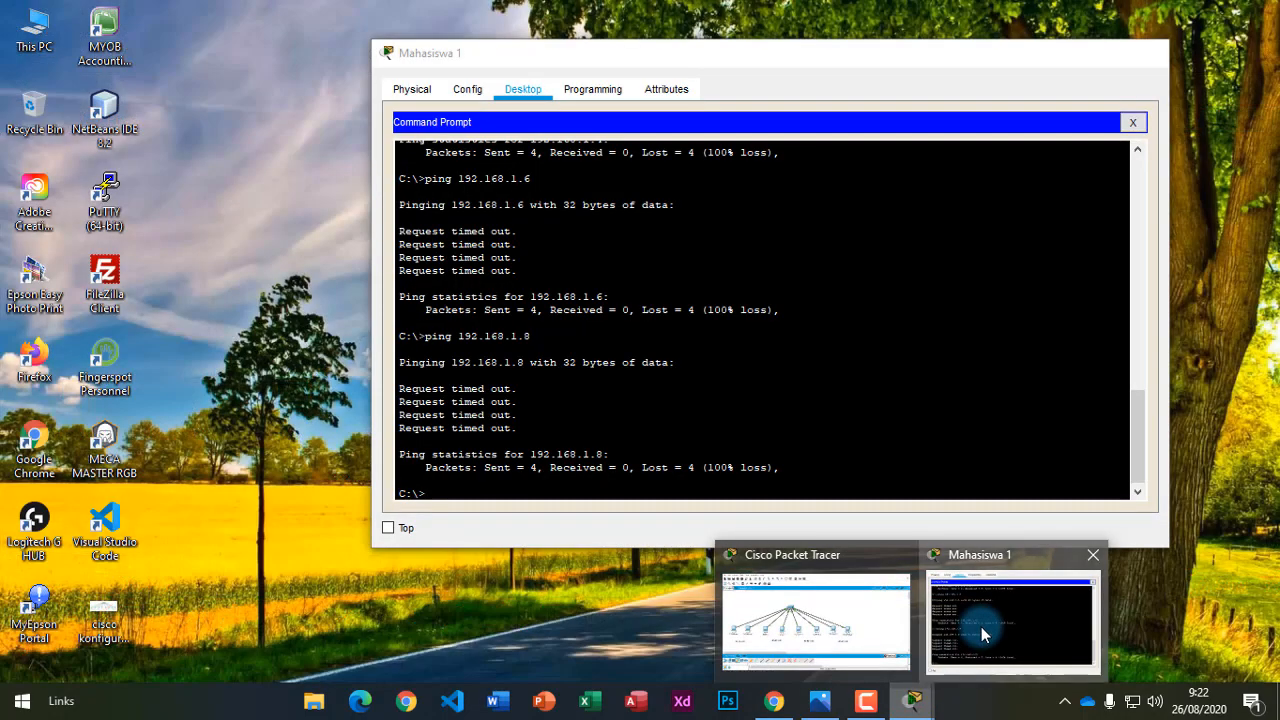
pyautogui.click(975, 632)
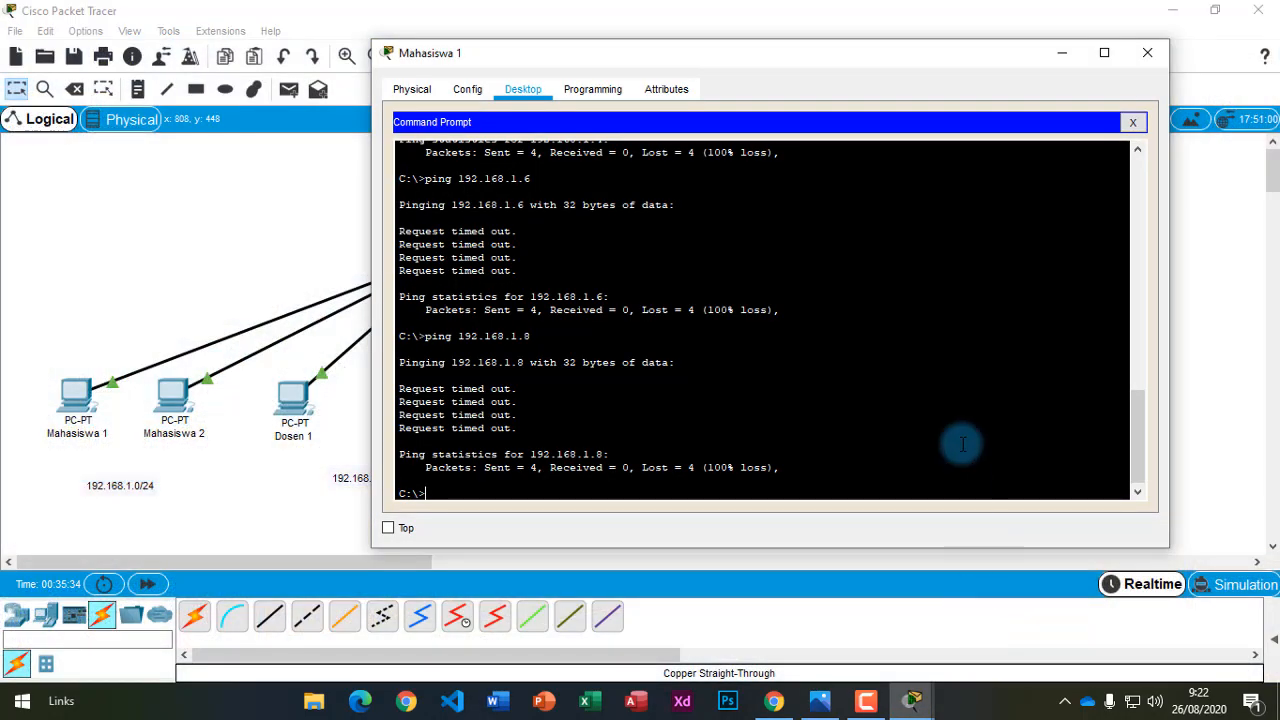
pyautogui.moveTo(520, 430); pyautogui.dragTo(379, 384)
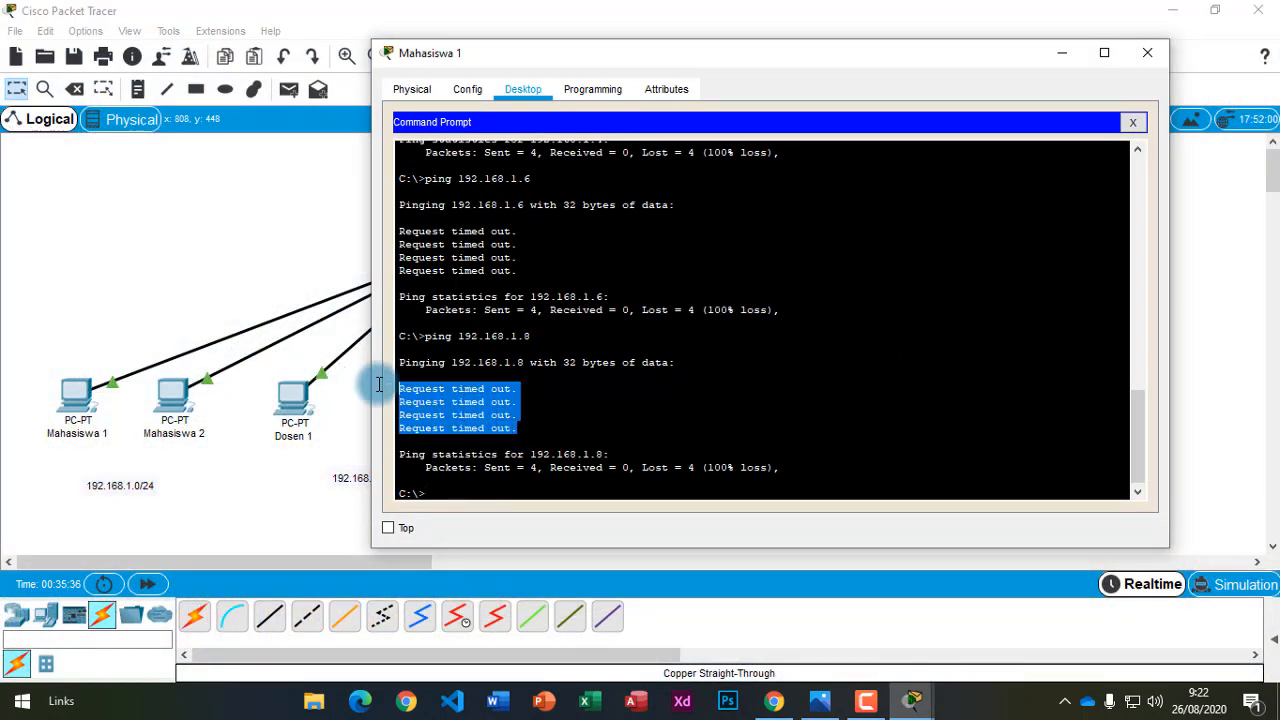
pyautogui.click(1062, 52)
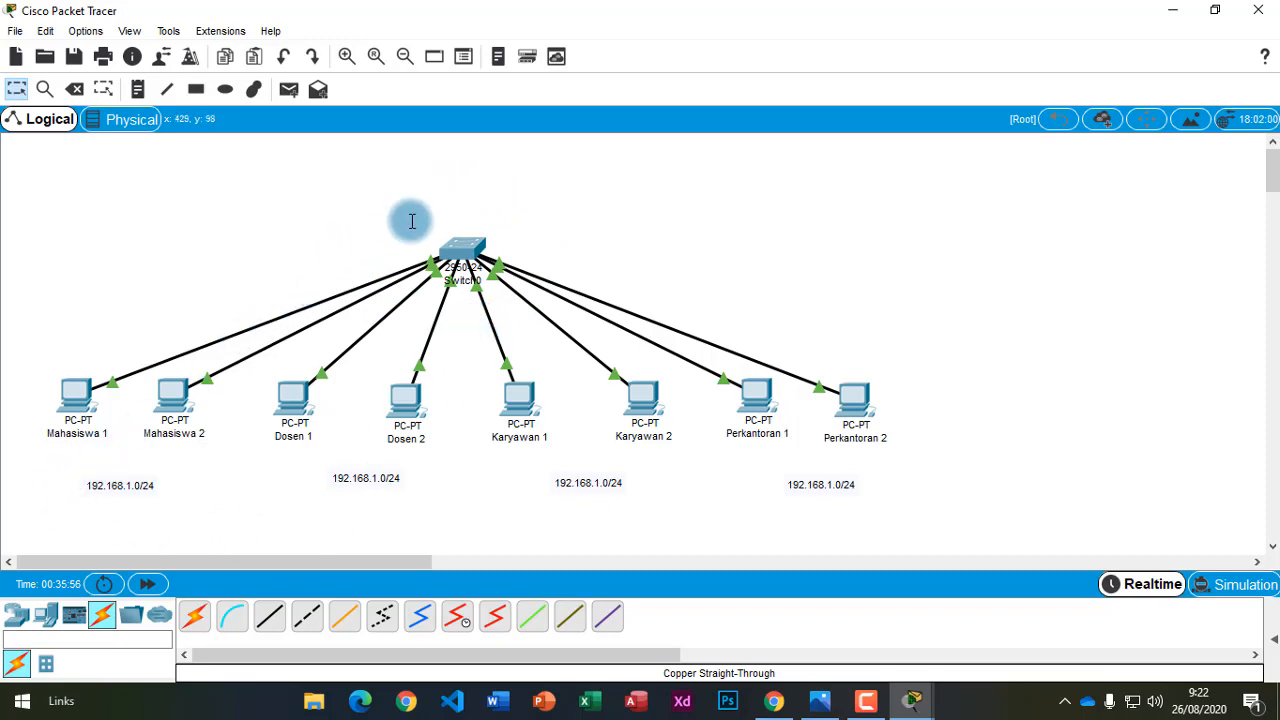
# Marquee-select the switch, the subnet labels, and Mahasiswa 1 and 2 on the Logical canvas.
pyautogui.moveTo(422, 210); pyautogui.dragTo(506, 297)
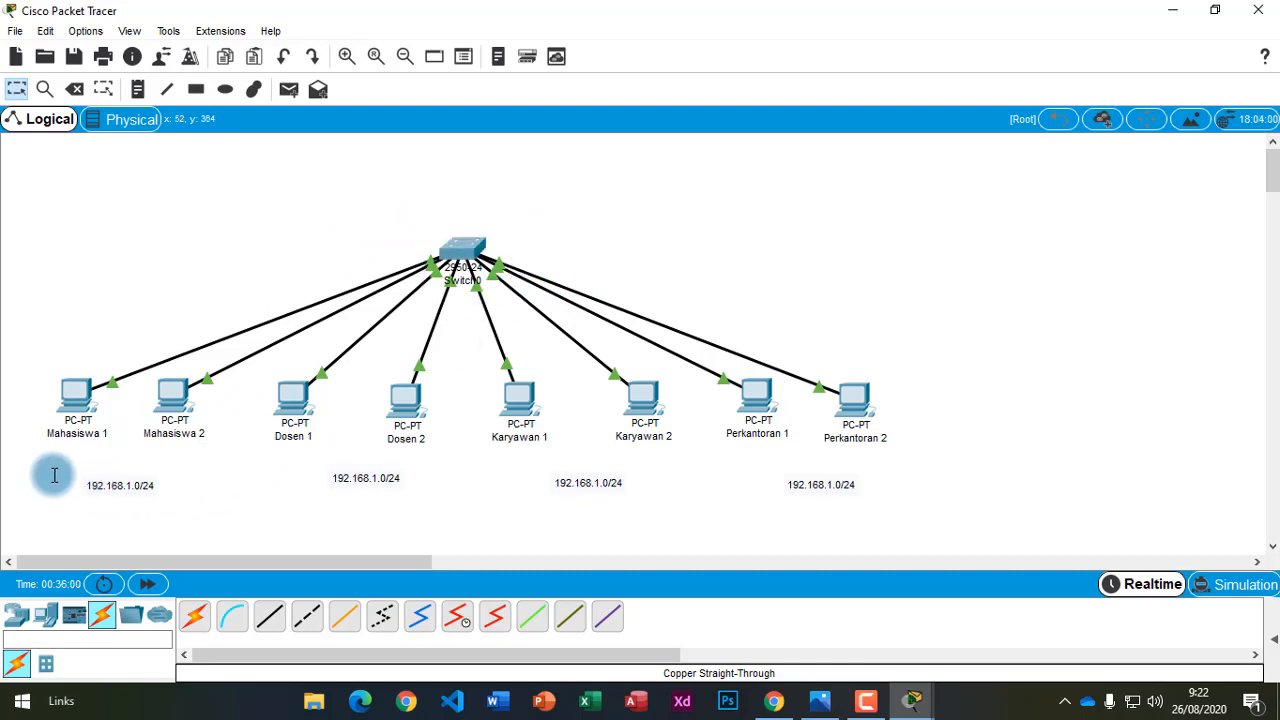
pyautogui.moveTo(46, 474); pyautogui.dragTo(915, 517)
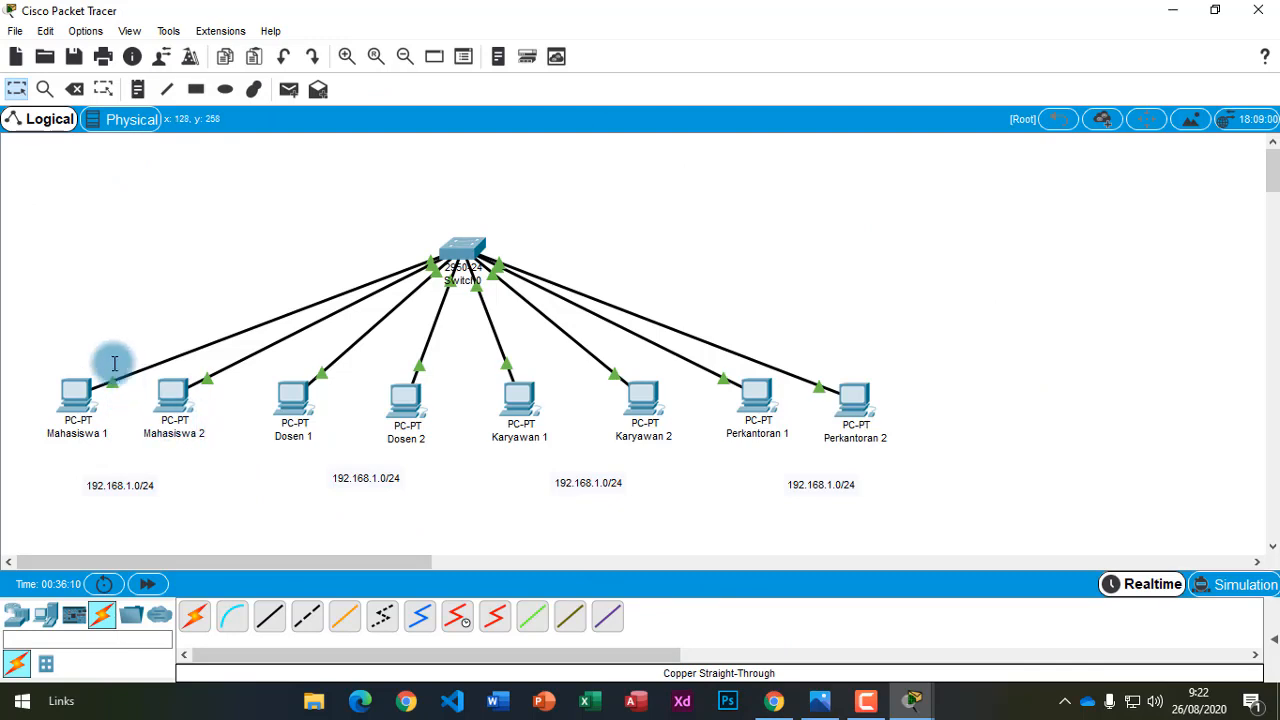
pyautogui.moveTo(34, 366); pyautogui.dragTo(219, 449)
pyautogui.click(221, 458)
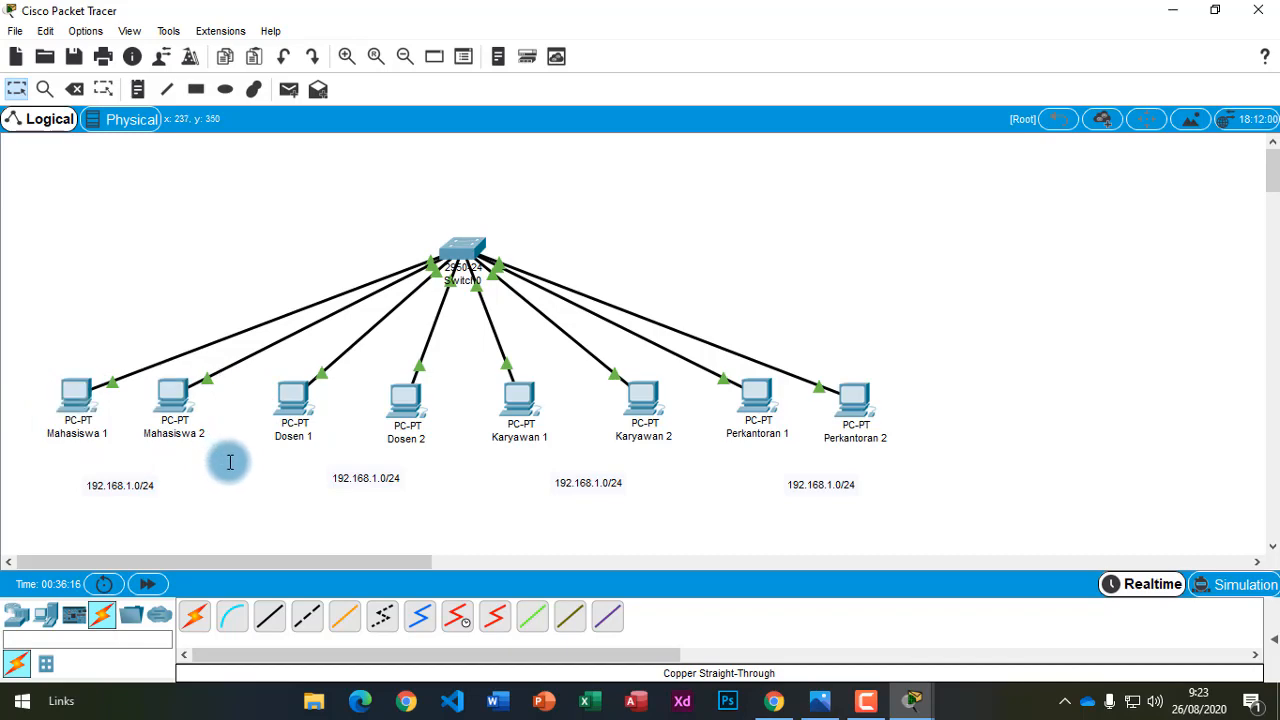
# Return to the bsi-tips tutorial in Chrome and scroll down the article.
pyautogui.click(775, 700)
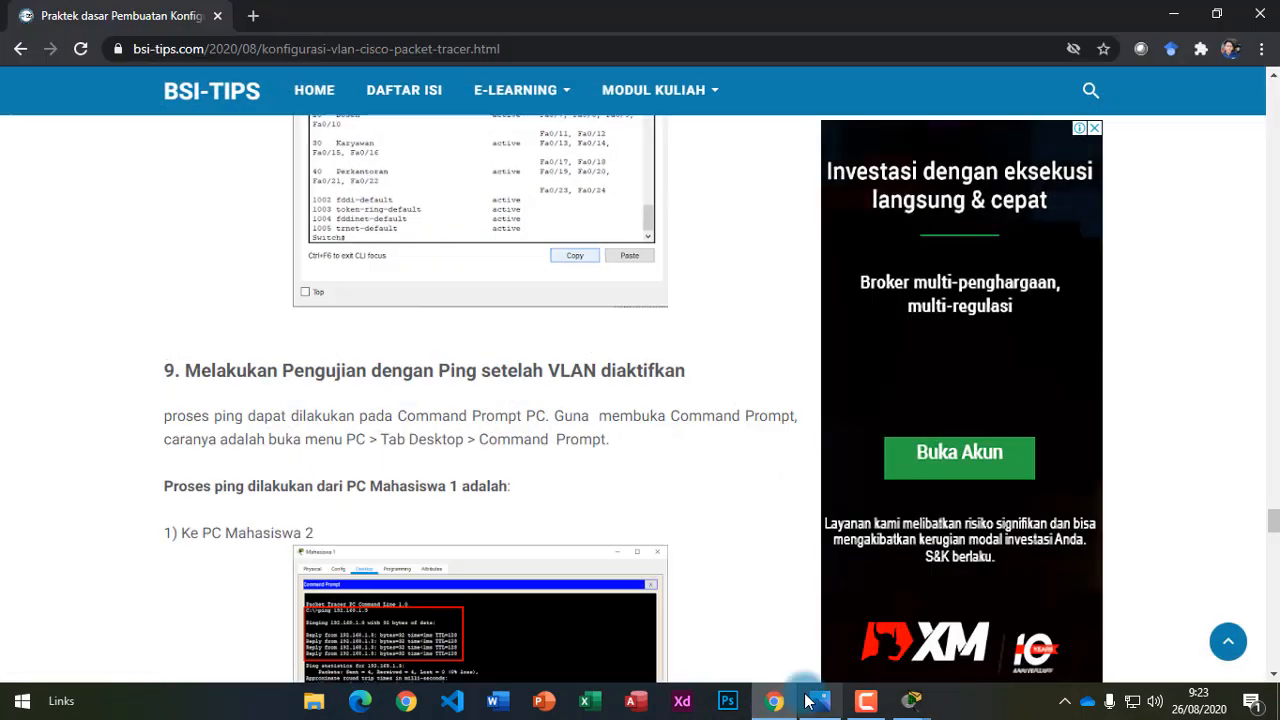
pyautogui.scroll(-7, 580, 568)
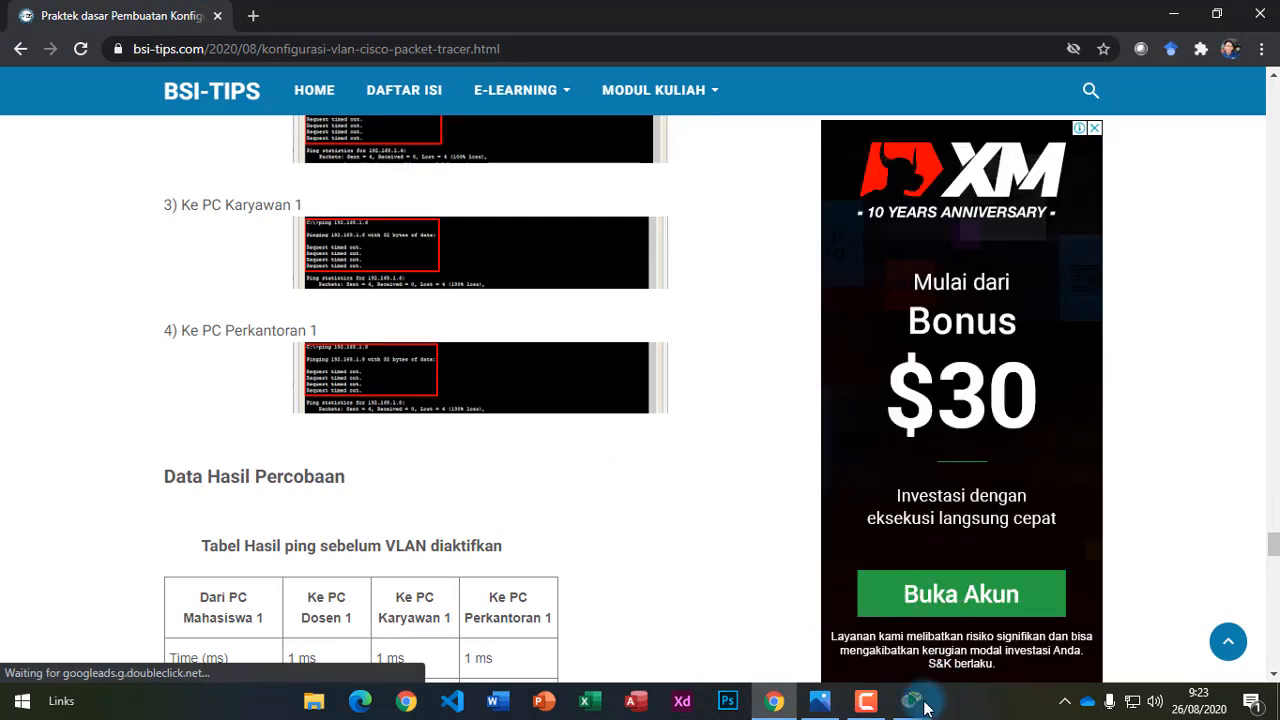
pyautogui.moveTo(928, 700)
pyautogui.click(1013, 617)
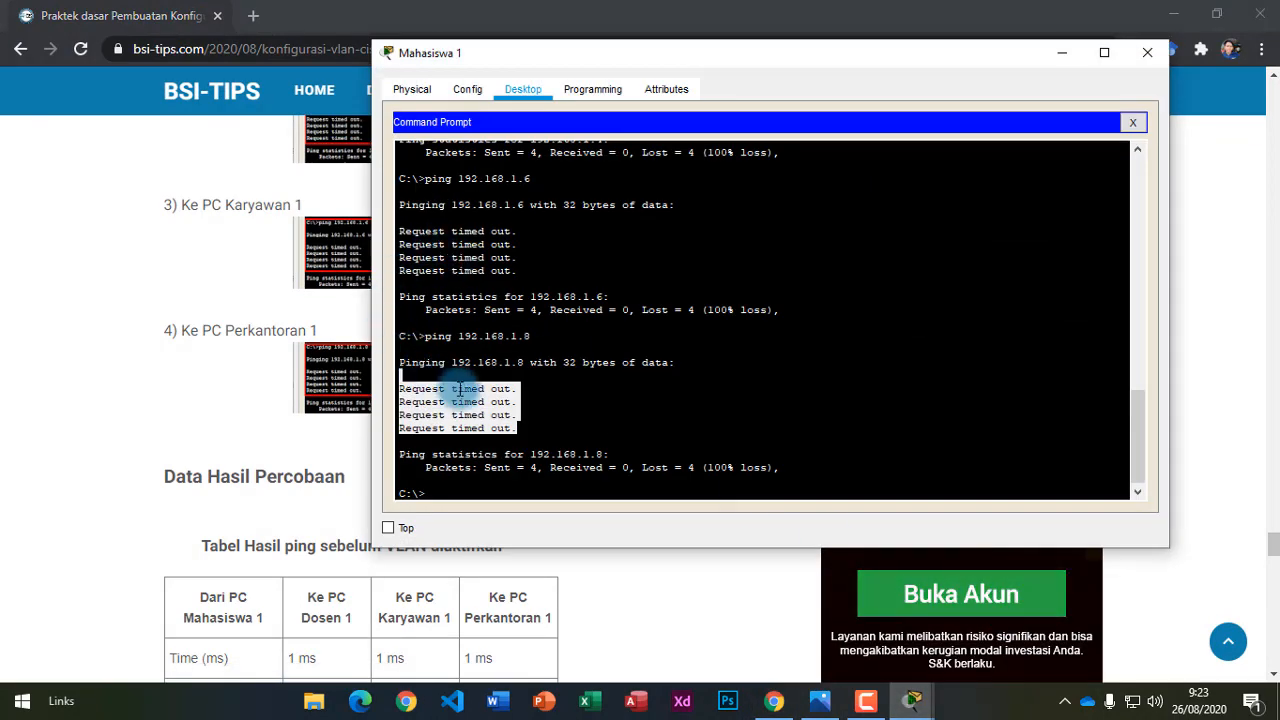
pyautogui.click(254, 503)
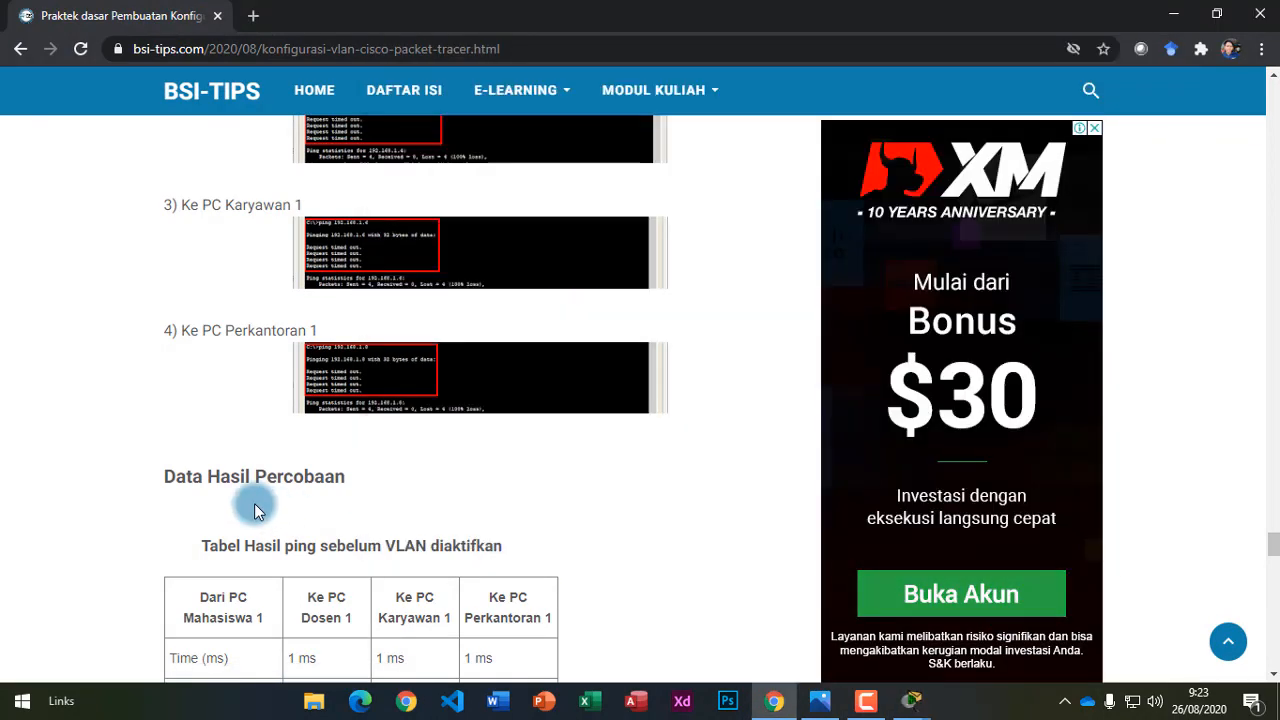
pyautogui.scroll(-2, 254, 517)
# Highlight the 'Data Hasil Percobaan' heading and the before-VLAN results table caption.
pyautogui.moveTo(166, 288); pyautogui.dragTo(350, 289)
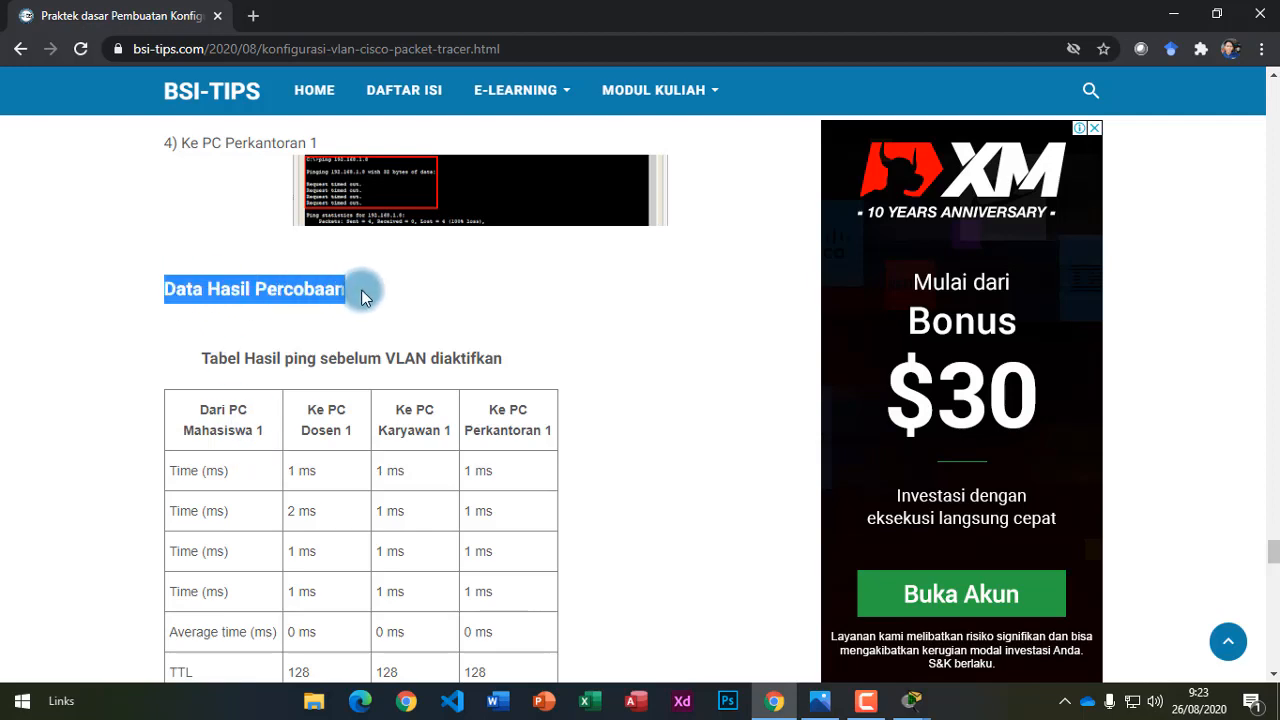
pyautogui.moveTo(240, 360); pyautogui.dragTo(490, 358)
pyautogui.scroll(-3, 510, 360)
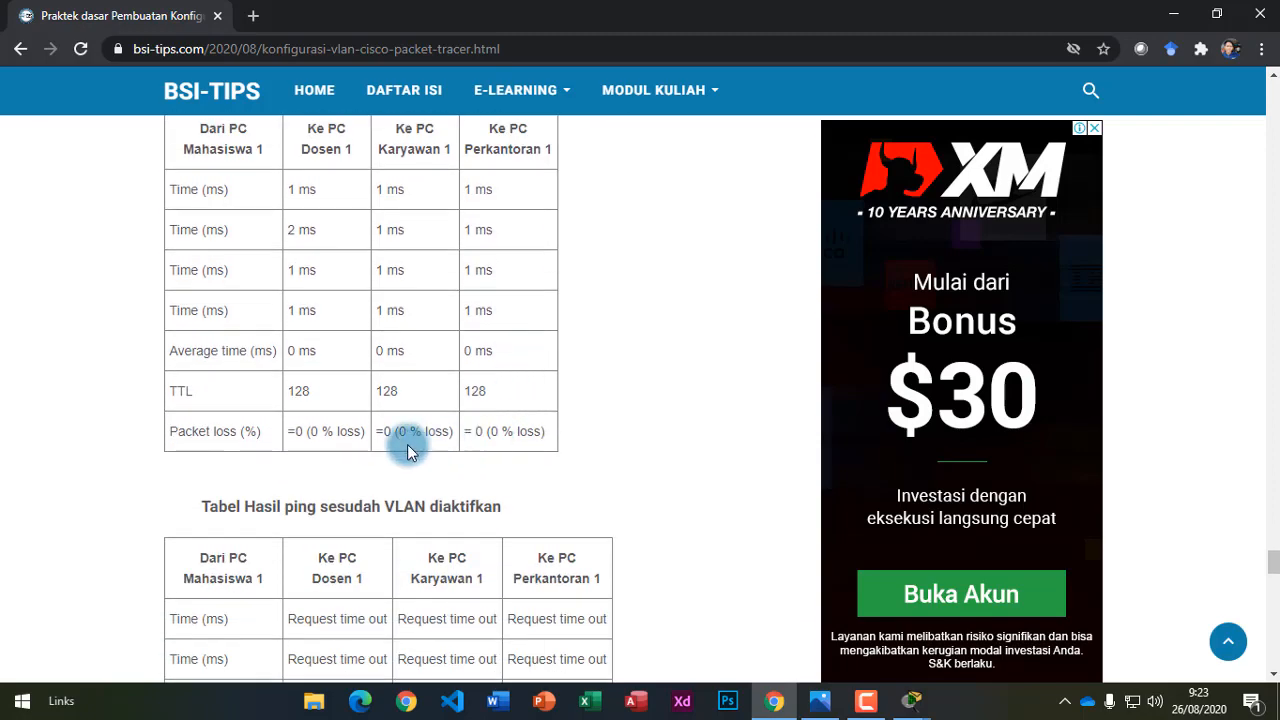
pyautogui.scroll(1, 530, 453)
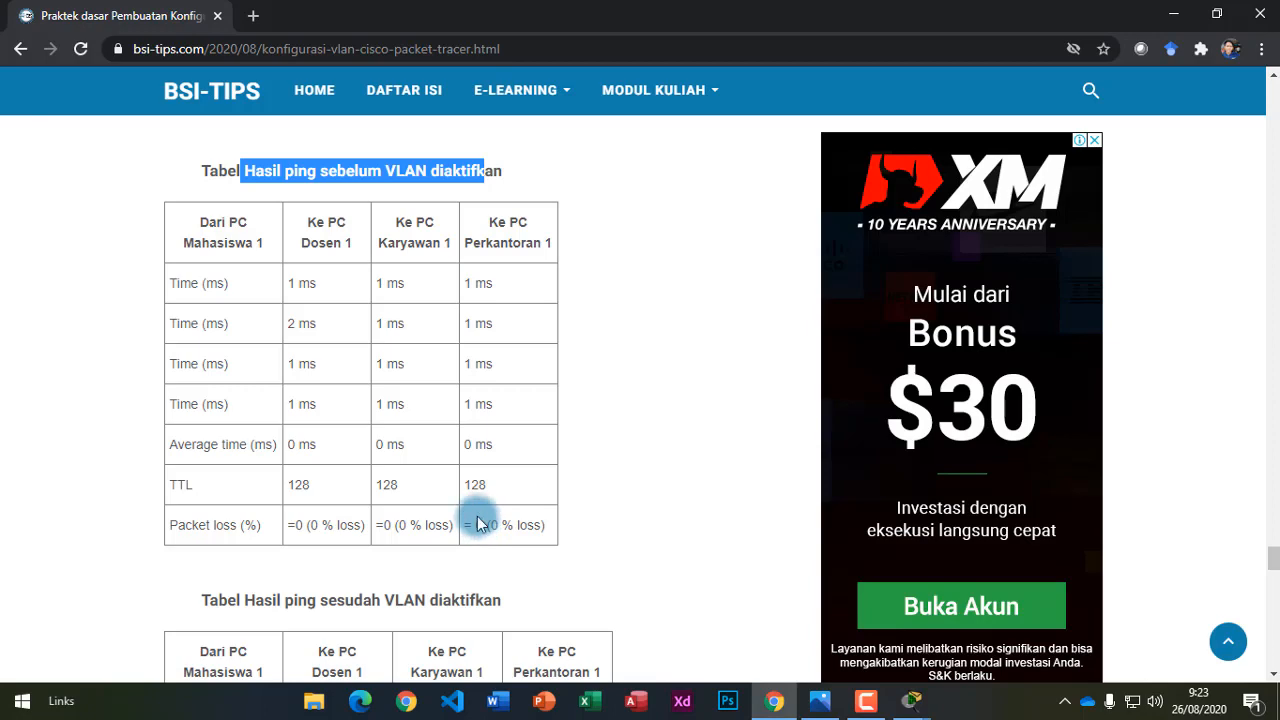
pyautogui.scroll(-2, 477, 520)
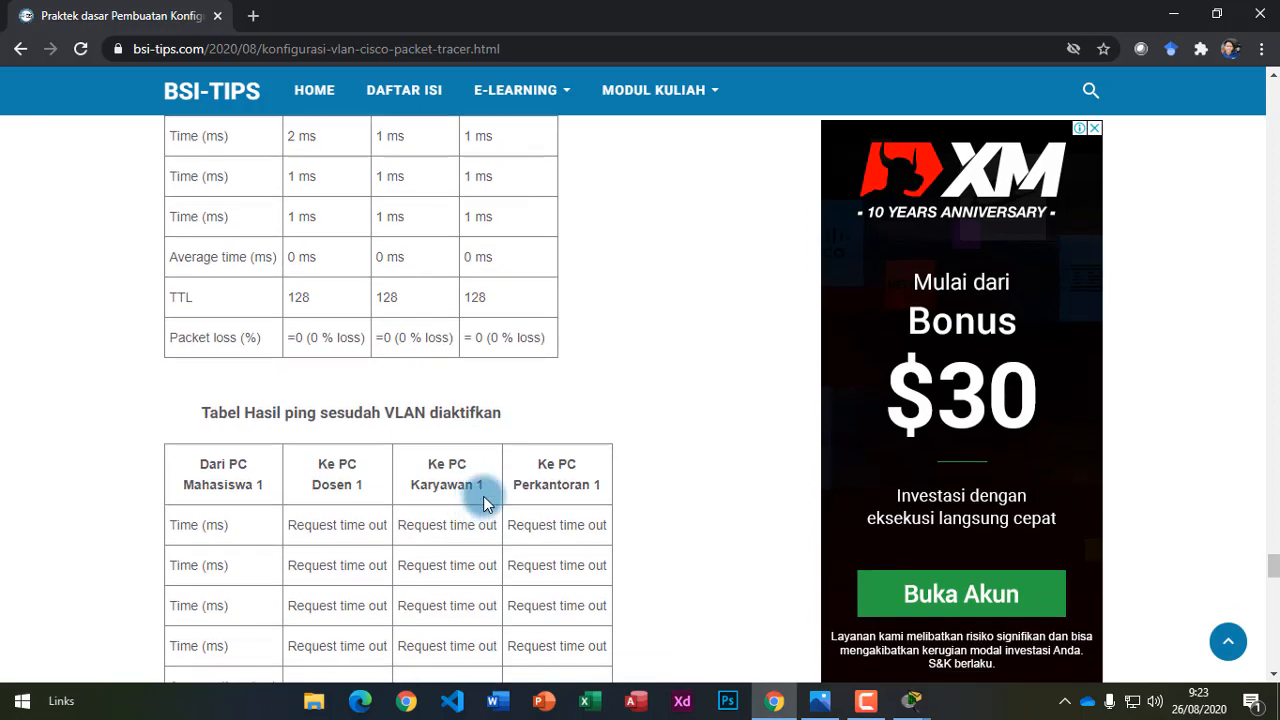
pyautogui.scroll(-1, 483, 503)
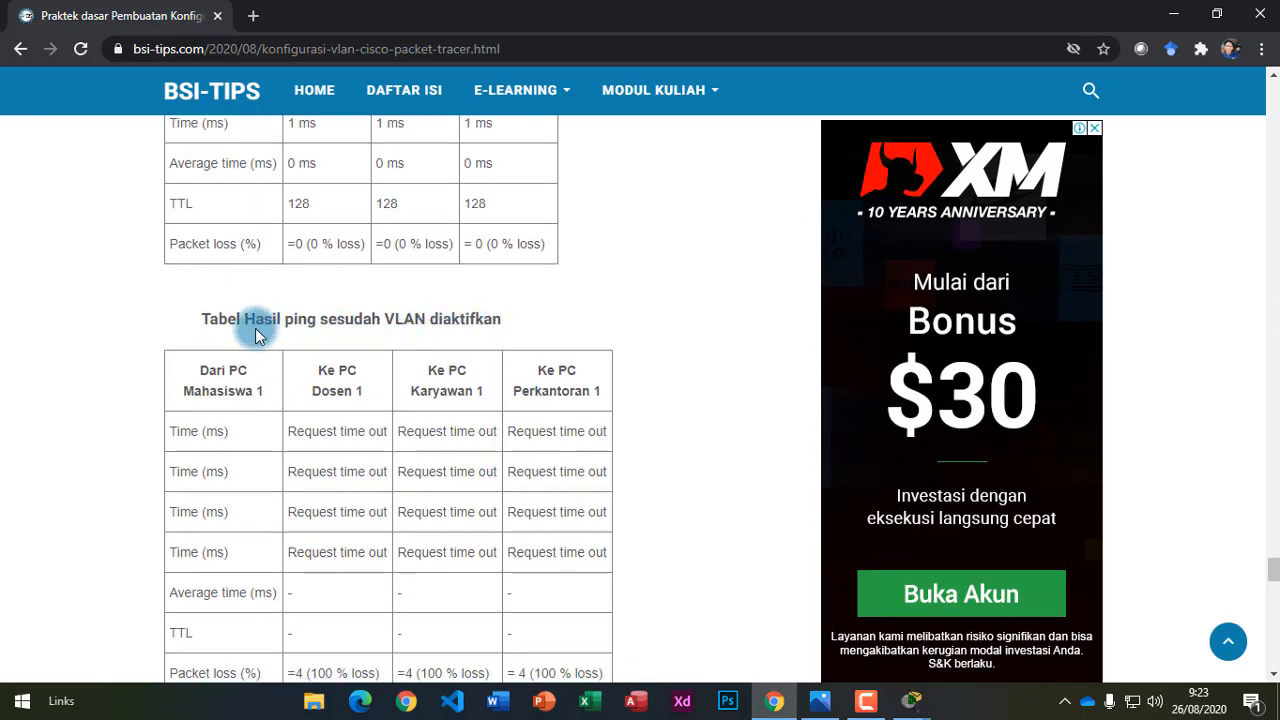
# Highlight the 'sesudah VLAN diaktifkan' table showing request time out and 100% loss.
pyautogui.moveTo(354, 328); pyautogui.dragTo(523, 330)
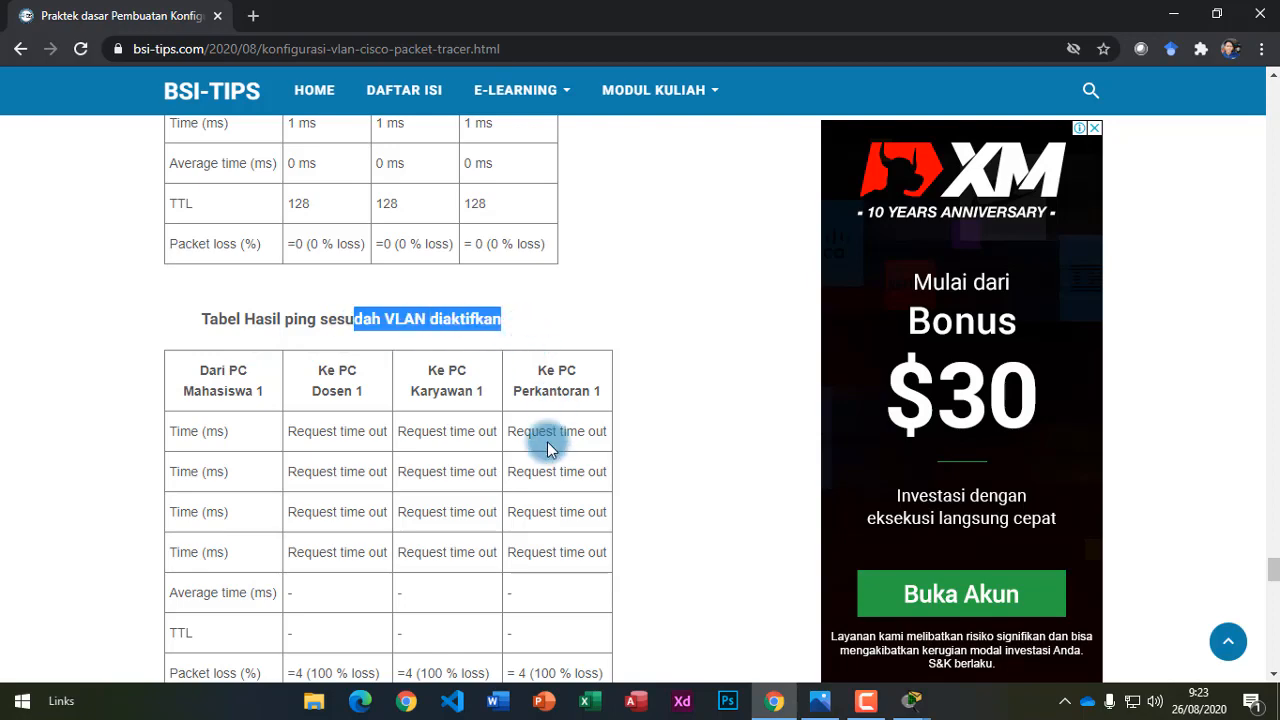
pyautogui.scroll(-2, 548, 449)
pyautogui.moveTo(288, 243); pyautogui.dragTo(680, 413)
pyautogui.scroll(-2, 690, 395)
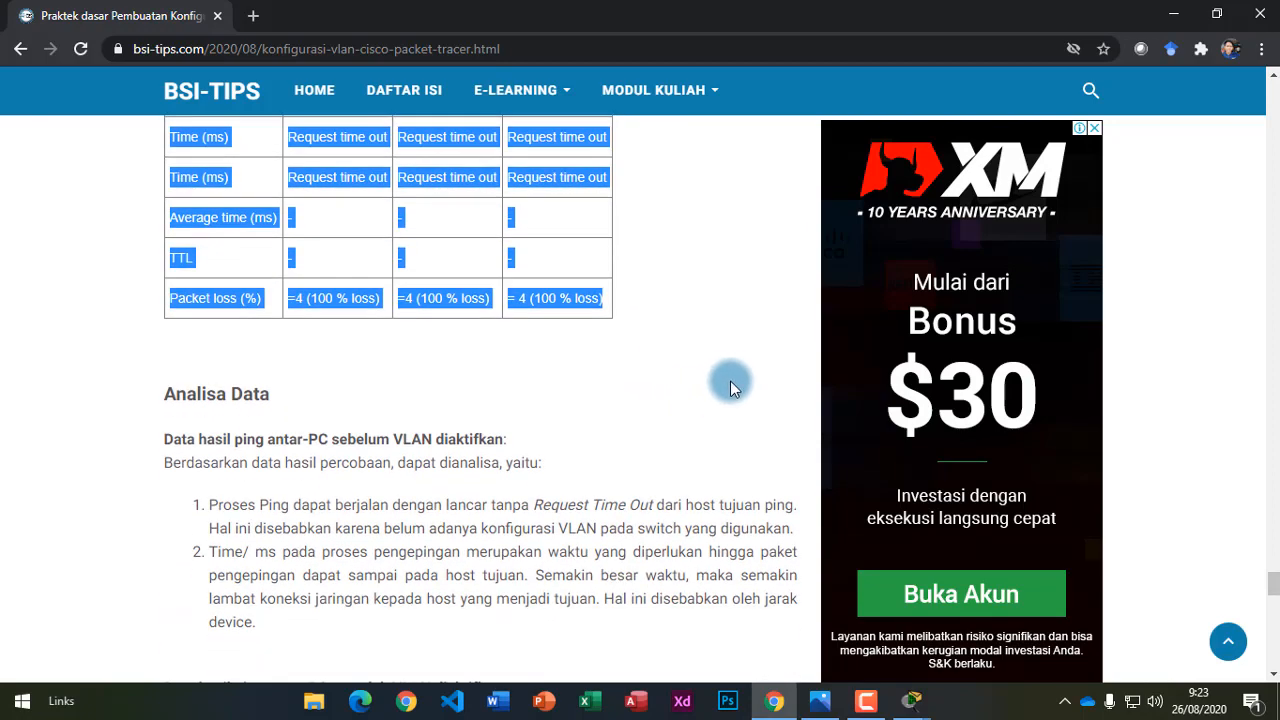
# Read the Analisa Data before-VLAN points, highlighting 'Time/ ms' and both points.
pyautogui.scroll(-1, 326, 488)
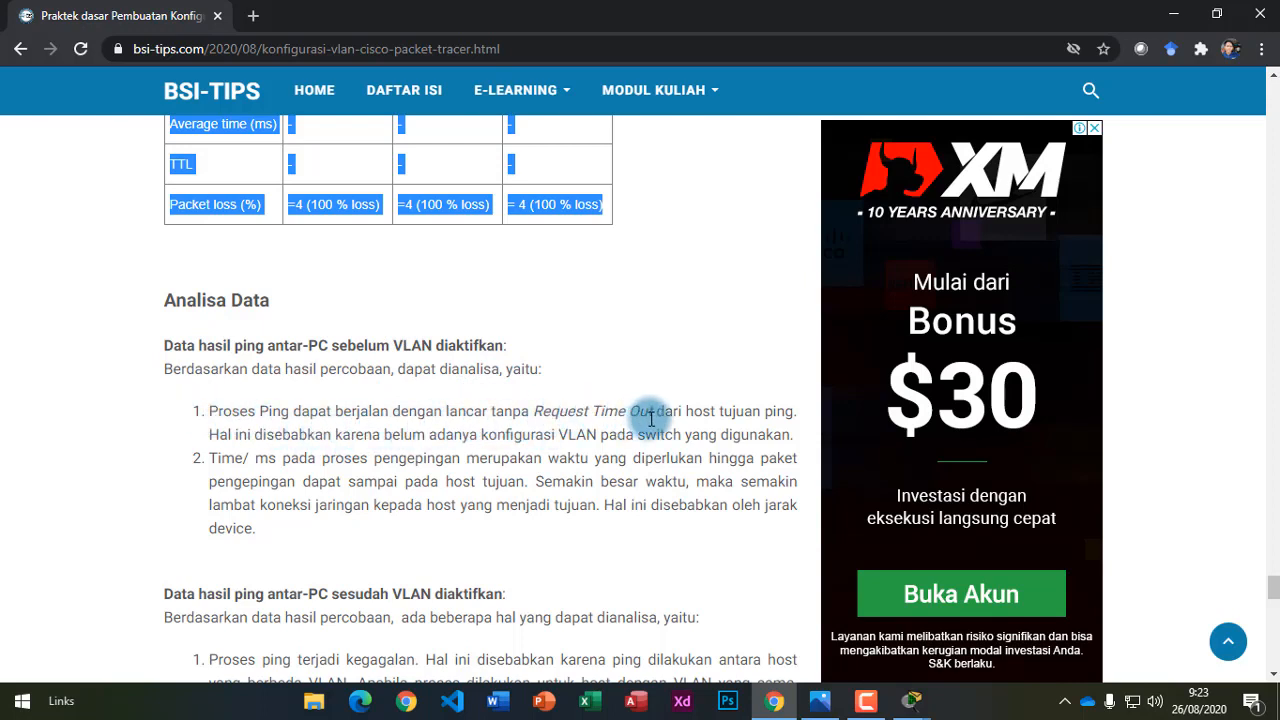
pyautogui.click(714, 405)
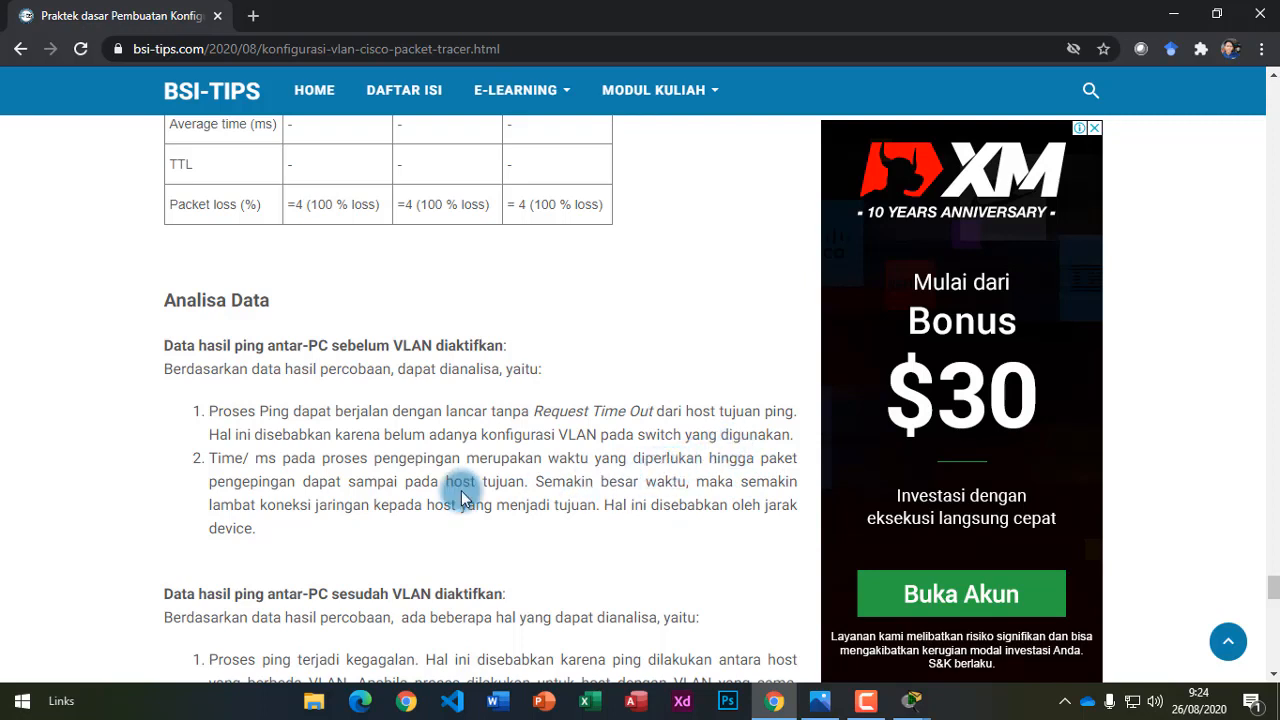
pyautogui.moveTo(212, 453); pyautogui.dragTo(314, 458)
pyautogui.click(330, 459)
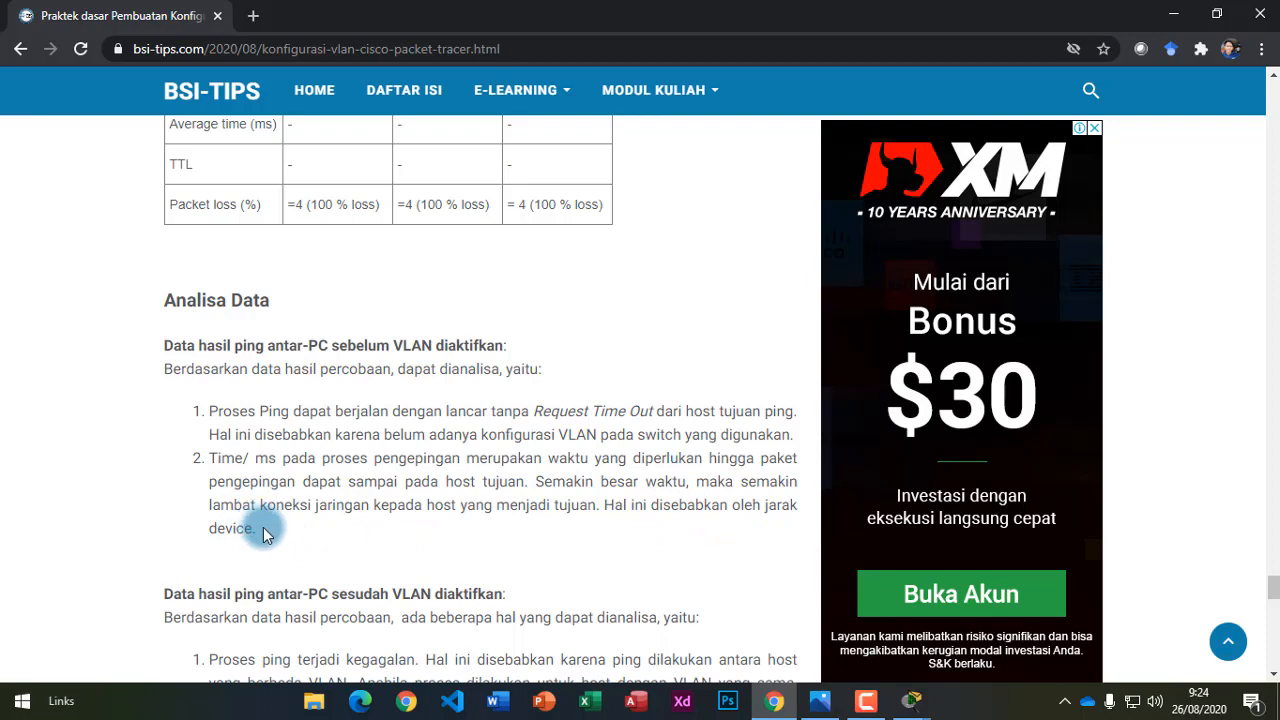
pyautogui.moveTo(258, 530); pyautogui.dragTo(207, 411)
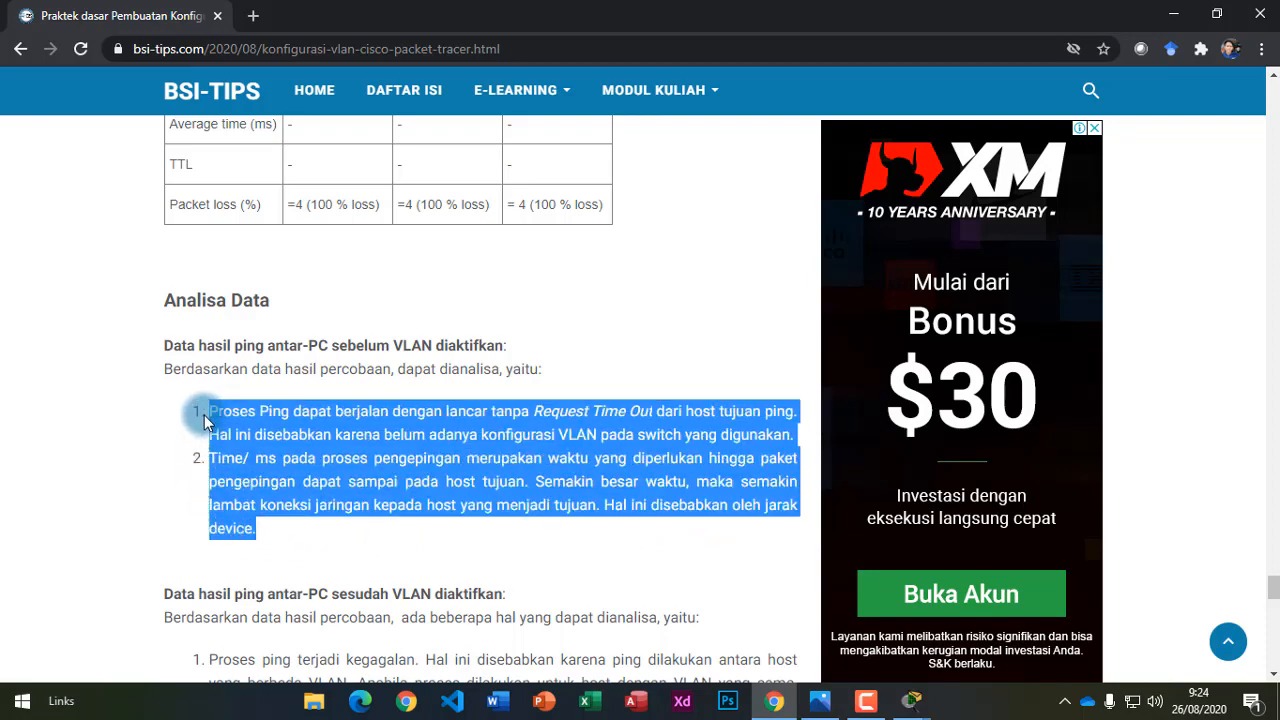
pyautogui.click(567, 533)
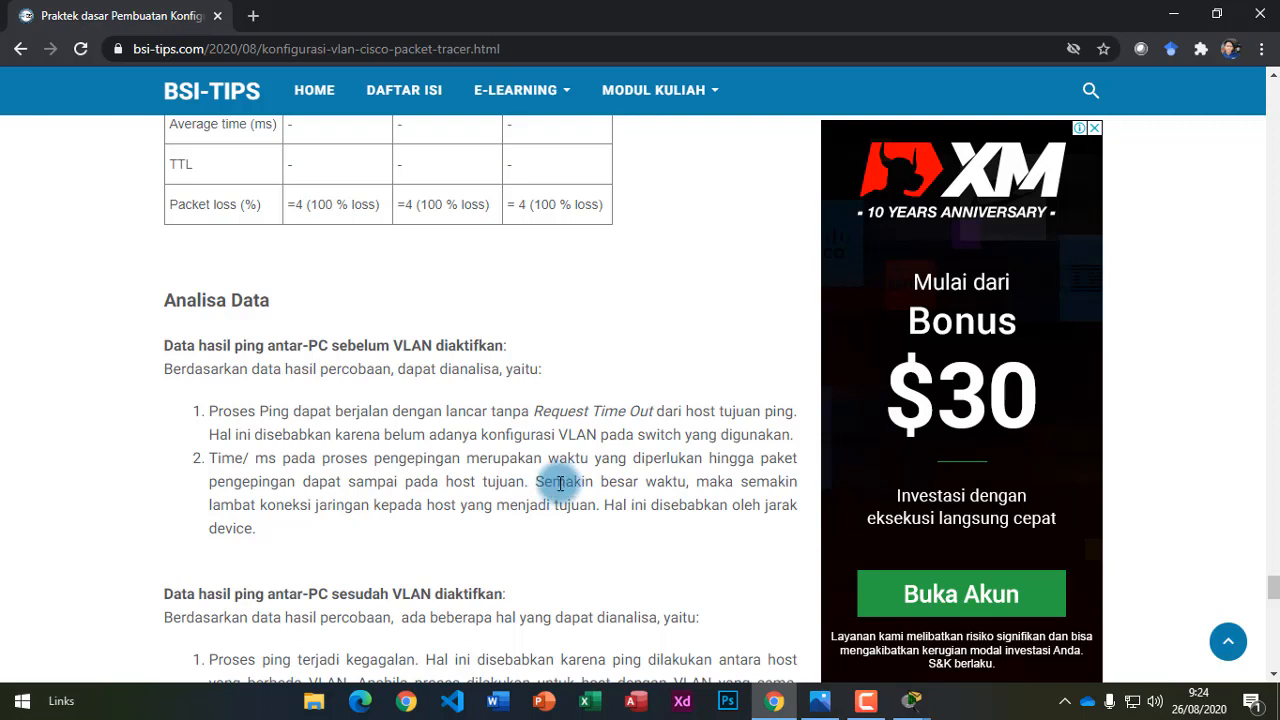
pyautogui.moveTo(211, 457); pyautogui.dragTo(280, 457)
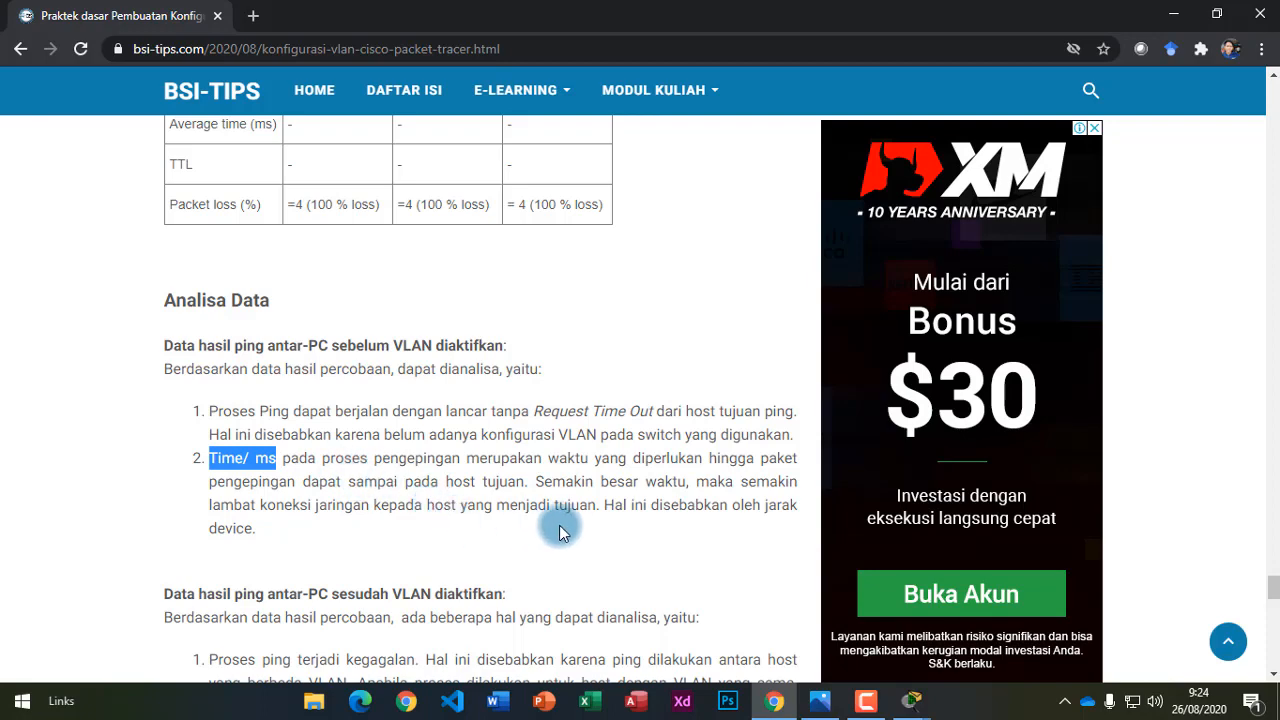
pyautogui.scroll(-2, 560, 532)
pyautogui.scroll(-1, 560, 471)
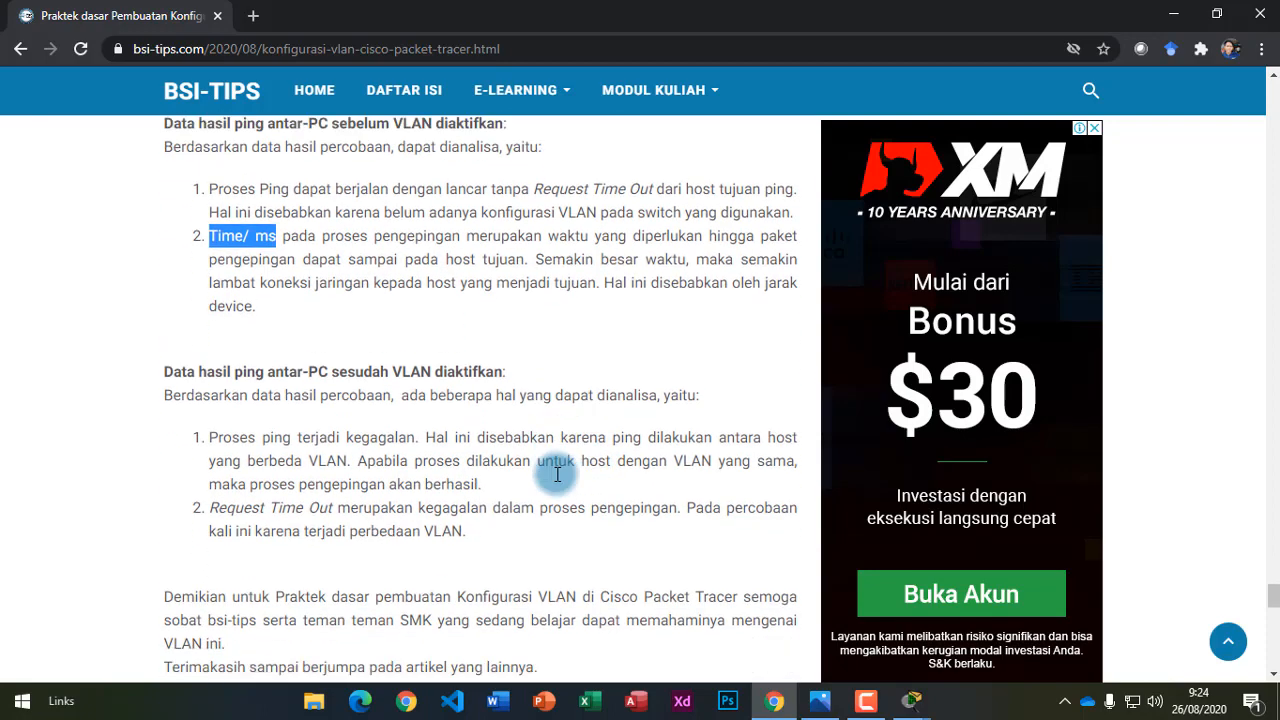
pyautogui.moveTo(173, 312); pyautogui.dragTo(490, 319)
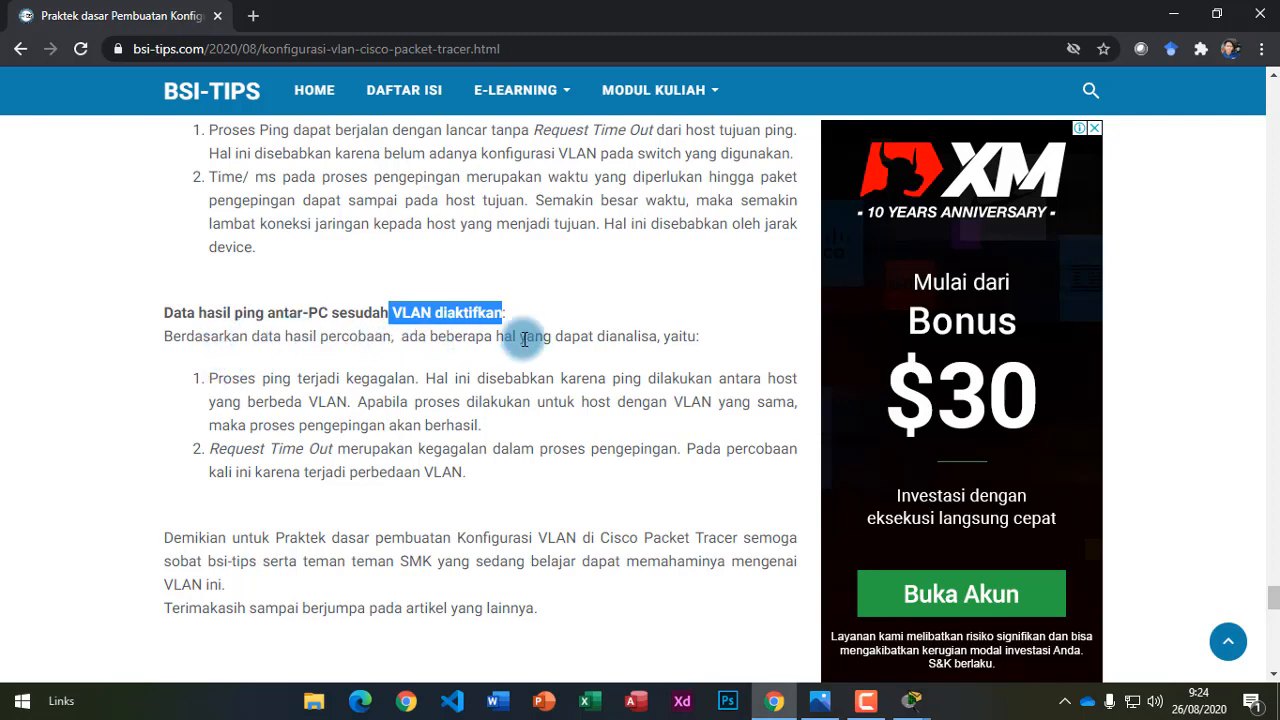
pyautogui.moveTo(216, 378); pyautogui.dragTo(410, 380)
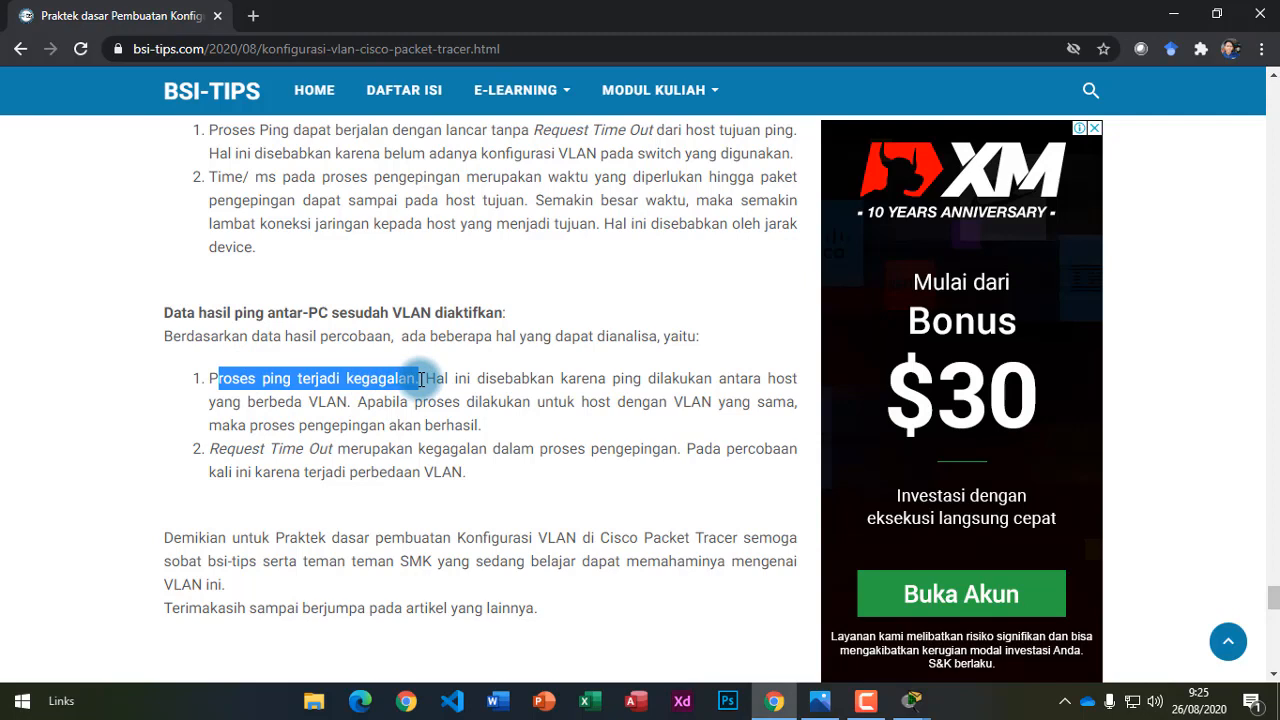
pyautogui.click(447, 375)
pyautogui.moveTo(424, 378); pyautogui.dragTo(348, 402)
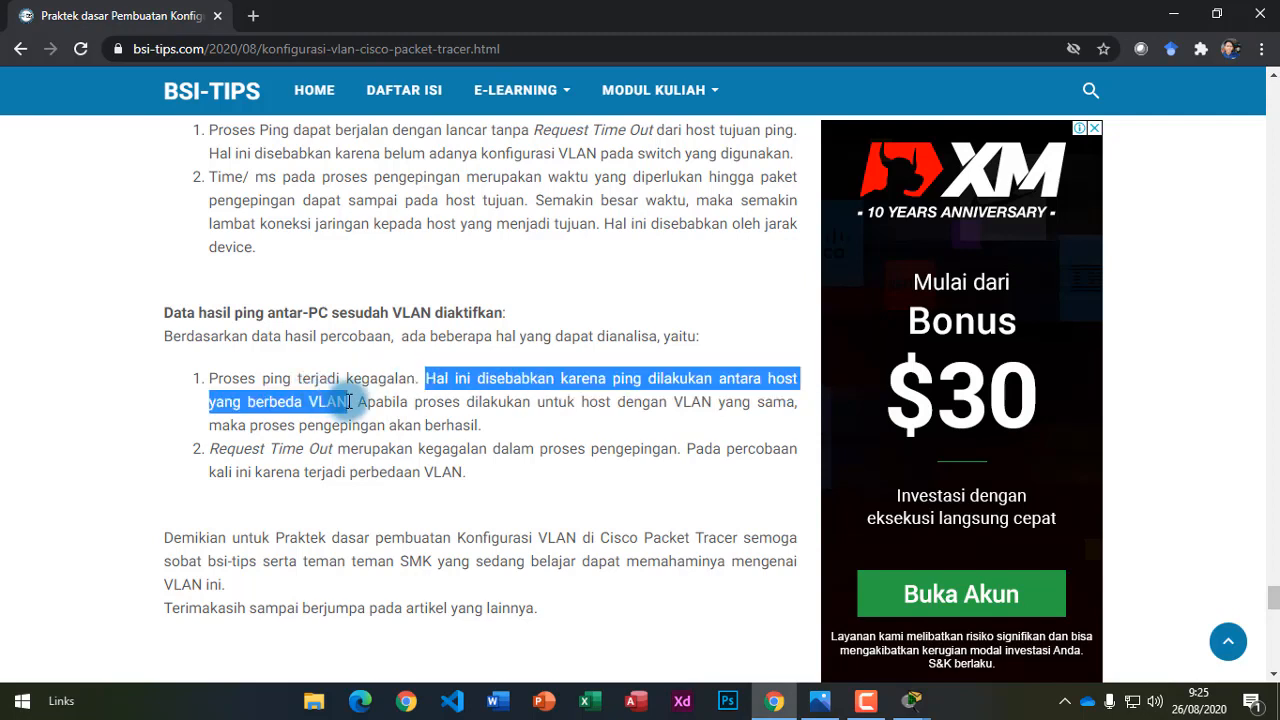
pyautogui.click(408, 405)
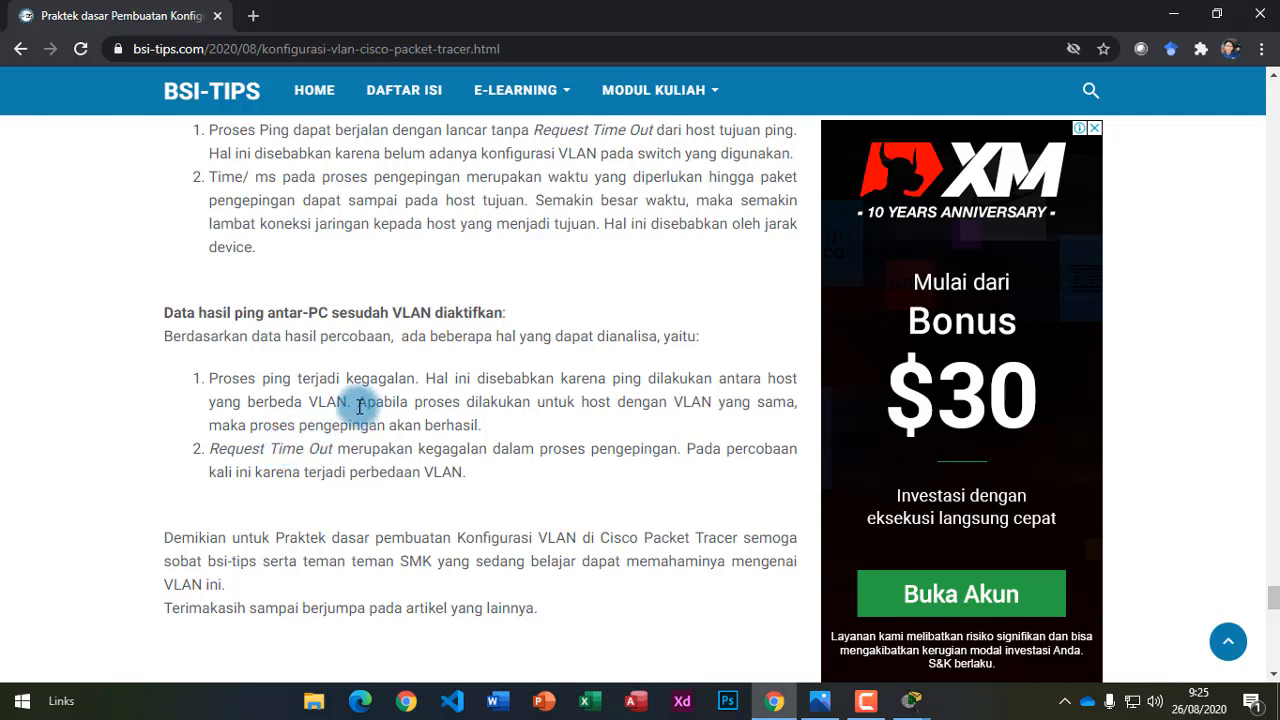
pyautogui.moveTo(360, 407); pyautogui.dragTo(479, 427)
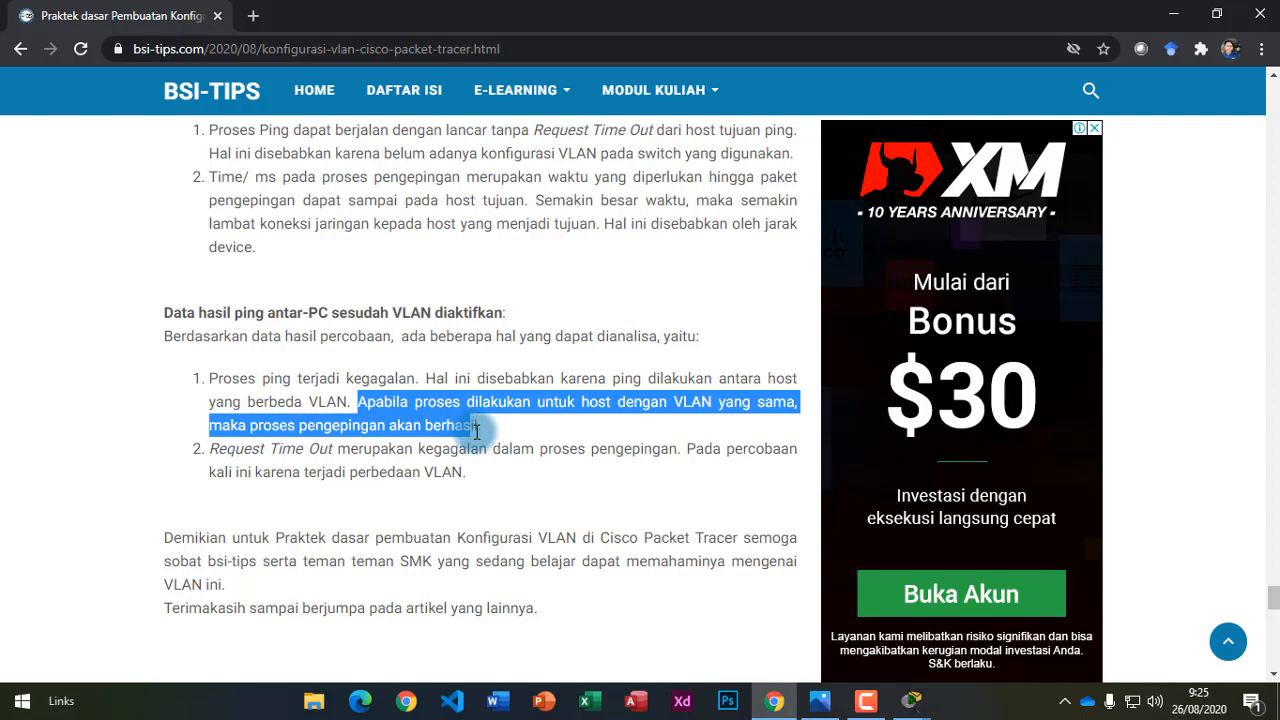
pyautogui.click(491, 433)
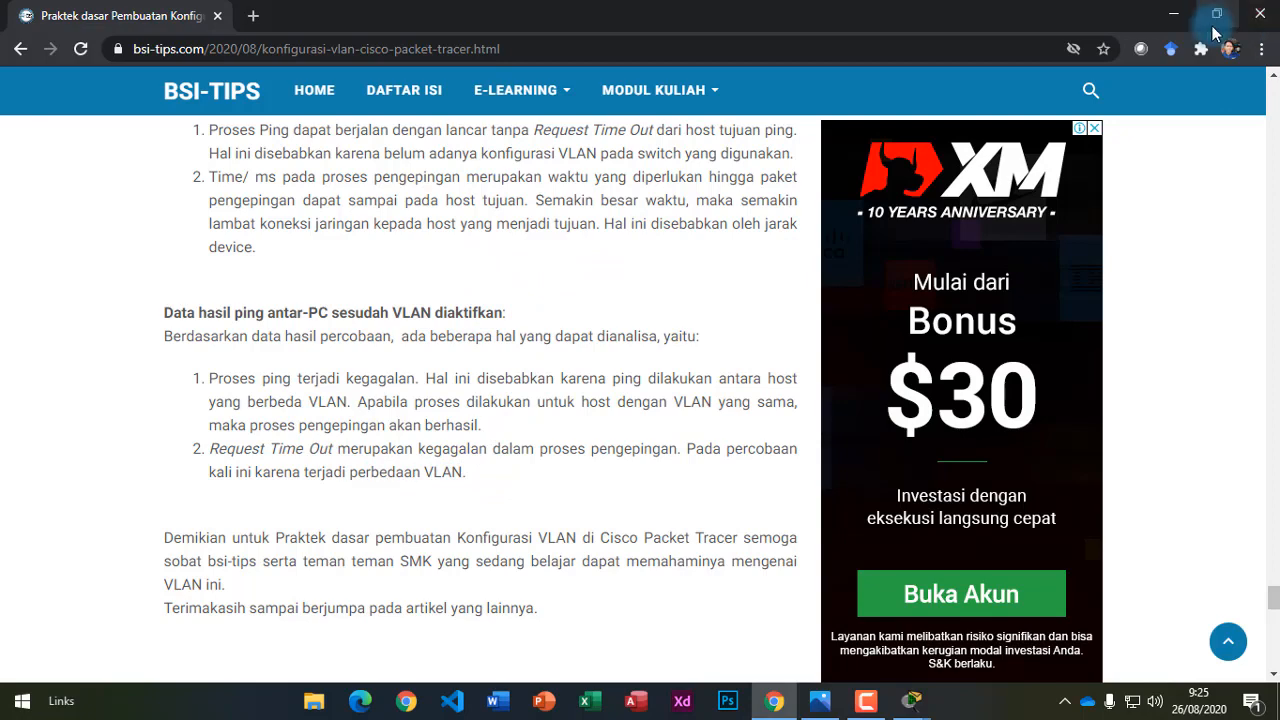
# Minimise Chrome and close Mahasiswa 1's Command Prompt and PC window.
pyautogui.click(1178, 10)
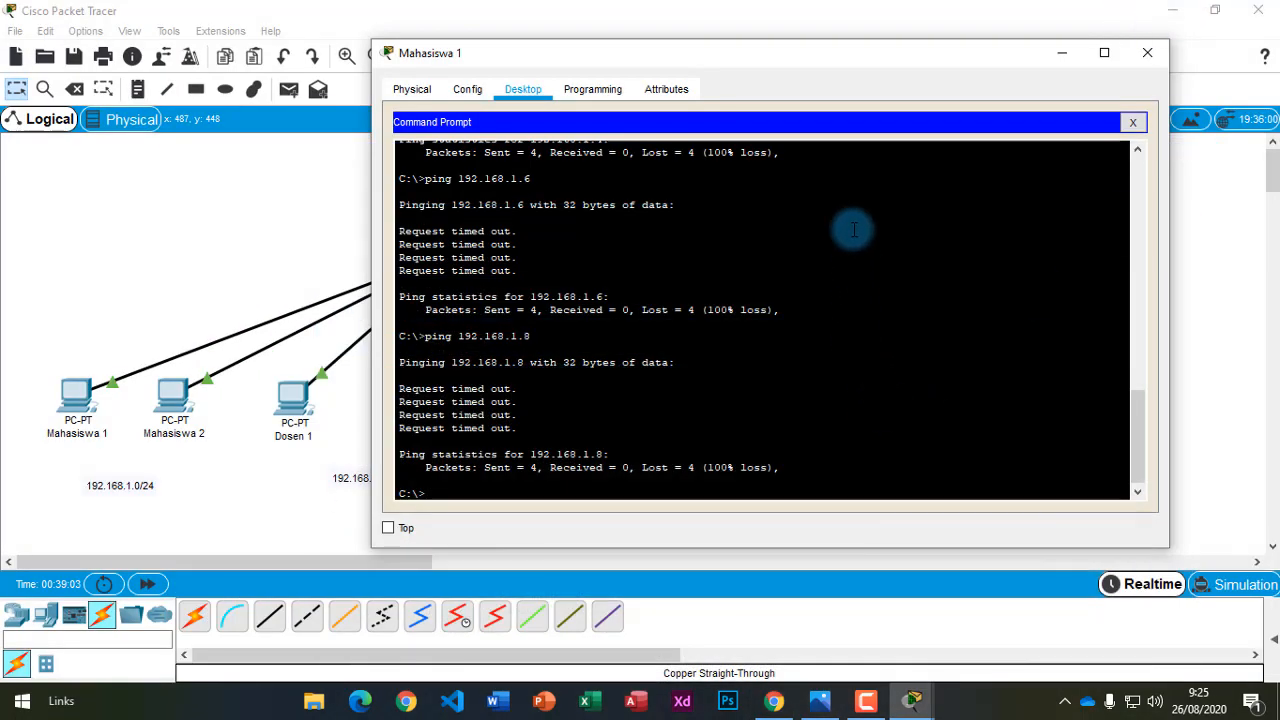
pyautogui.click(1133, 122)
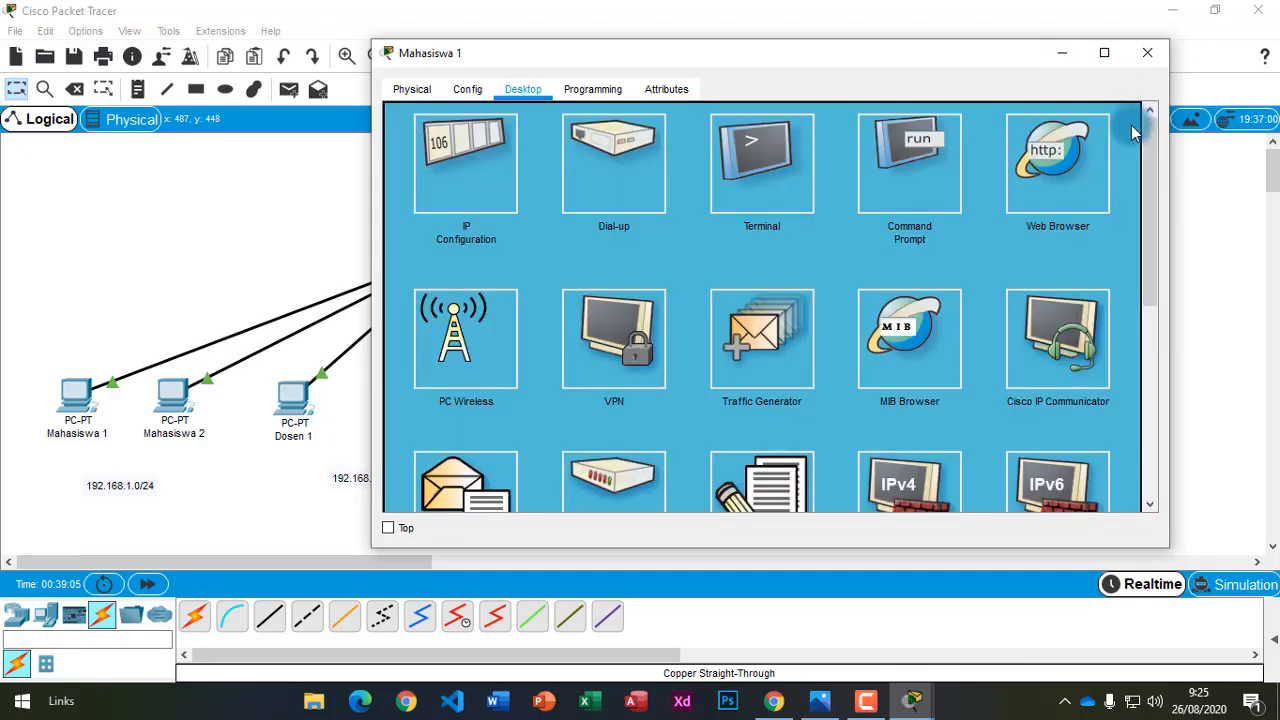
pyautogui.click(1148, 59)
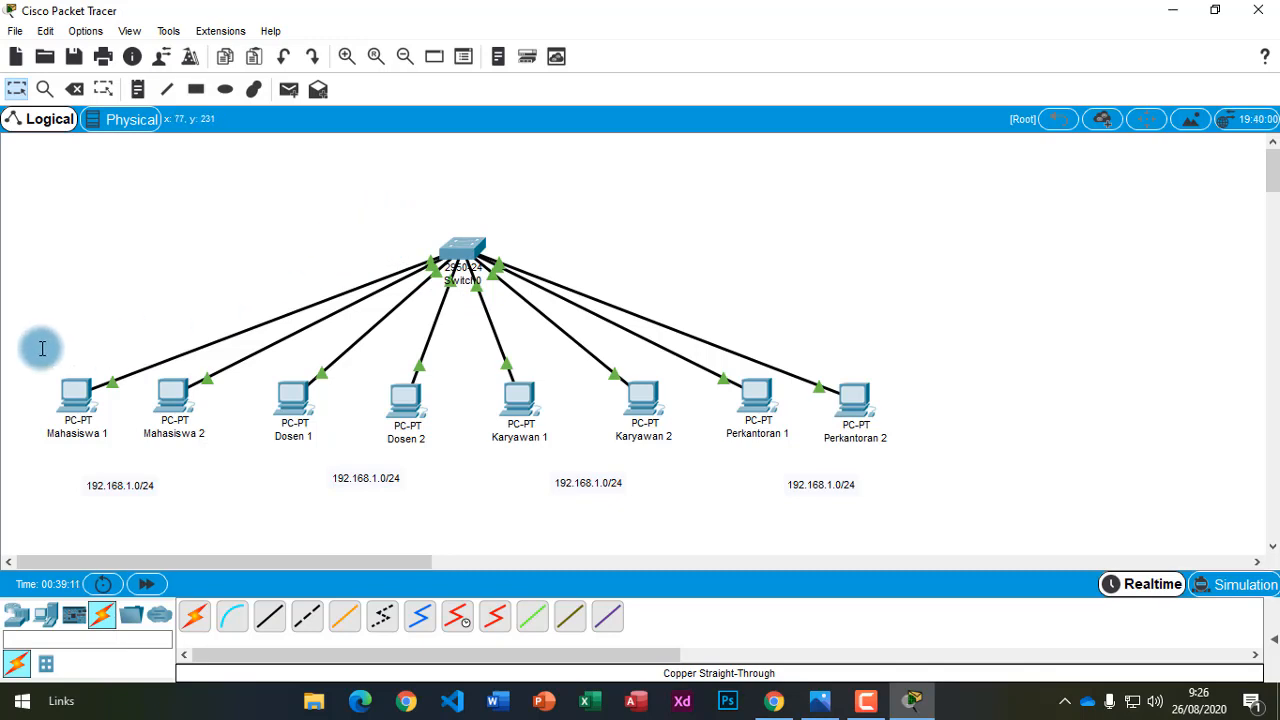
# Marquee-select the PC row, Switch0 and the 192.168.1.0/24 labels on the Logical workspace.
pyautogui.moveTo(26, 348); pyautogui.dragTo(1031, 451)
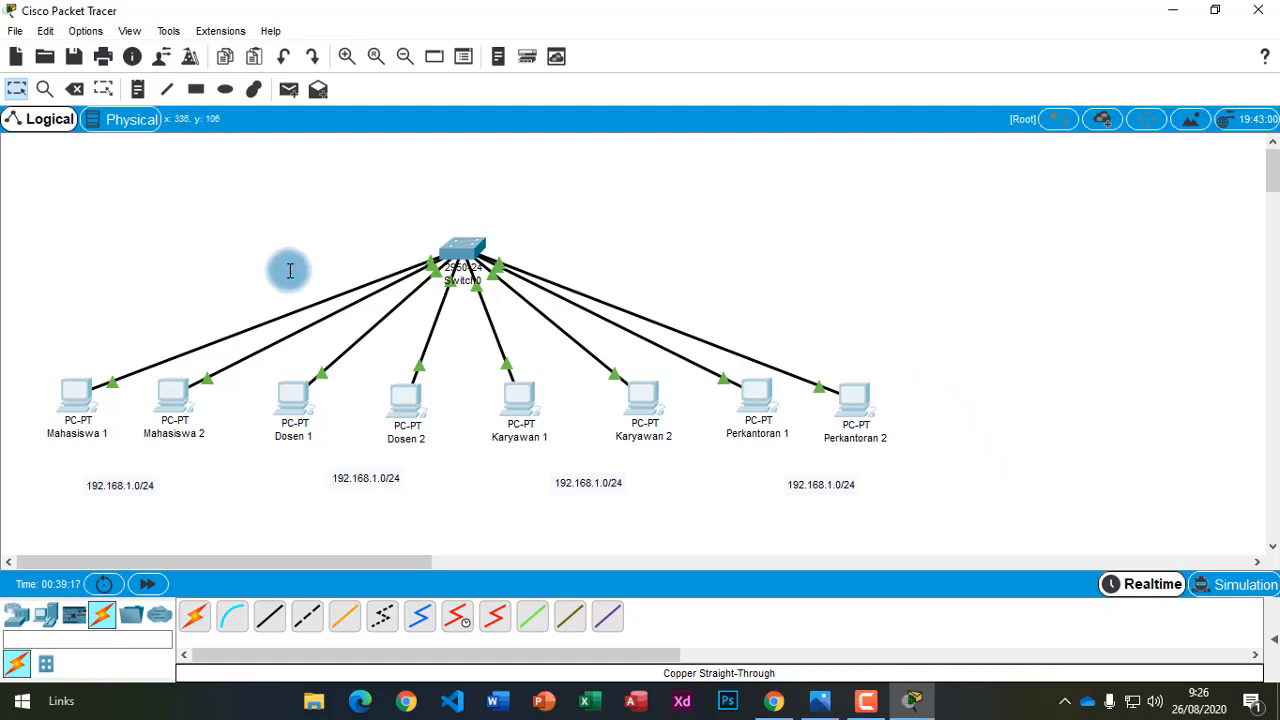
pyautogui.moveTo(10, 357); pyautogui.dragTo(1014, 449)
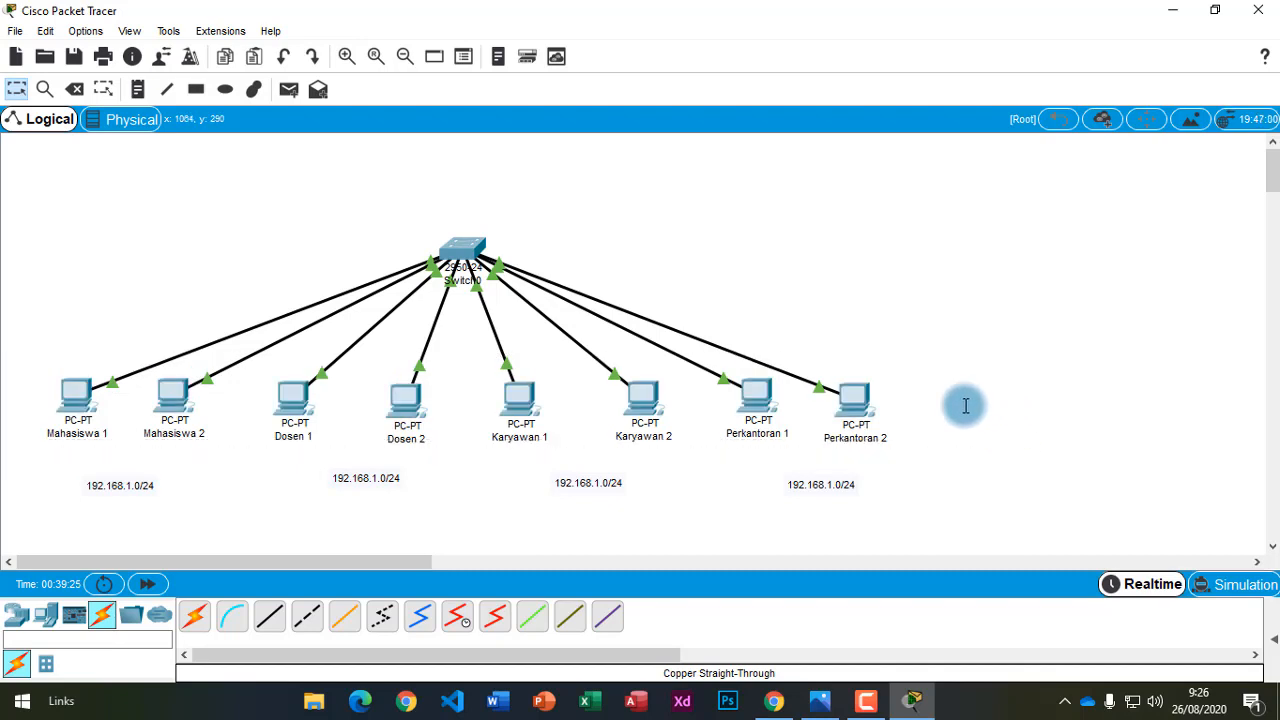
pyautogui.moveTo(14, 366); pyautogui.dragTo(974, 418)
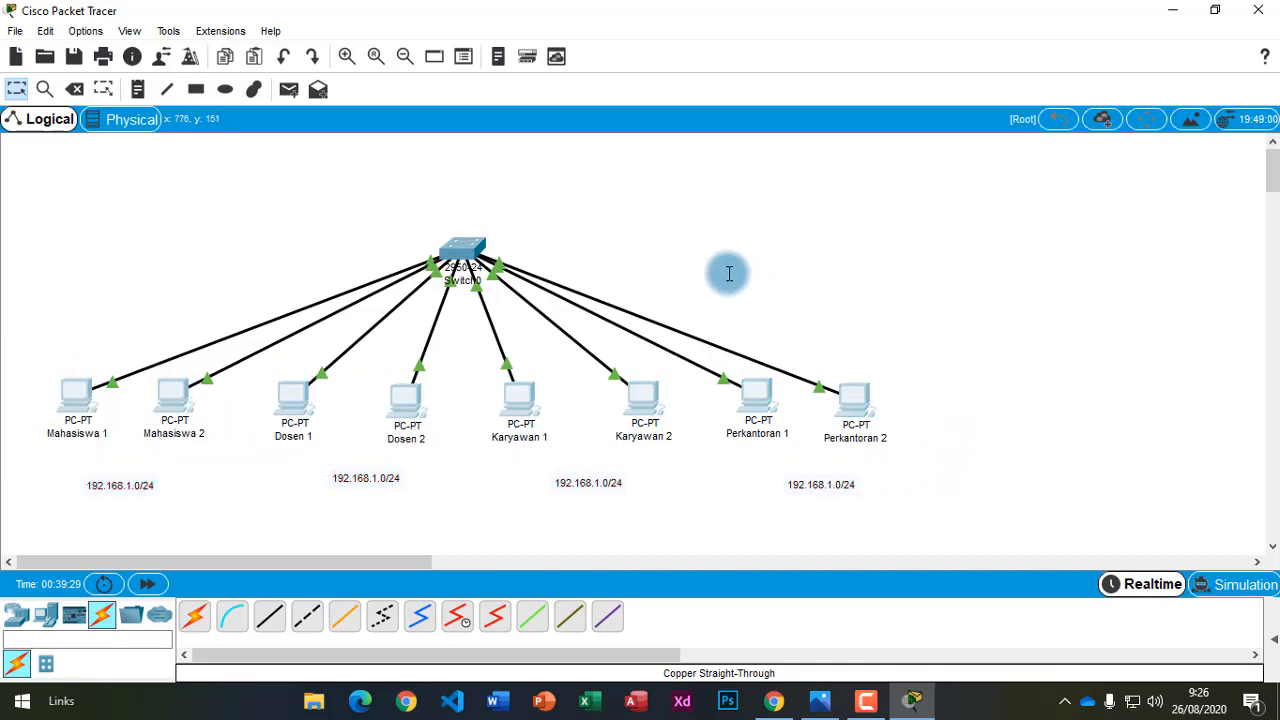
pyautogui.moveTo(351, 202); pyautogui.dragTo(557, 337)
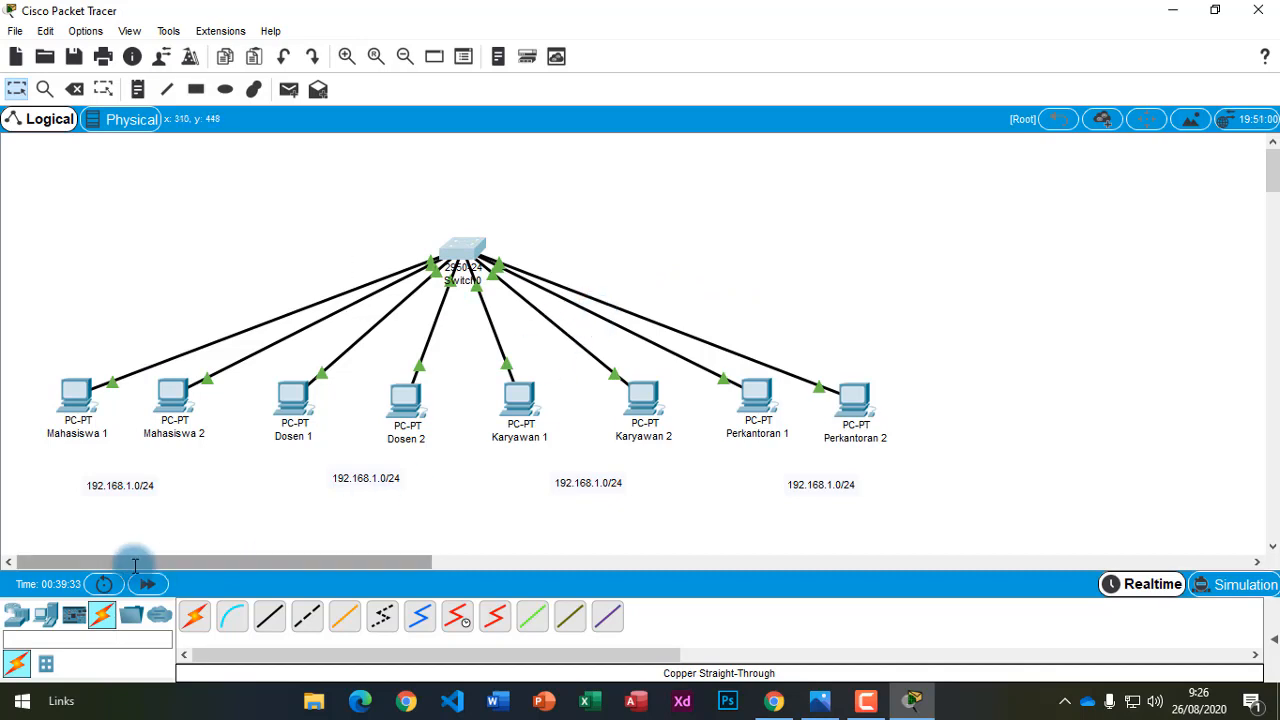
pyautogui.moveTo(42, 473); pyautogui.dragTo(993, 523)
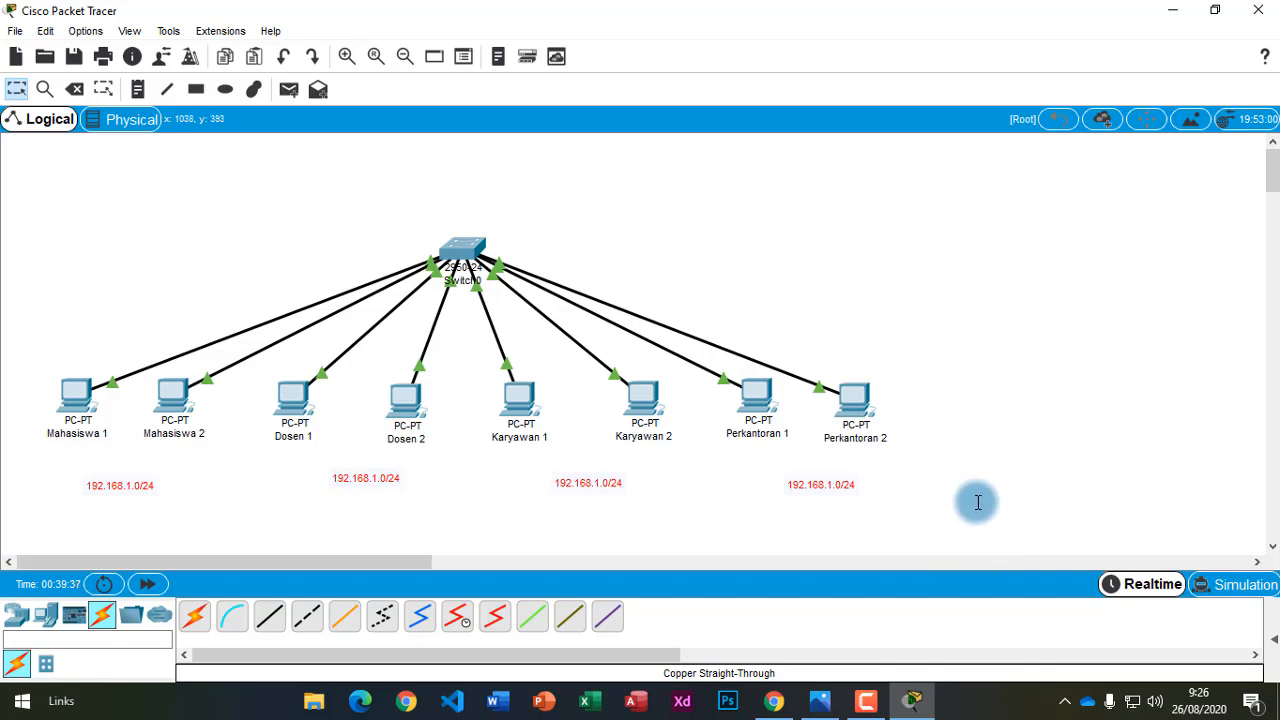
pyautogui.click(975, 495)
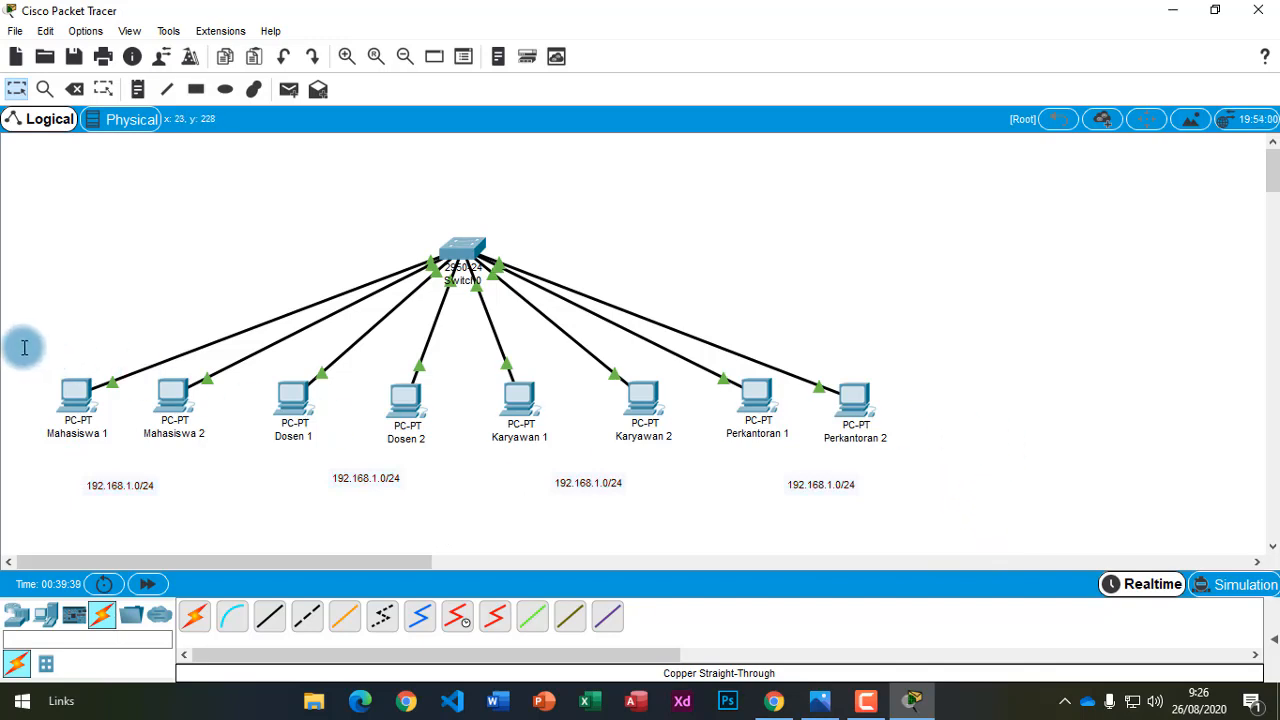